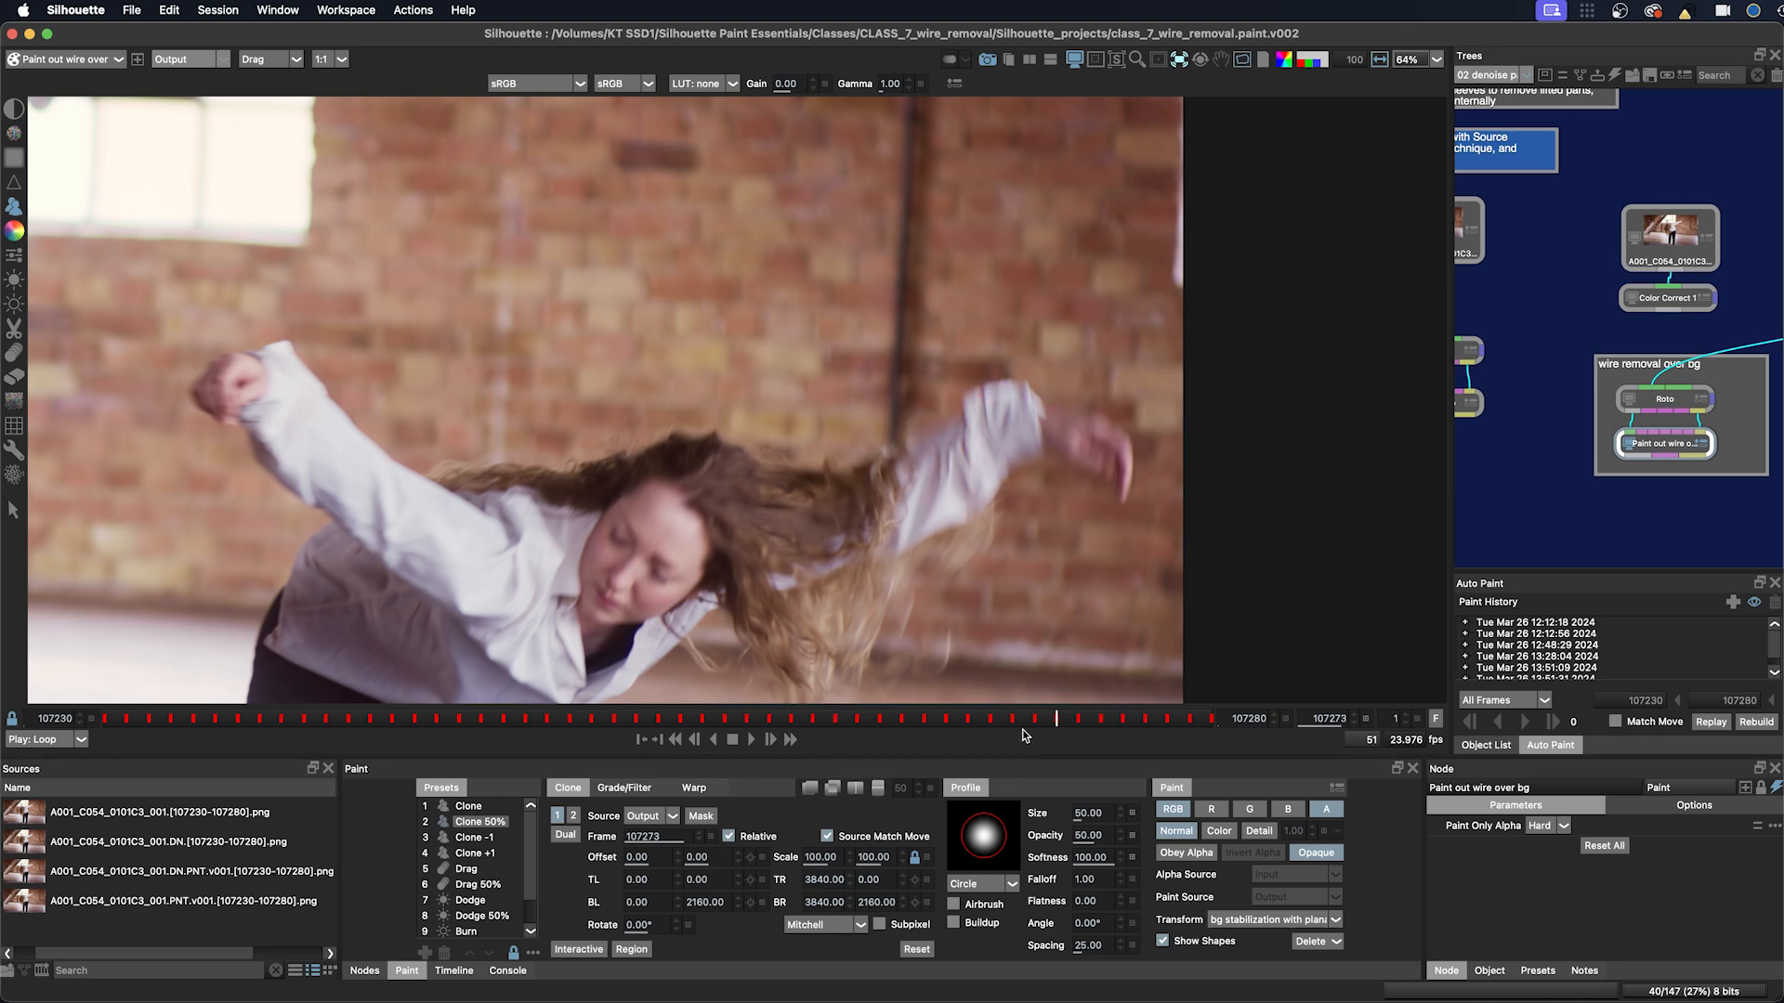
# Step: Scrub through the clip, then select the Paint demo node in the node tree for painting
pyautogui.moveTo(1028, 720); pyautogui.dragTo(1101, 720)
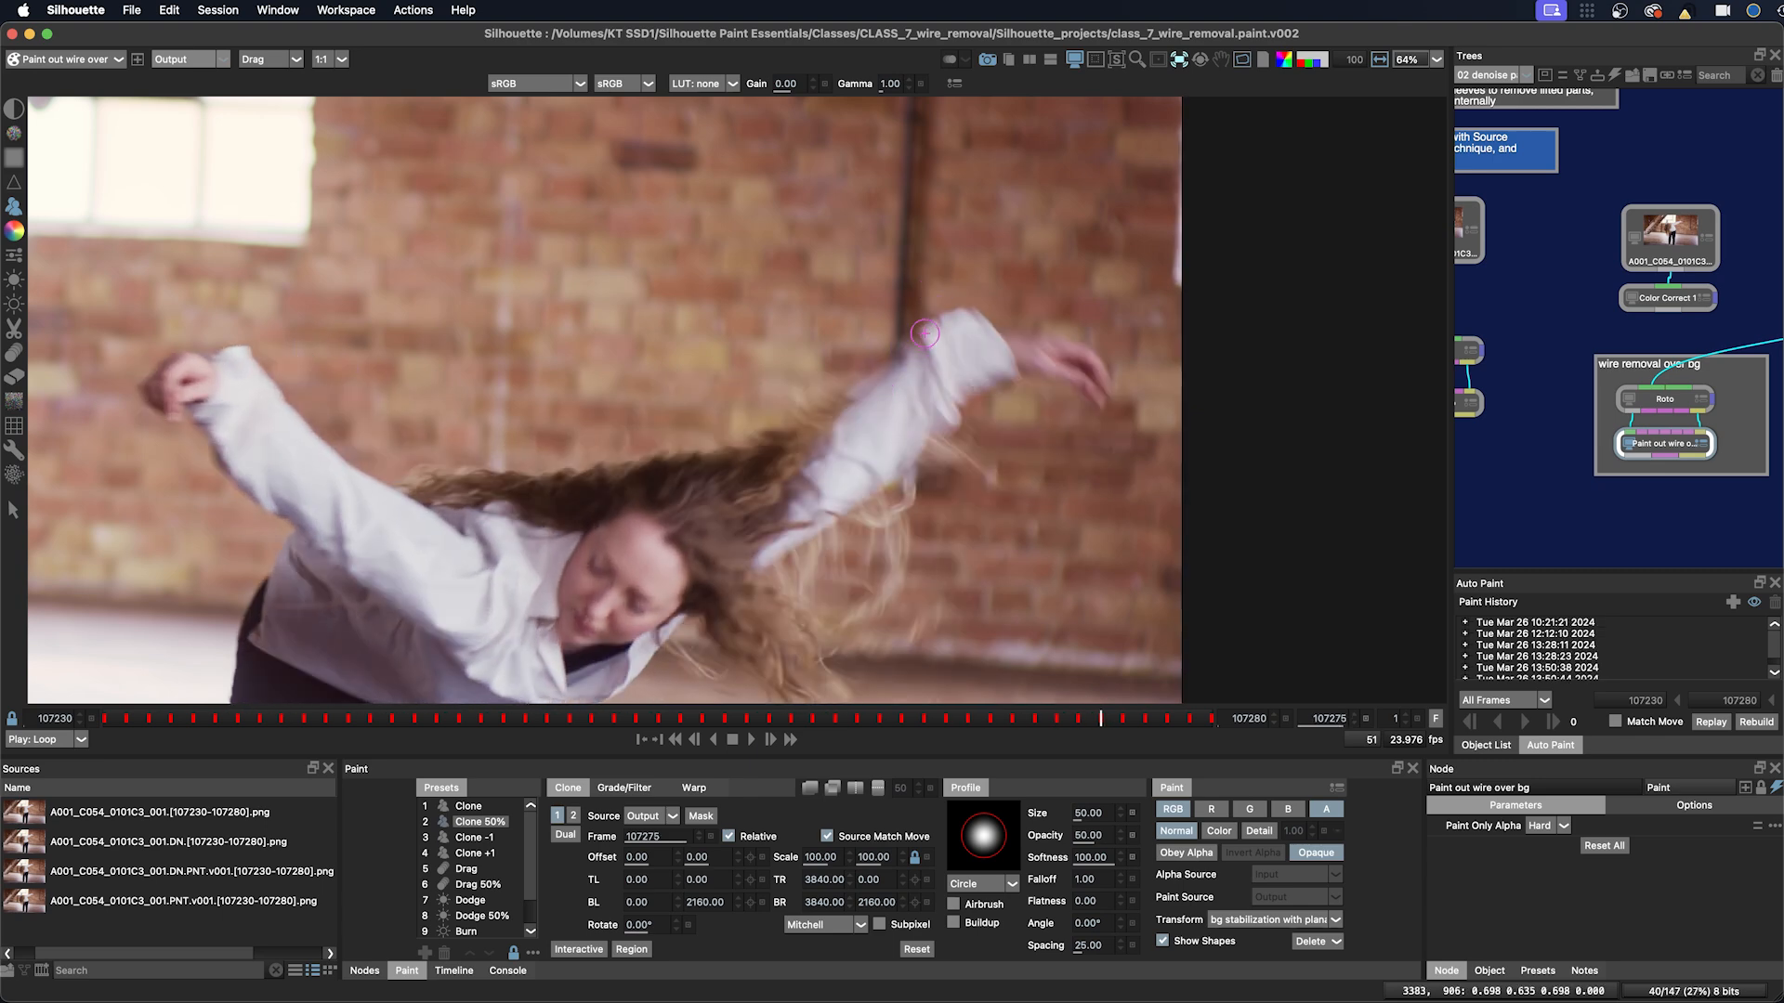
pyautogui.moveTo(1100, 721)
pyautogui.mouseDown()
pyautogui.moveTo(477, 724)
pyautogui.moveTo(971, 722)
pyautogui.moveTo(1155, 693)
pyautogui.moveTo(1012, 711)
pyautogui.mouseUp()
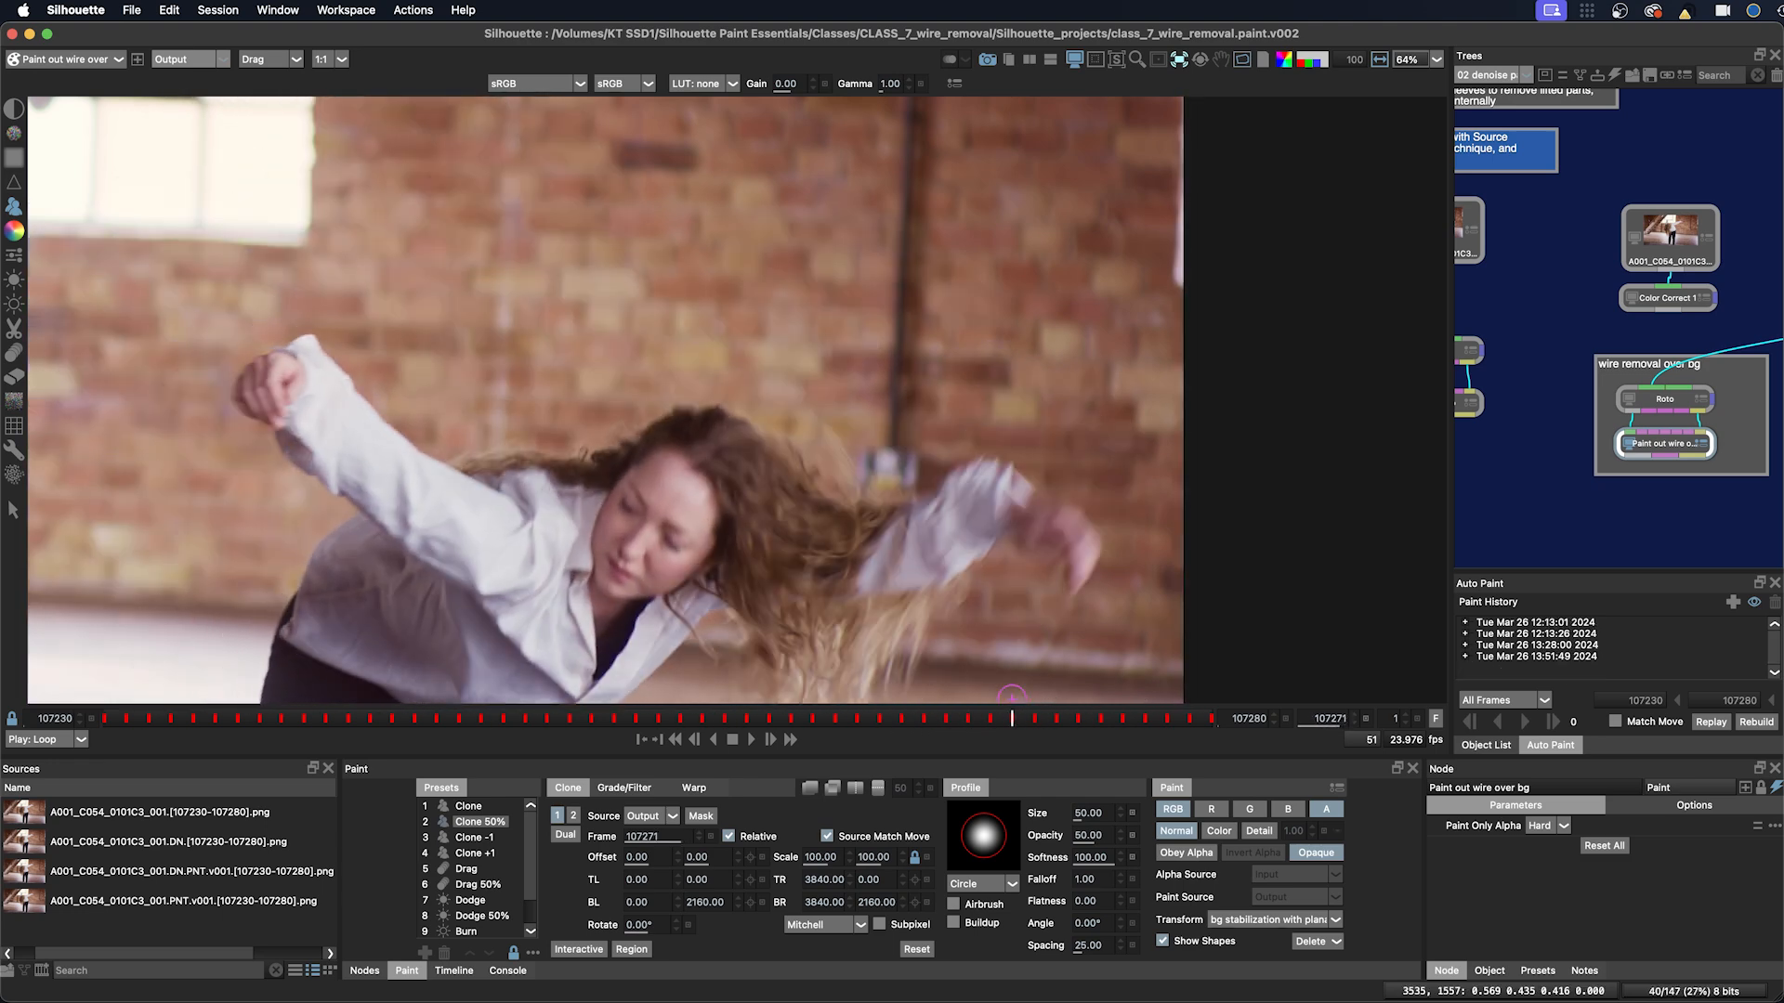
pyautogui.moveTo(1488, 487); pyautogui.dragTo(1675, 504)
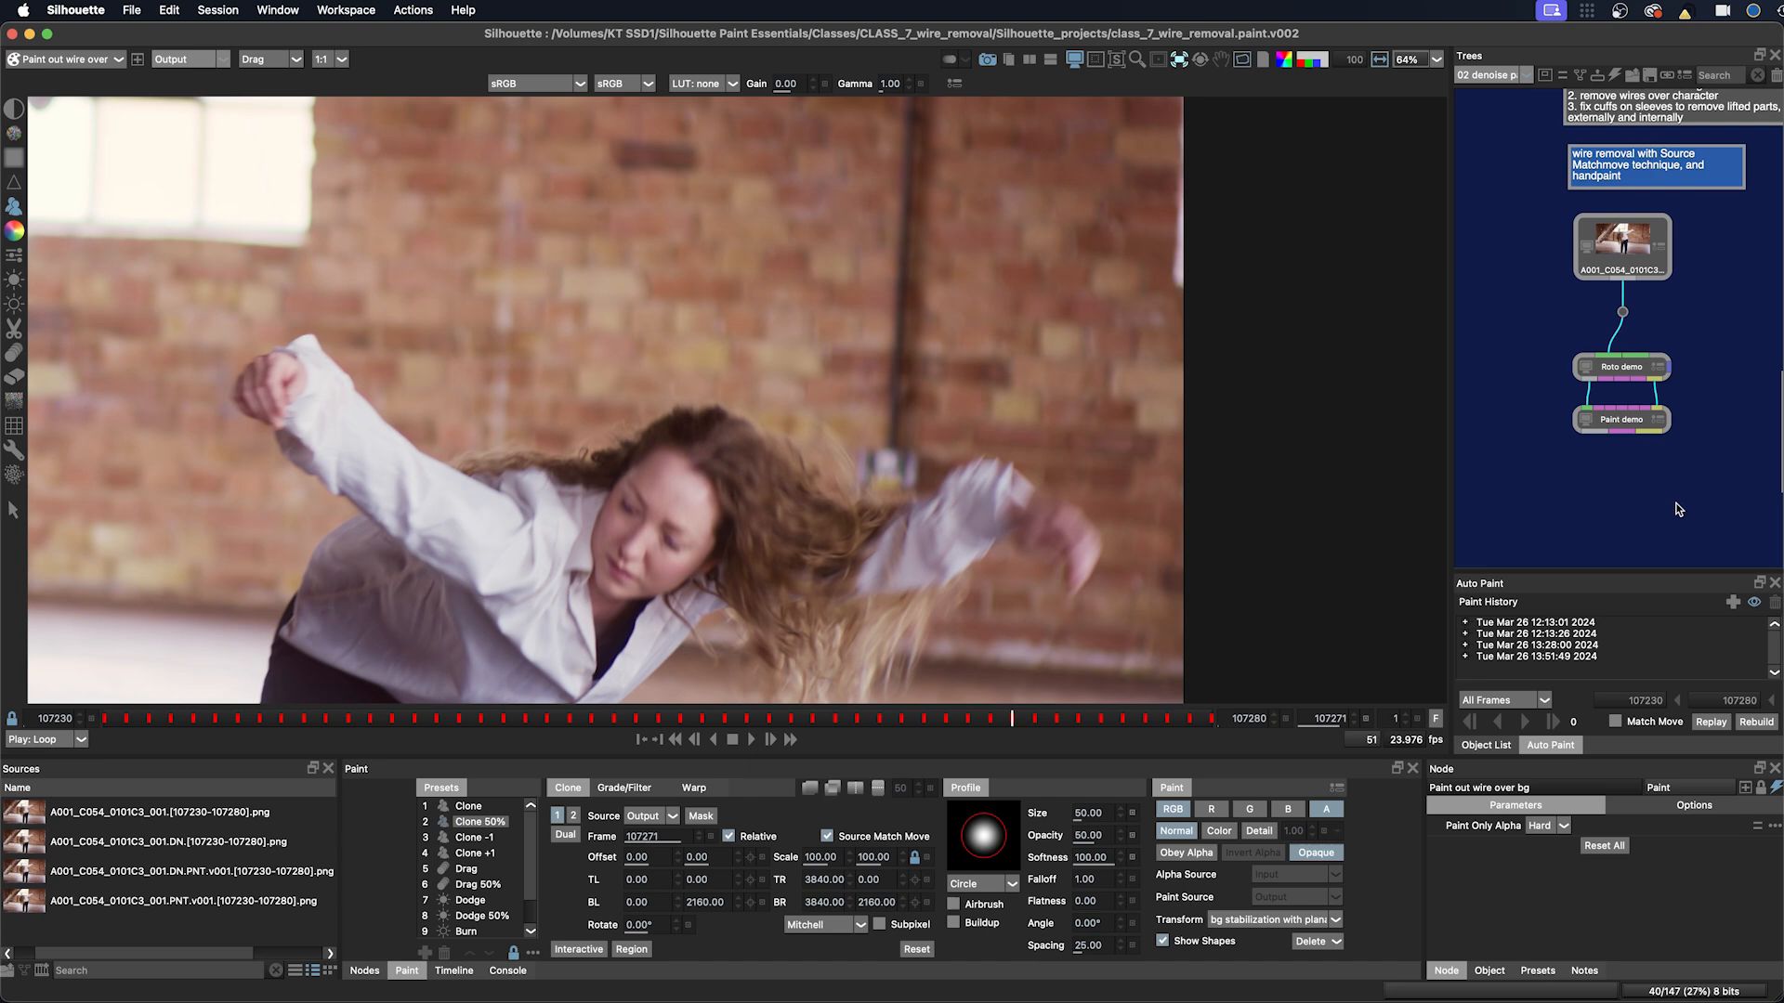
pyautogui.click(1622, 420)
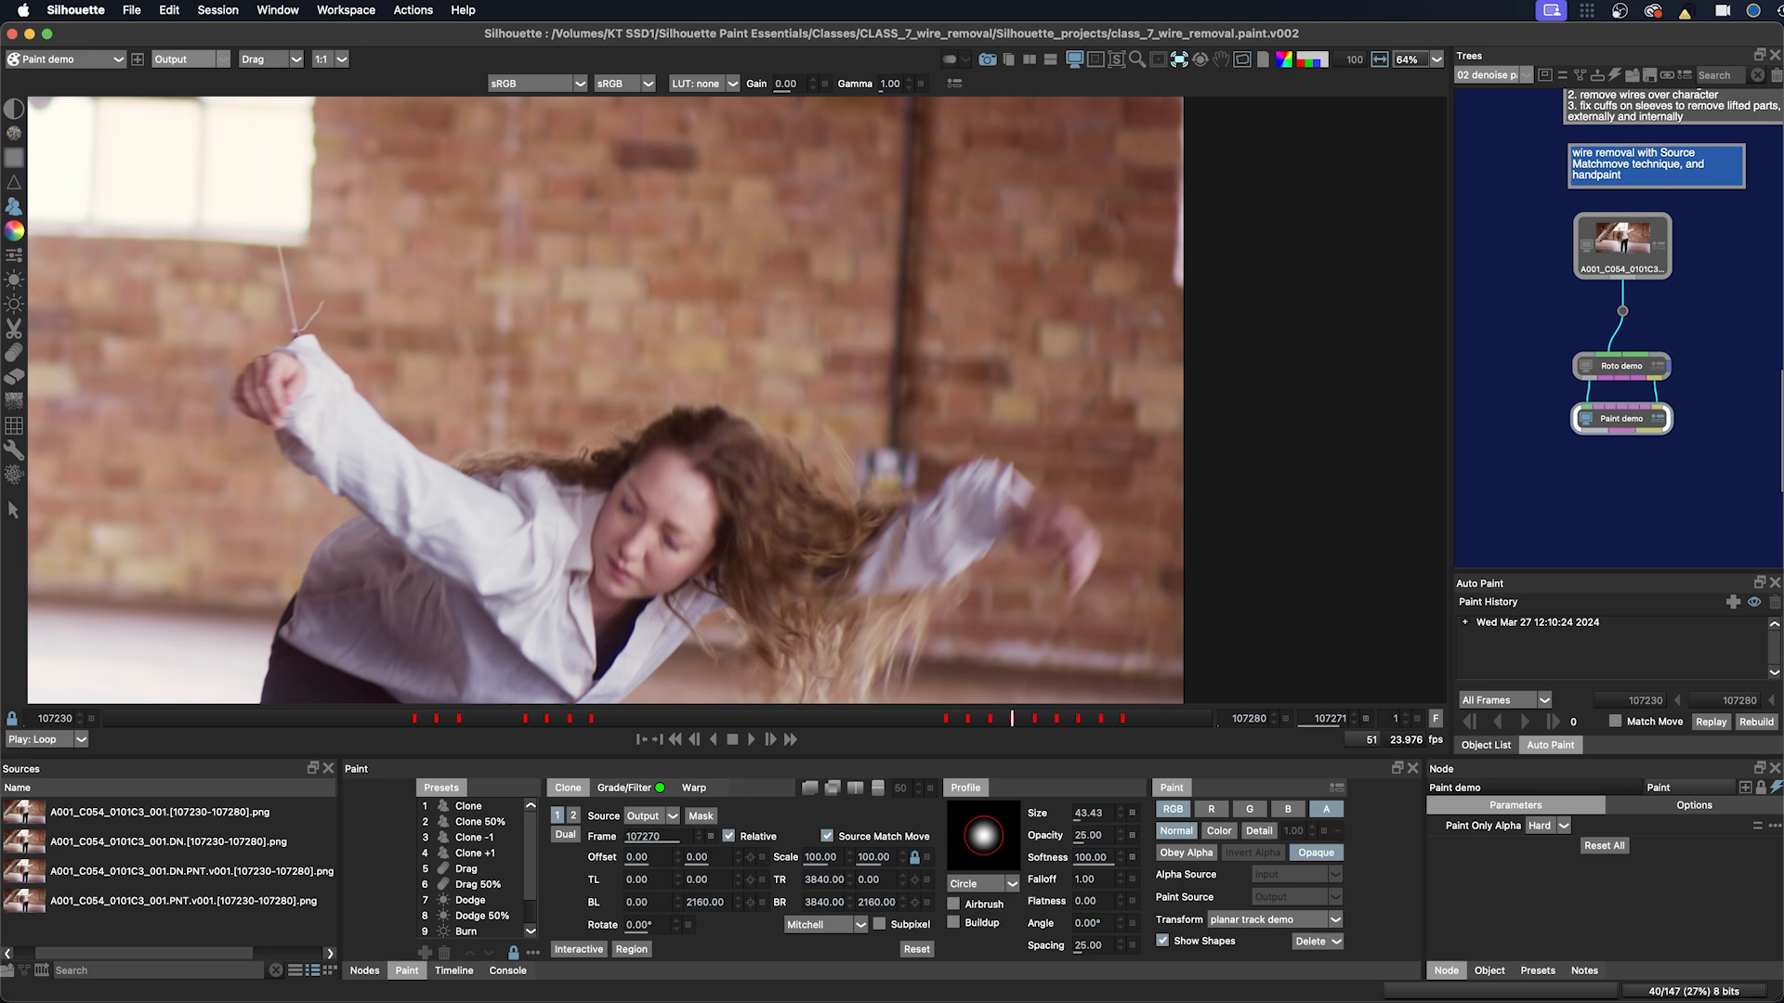
# Step: Review the Grade/Filter and Clone settings and scrub through the clip to inspect the wire
pyautogui.moveTo(1007, 721)
pyautogui.mouseDown()
pyautogui.moveTo(991, 719)
pyautogui.moveTo(1047, 718)
pyautogui.moveTo(991, 719)
pyautogui.mouseUp()
pyautogui.click(634, 791)
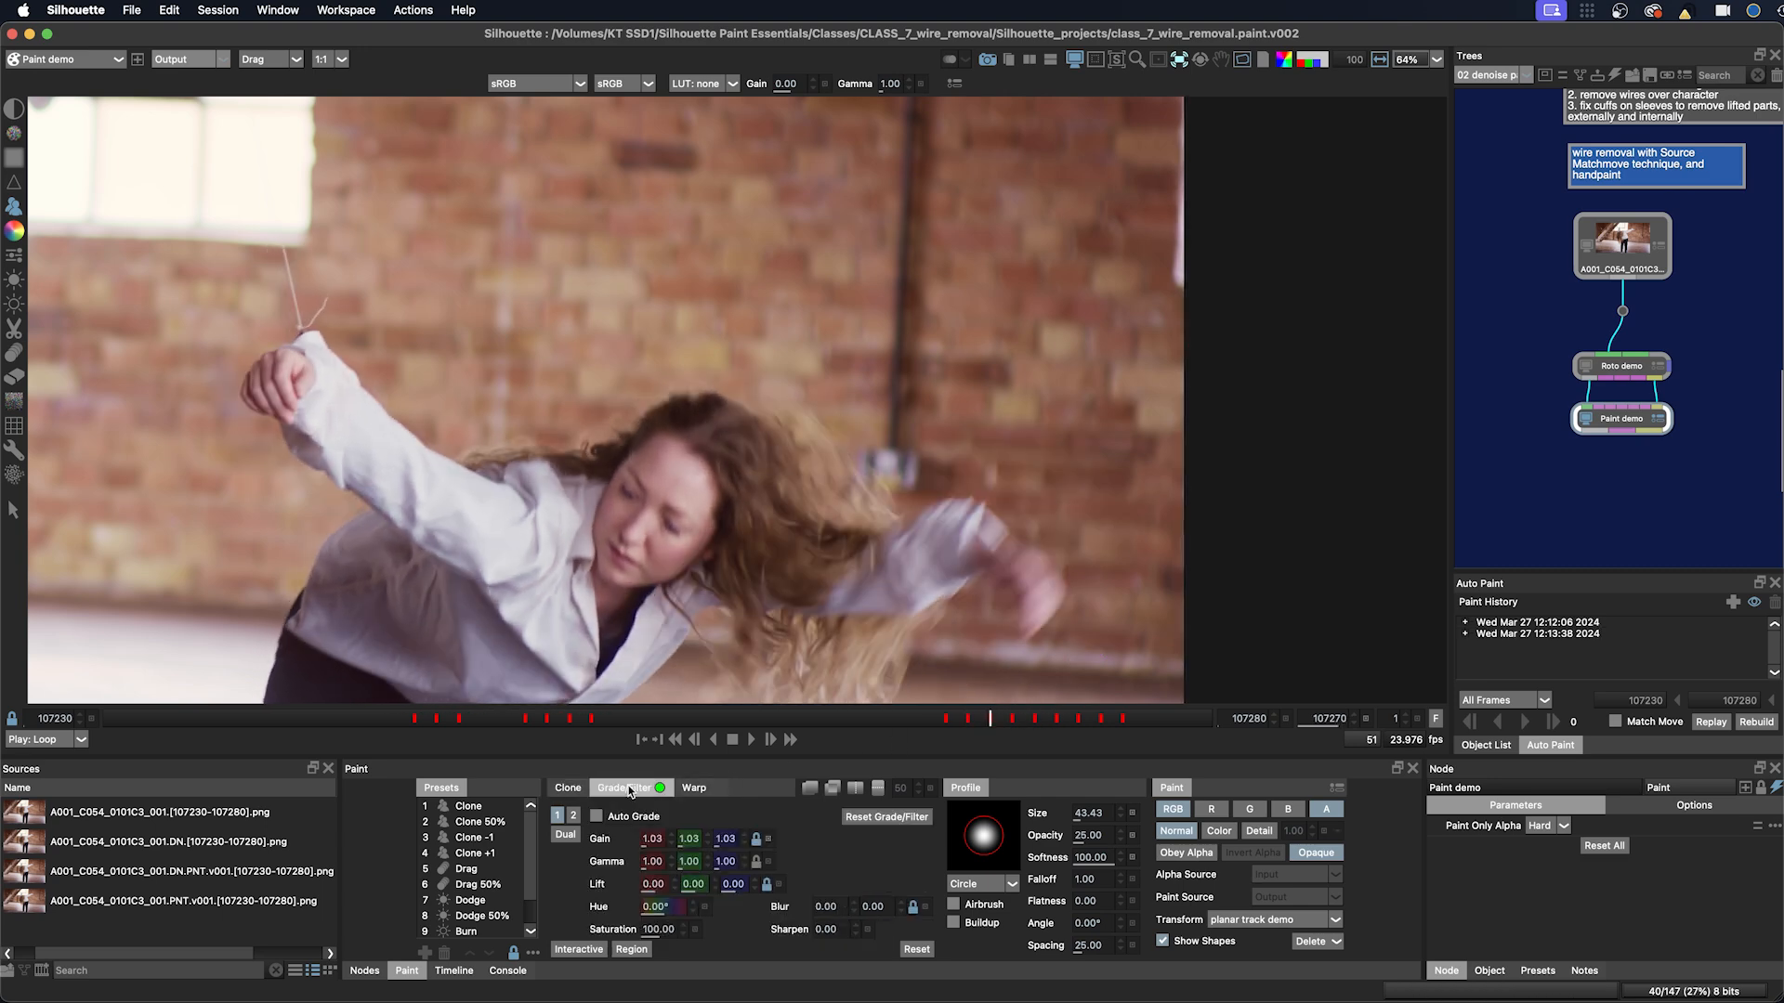
pyautogui.click(568, 788)
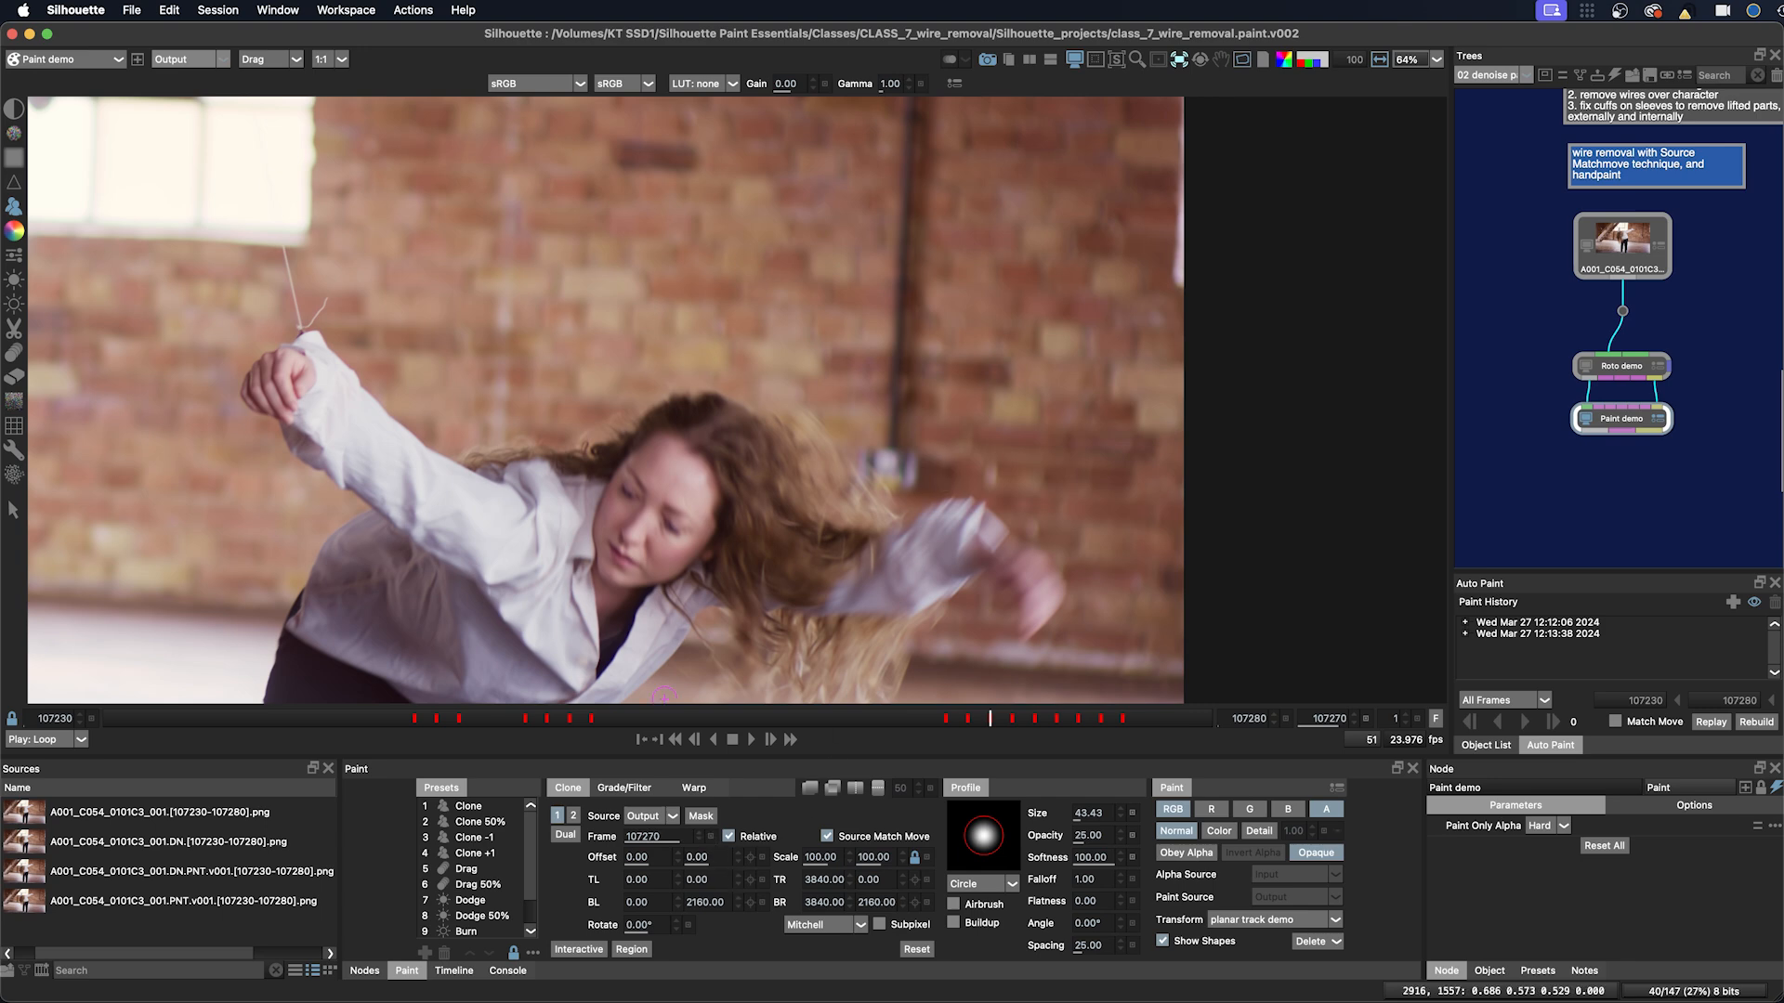
pyautogui.moveTo(968, 723)
pyautogui.mouseDown()
pyautogui.moveTo(946, 721)
pyautogui.moveTo(991, 721)
pyautogui.mouseUp()
pyautogui.press('s')
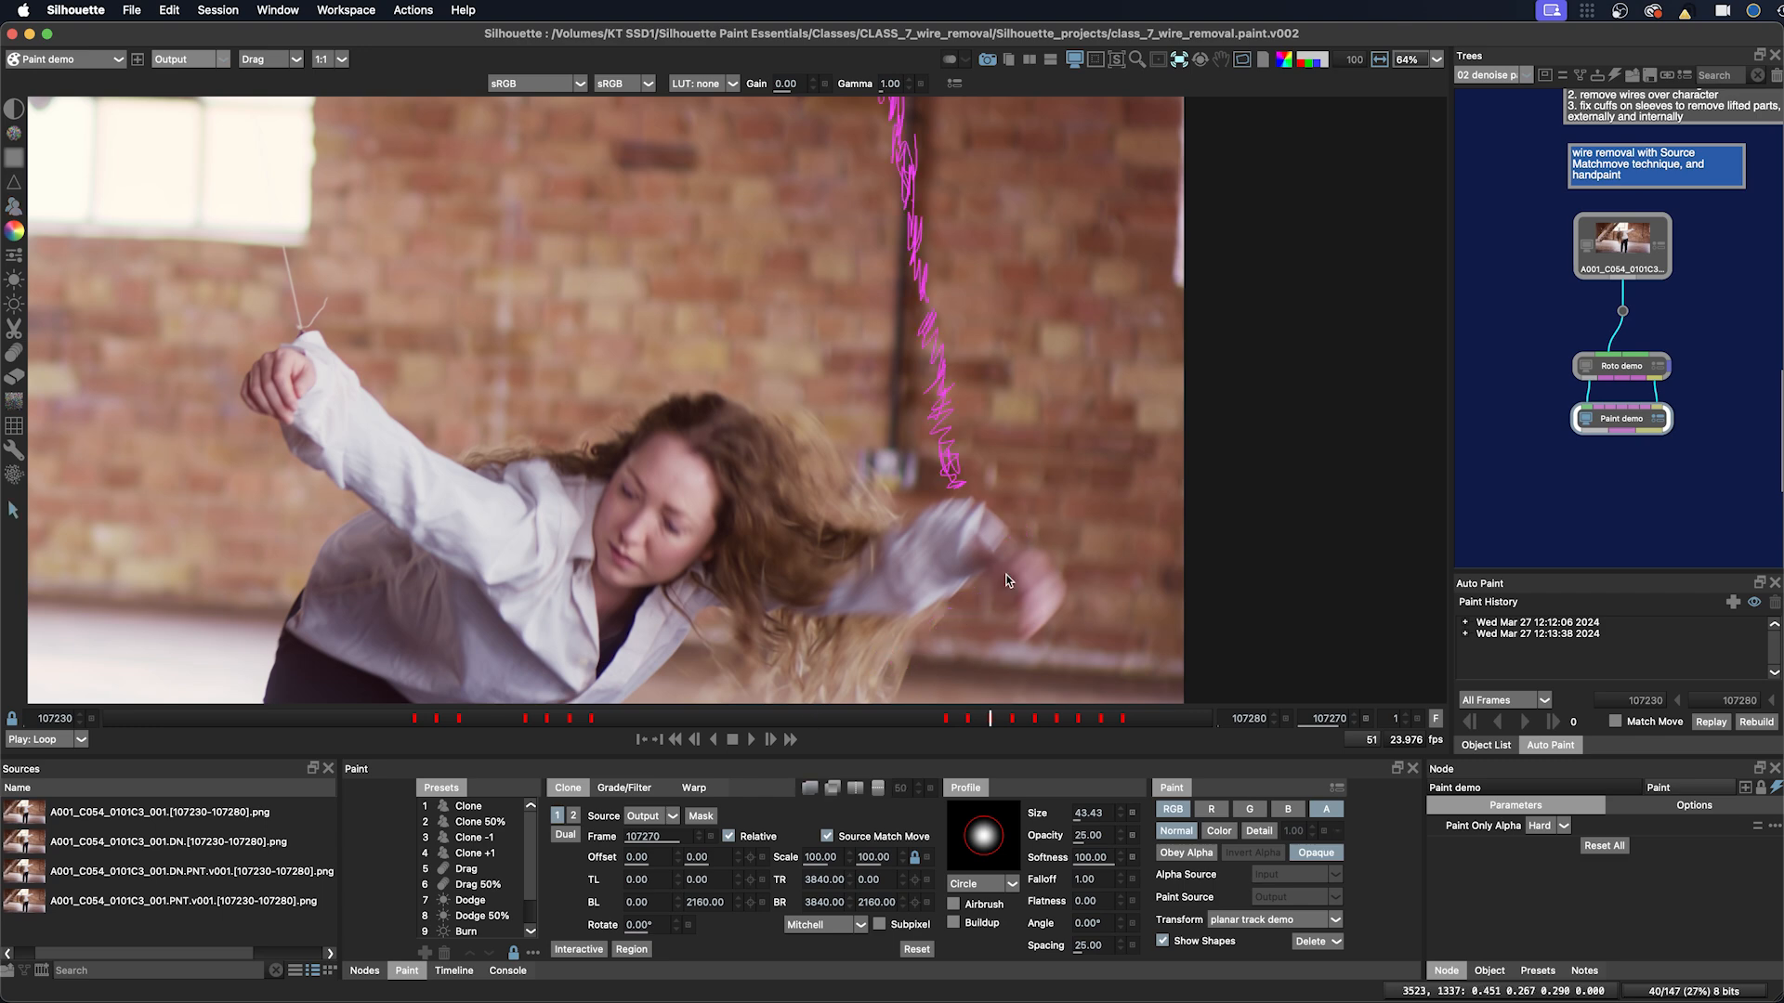
pyautogui.click(22, 207)
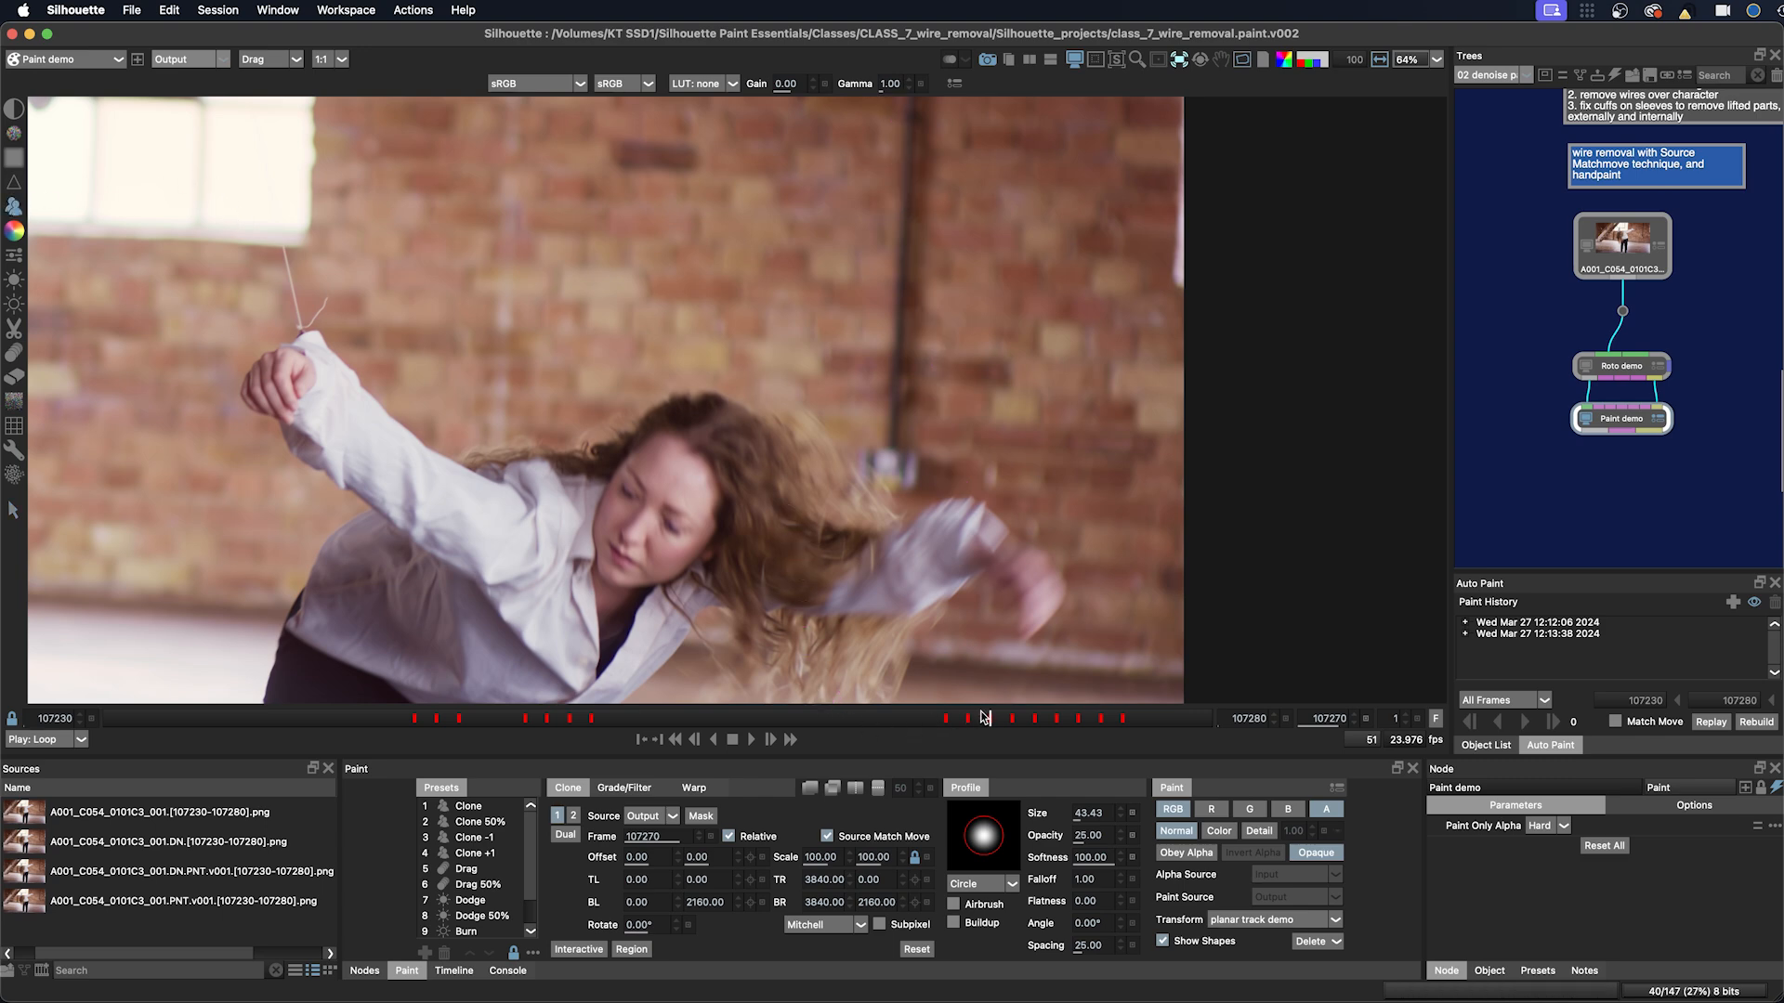
pyautogui.moveTo(984, 717); pyautogui.dragTo(969, 717)
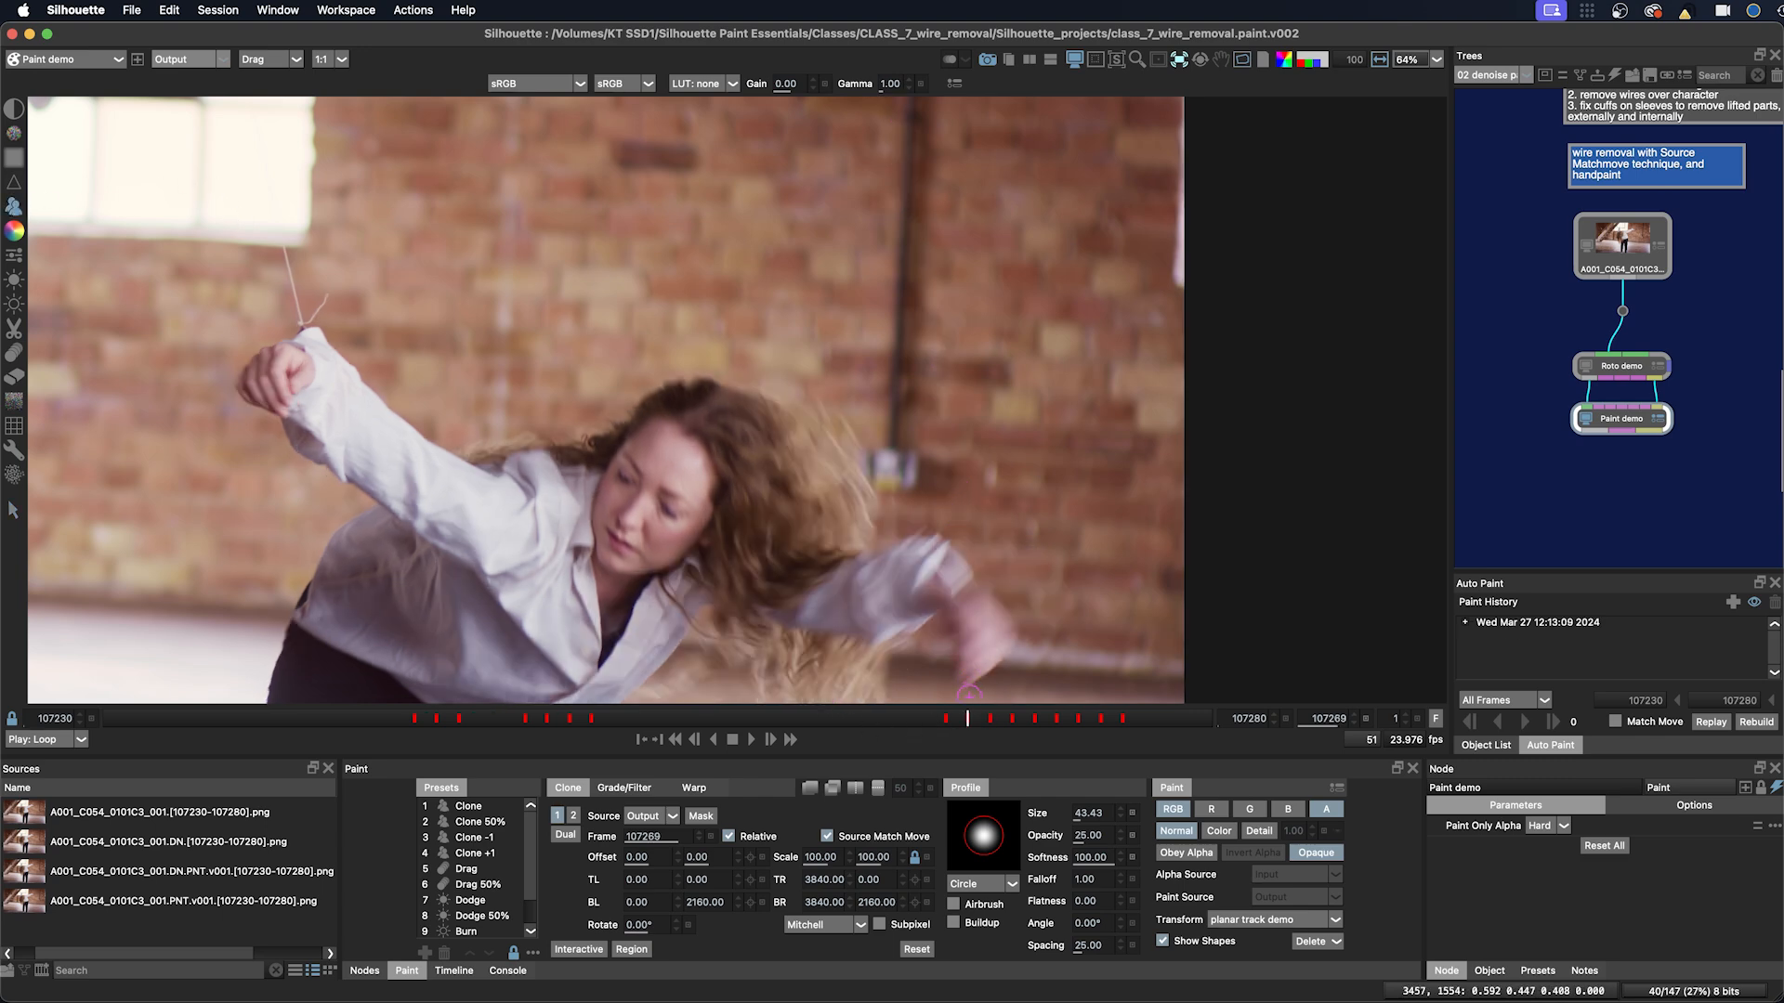
pyautogui.click(980, 721)
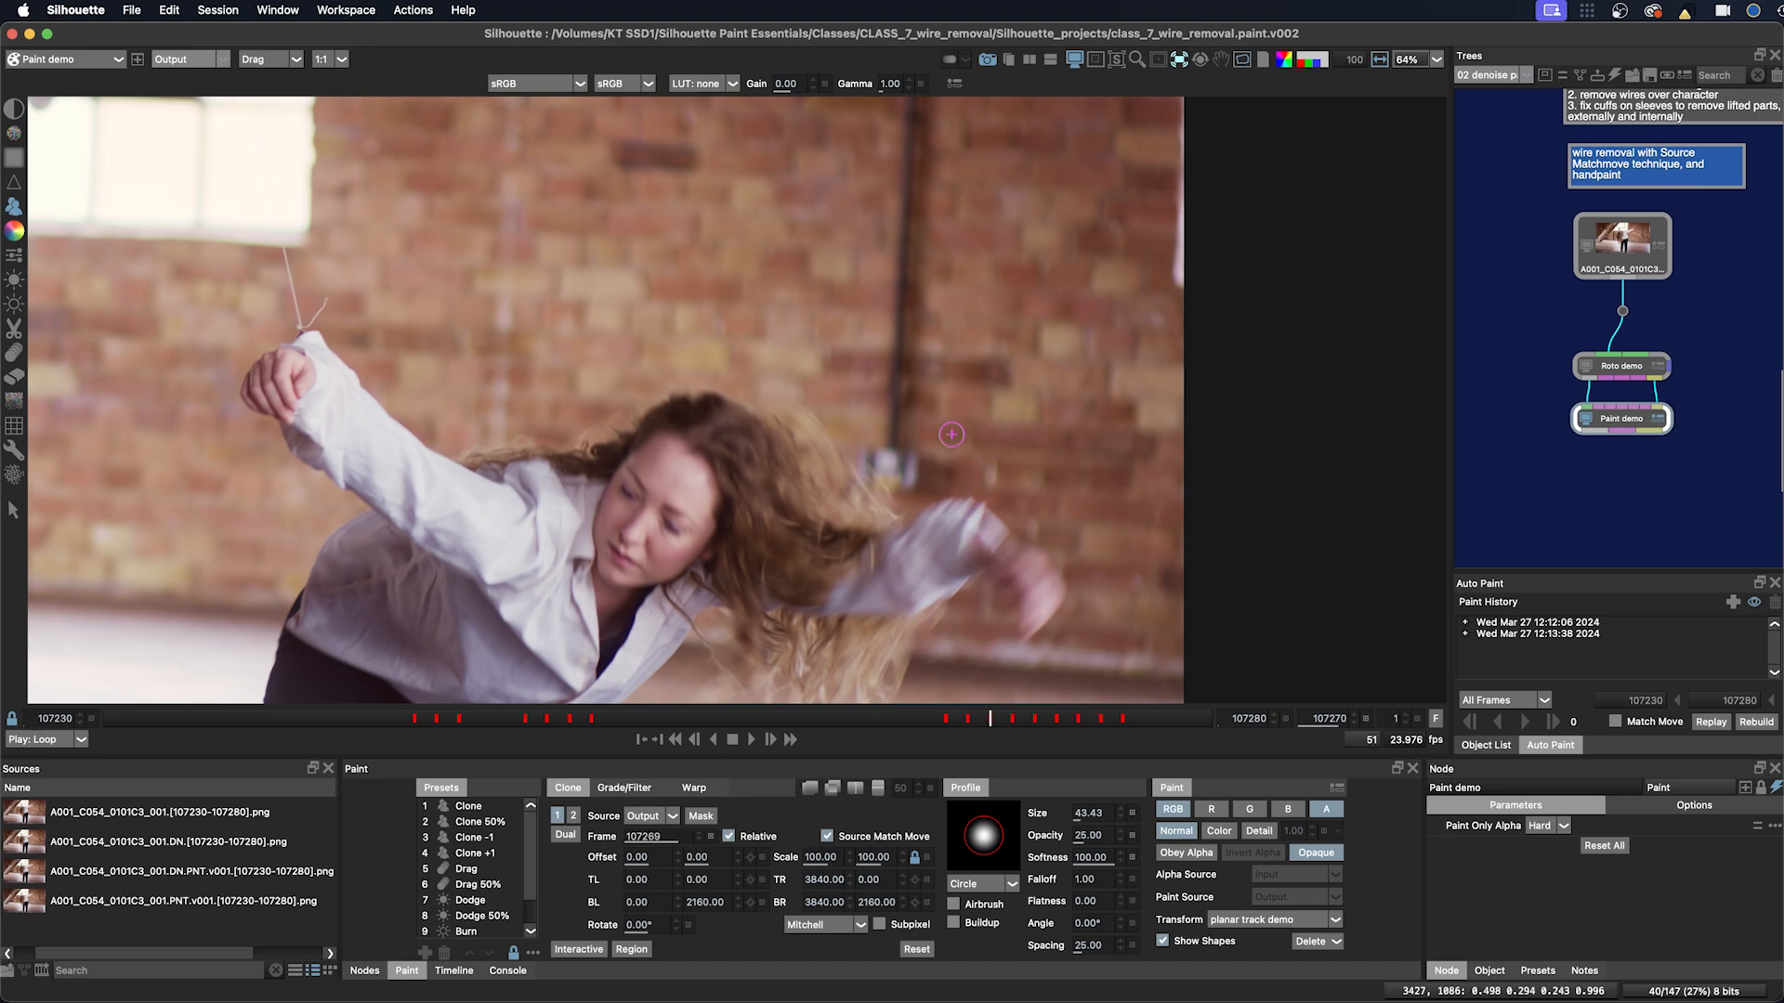
# Step: Step frame by frame around the raised arm to examine where the wire crosses the sleeve
pyautogui.keyDown('shift'); pyautogui.click(1000, 489); pyautogui.keyUp('shift')
pyautogui.press('Right')
pyautogui.press('Right')
pyautogui.press('Right')
pyautogui.press('Right')
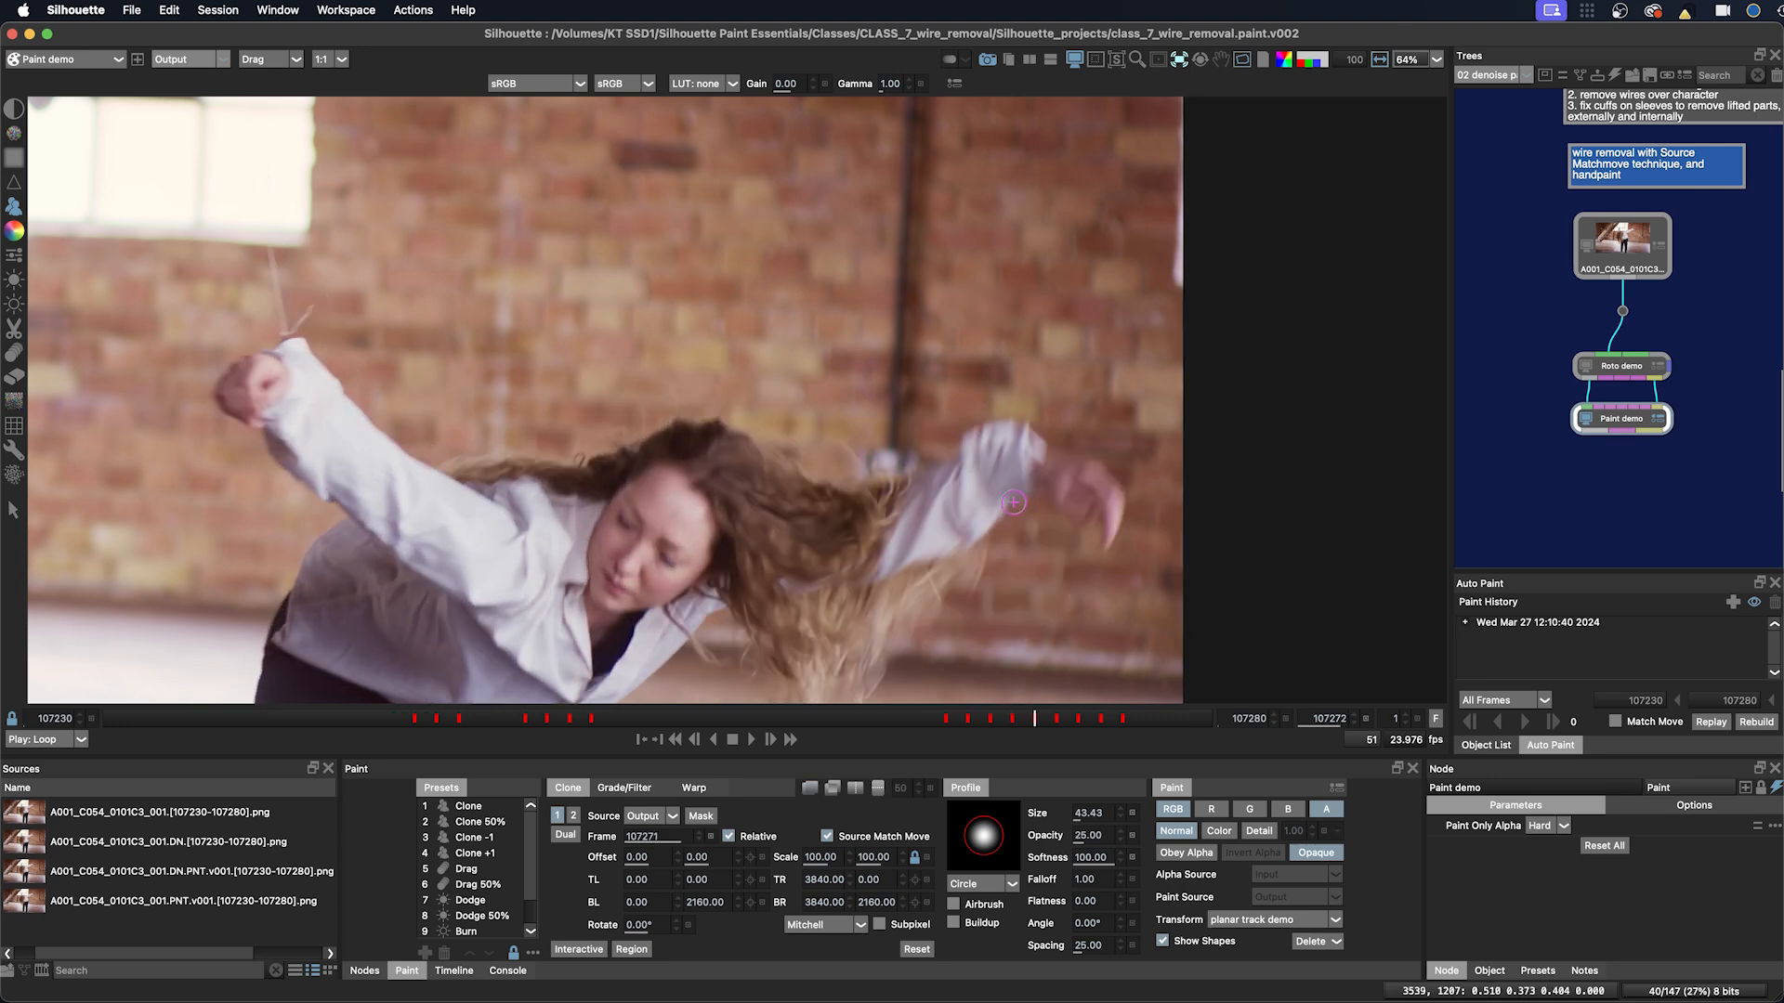
pyautogui.press('Right')
pyautogui.press('Right')
pyautogui.press('Right')
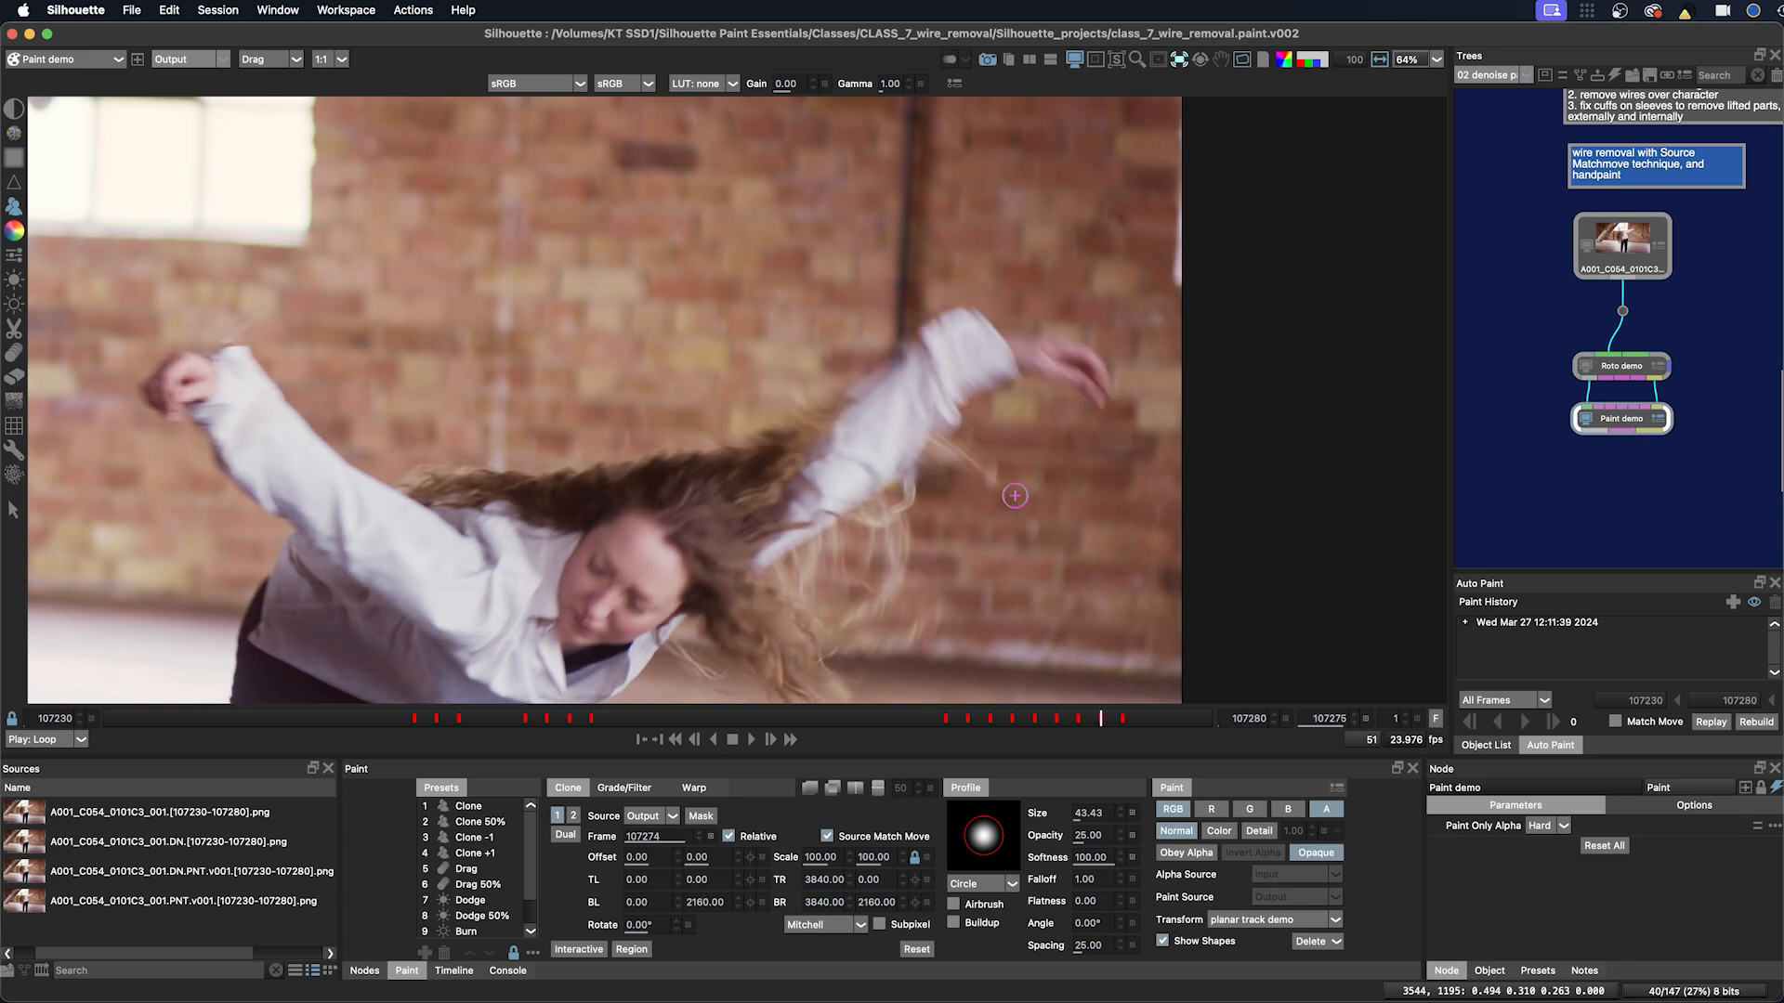
pyautogui.press('Right')
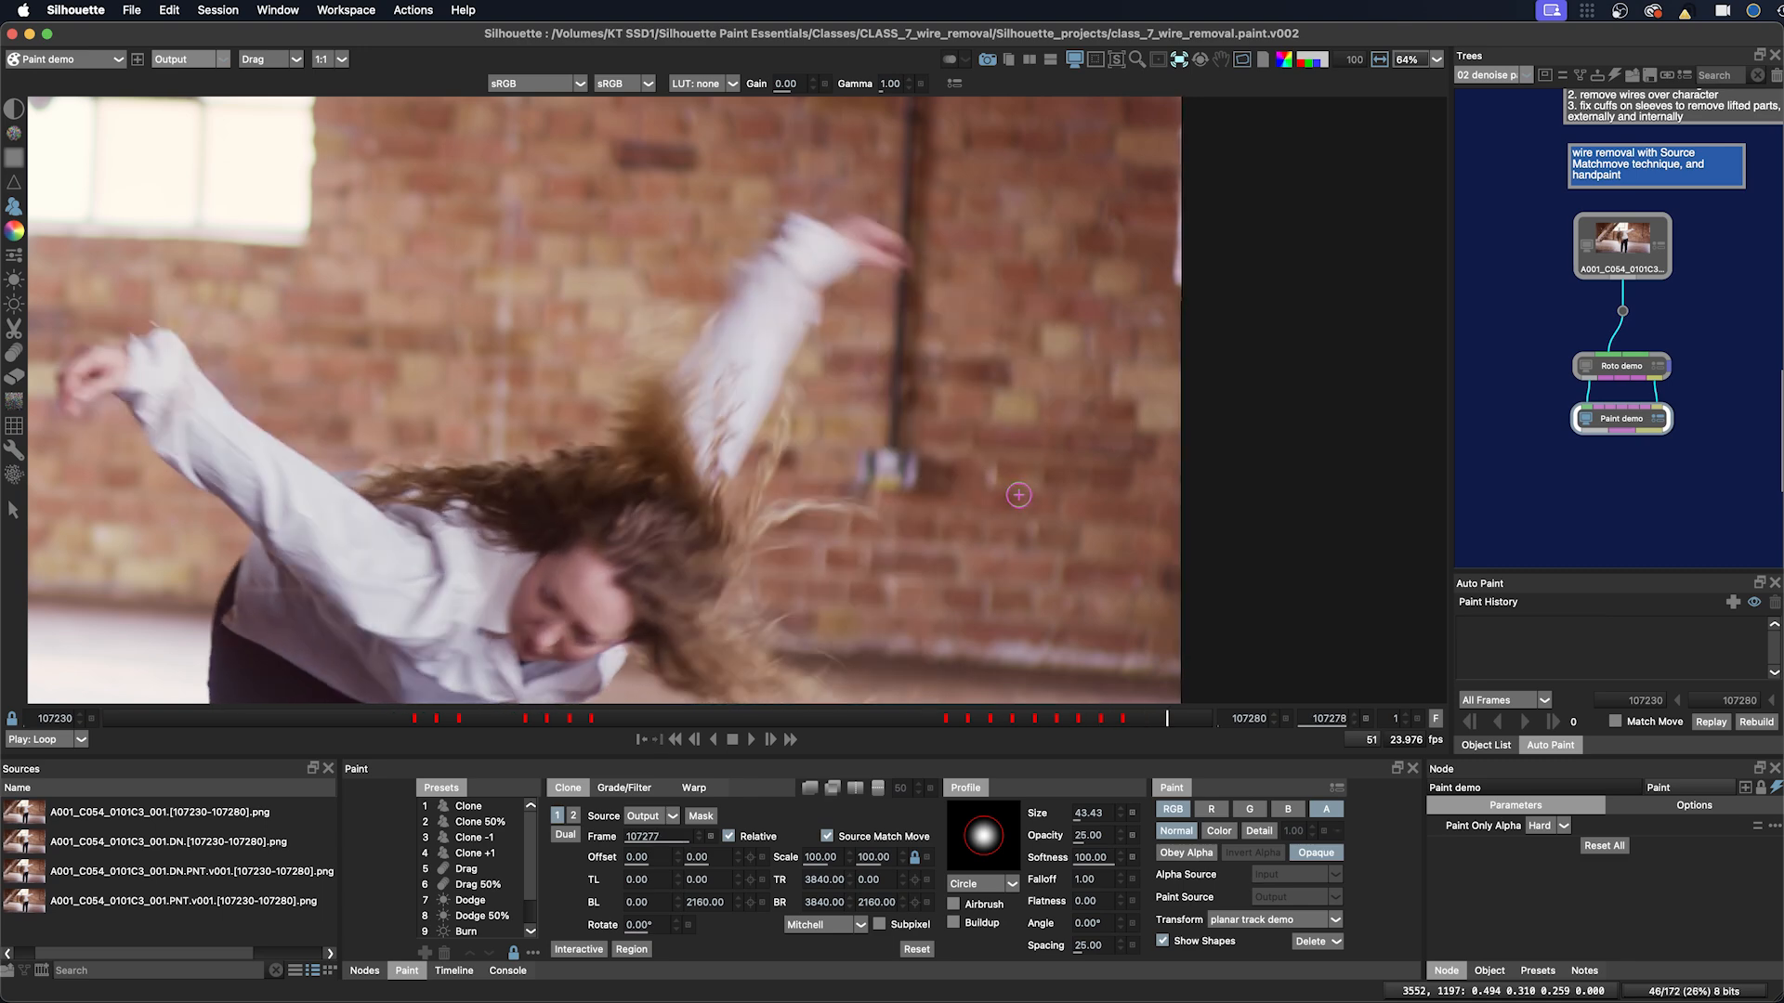
pyautogui.press('Left')
pyautogui.press('Left')
pyautogui.moveTo(1010, 344); pyautogui.dragTo(1051, 482)
pyautogui.press('Left')
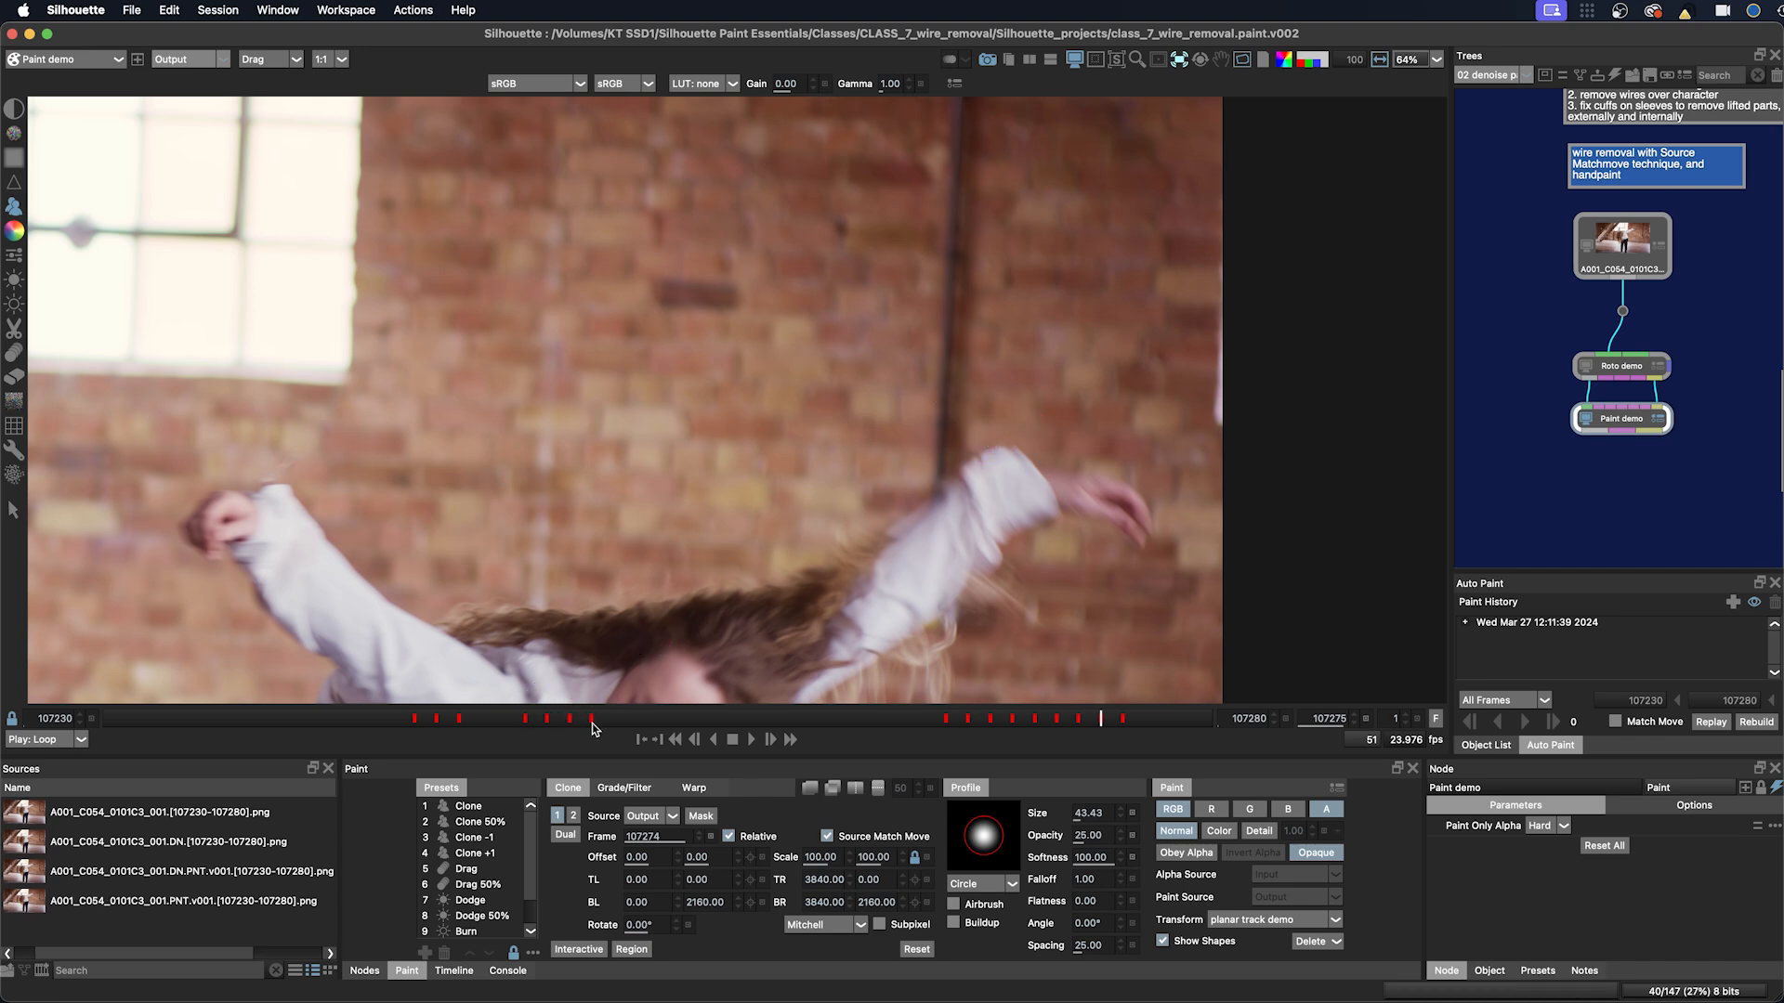
# Step: Compare the Source Match Move setting on the Clone and Clone 50% presets
pyautogui.click(468, 806)
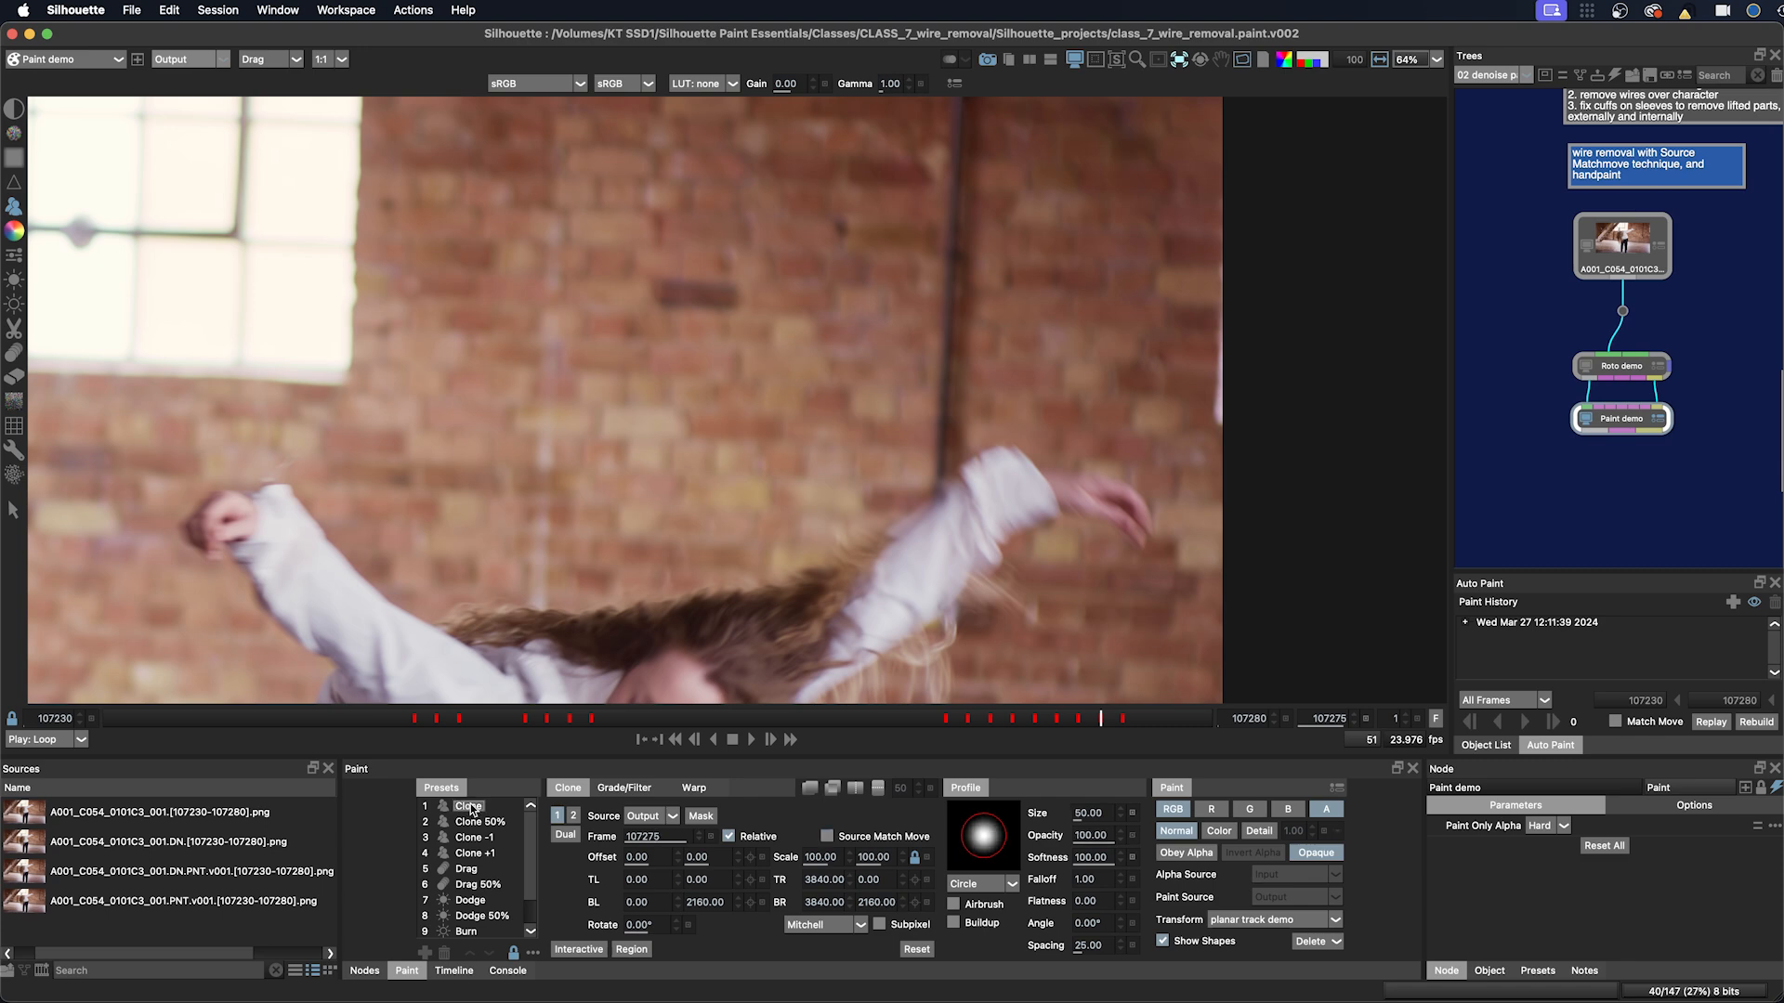
pyautogui.click(827, 838)
pyautogui.click(699, 840)
pyautogui.click(515, 954)
pyautogui.click(514, 954)
pyautogui.click(474, 823)
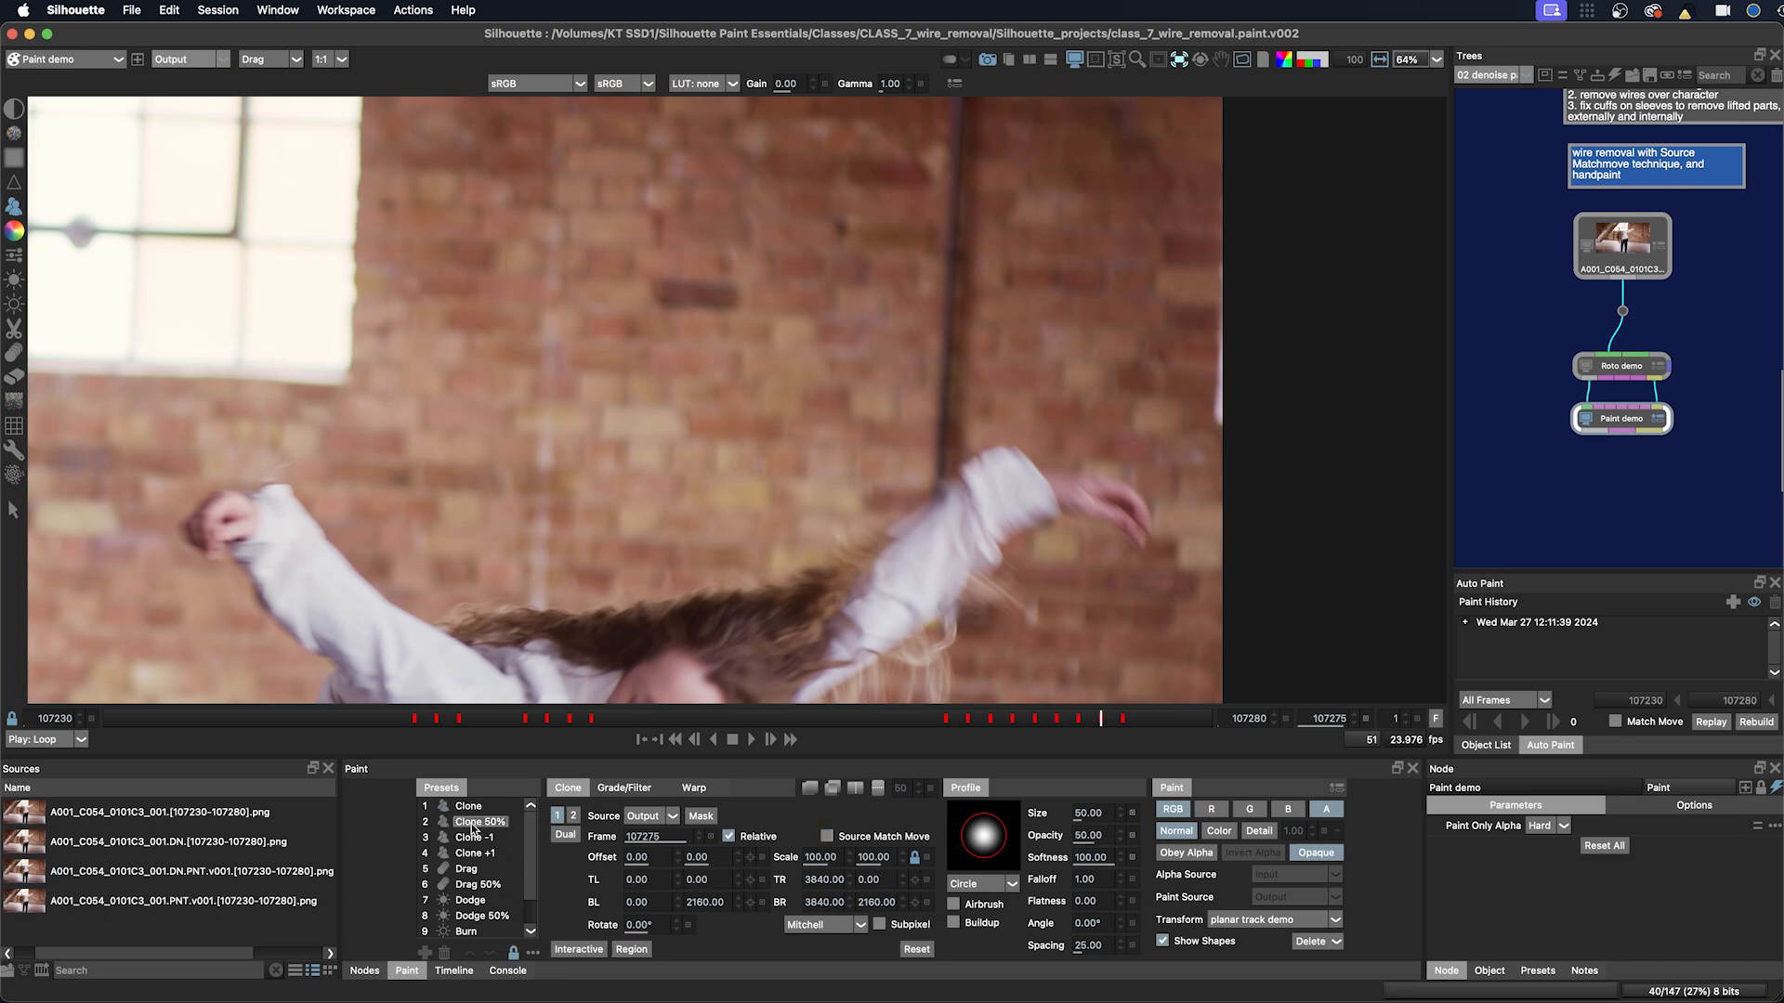
pyautogui.click(471, 807)
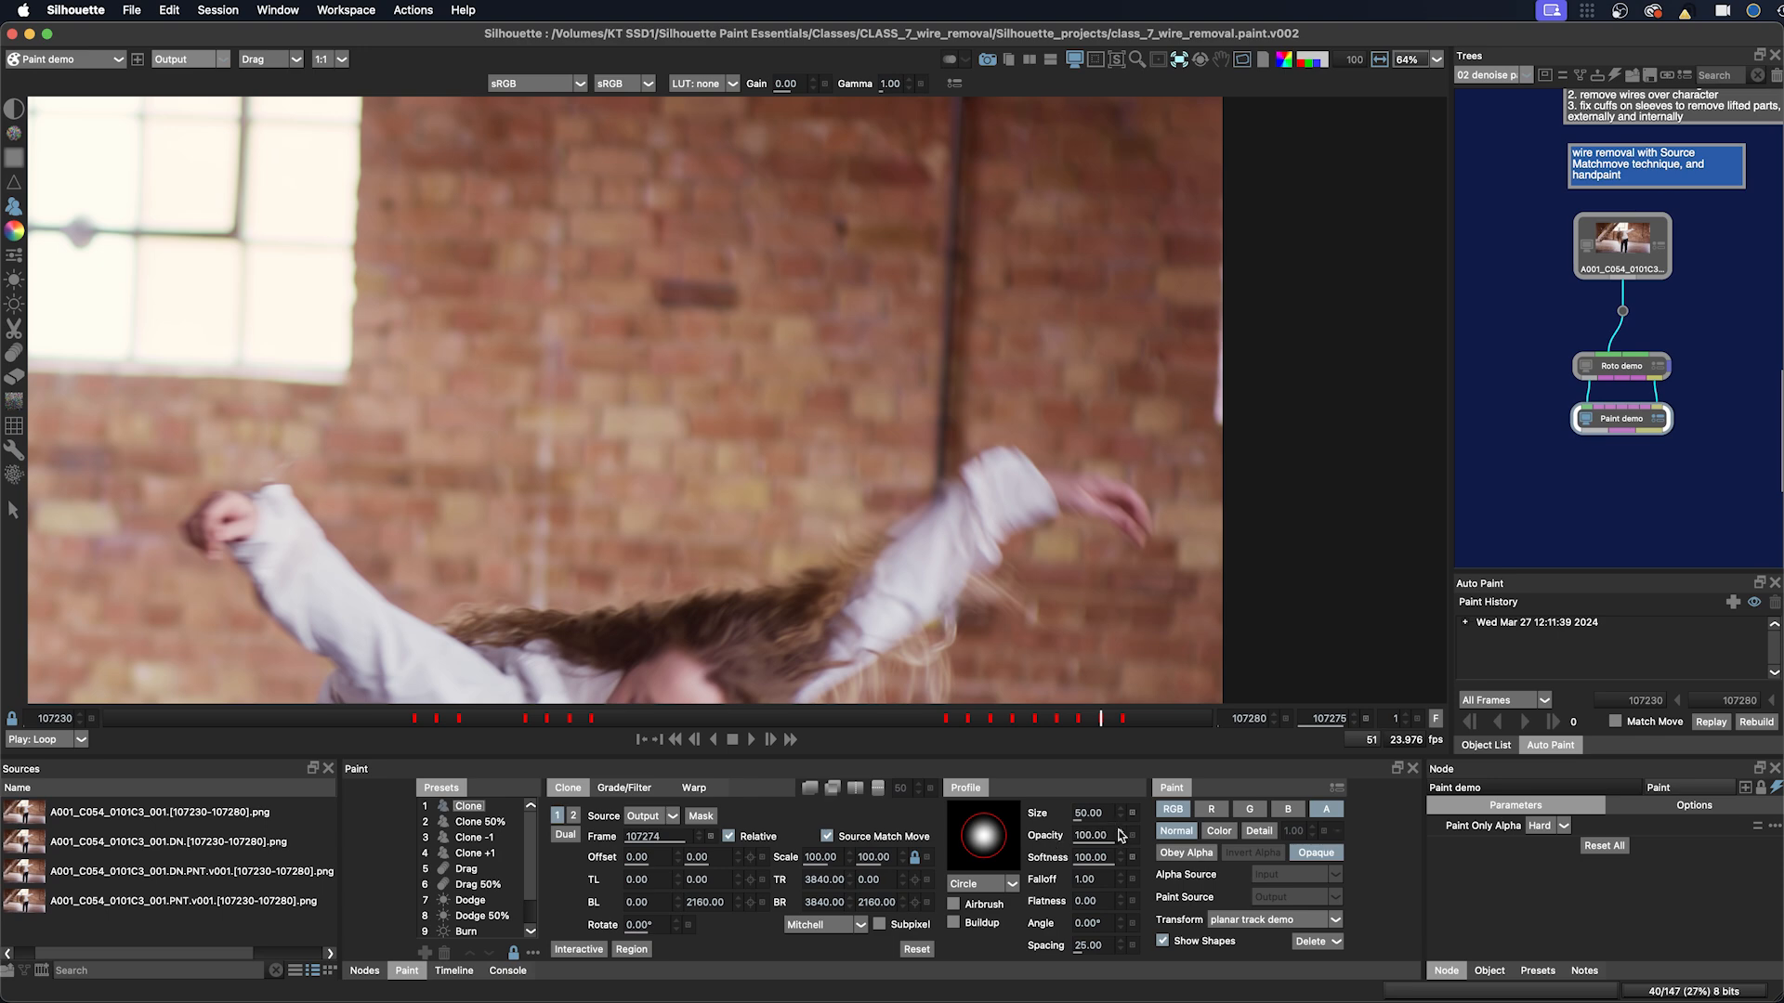
# Step: Enable Source Match Move on the Clone 50% preset and store it in the preset
pyautogui.click(474, 823)
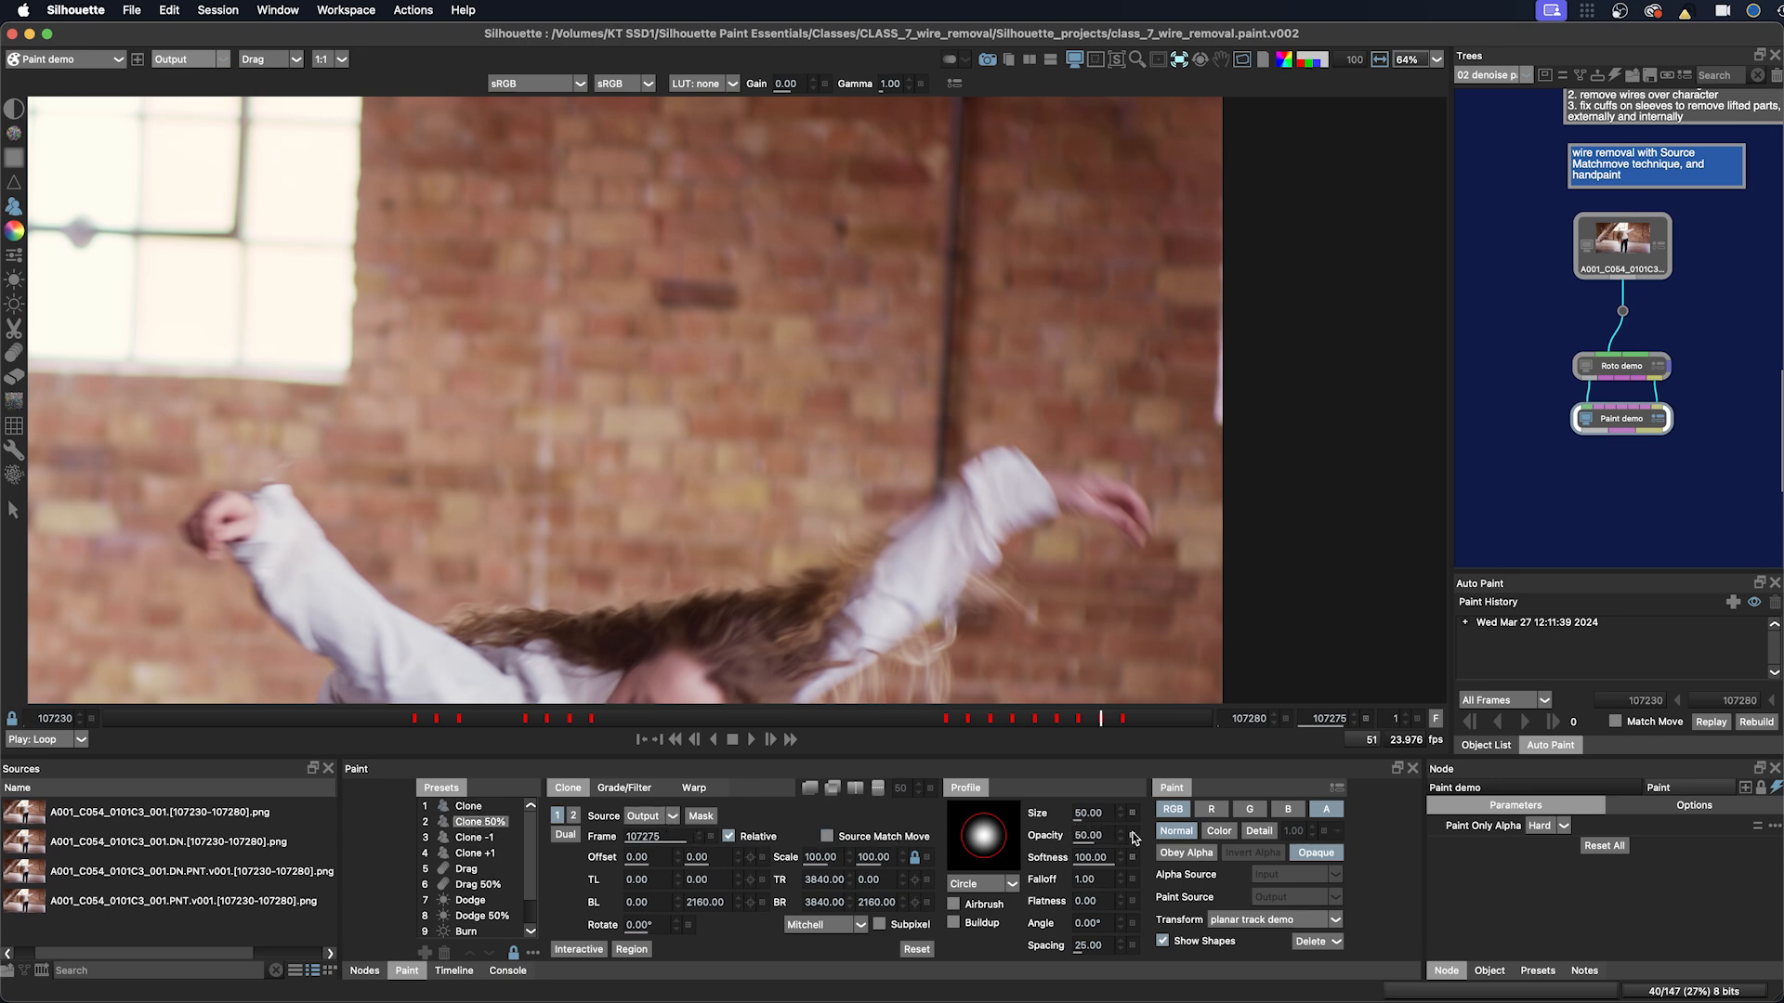
pyautogui.click(827, 836)
pyautogui.click(699, 840)
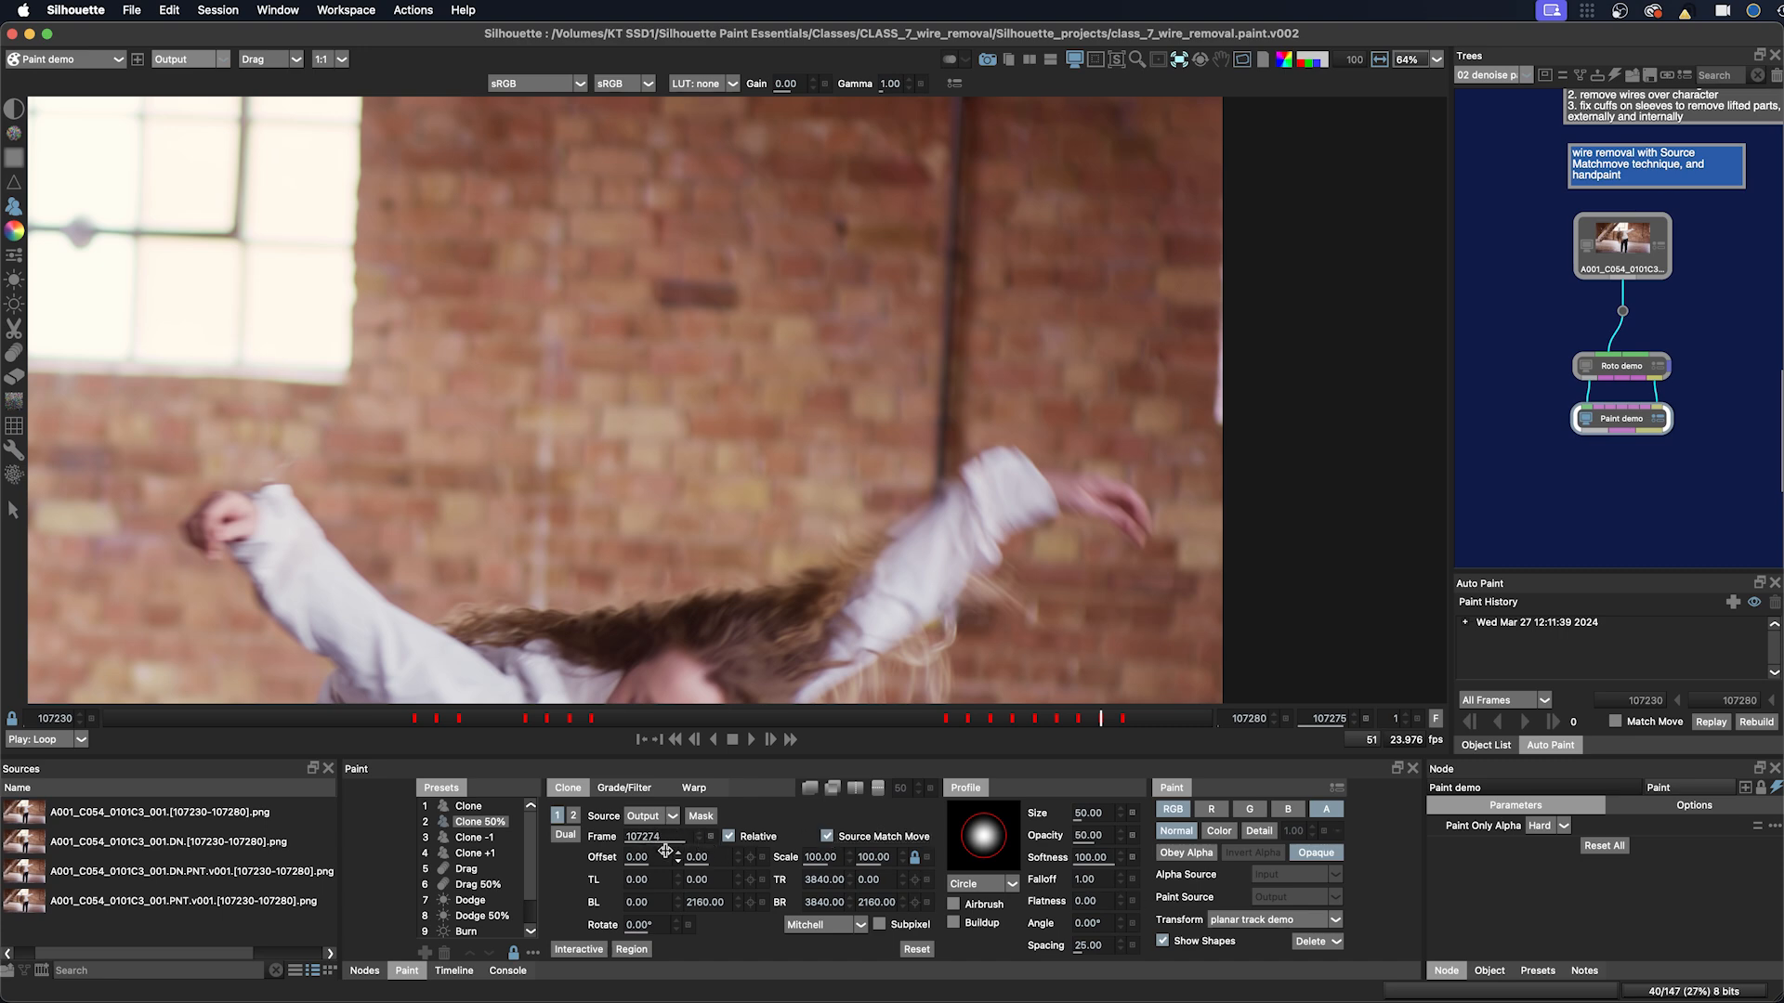
pyautogui.click(513, 954)
pyautogui.click(512, 954)
# Step: Switch between the Clone and Clone 50% presets to check them, ending on Clone
pyautogui.click(471, 808)
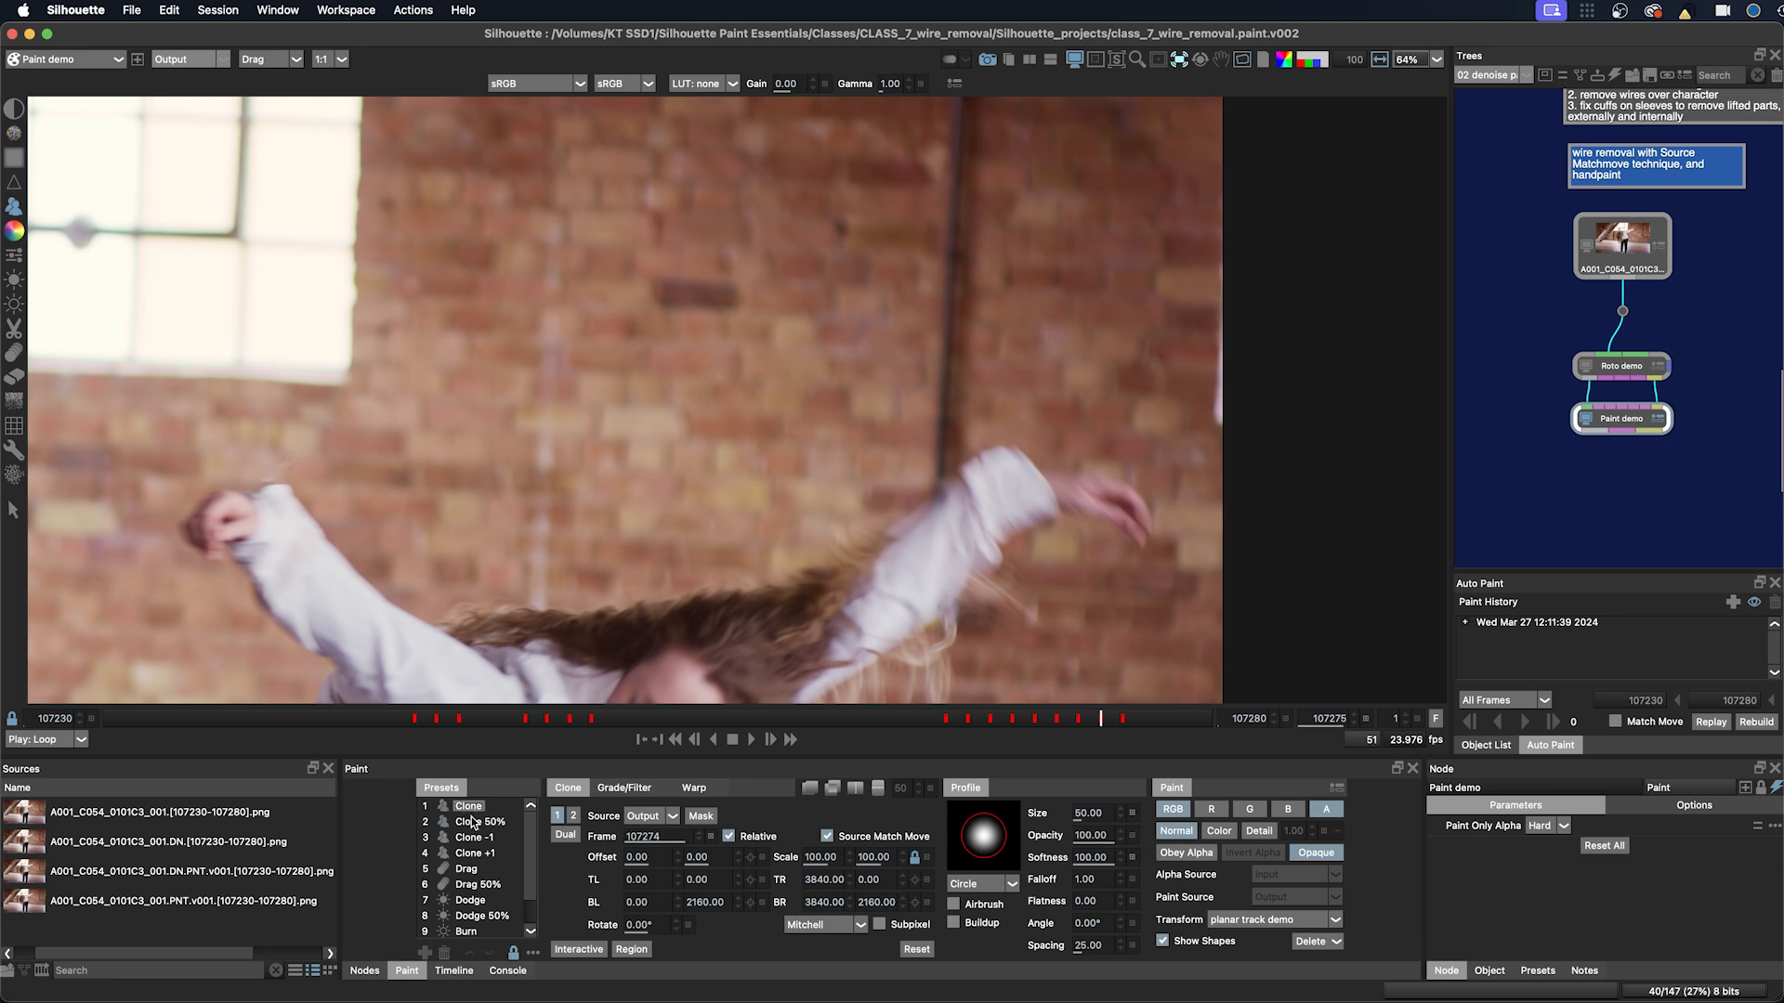
pyautogui.click(475, 823)
pyautogui.click(473, 810)
pyautogui.click(471, 826)
pyautogui.click(469, 807)
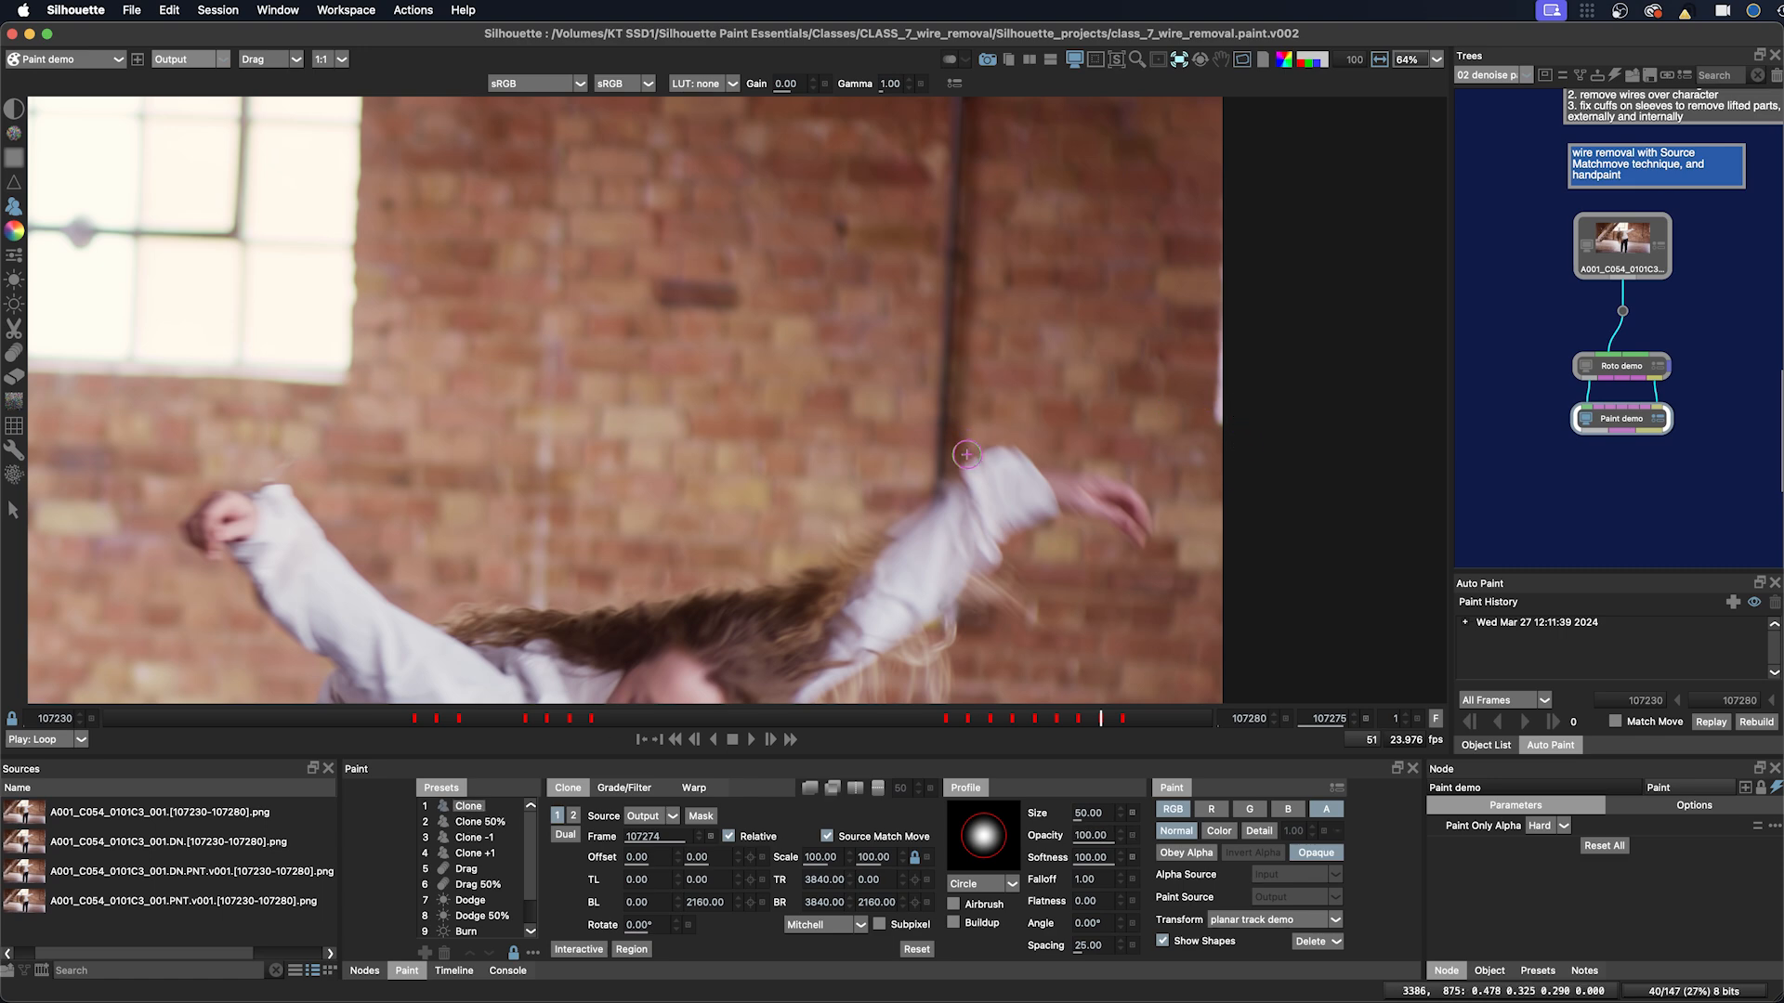
# Step: Enlarge the brush to about 85 and paint a clone stroke over the wire above the right sleeve on frame 107275
pyautogui.moveTo(956, 454); pyautogui.dragTo(971, 489)
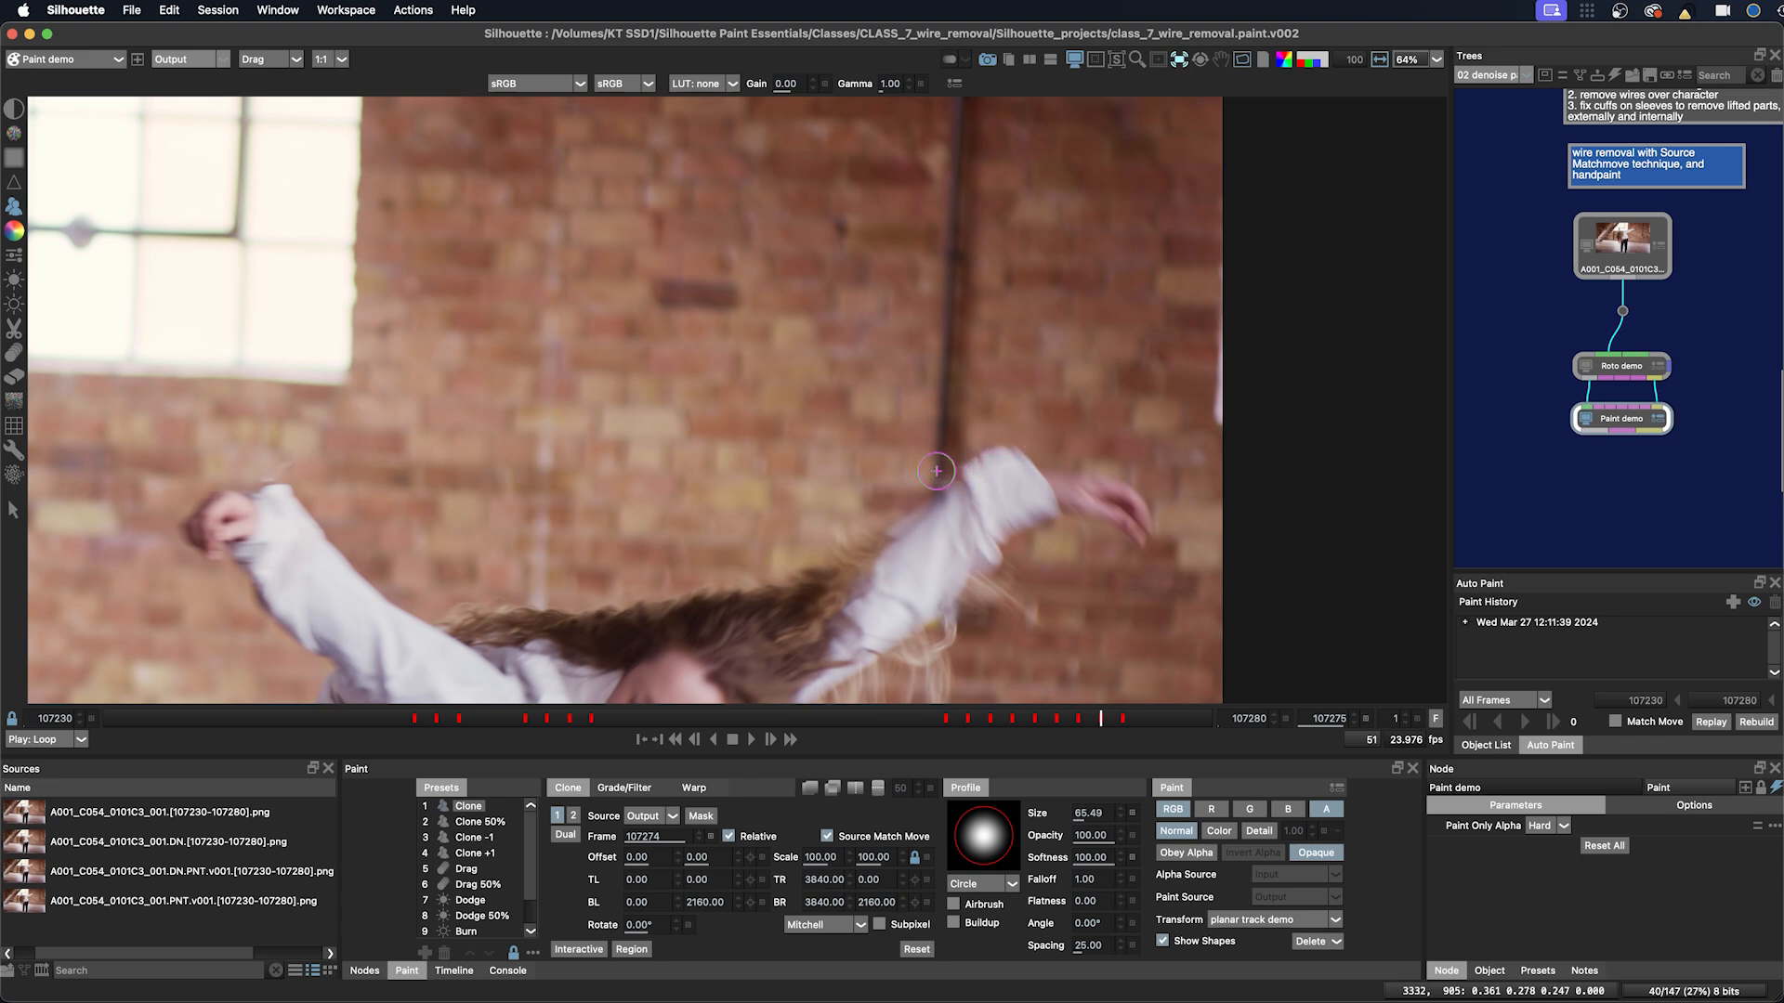
pyautogui.moveTo(942, 468); pyautogui.dragTo(1038, 429)
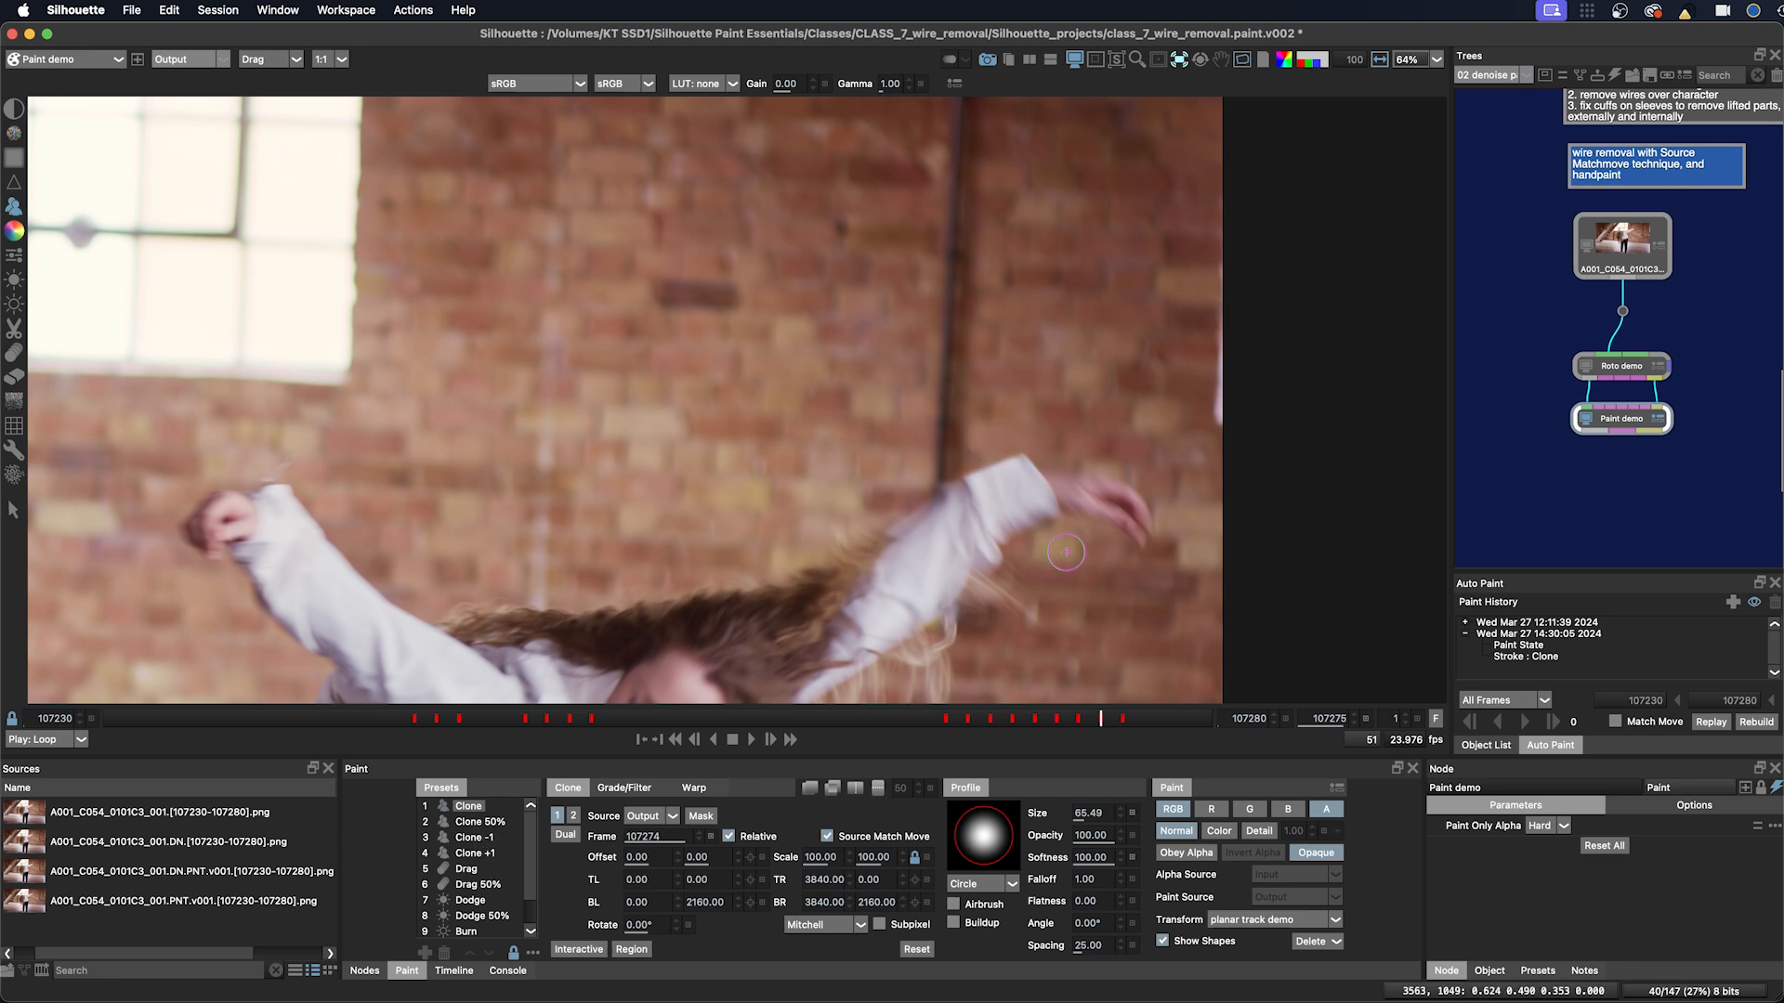
# Step: Paint a Clone 50% stroke over the wire beside the sleeve, then switch back to the Clone preset
pyautogui.press('2')
pyautogui.moveTo(966, 469); pyautogui.dragTo(1009, 468)
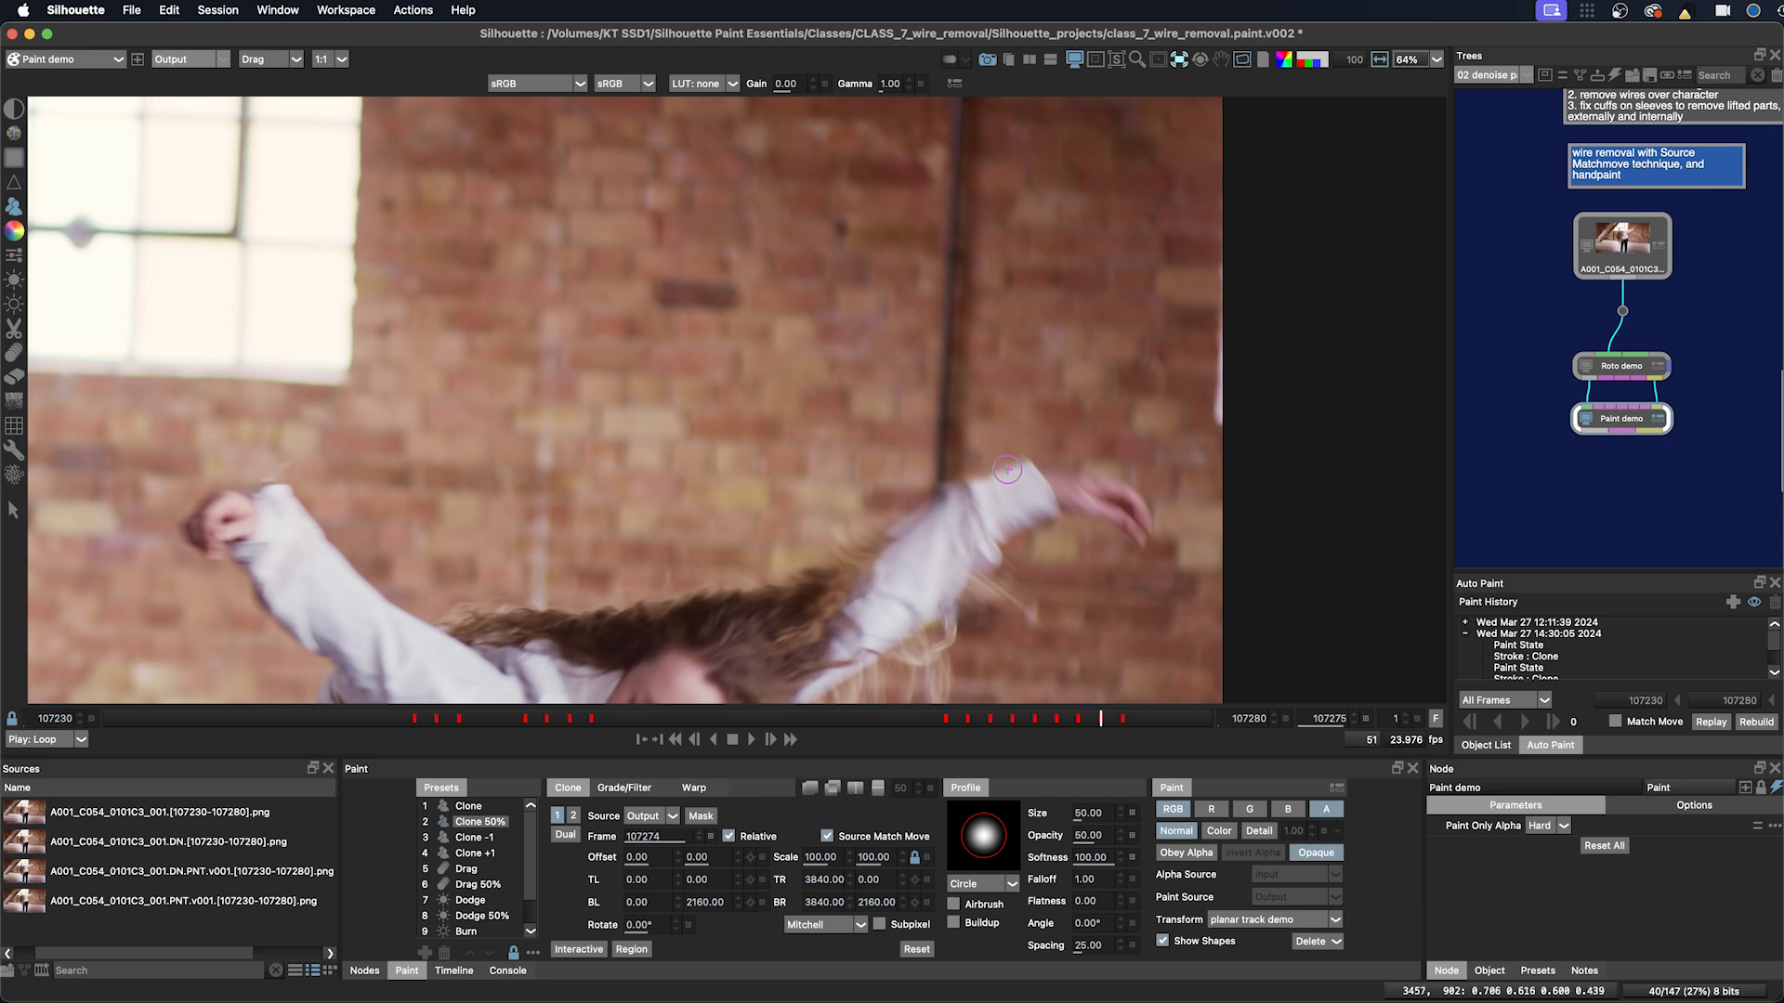
pyautogui.press('1')
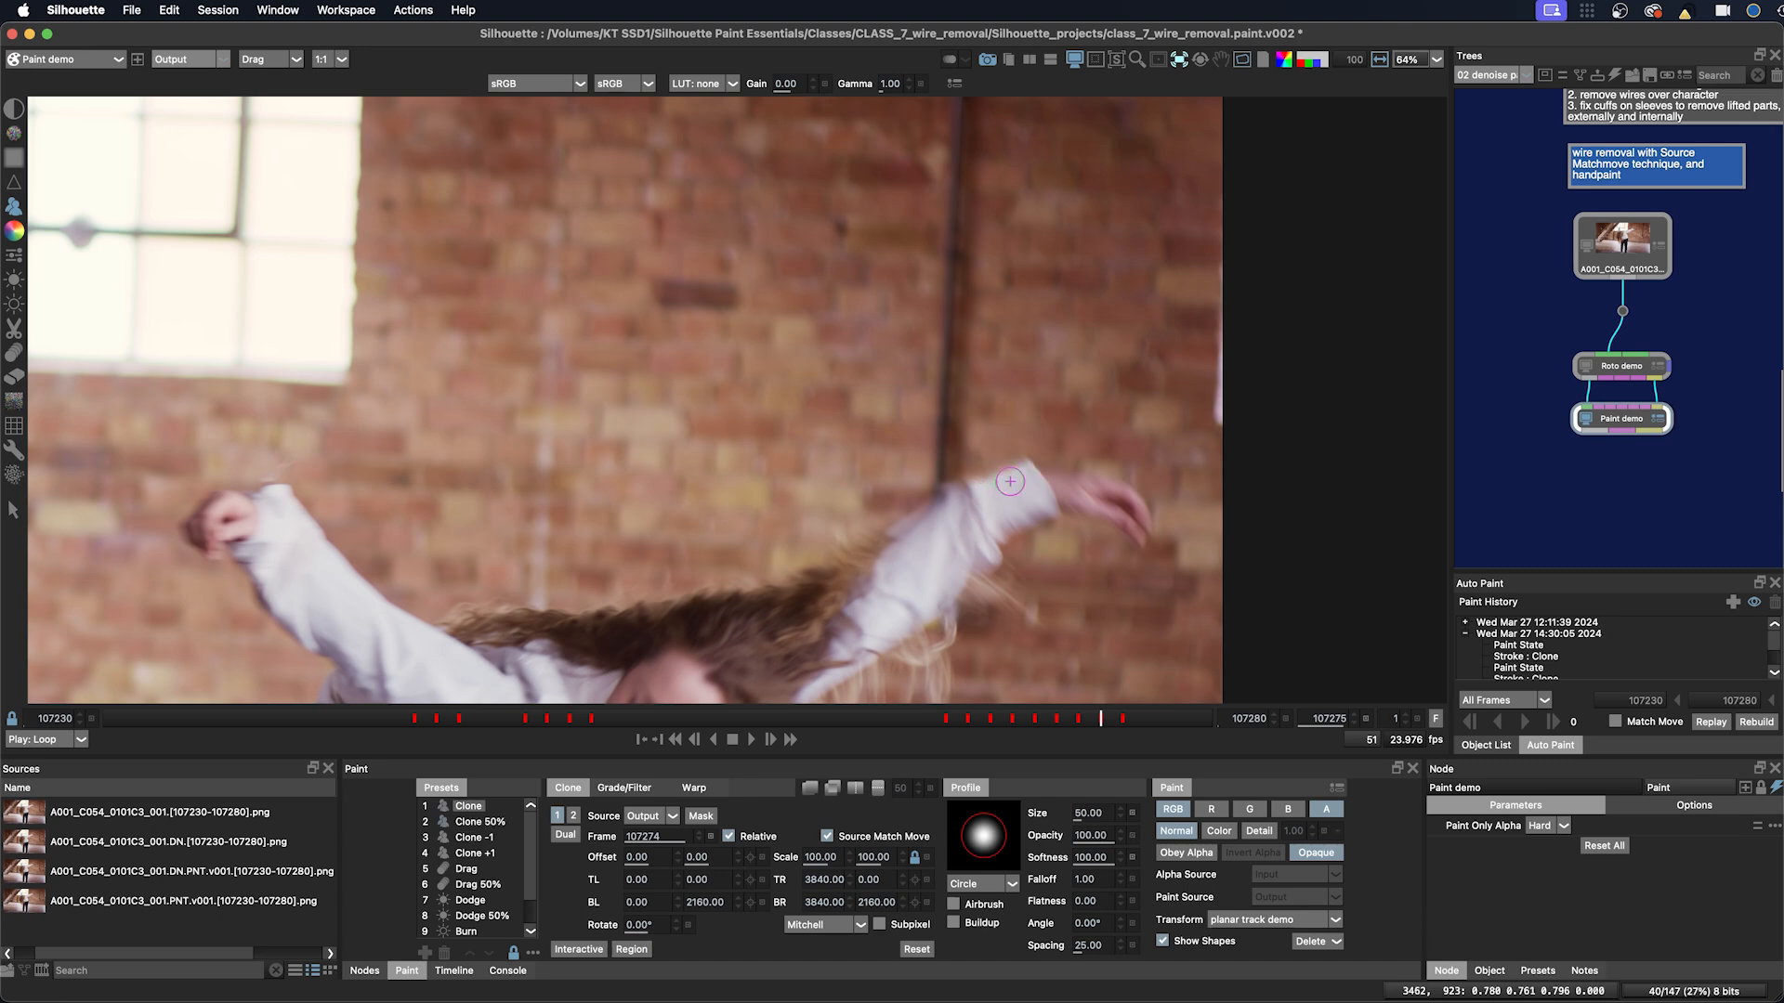
# Step: Move to frame 107274 and paint a clone stroke over the wire at the sleeve edge
pyautogui.press('Right')
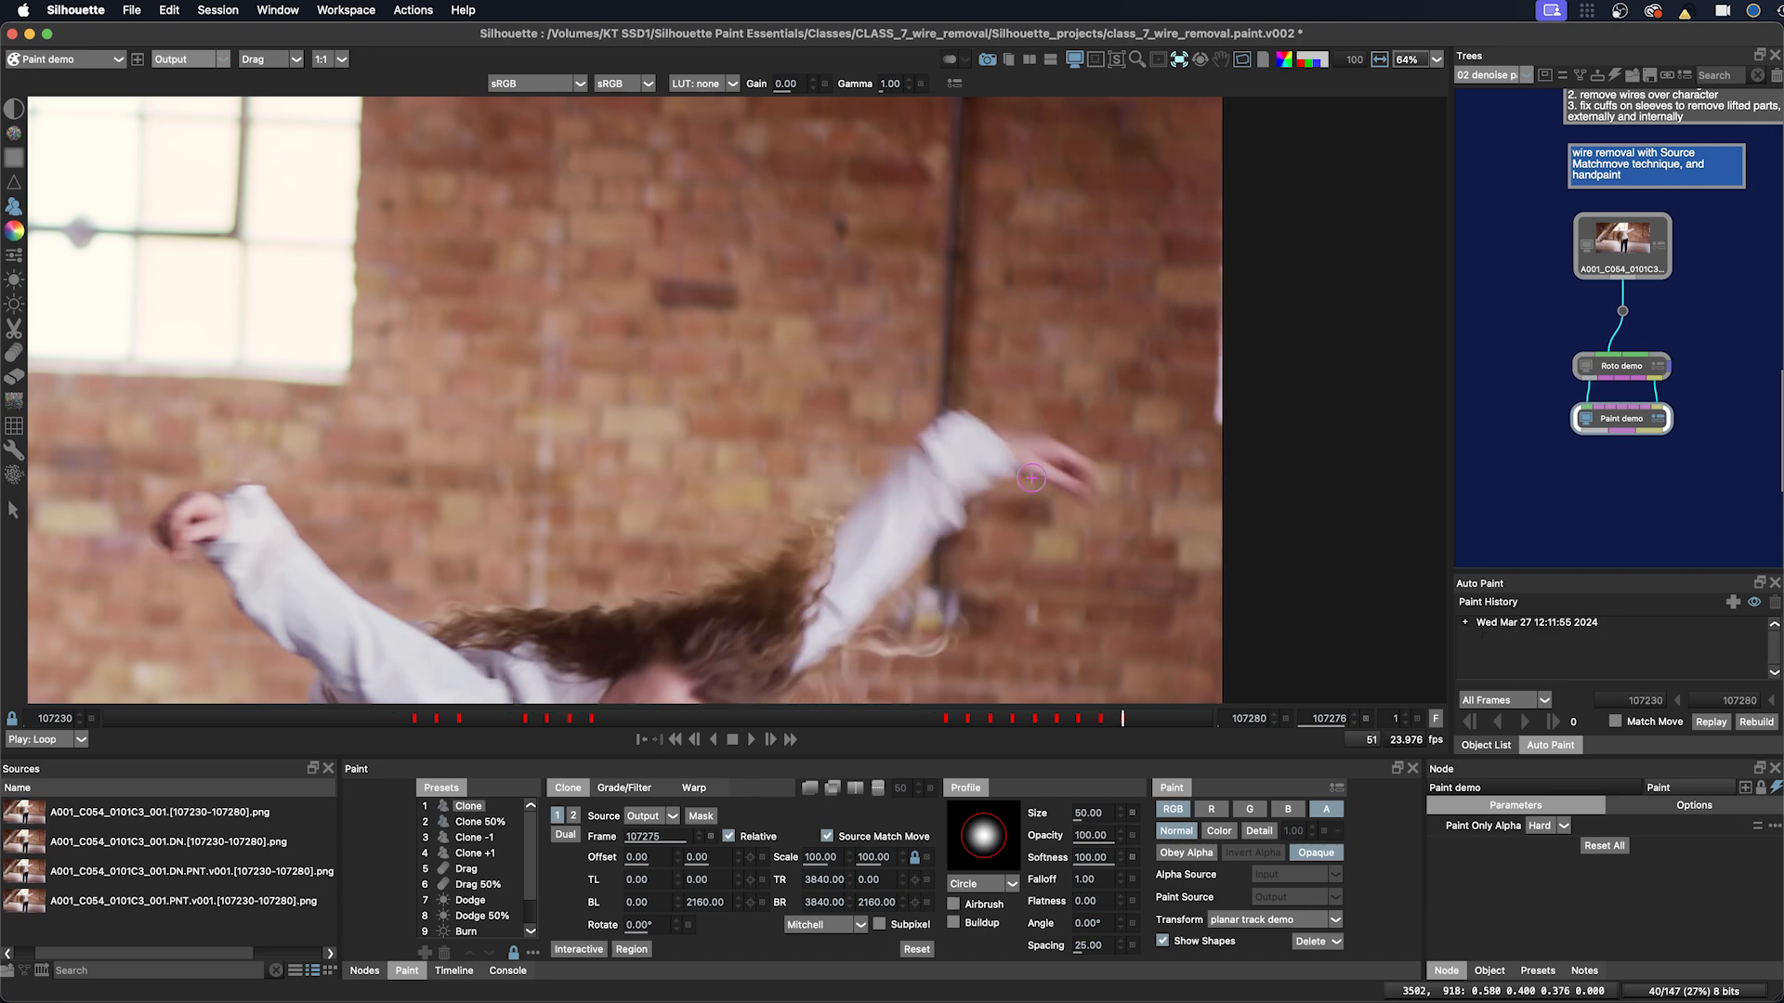
pyautogui.press('Left')
pyautogui.press('Left')
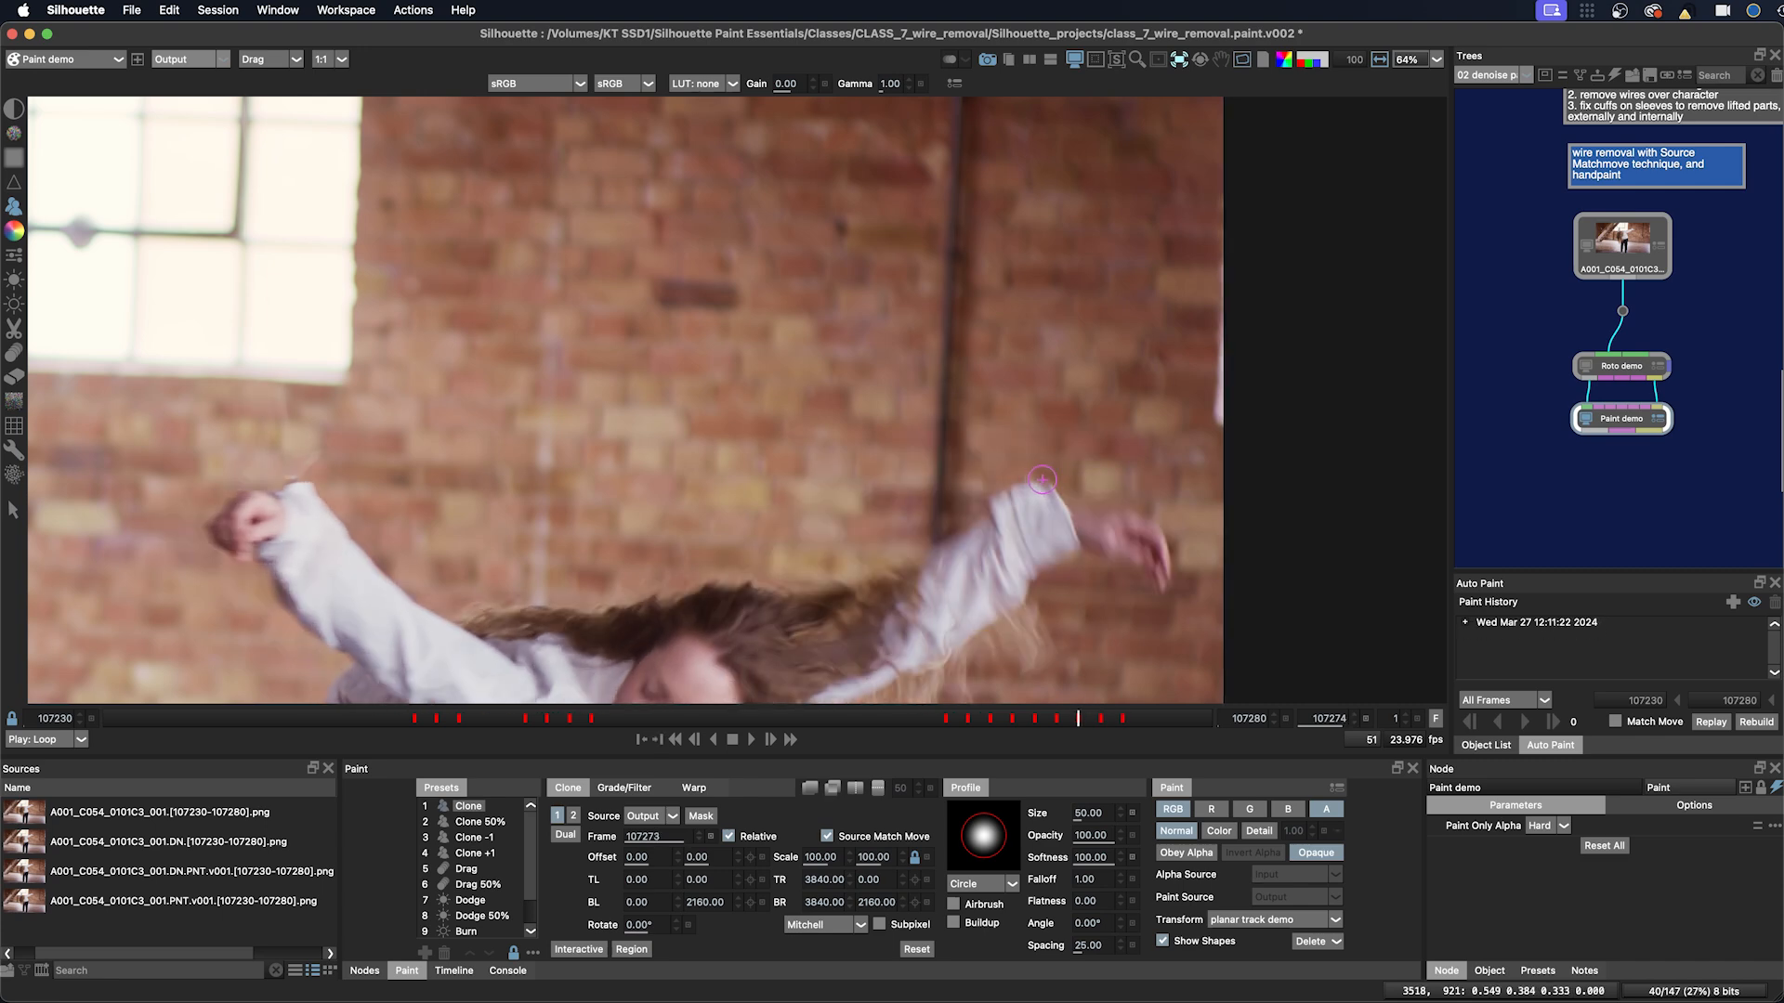
pyautogui.moveTo(976, 499)
pyautogui.mouseDown()
pyautogui.moveTo(1041, 470)
pyautogui.moveTo(1012, 483)
pyautogui.mouseUp()
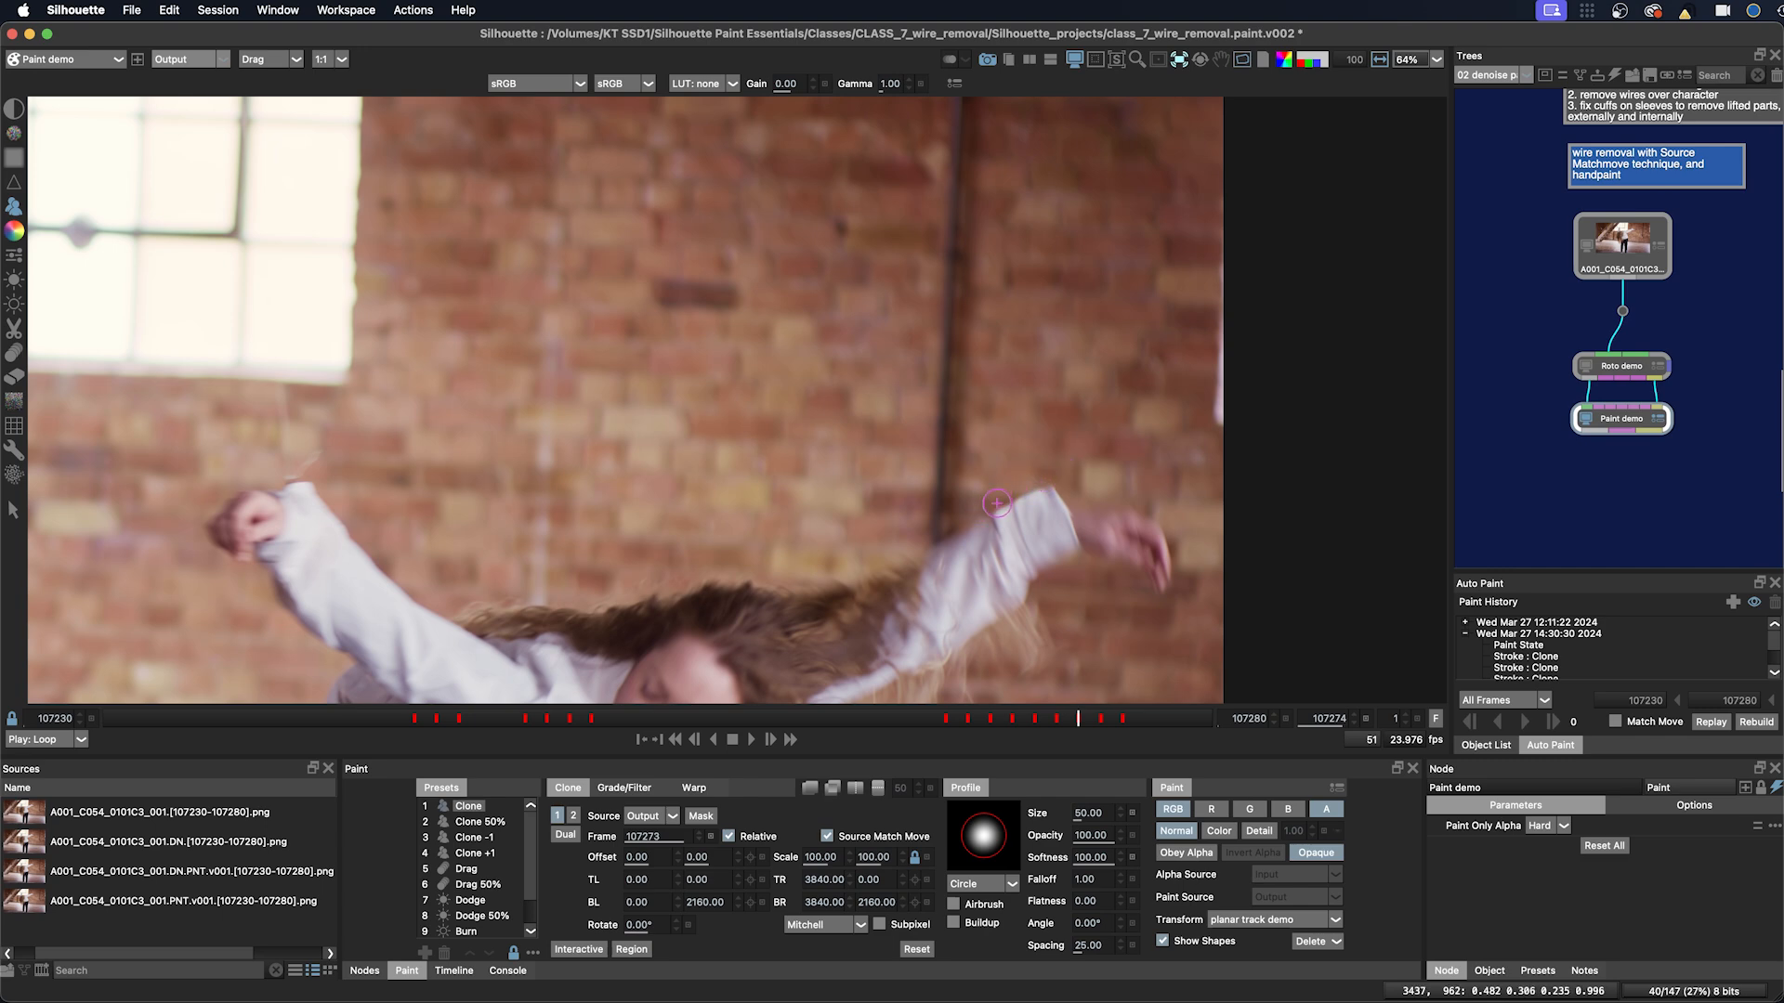
# Step: Try a Clone 50% stroke at about 25% opacity over the sleeve on the next frame, then undo it
pyautogui.press('2')
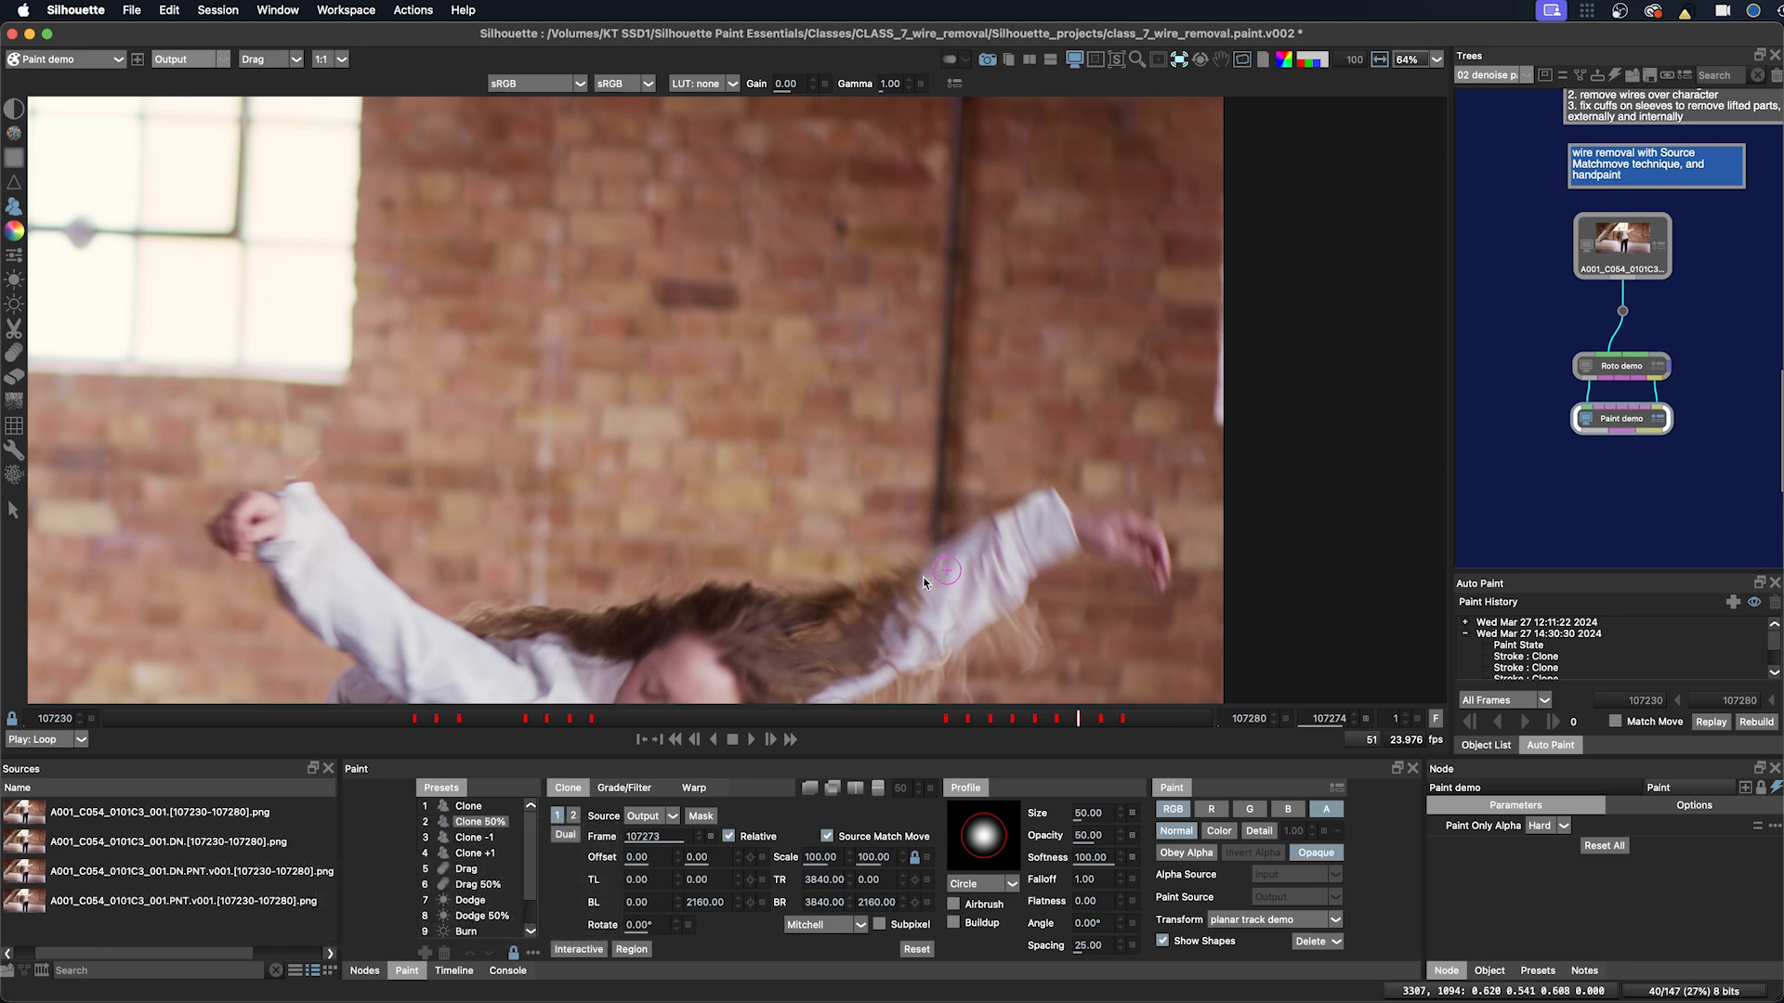
pyautogui.moveTo(929, 580)
pyautogui.mouseDown()
pyautogui.moveTo(893, 581)
pyautogui.moveTo(997, 708)
pyautogui.mouseUp()
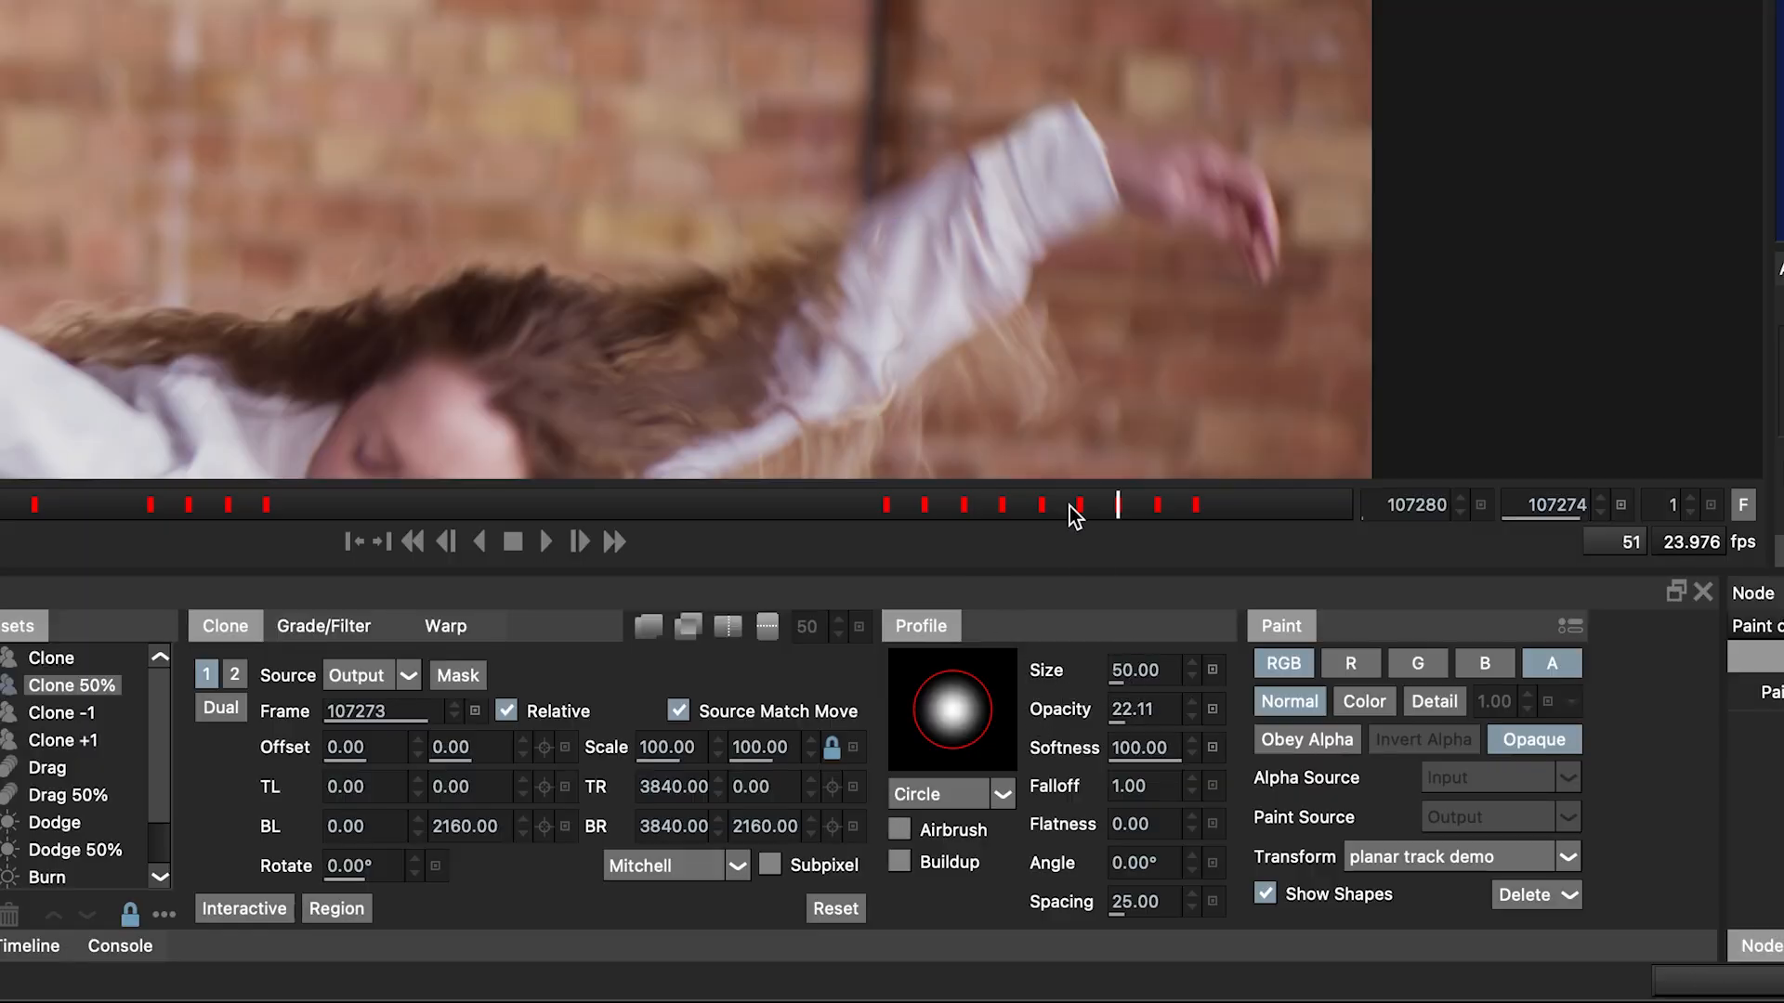
pyautogui.moveTo(924, 290)
pyautogui.mouseDown()
pyautogui.moveTo(976, 296)
pyautogui.moveTo(938, 295)
pyautogui.mouseUp()
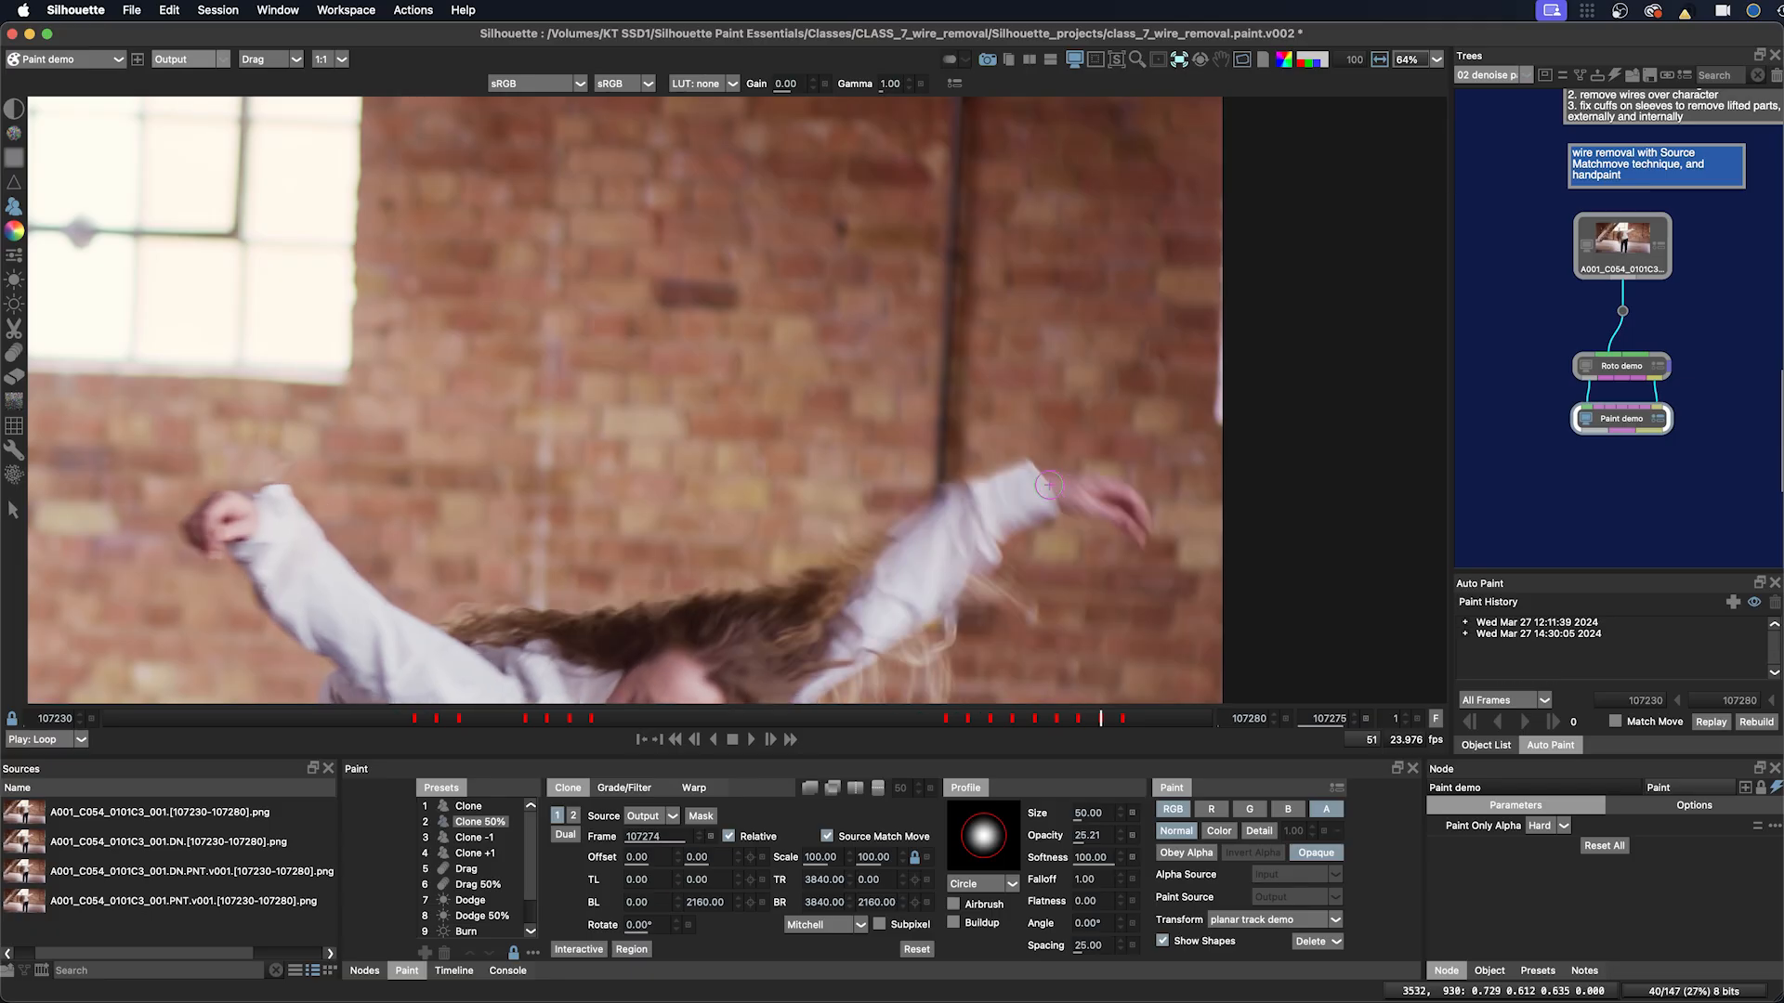
pyautogui.moveTo(1049, 485)
pyautogui.mouseDown()
pyautogui.moveTo(1003, 478)
pyautogui.moveTo(1028, 461)
pyautogui.mouseUp()
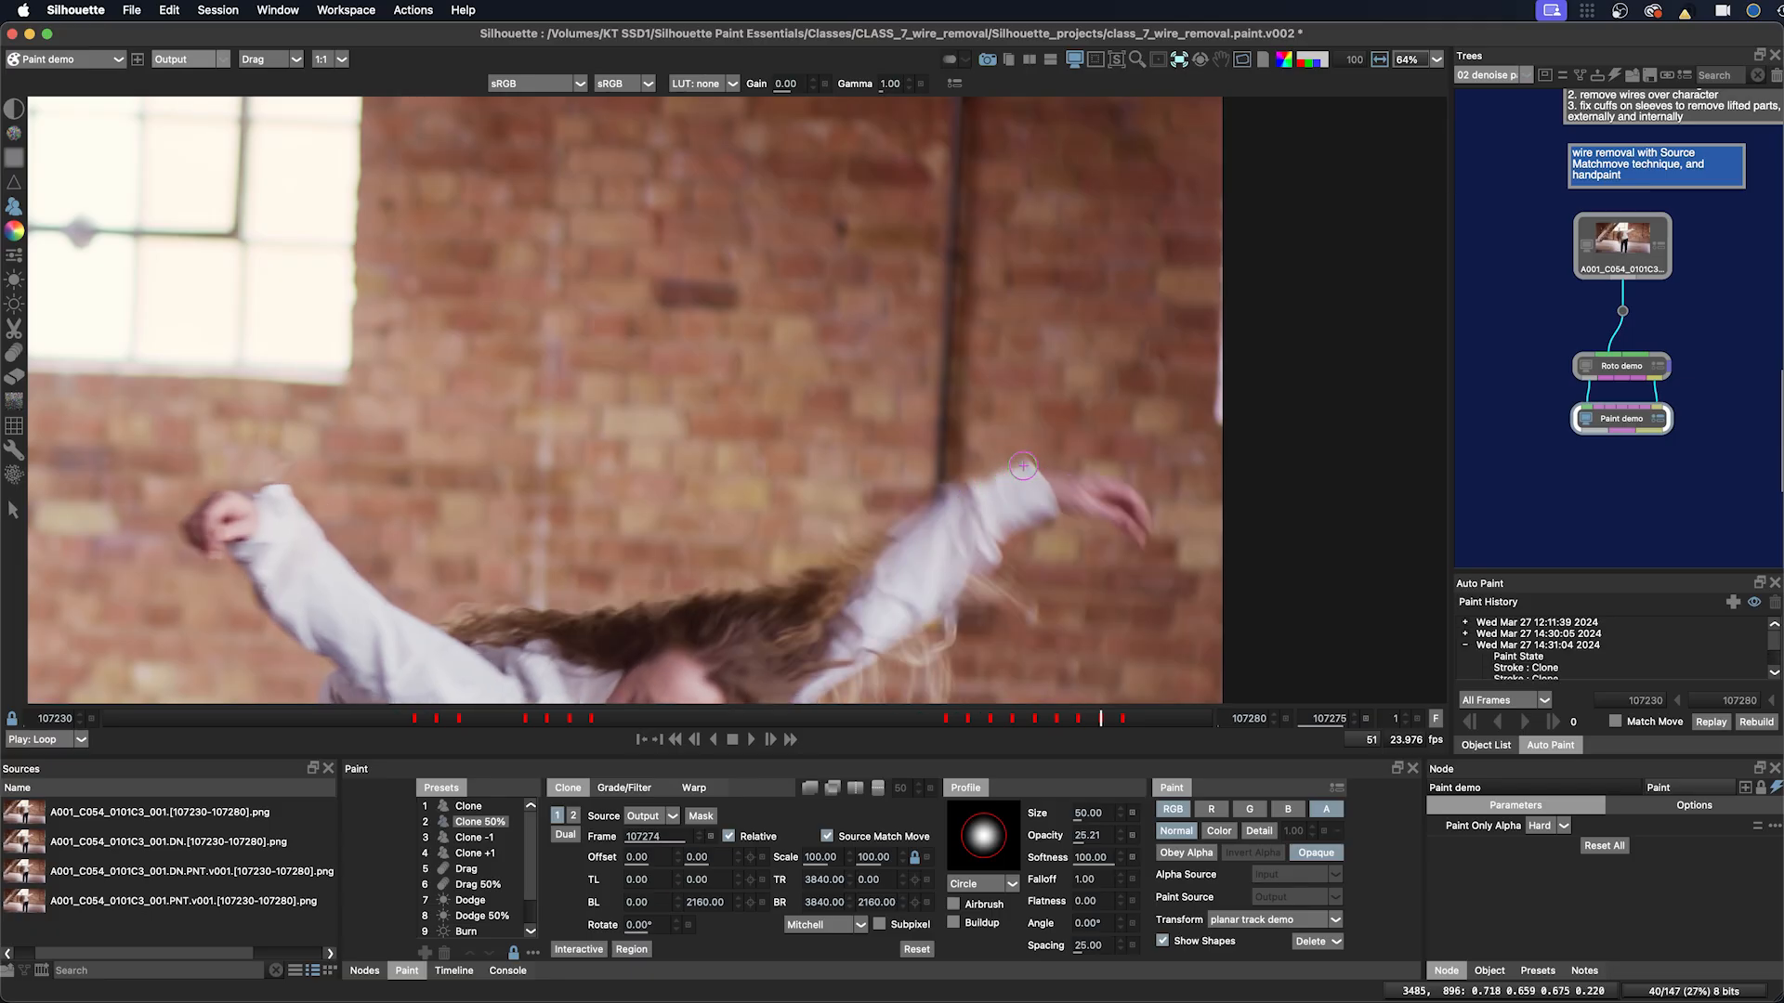
pyautogui.press('x')
pyautogui.press('z')
pyautogui.press('z')
pyautogui.press('z')
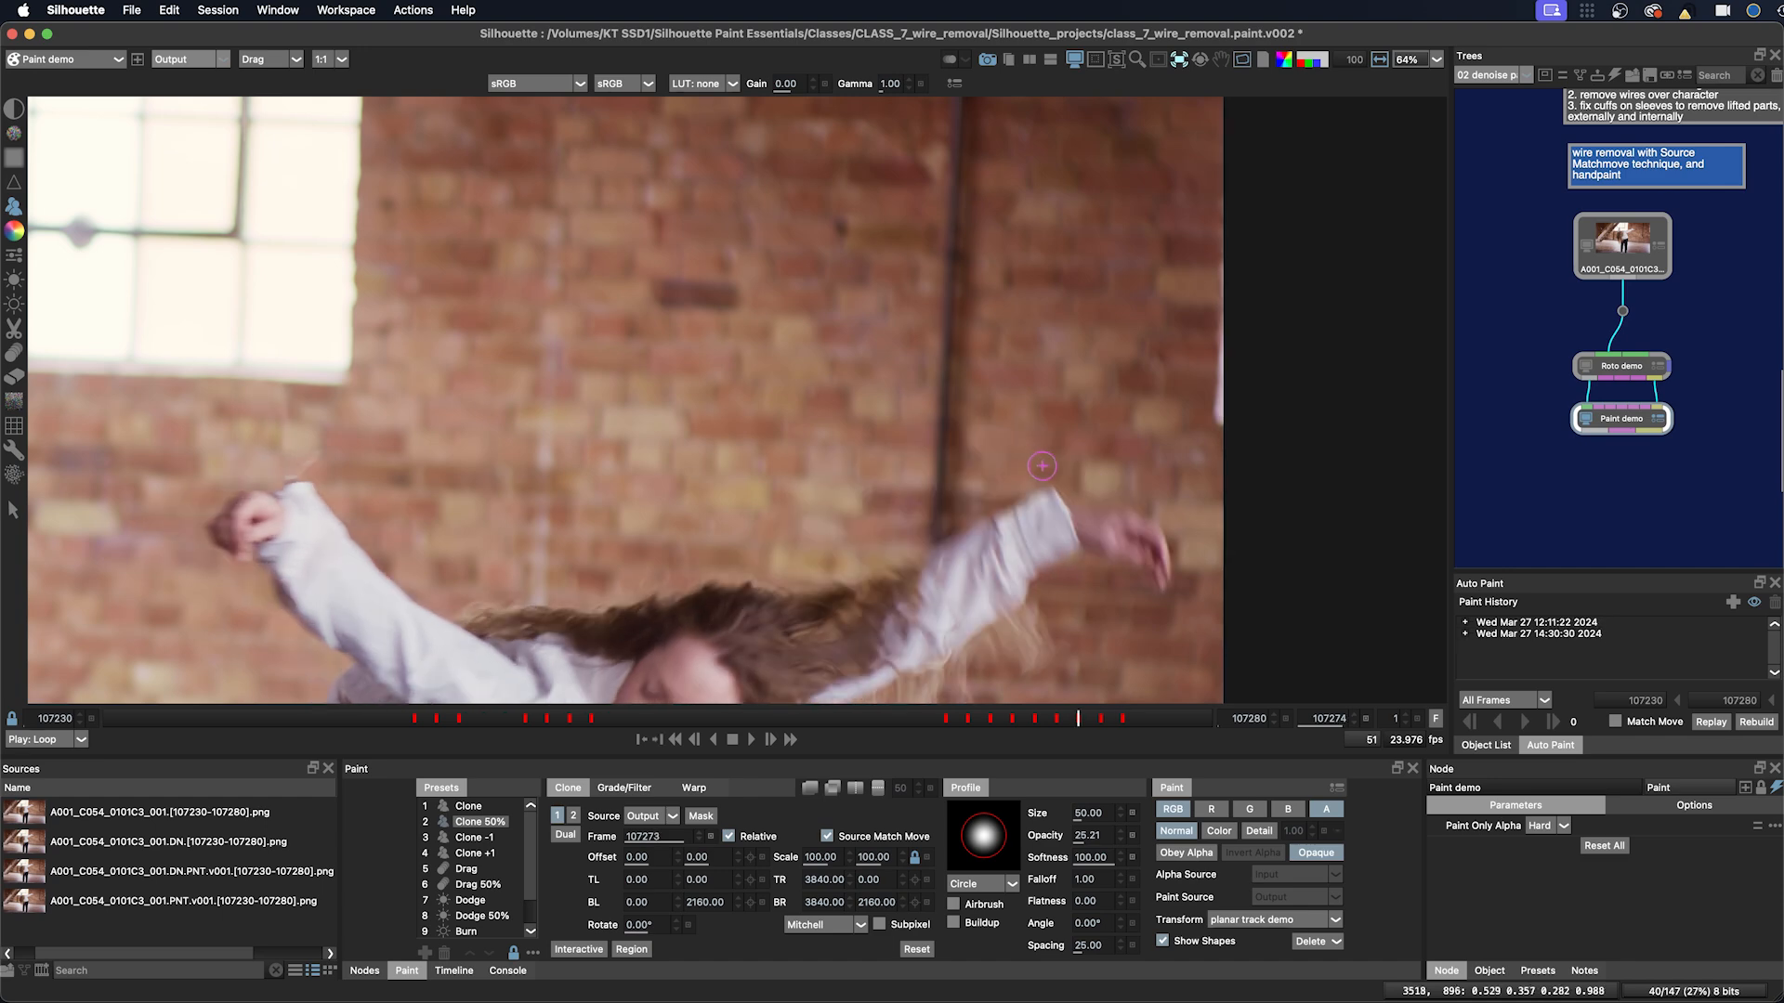
# Step: Switch to the Clone preset, resize the brush to about 70, and dab out the wire at the sleeve on frame 107273
pyautogui.press('1')
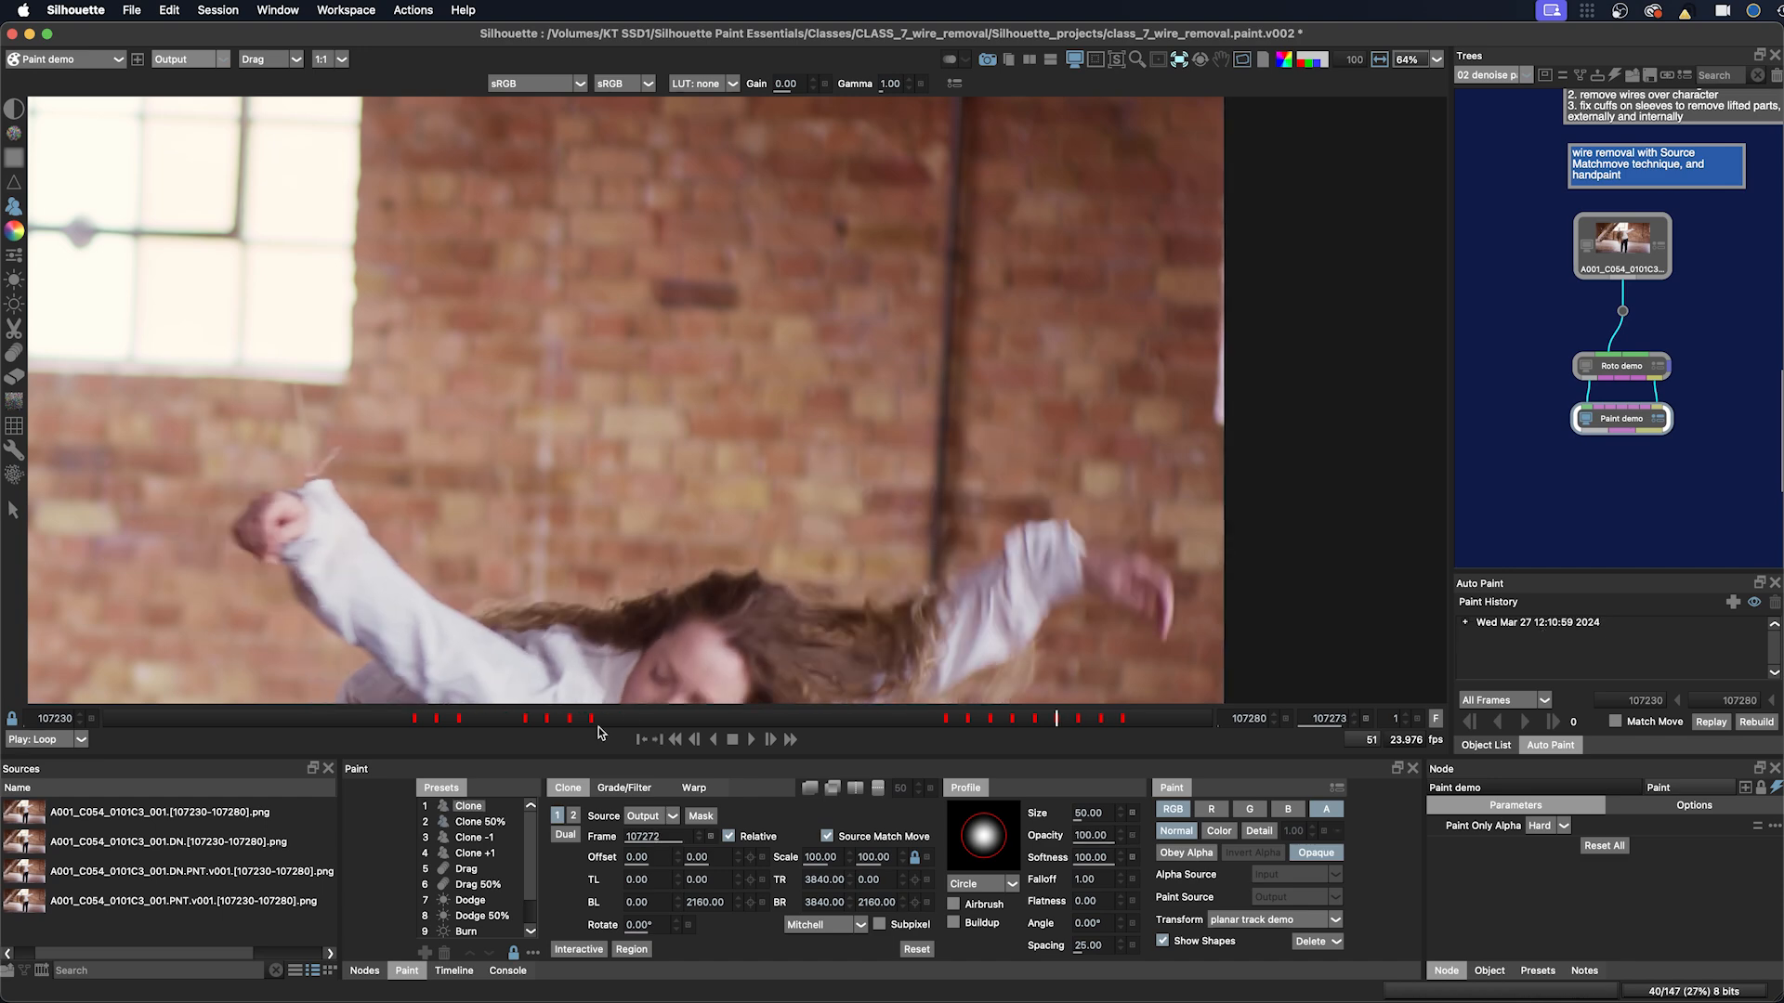
pyautogui.moveTo(1029, 520)
pyautogui.mouseDown()
pyautogui.moveTo(1045, 536)
pyautogui.moveTo(992, 534)
pyautogui.mouseUp()
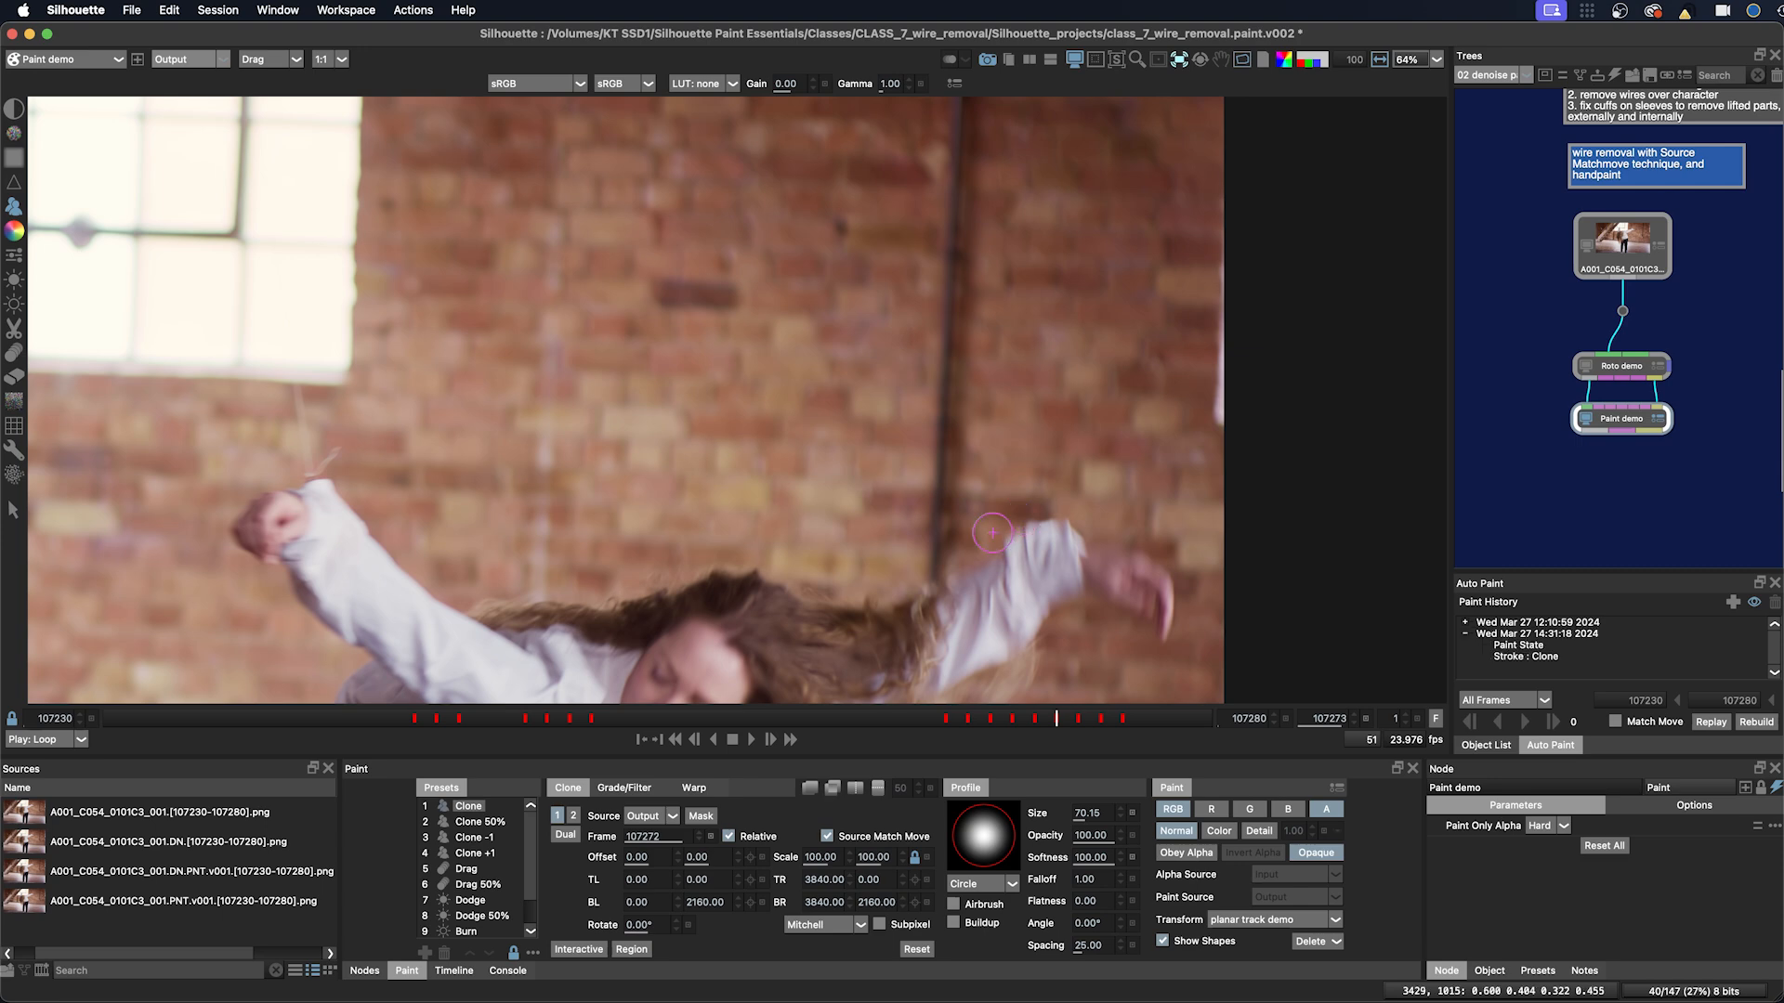
pyautogui.click(1005, 535)
pyautogui.click(1009, 534)
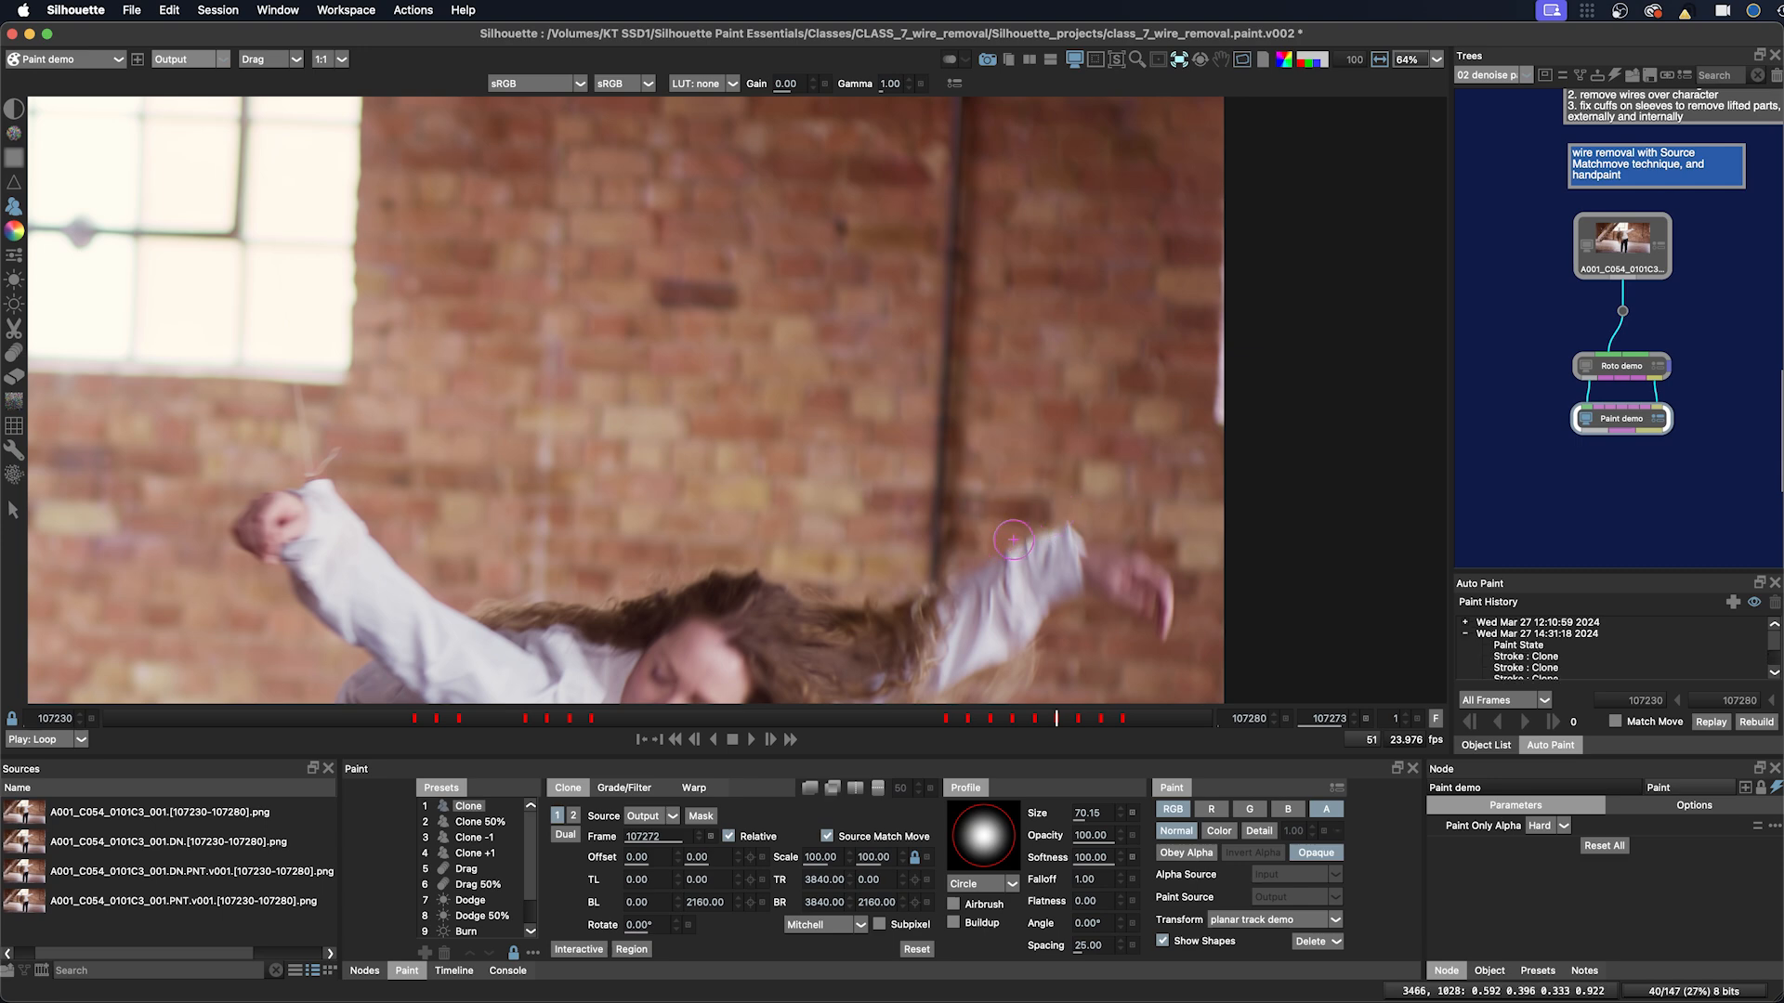
# Step: Step through the neighbouring frames and paint a Clone stroke over the wire at the sleeve on frame 107273
pyautogui.press('z')
pyautogui.press('x')
pyautogui.press('x')
pyautogui.press('x')
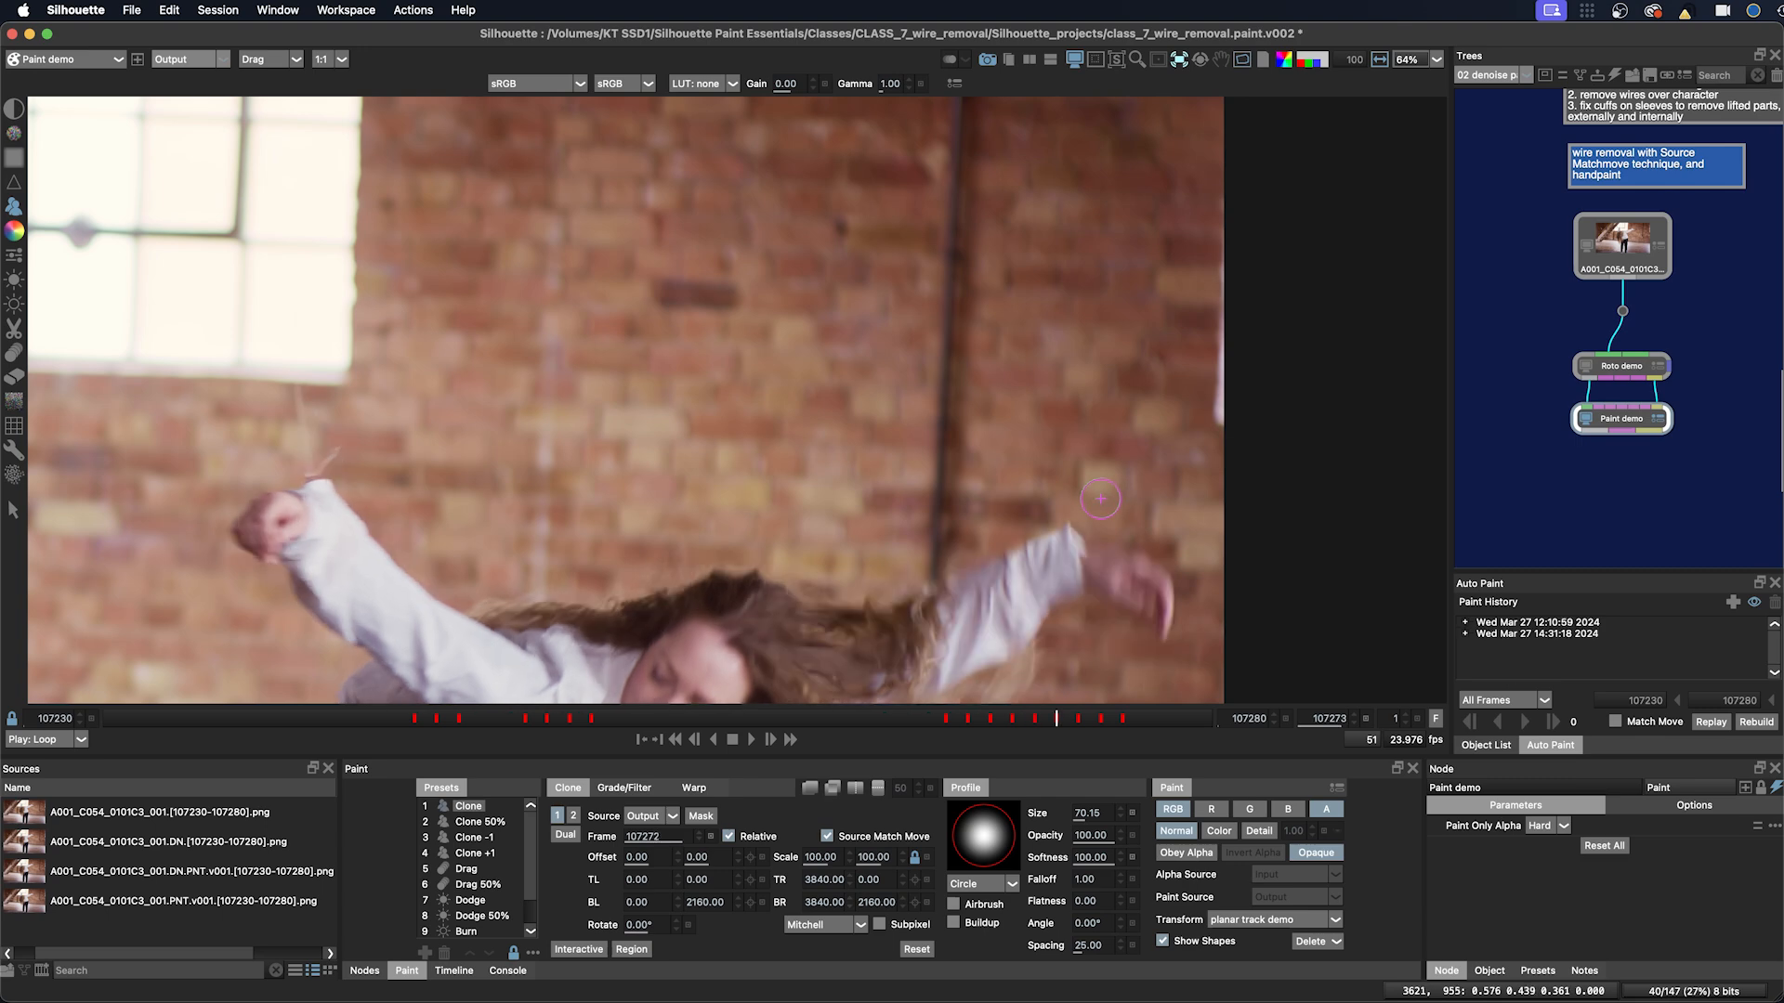
pyautogui.press('z')
pyautogui.press('z')
pyautogui.moveTo(1026, 533); pyautogui.dragTo(1019, 540)
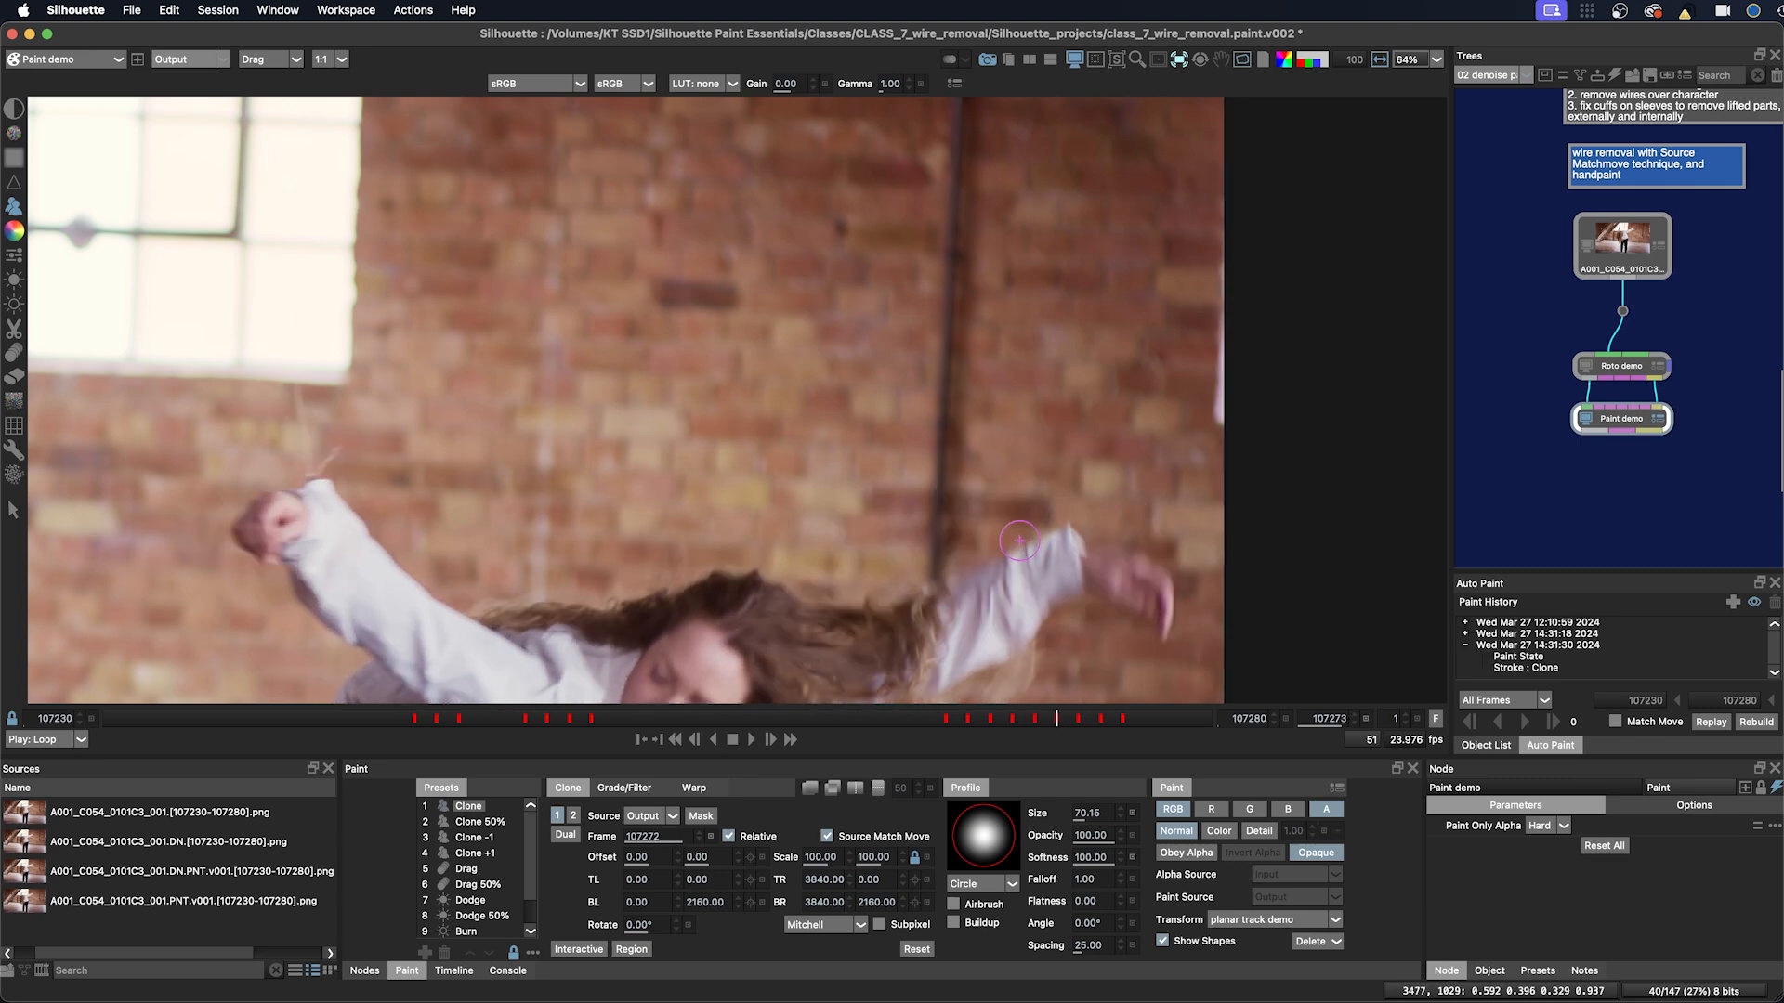
# Step: Move back to frame 107272 and paint a Clone stroke over the wire along the sleeve edge
pyautogui.press('2')
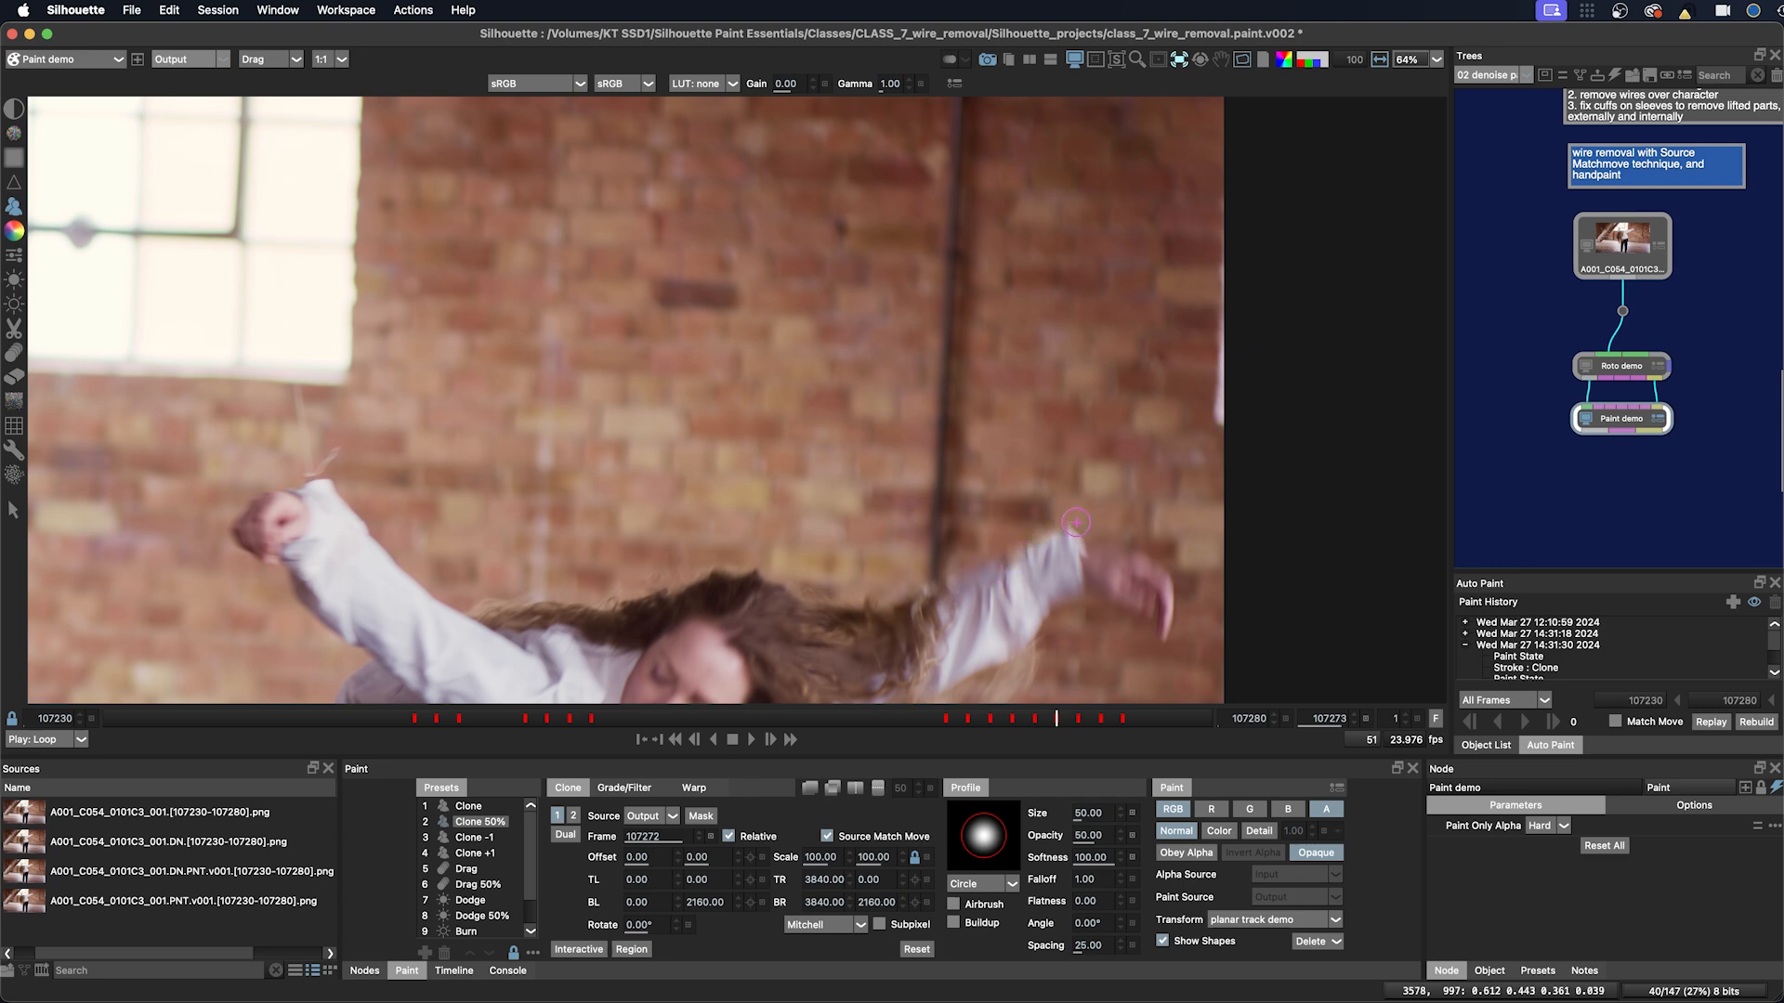
pyautogui.press('z')
pyautogui.press('1')
pyautogui.moveTo(1048, 547); pyautogui.dragTo(1078, 537)
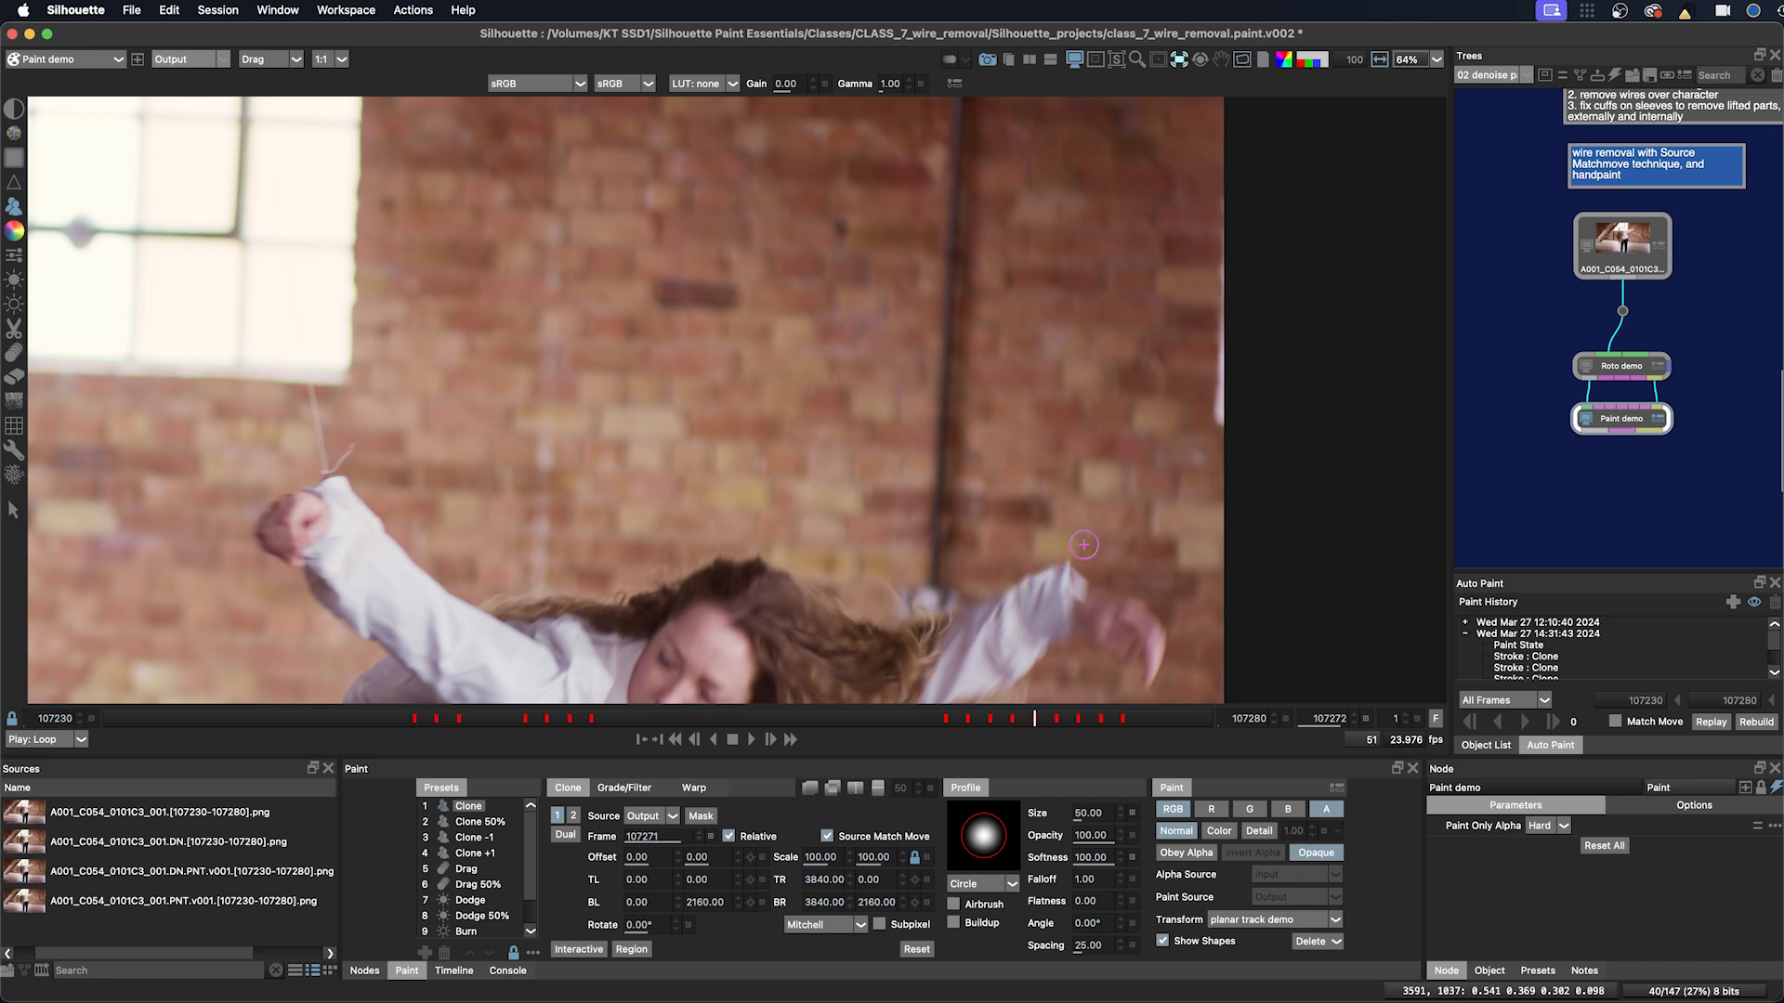
# Step: Switch to the Clone 50% preset and paint two soft strokes along the wire across the sleeve on frame 107272
pyautogui.press('z')
pyautogui.press('x')
pyautogui.press('2')
pyautogui.moveTo(1050, 555); pyautogui.dragTo(1039, 563)
pyautogui.moveTo(1027, 571); pyautogui.dragTo(1010, 582)
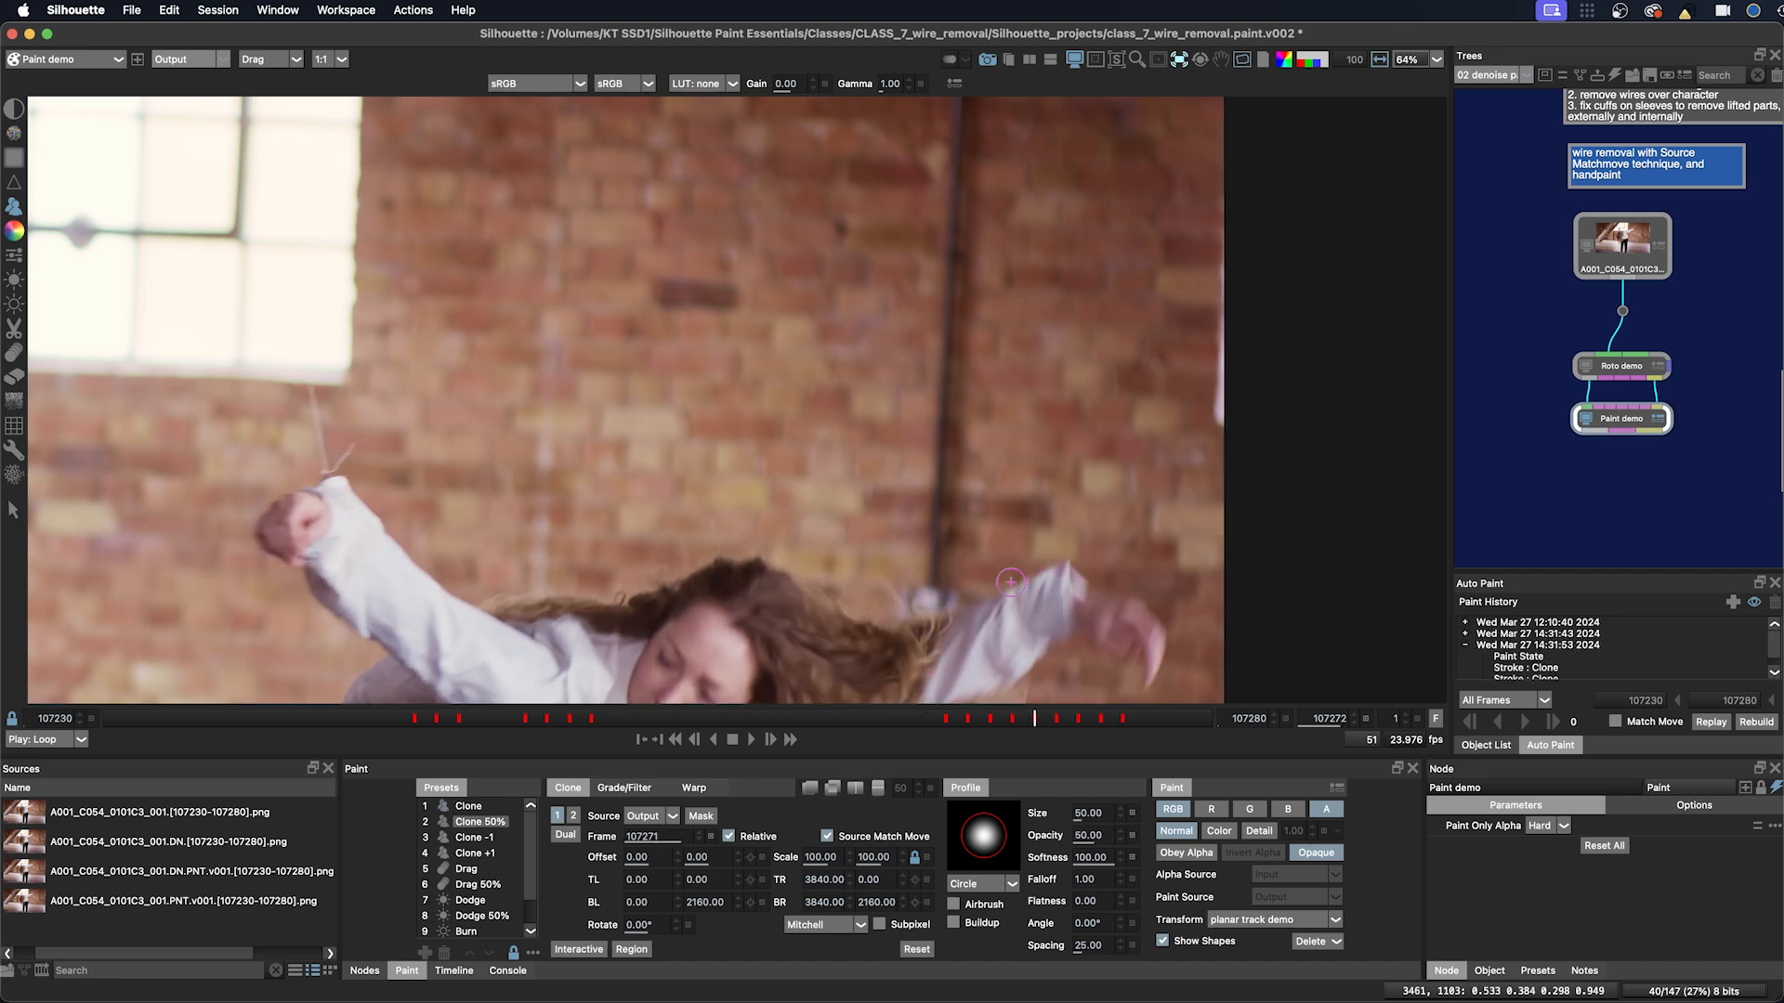
# Step: Go to frame 107271, paint a Clone stroke over the wire above the sleeve, and switch to Clone 50%
pyautogui.press('x')
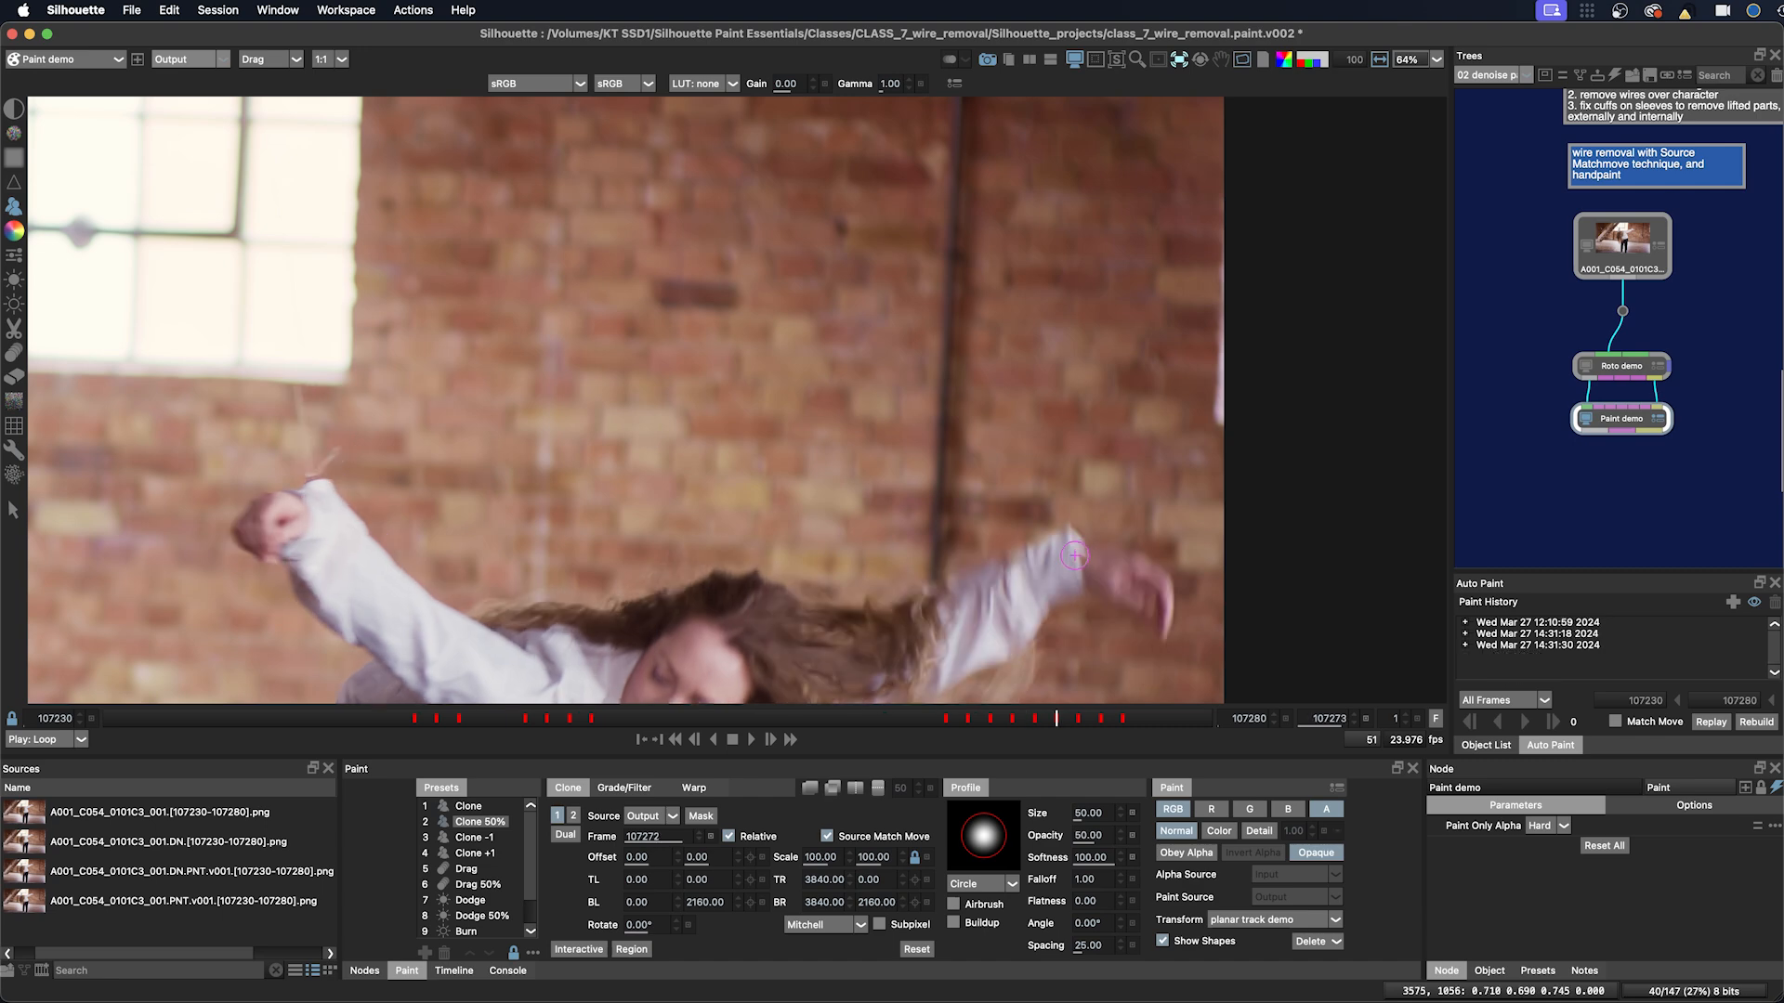
pyautogui.press('z')
pyautogui.press('z')
pyautogui.press('1')
pyautogui.moveTo(1037, 508); pyautogui.dragTo(1026, 511)
pyautogui.moveTo(1026, 512); pyautogui.dragTo(1107, 481)
pyautogui.press('2')
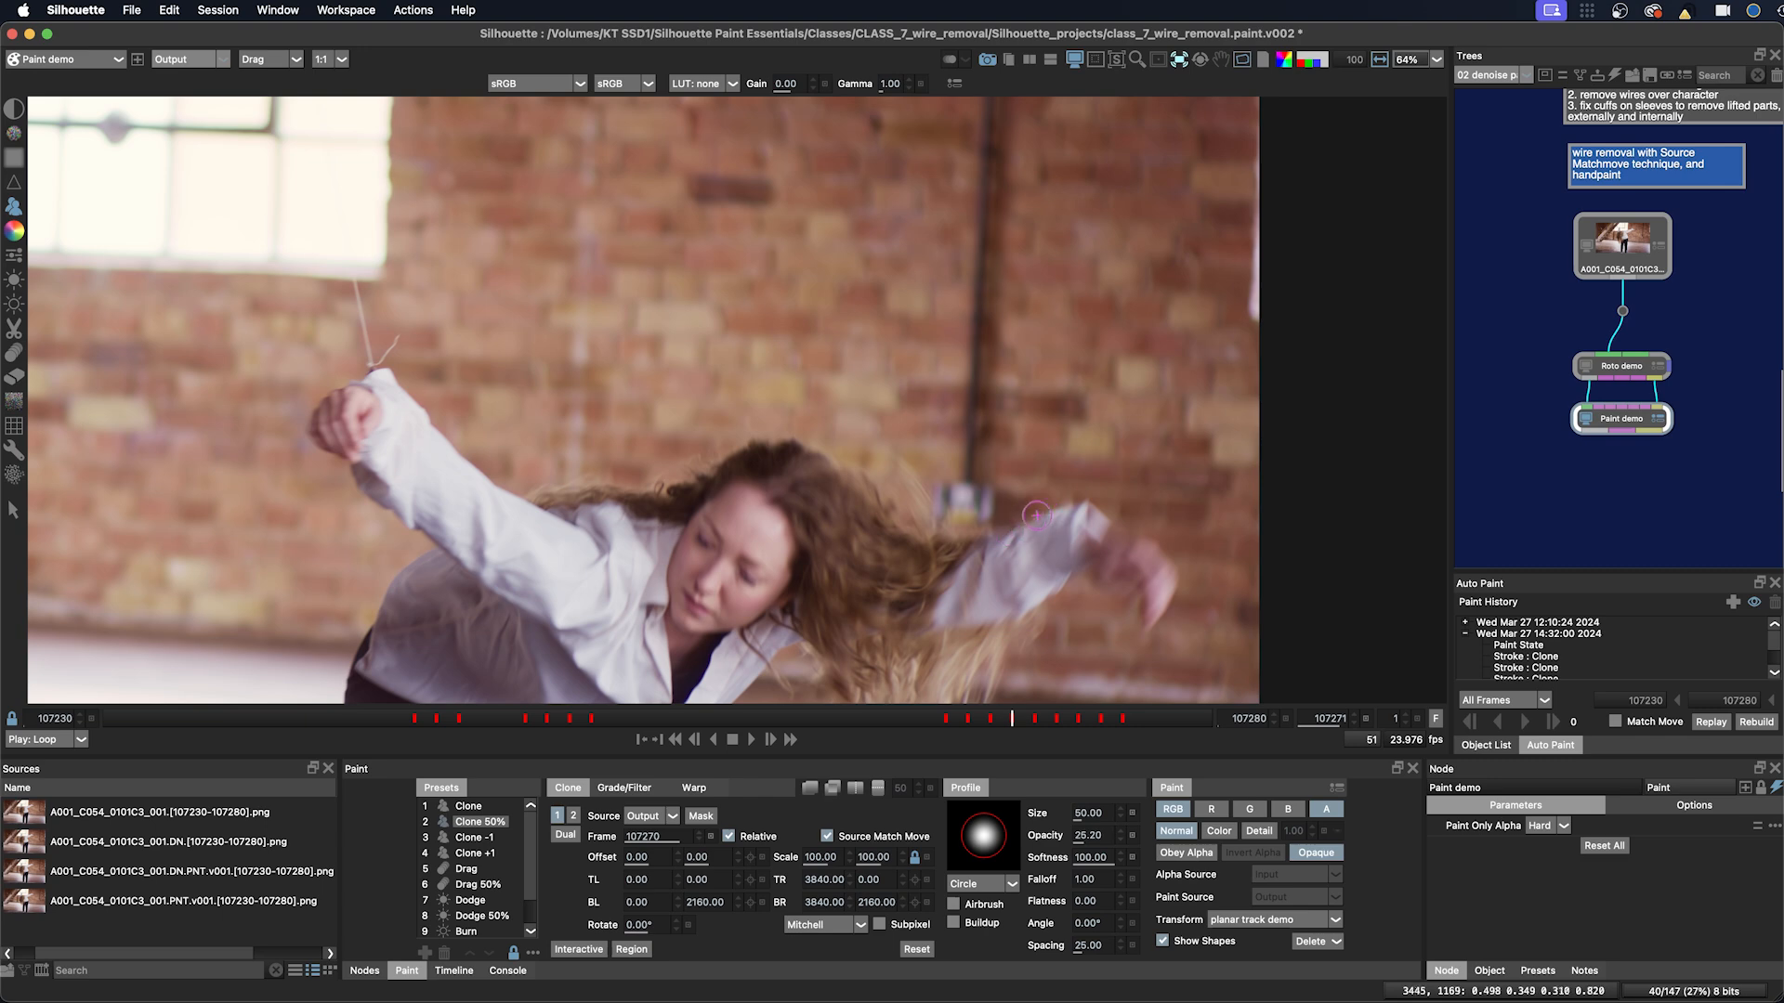
# Step: Go to frame 107270 and paint a Clone stroke over the wire near the sleeve
pyautogui.press('z')
pyautogui.press('1')
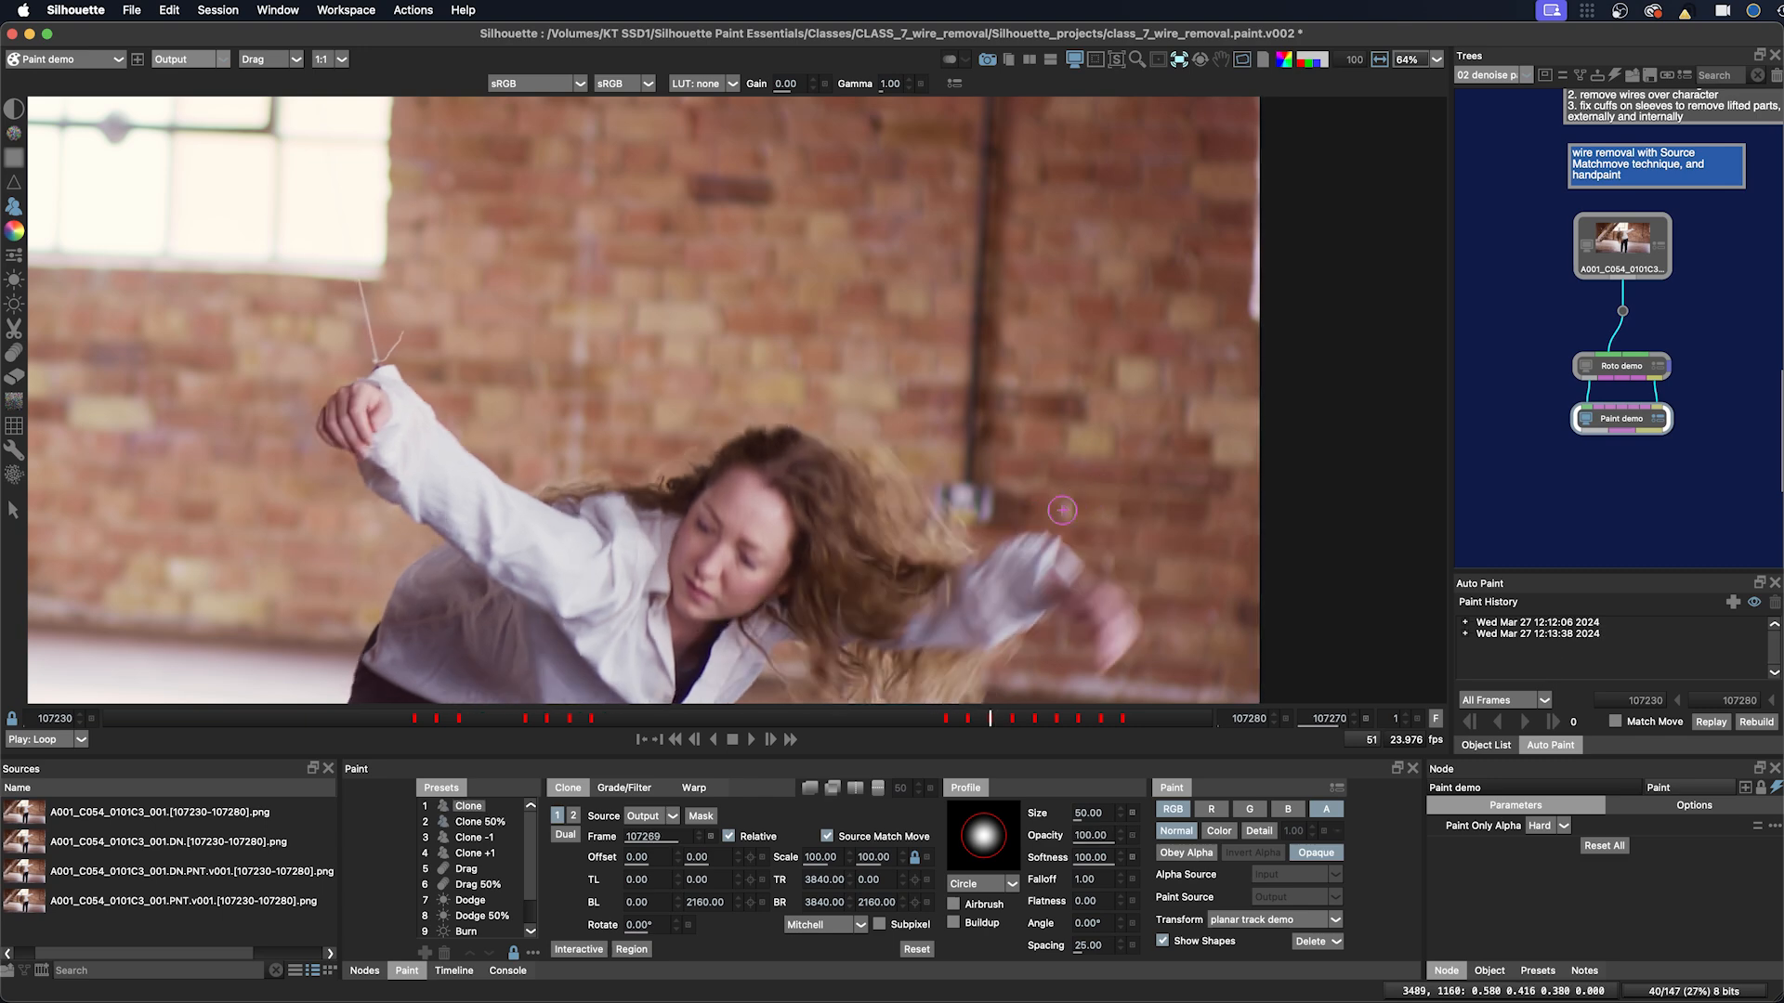
pyautogui.moveTo(1069, 506)
pyautogui.mouseDown()
pyautogui.moveTo(999, 546)
pyautogui.moveTo(1040, 534)
pyautogui.mouseUp()
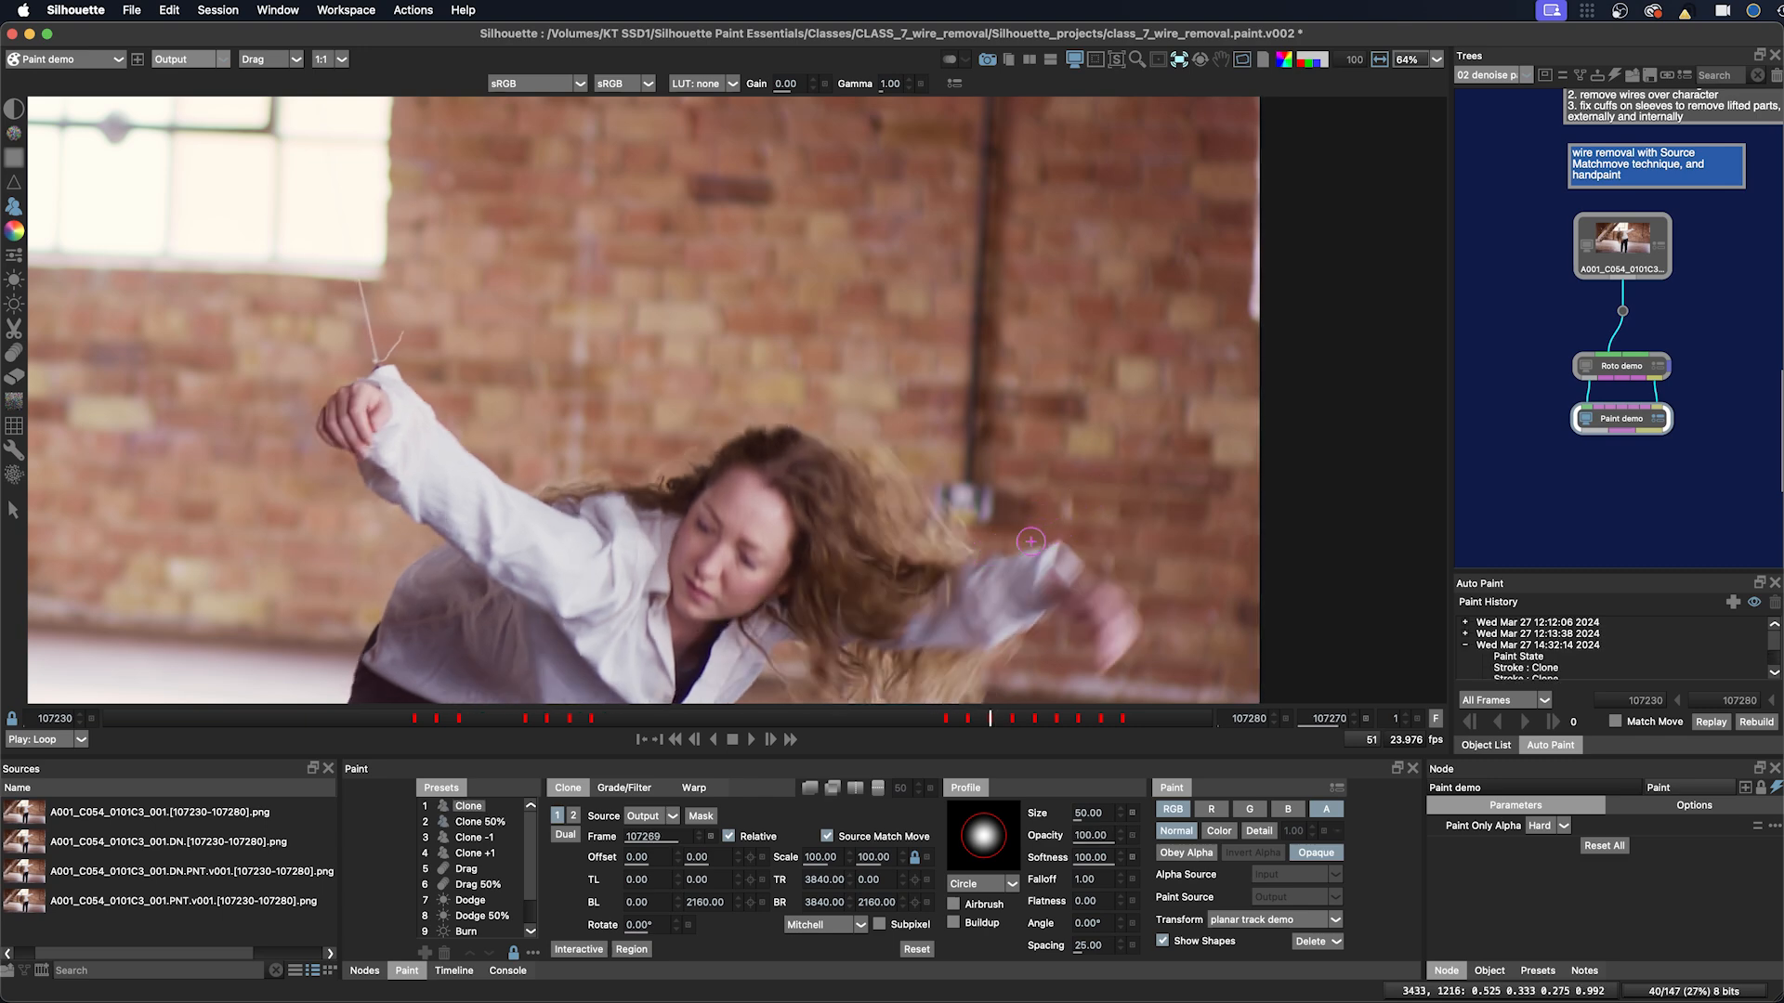
# Step: Go to frame 107269 and paint a horizontal Clone stroke over the wire at the sleeve
pyautogui.press('2')
pyautogui.press('z')
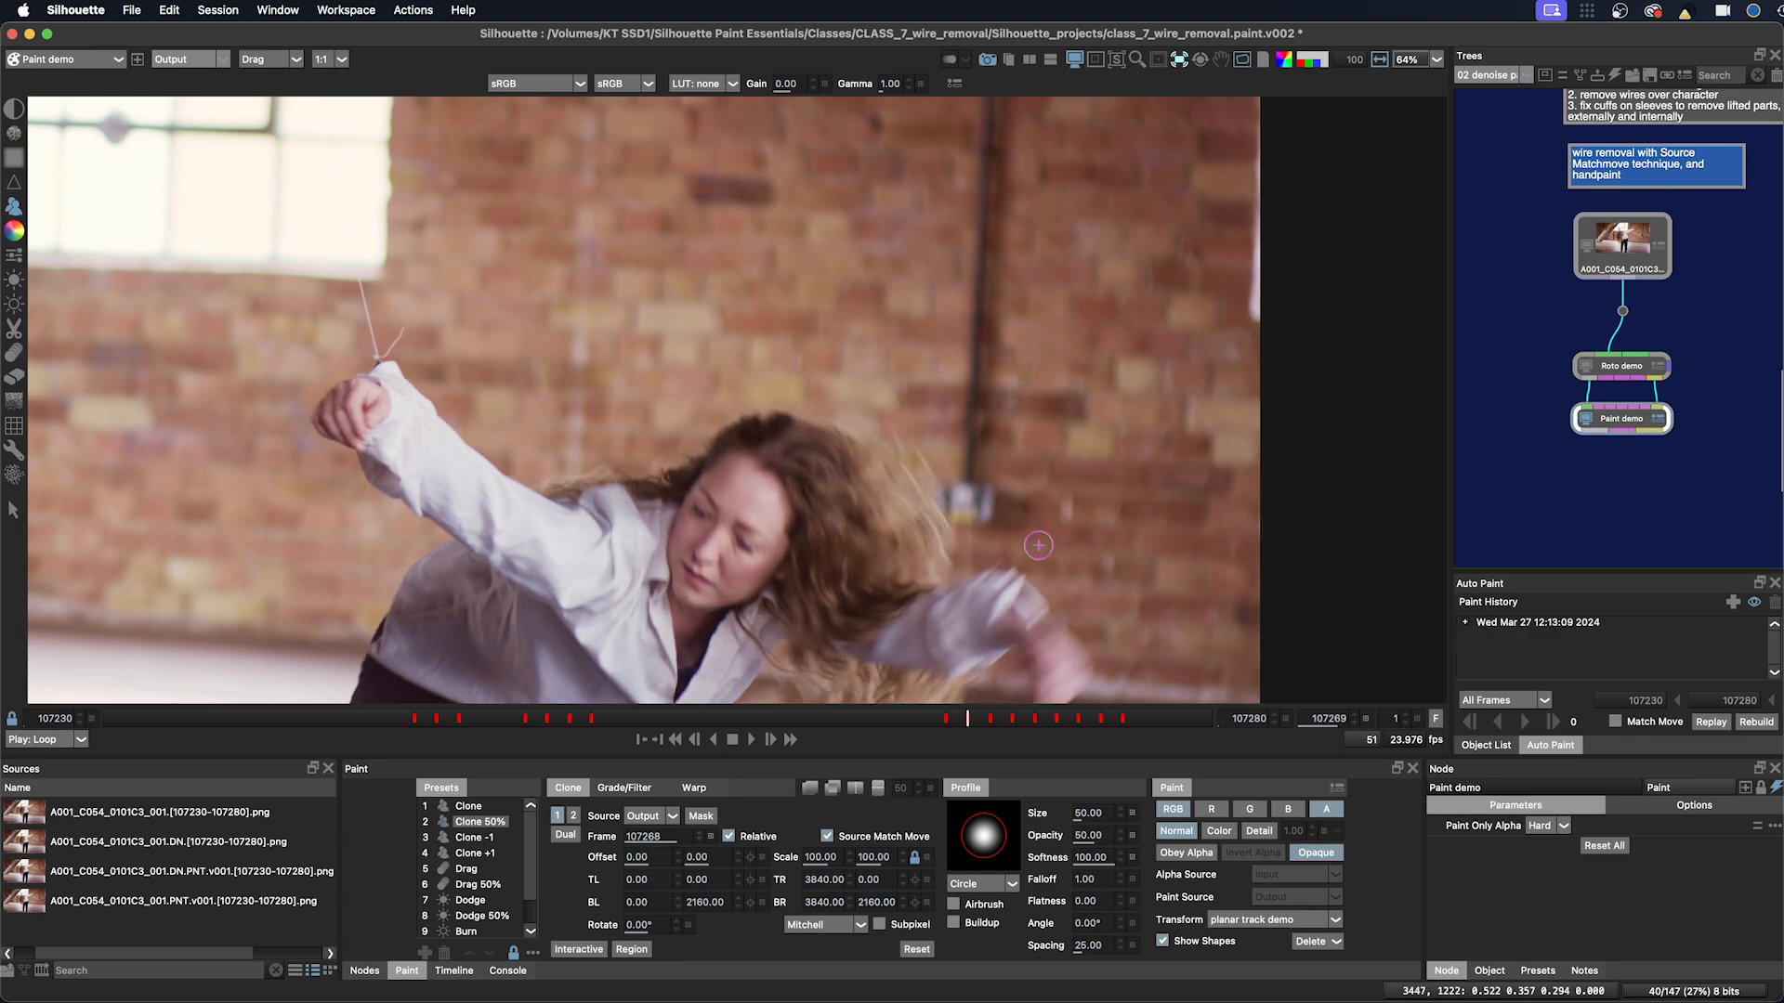
pyautogui.press('1')
pyautogui.moveTo(987, 574); pyautogui.dragTo(1025, 574)
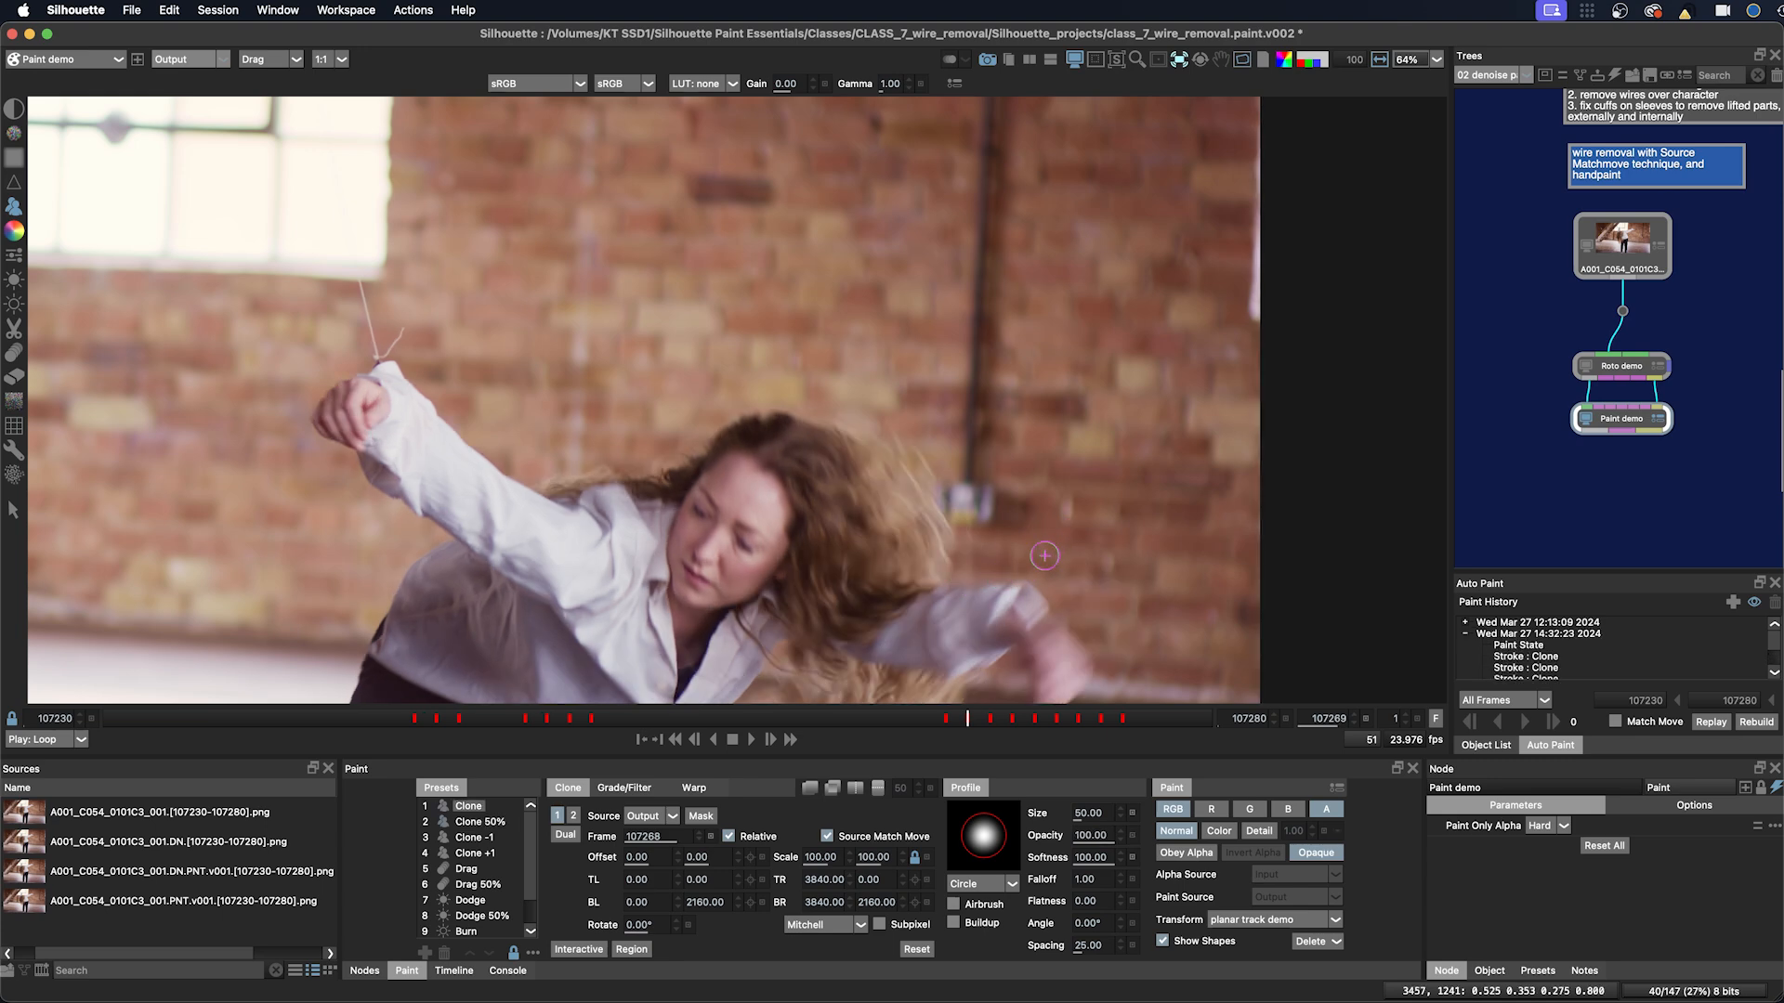
# Step: Go to frame 107268 and paint a Clone stroke over the wire along the lower sleeve
pyautogui.press('2')
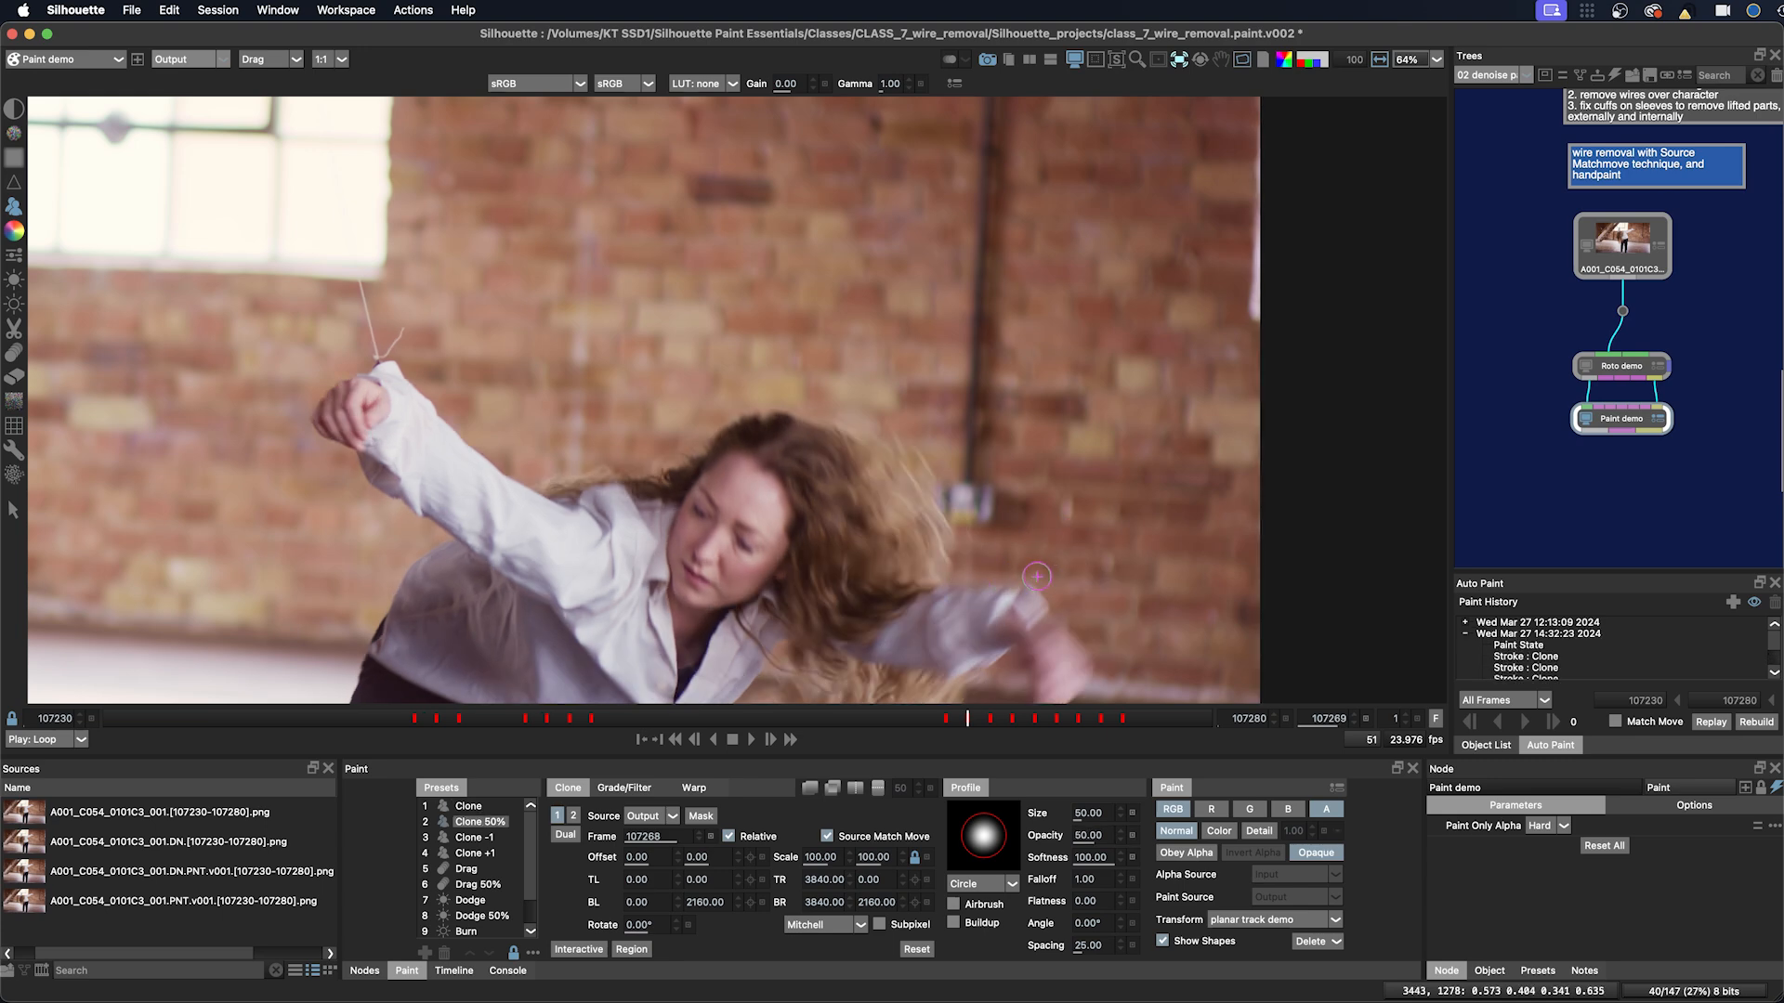
pyautogui.press('z')
pyautogui.press('1')
pyautogui.moveTo(995, 600); pyautogui.dragTo(949, 616)
# Step: Scrub through the painted frames to review the wire removal on the sleeve
pyautogui.press('2')
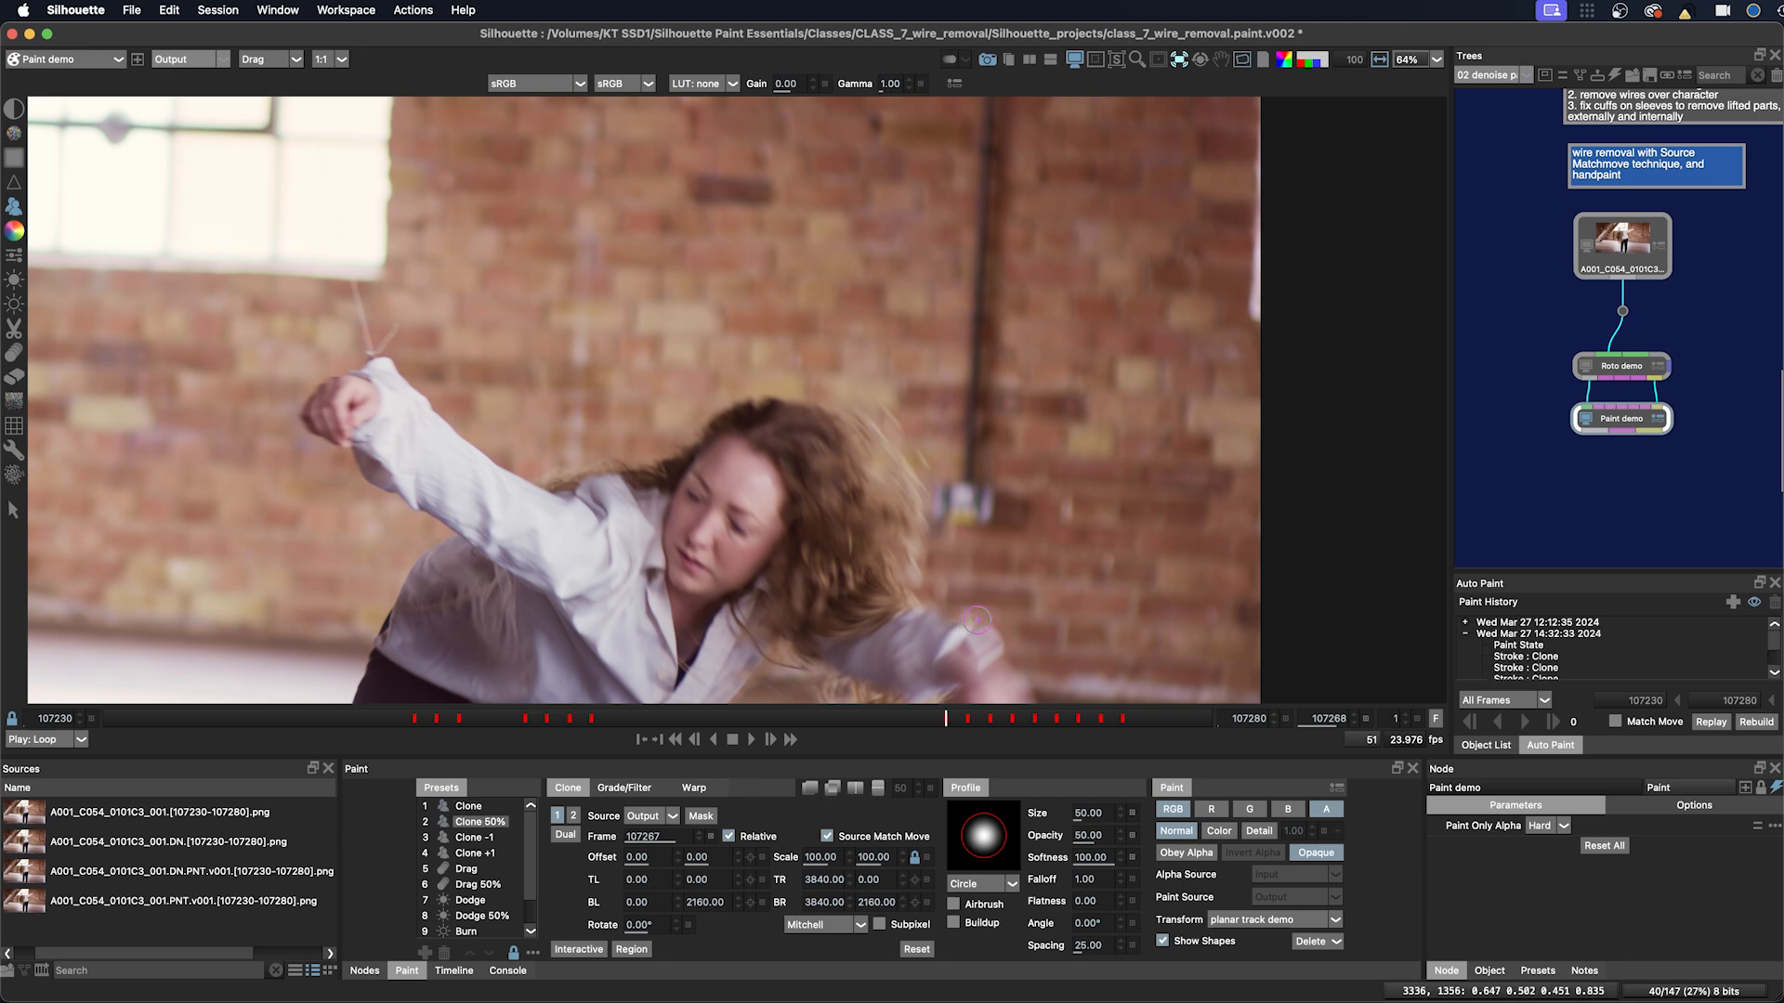
pyautogui.moveTo(958, 721)
pyautogui.mouseDown()
pyautogui.moveTo(1075, 718)
pyautogui.moveTo(994, 719)
pyautogui.moveTo(1059, 718)
pyautogui.mouseUp()
pyautogui.press('`')
pyautogui.press('`')
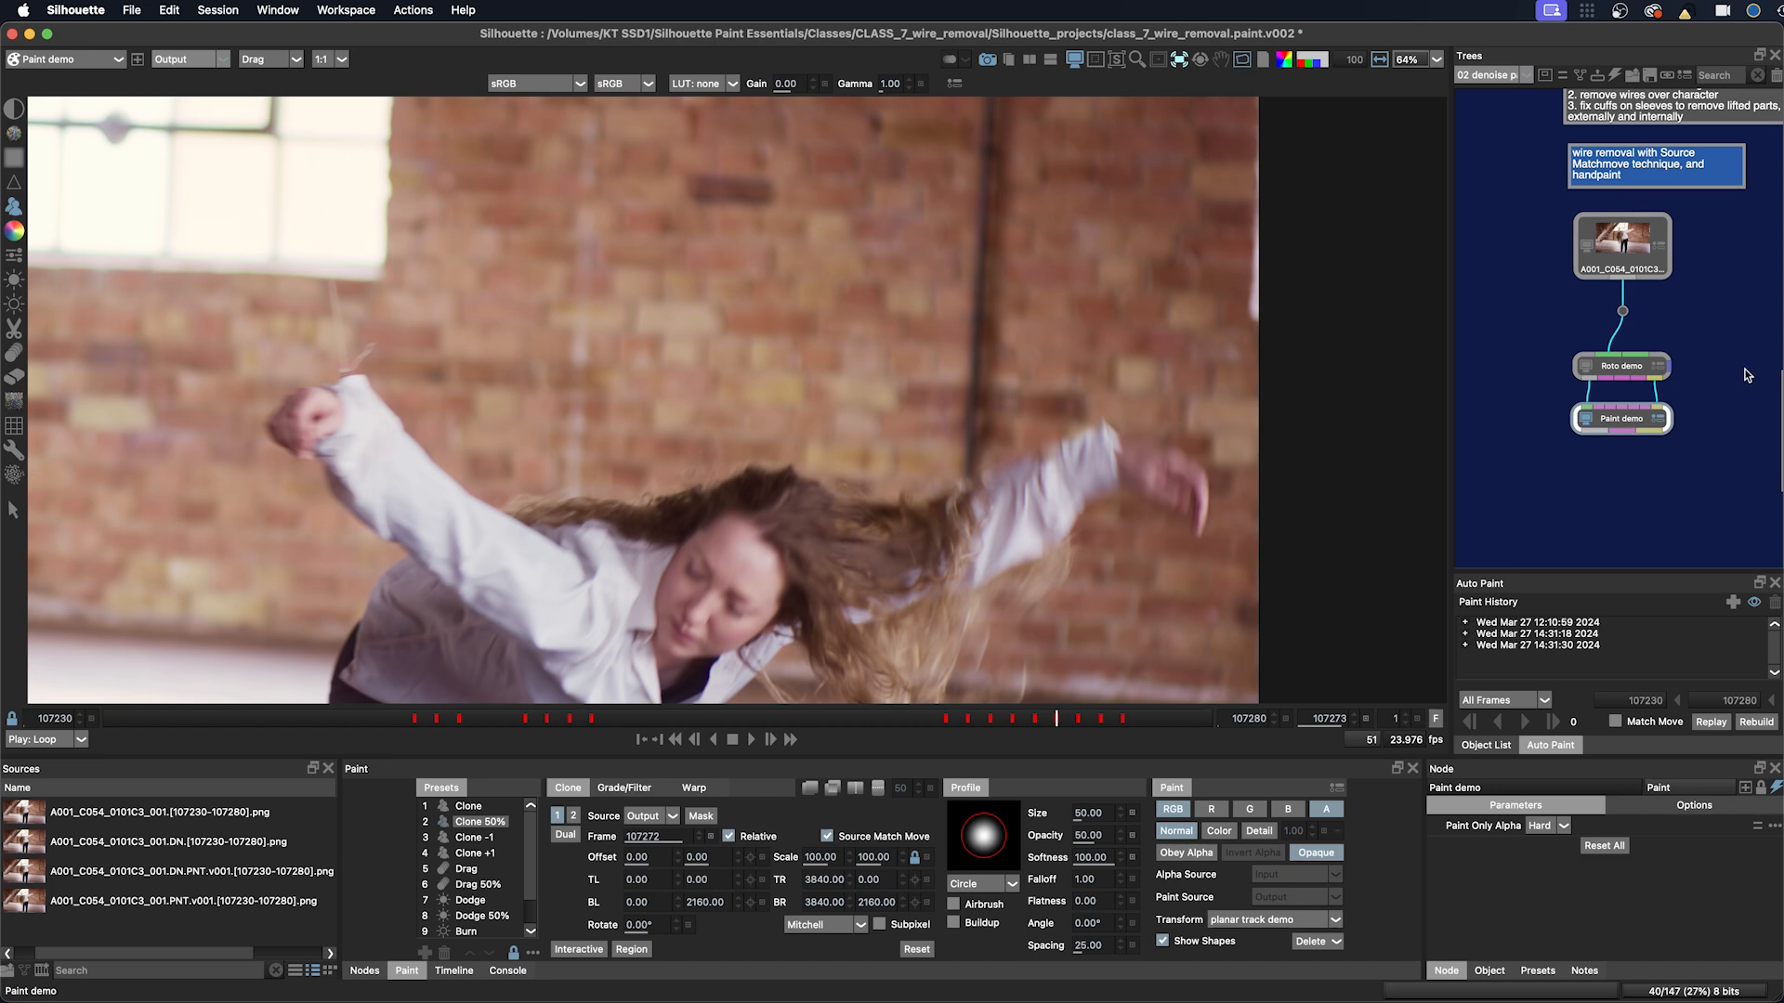
# Step: Open the 'Paint out wire over bg and cuff paint' node and play through its result at a wider zoom
pyautogui.hscroll(4, 1546, 447)
pyautogui.hscroll(4, 1678, 502)
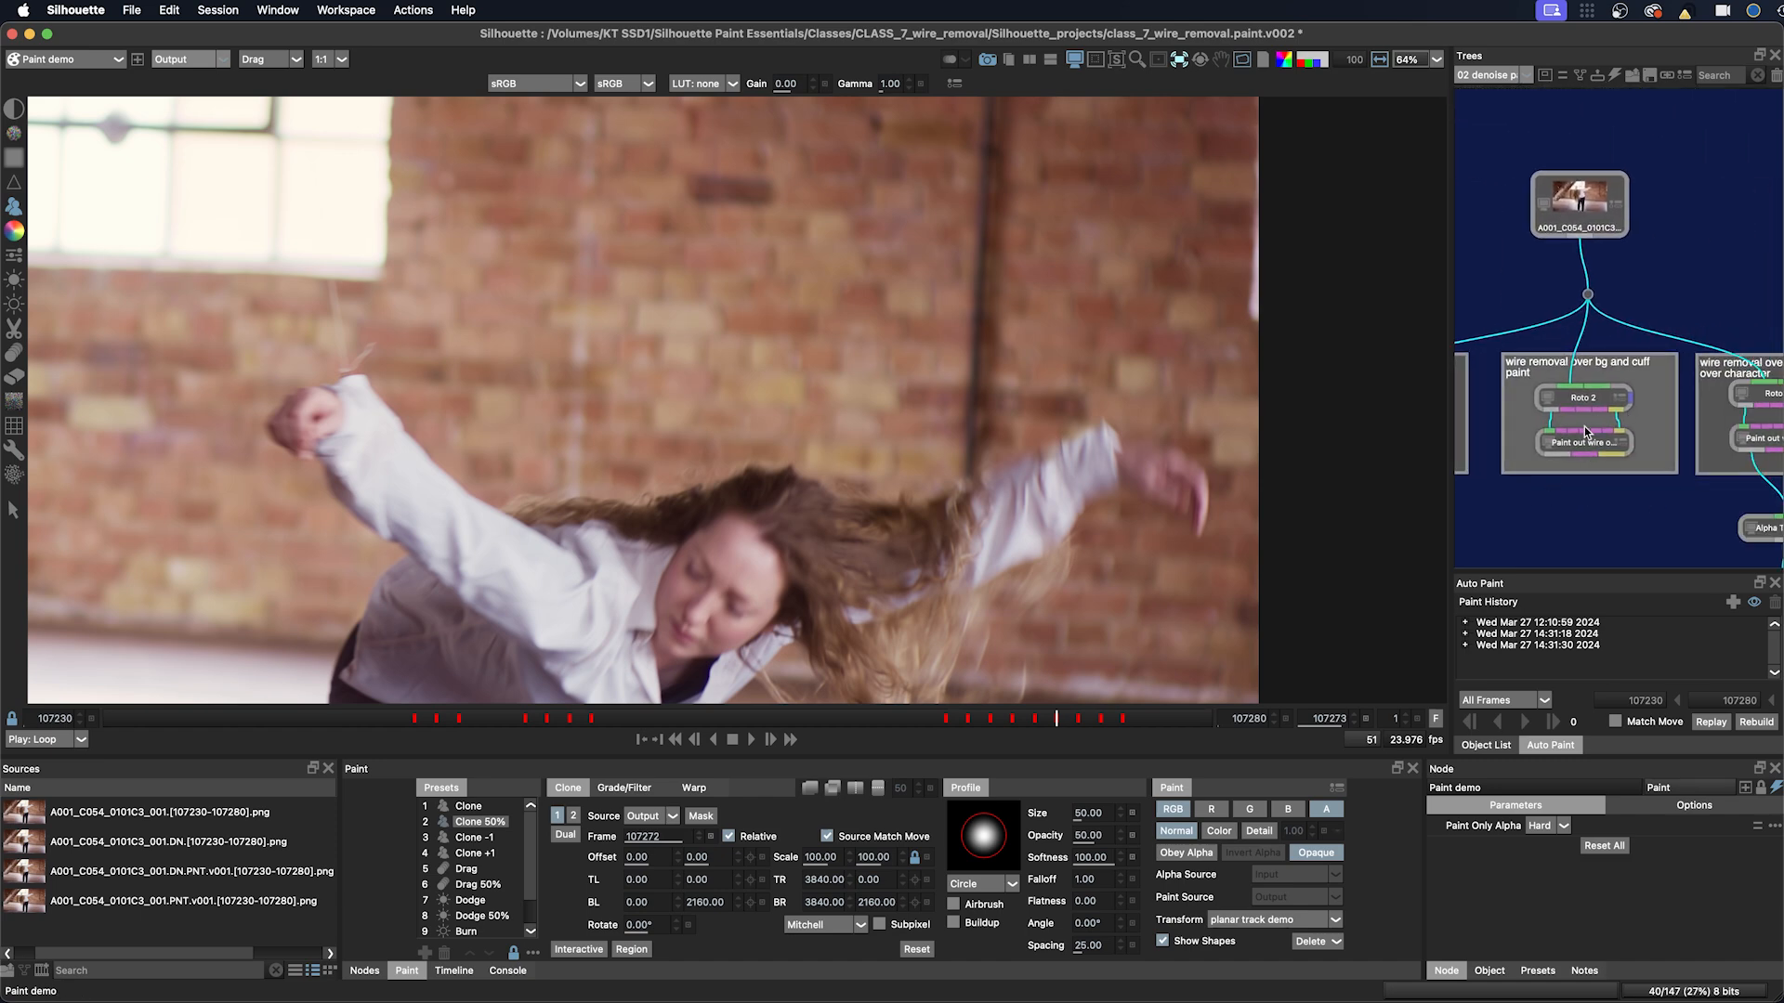
pyautogui.click(1583, 444)
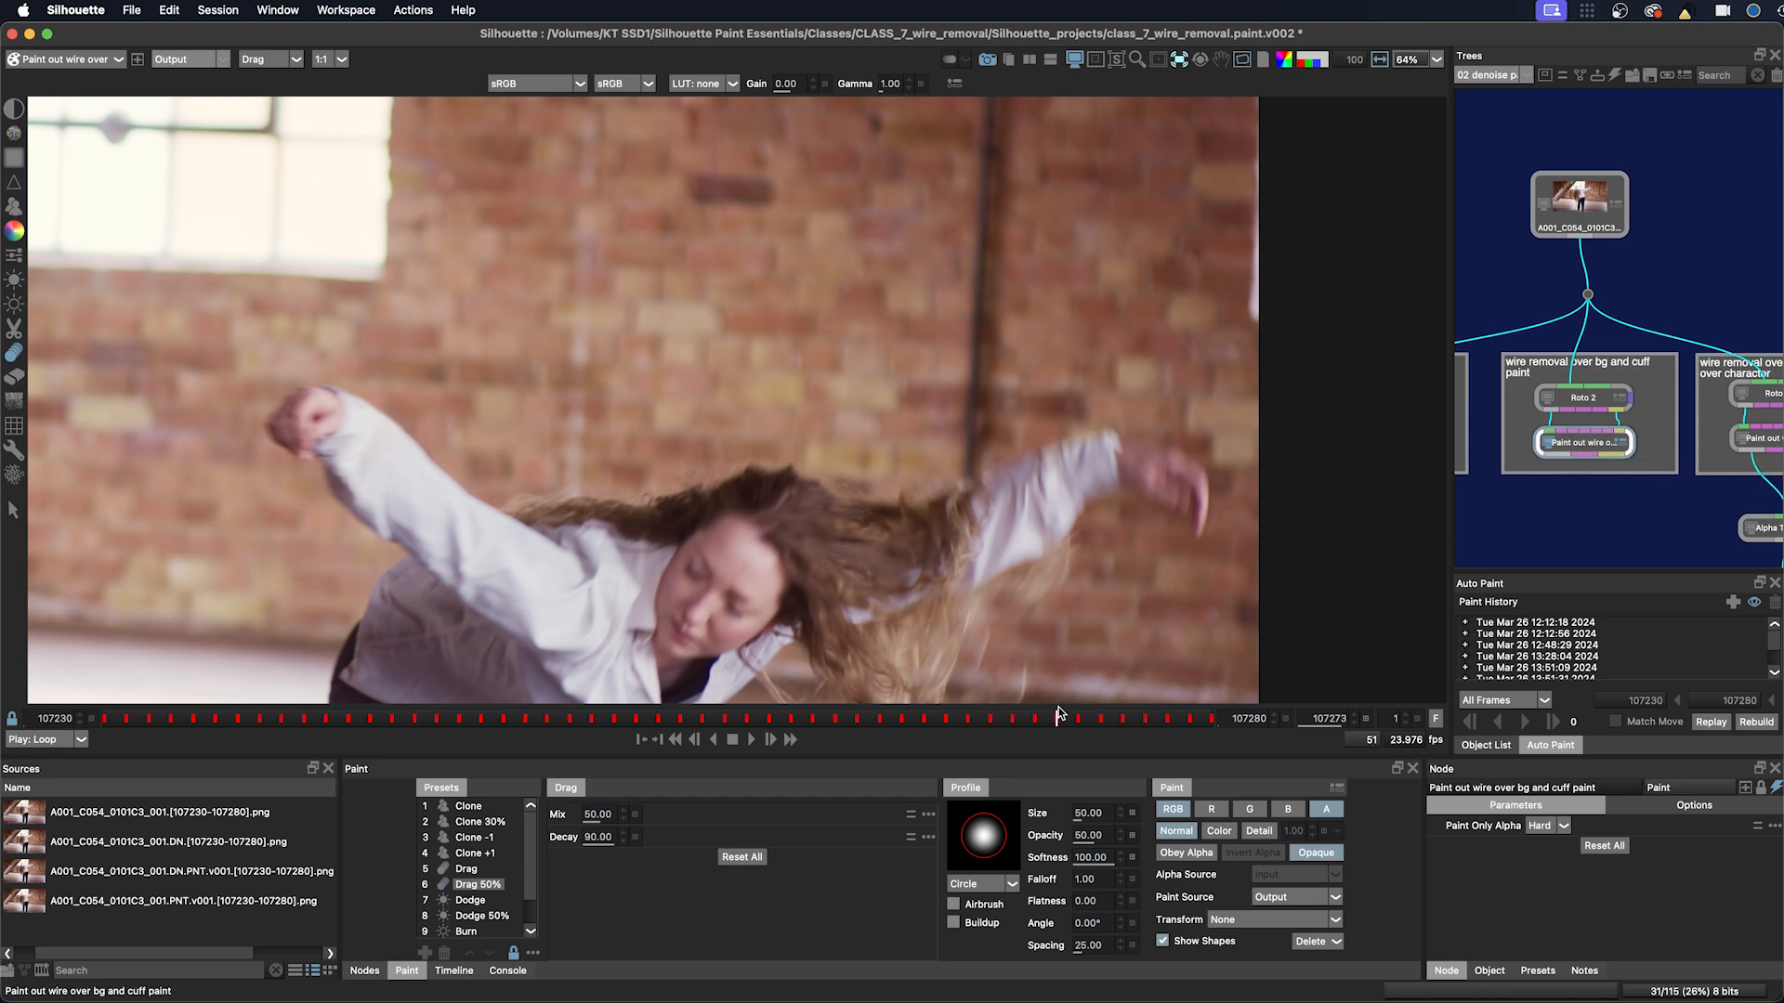
pyautogui.click(874, 717)
pyautogui.moveTo(872, 717)
pyautogui.mouseDown()
pyautogui.moveTo(764, 723)
pyautogui.moveTo(879, 725)
pyautogui.mouseUp()
pyautogui.moveTo(876, 616); pyautogui.dragTo(1066, 628)
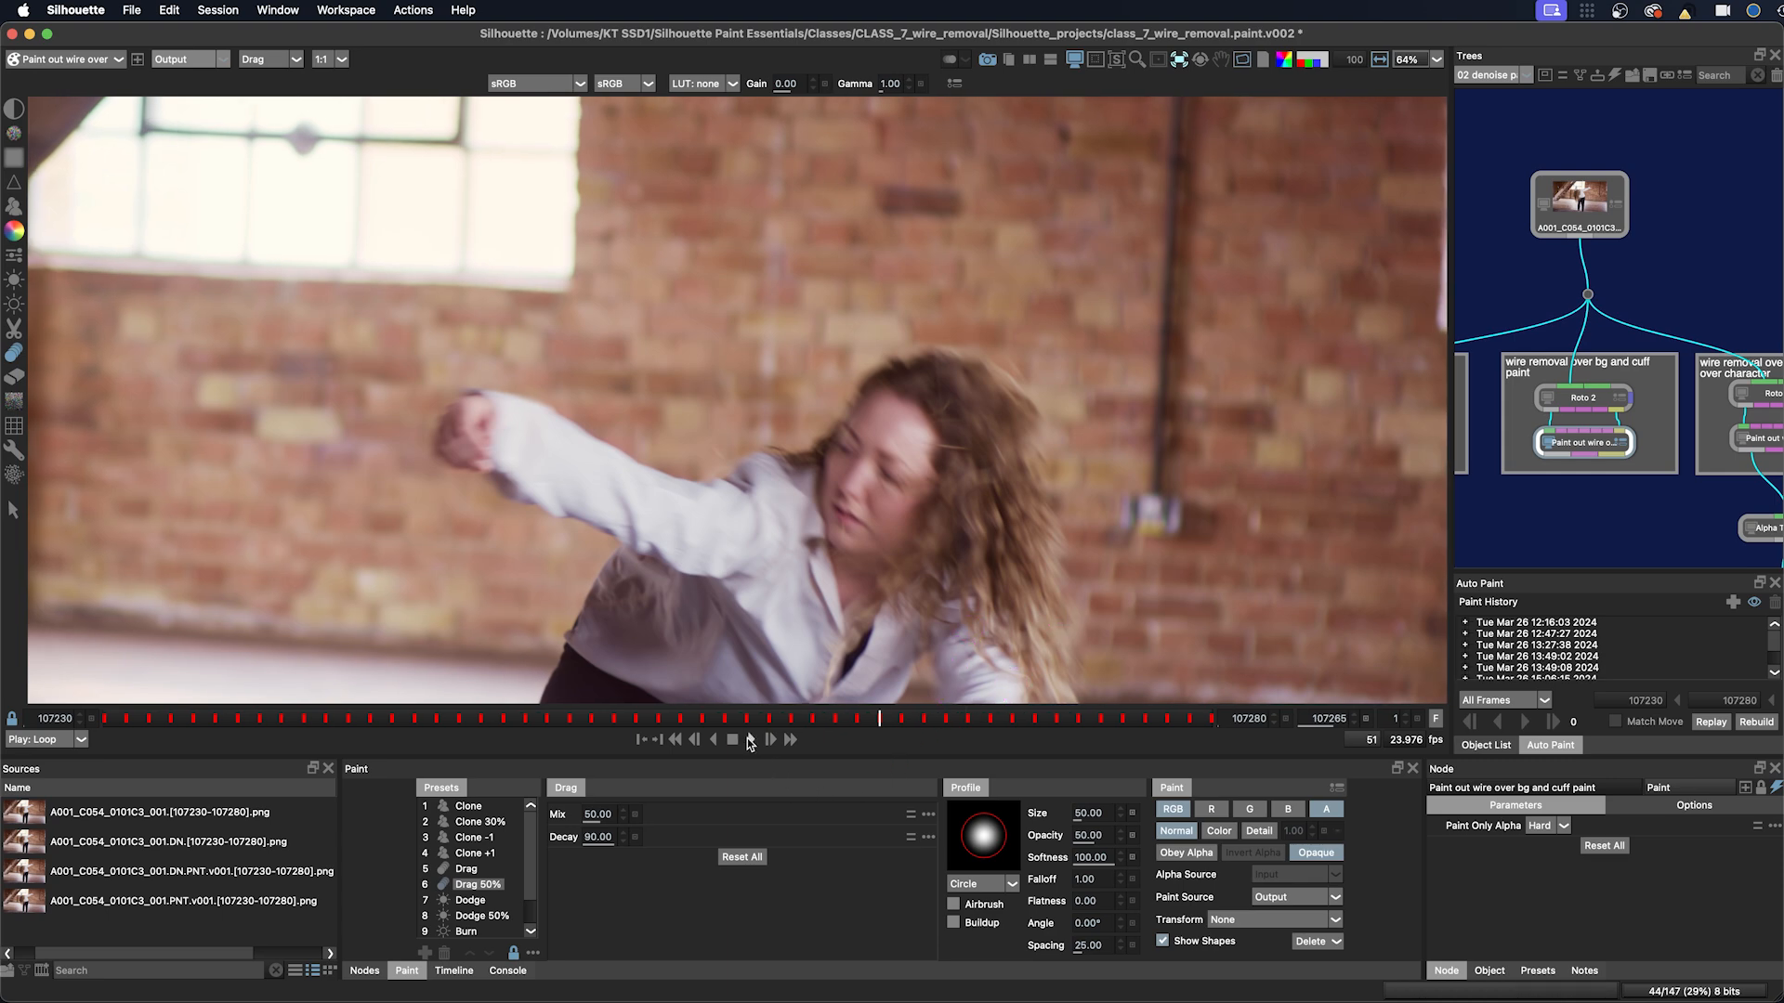
pyautogui.click(750, 740)
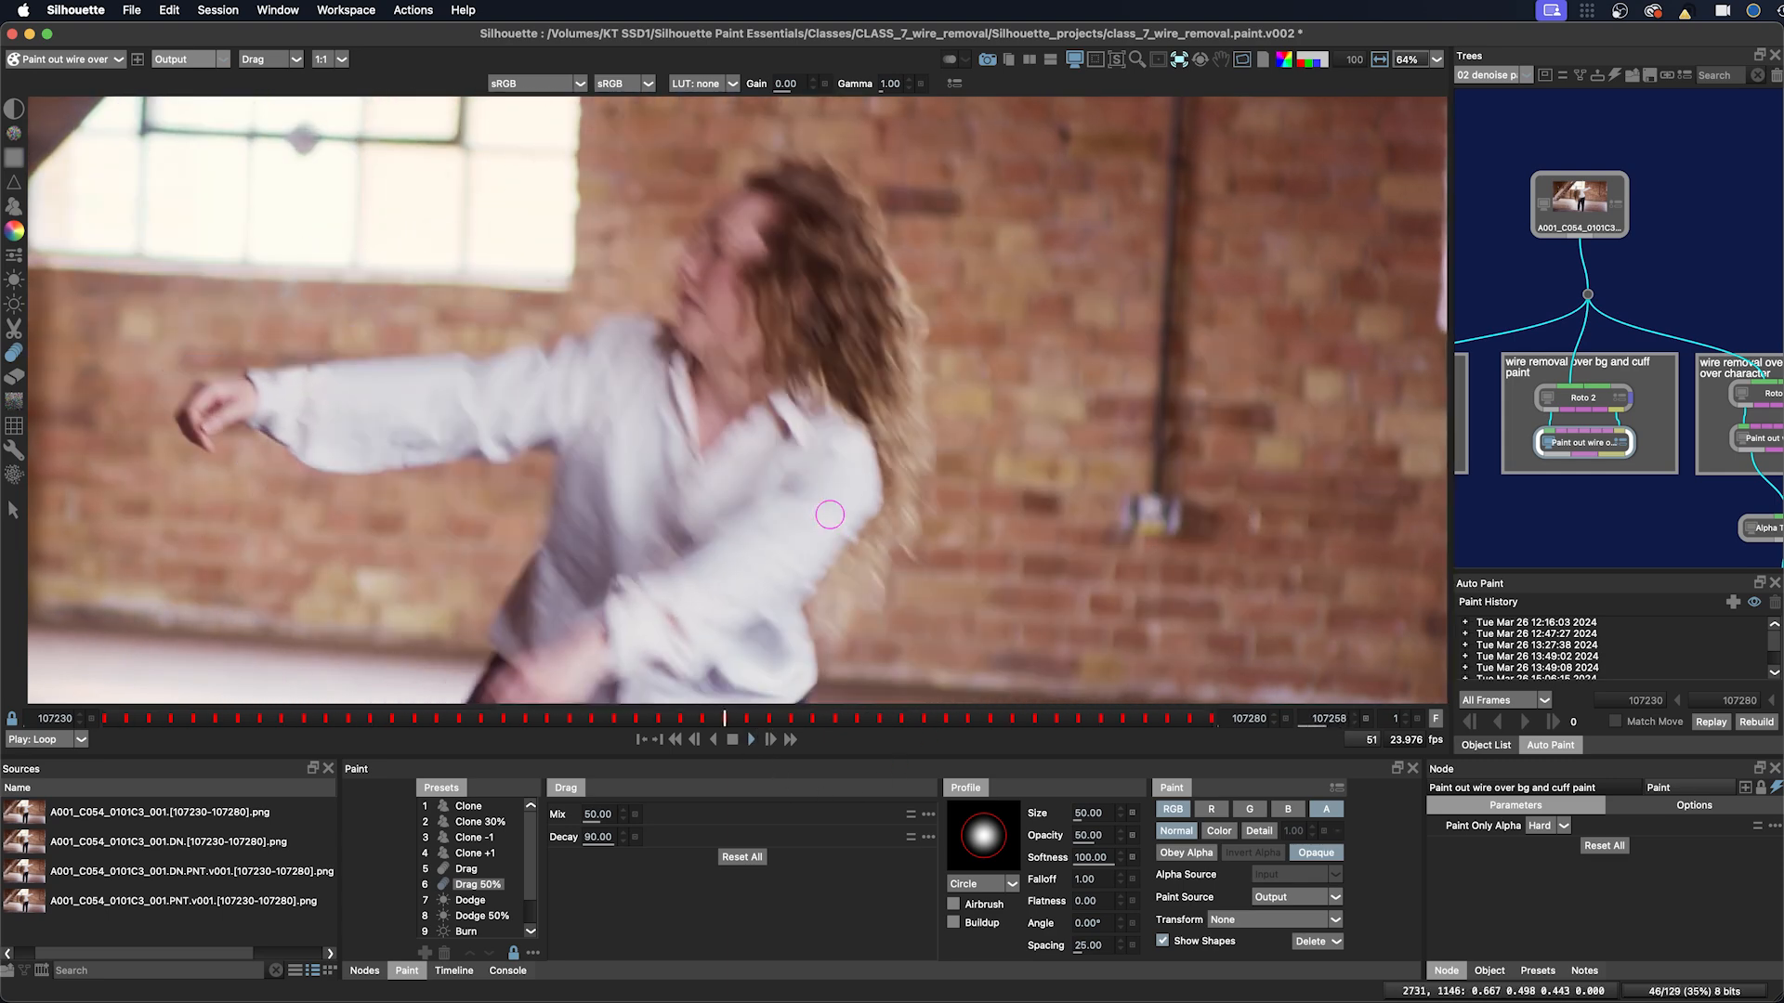
pyautogui.scroll(-1, 841, 557)
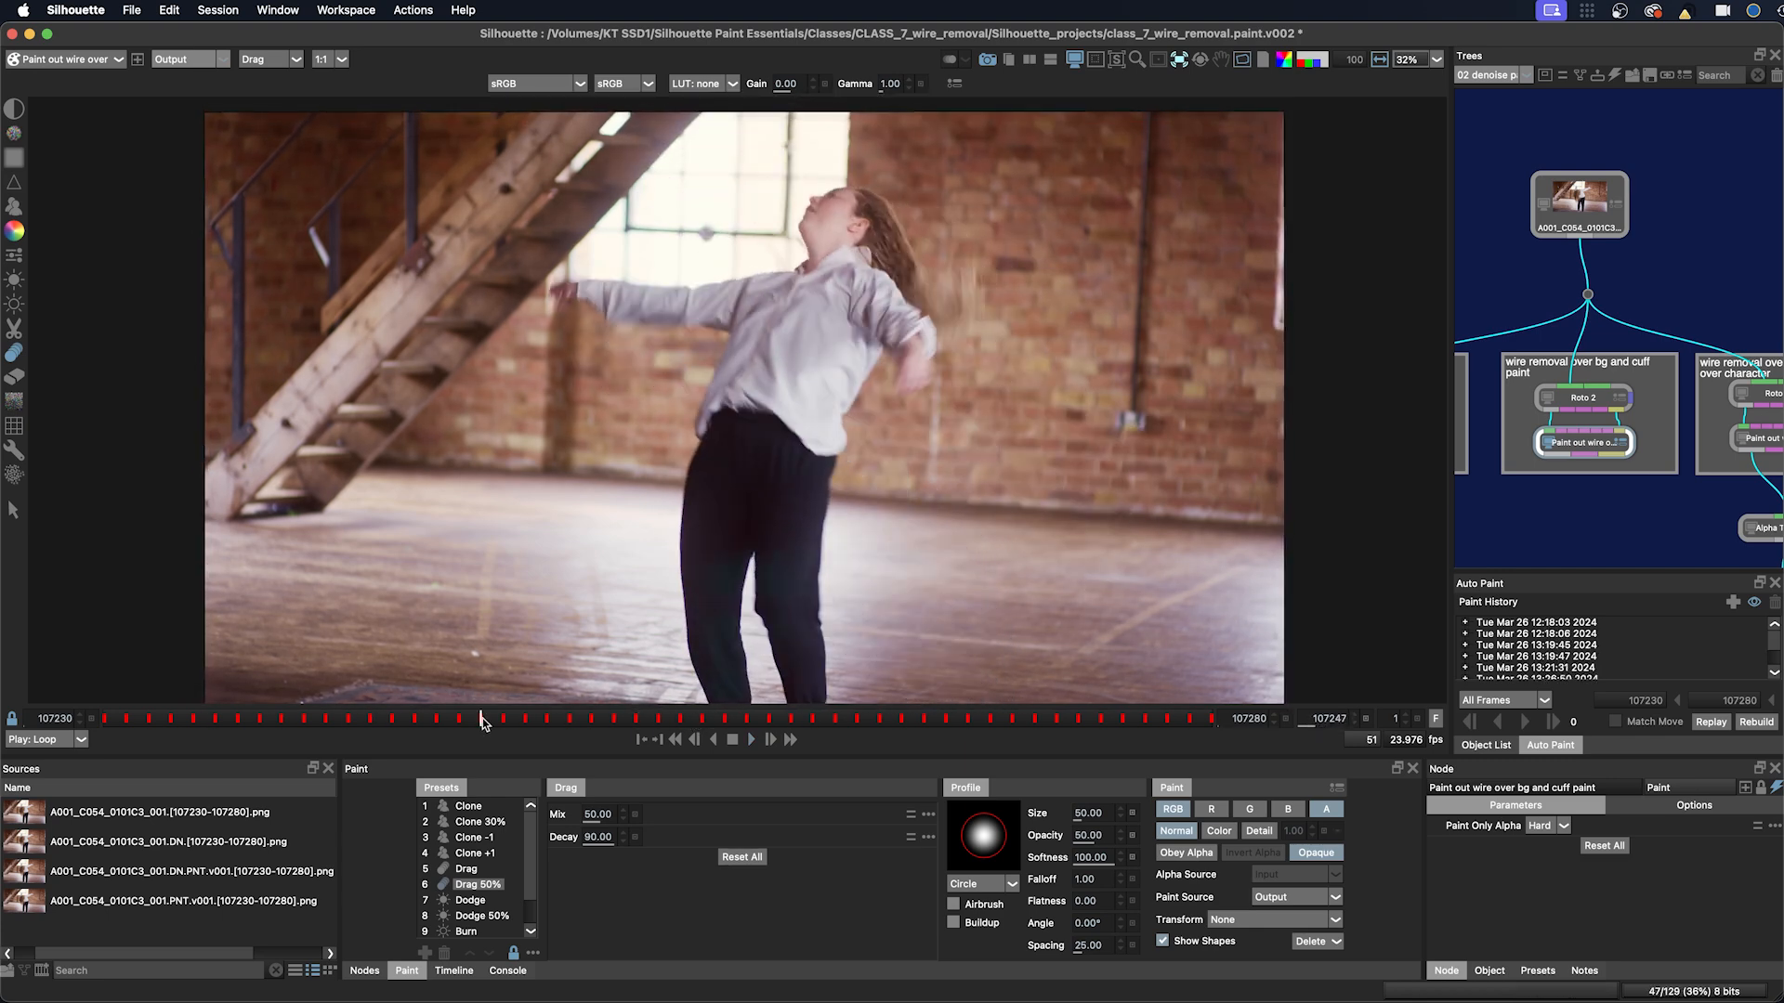
pyautogui.moveTo(481, 718); pyautogui.dragTo(990, 719)
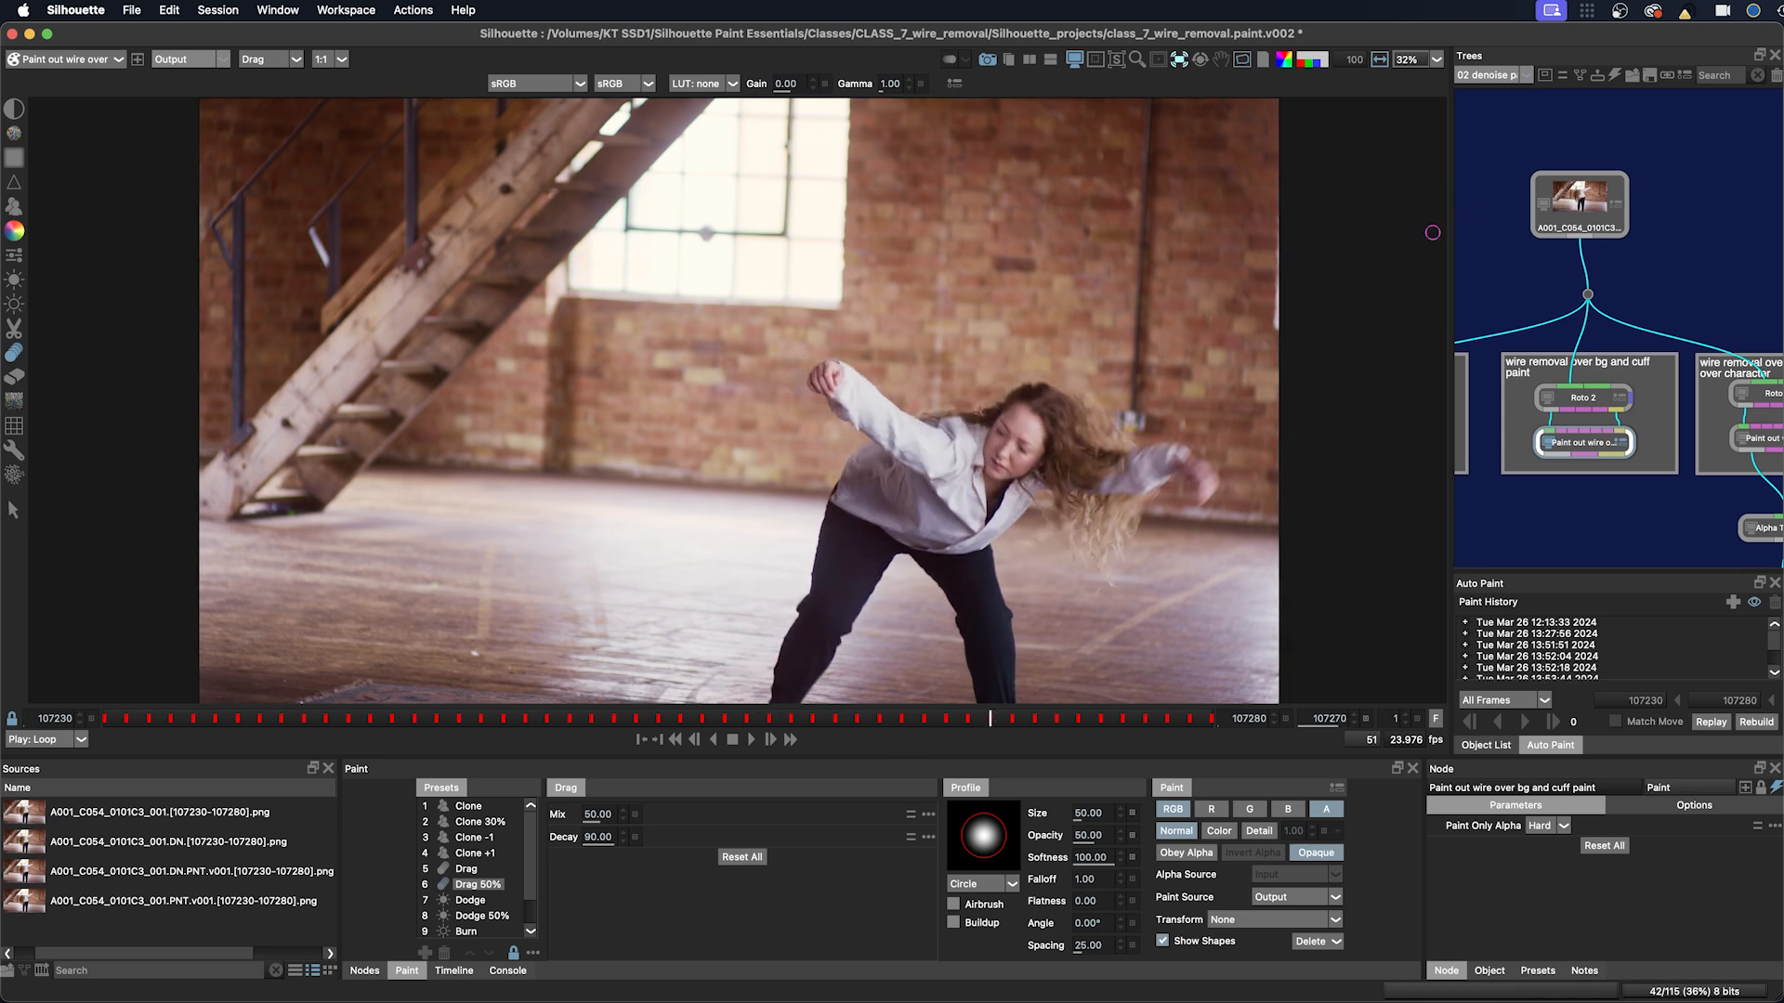
# Step: Compare the source footage with the paint node's output at several frames along the timeline
pyautogui.click(1576, 206)
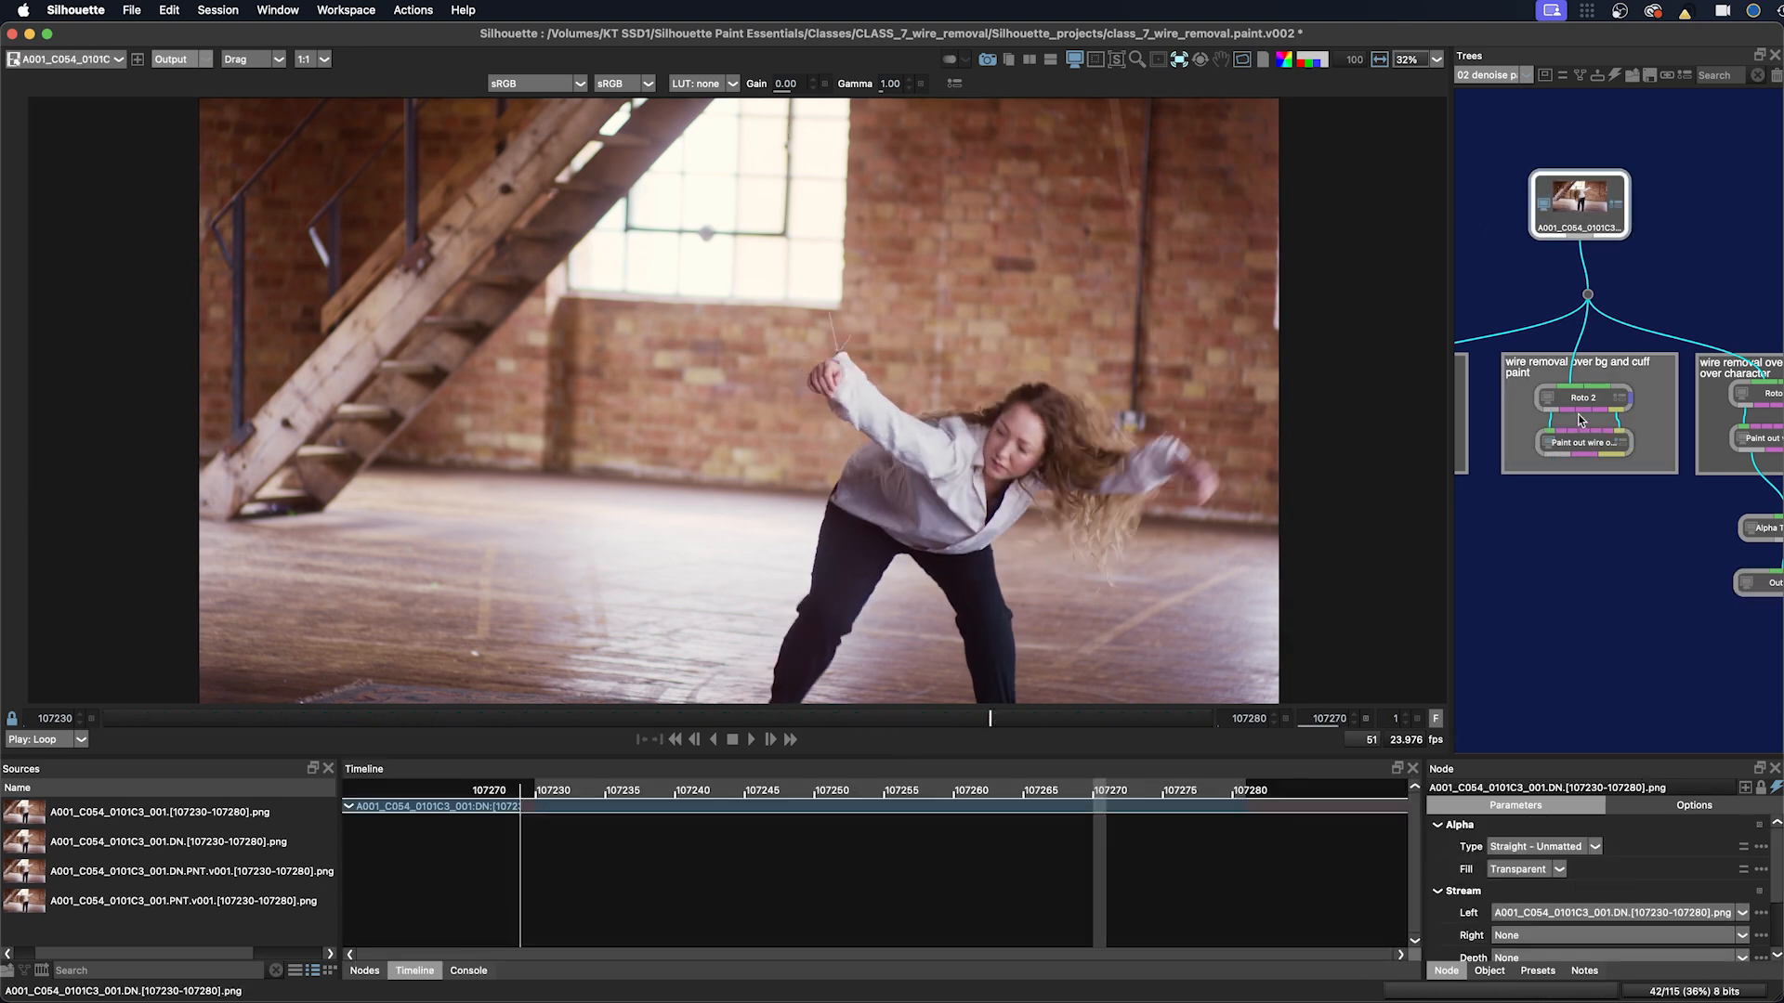
pyautogui.click(1569, 444)
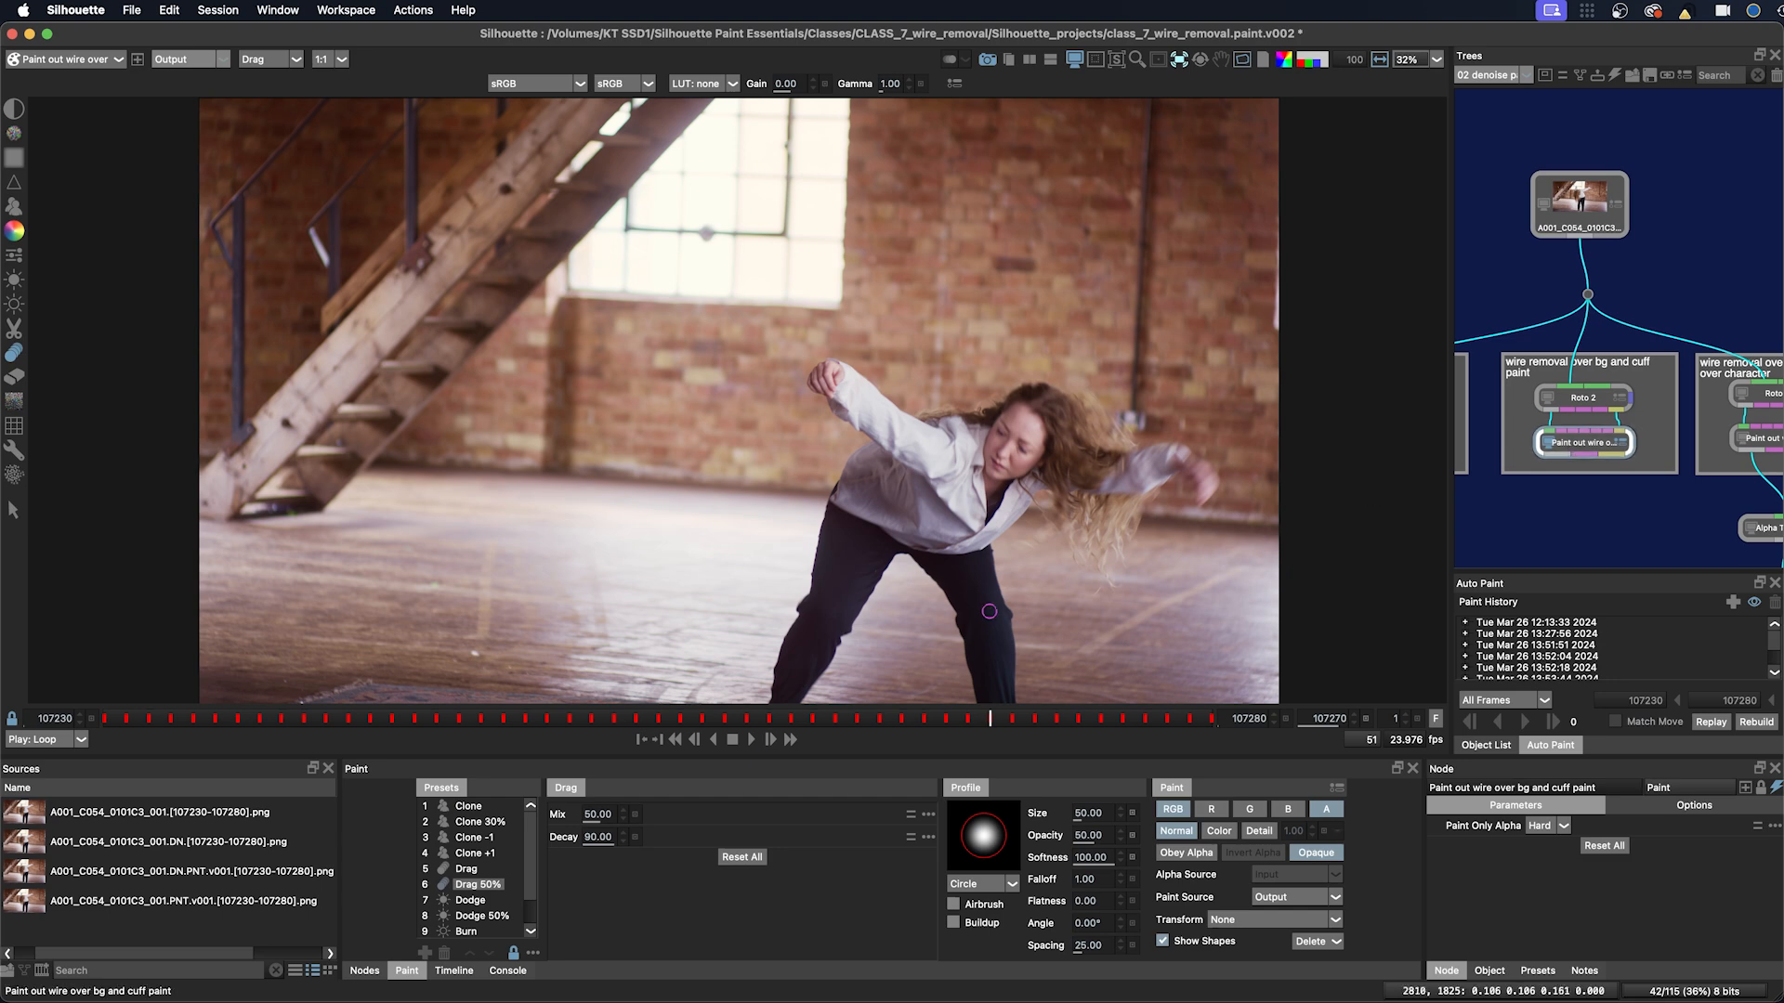
pyautogui.click(936, 720)
pyautogui.moveTo(937, 720); pyautogui.dragTo(881, 721)
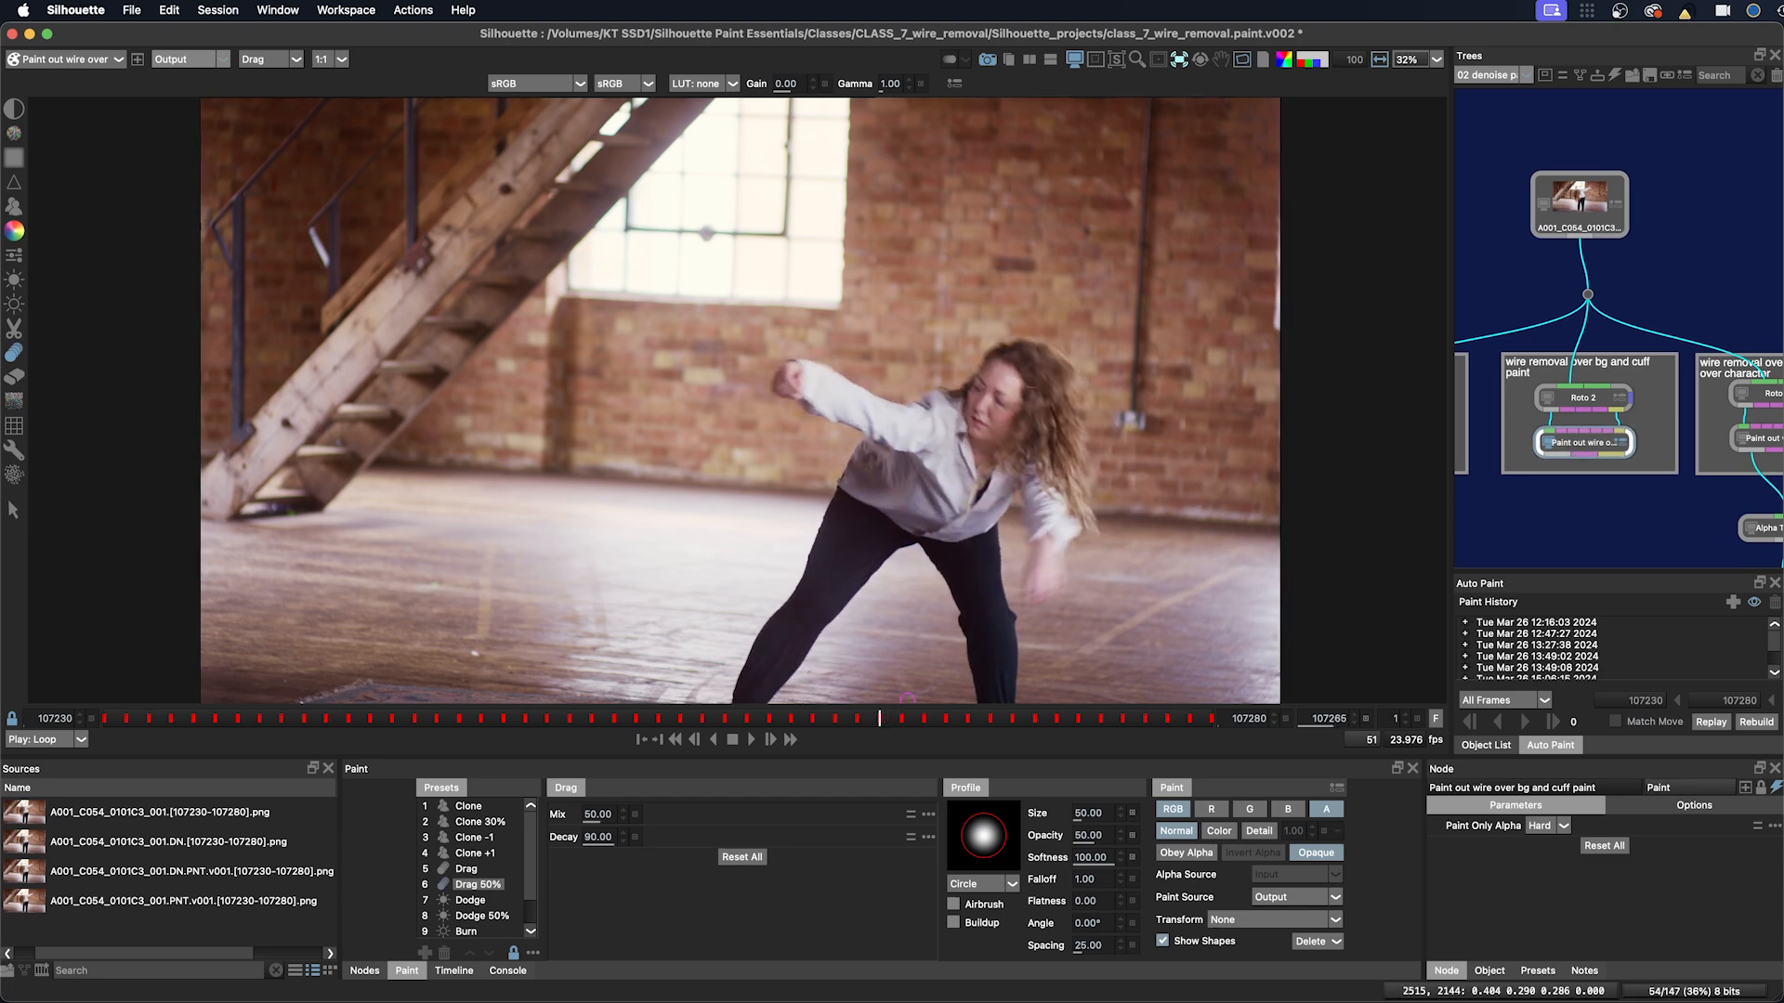
pyautogui.click(1577, 206)
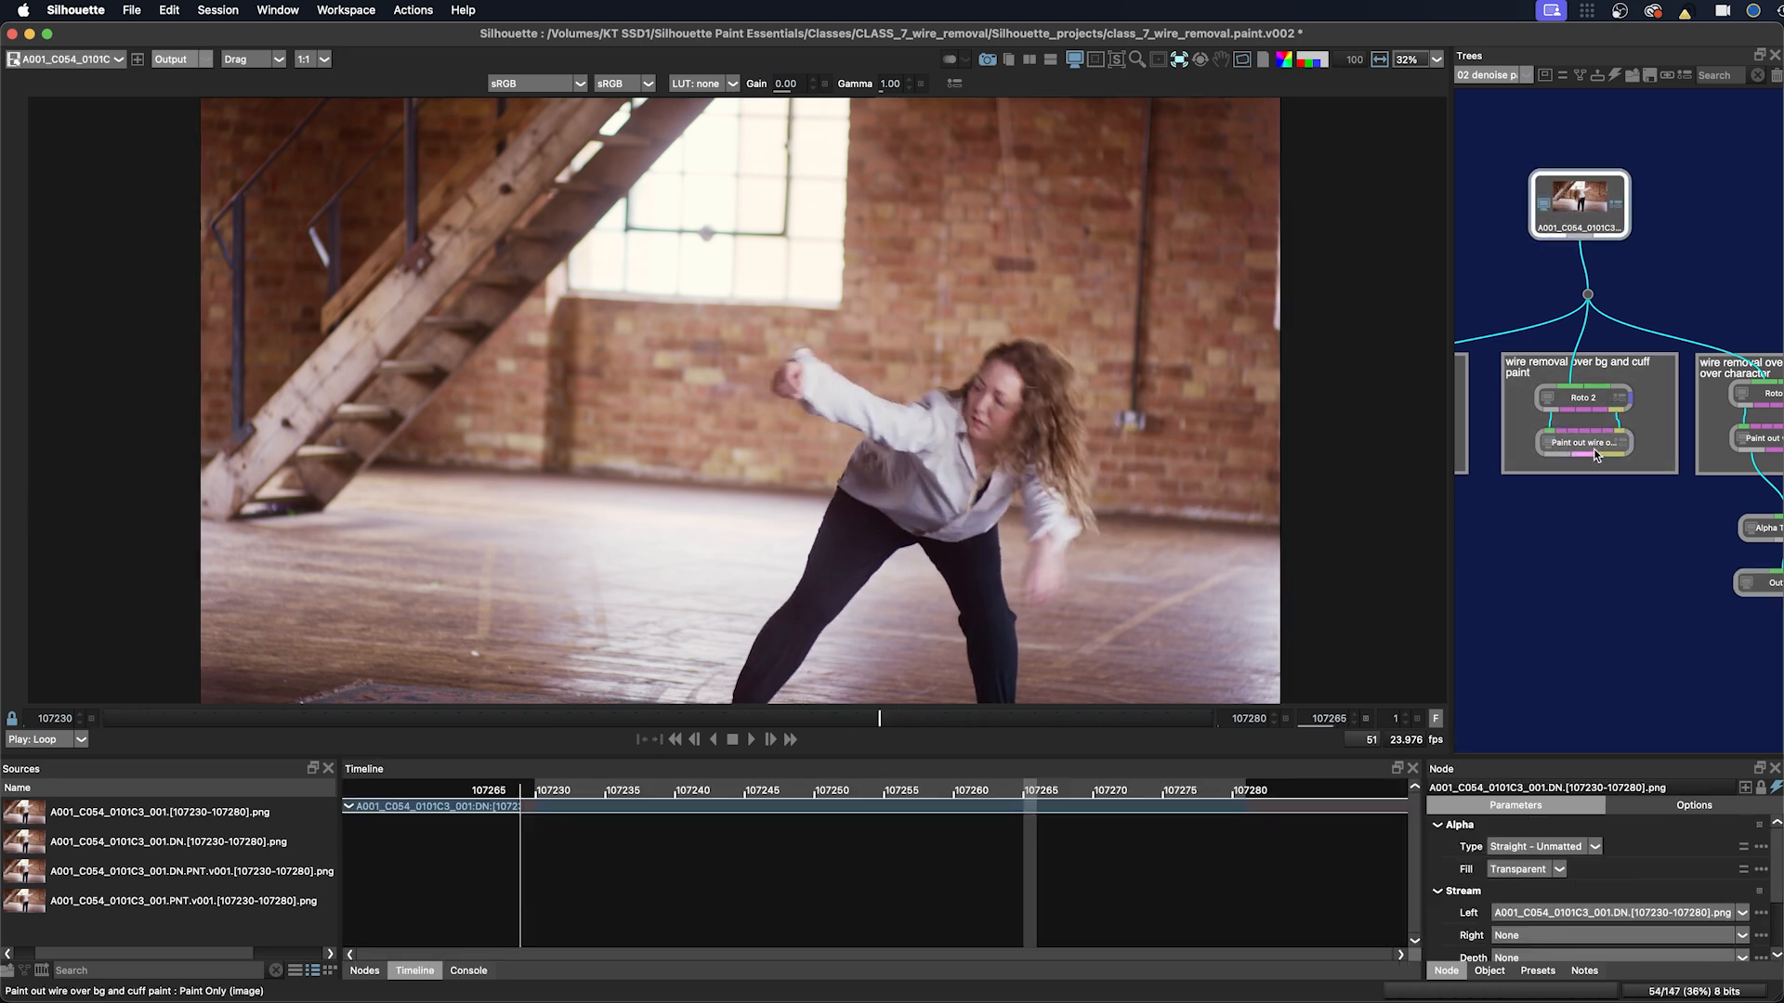
pyautogui.click(1587, 444)
pyautogui.moveTo(877, 722)
pyautogui.mouseDown()
pyautogui.moveTo(831, 720)
pyautogui.moveTo(1149, 683)
pyautogui.mouseUp()
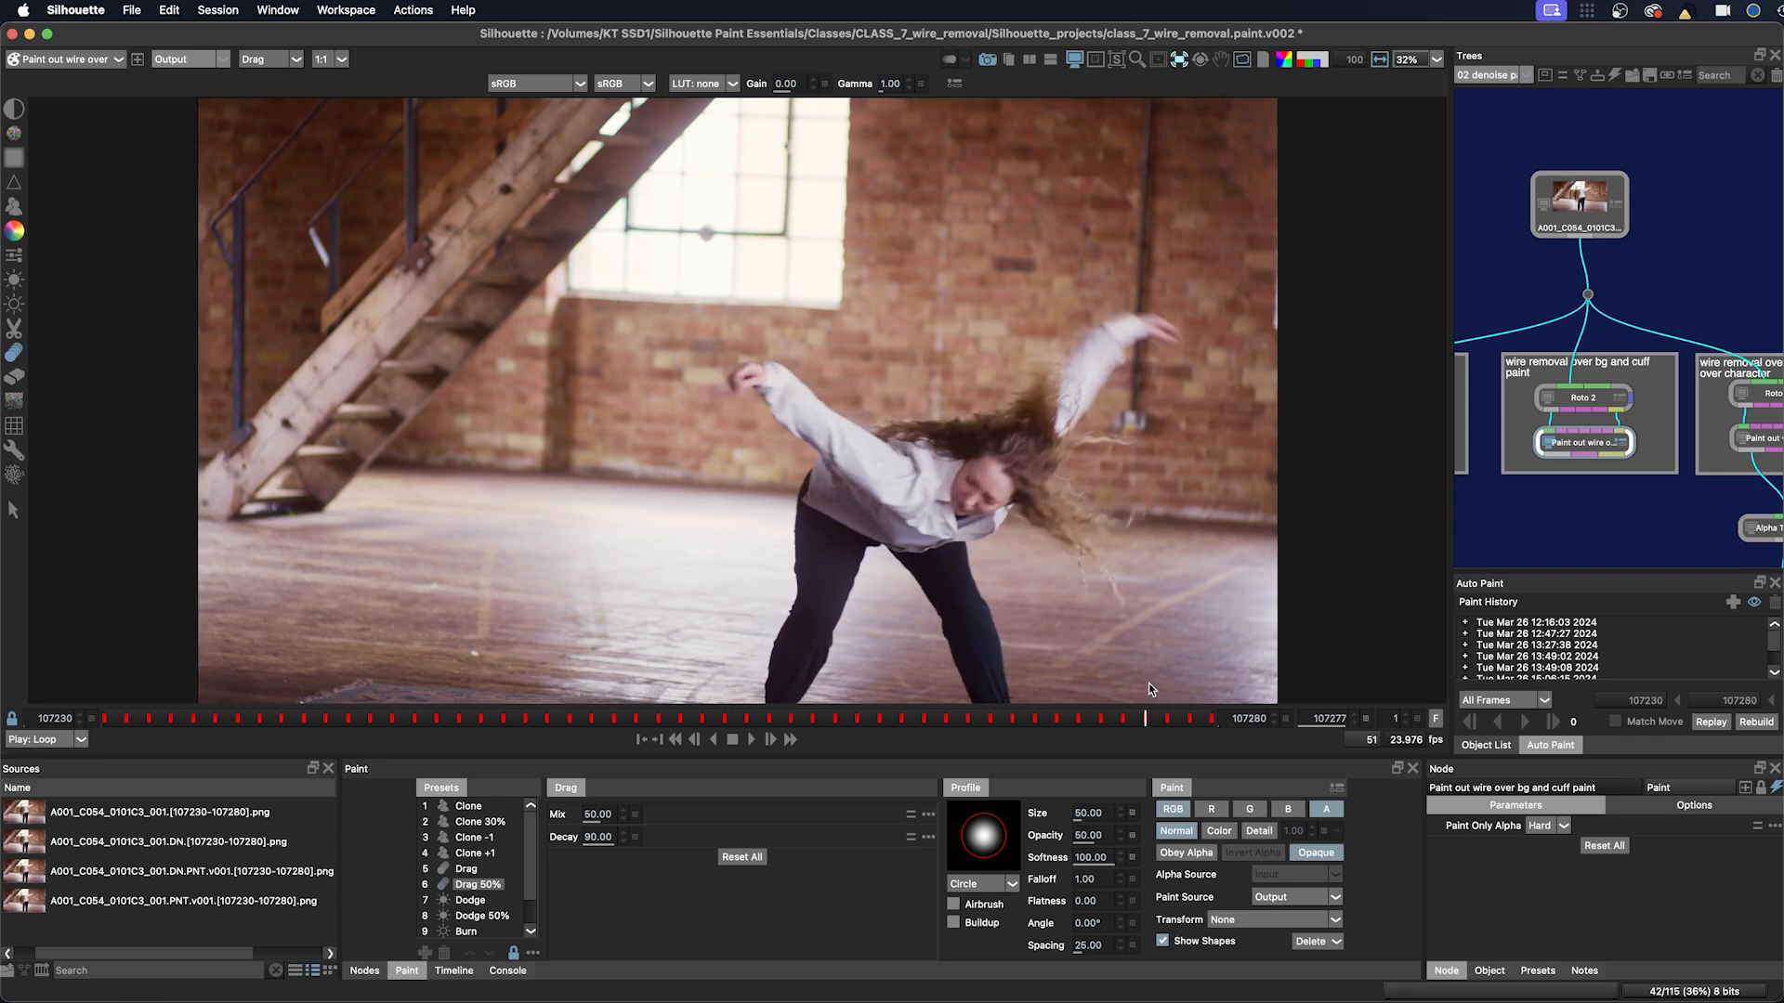
pyautogui.click(1585, 209)
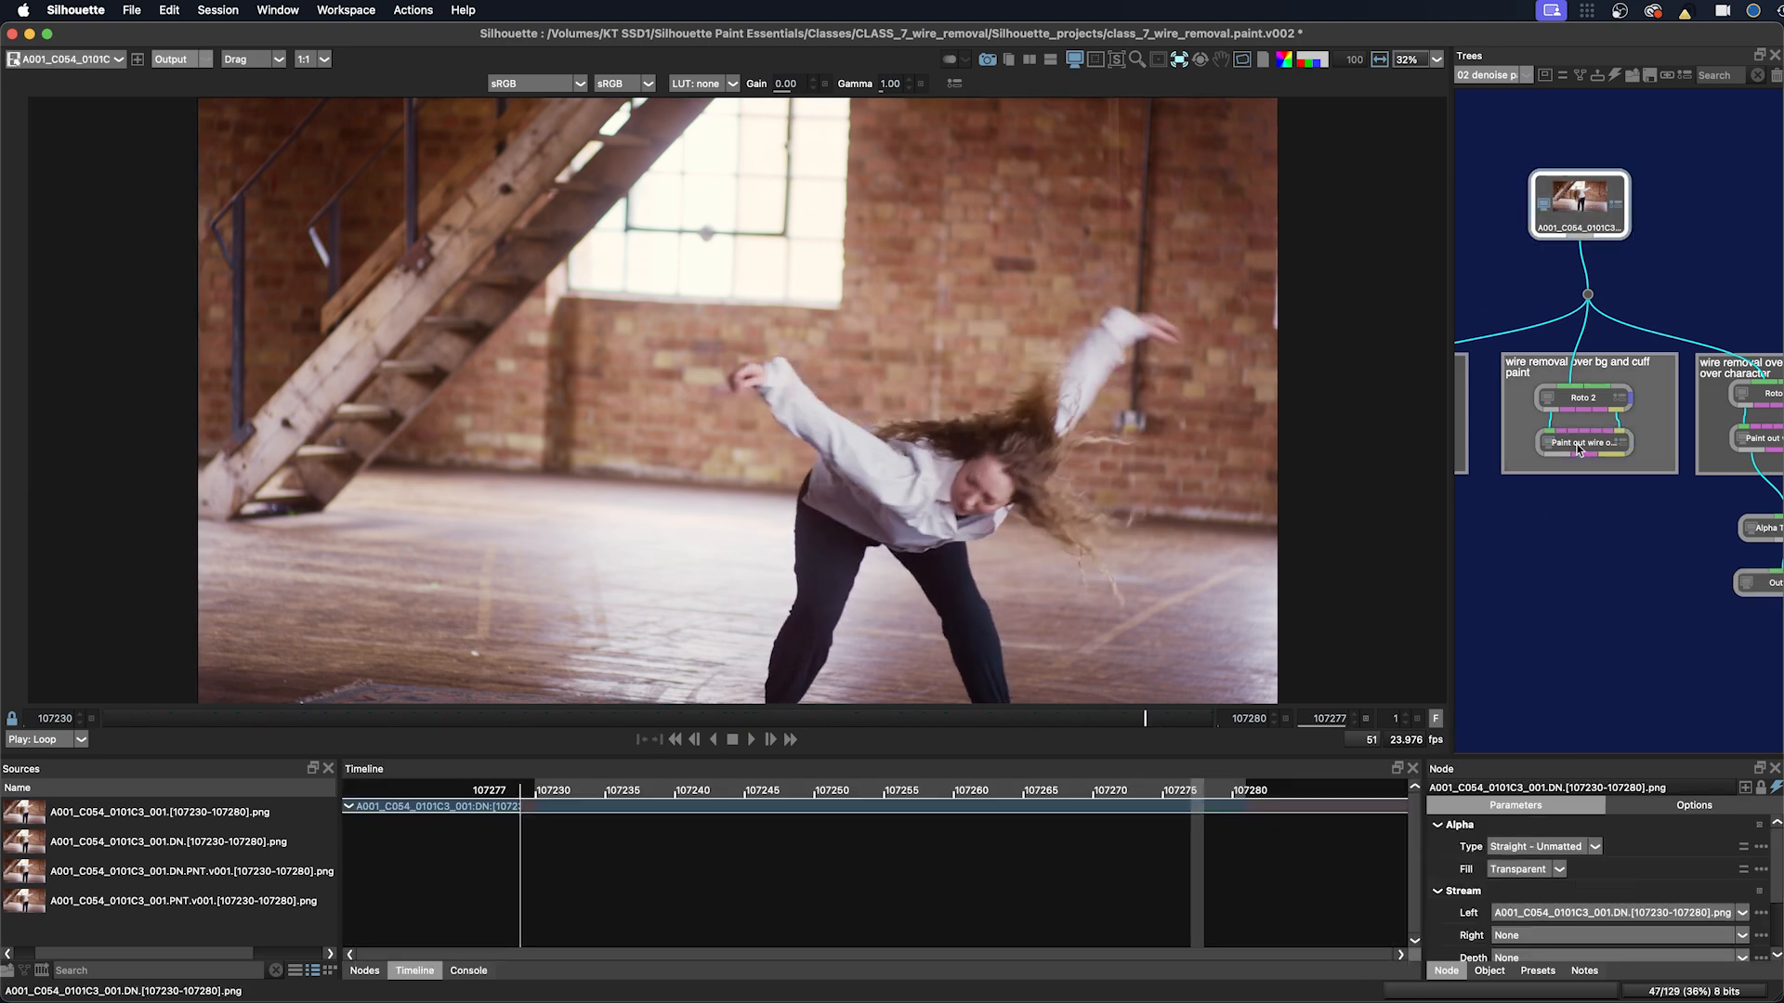
pyautogui.click(1583, 449)
pyautogui.moveTo(1101, 728); pyautogui.dragTo(371, 753)
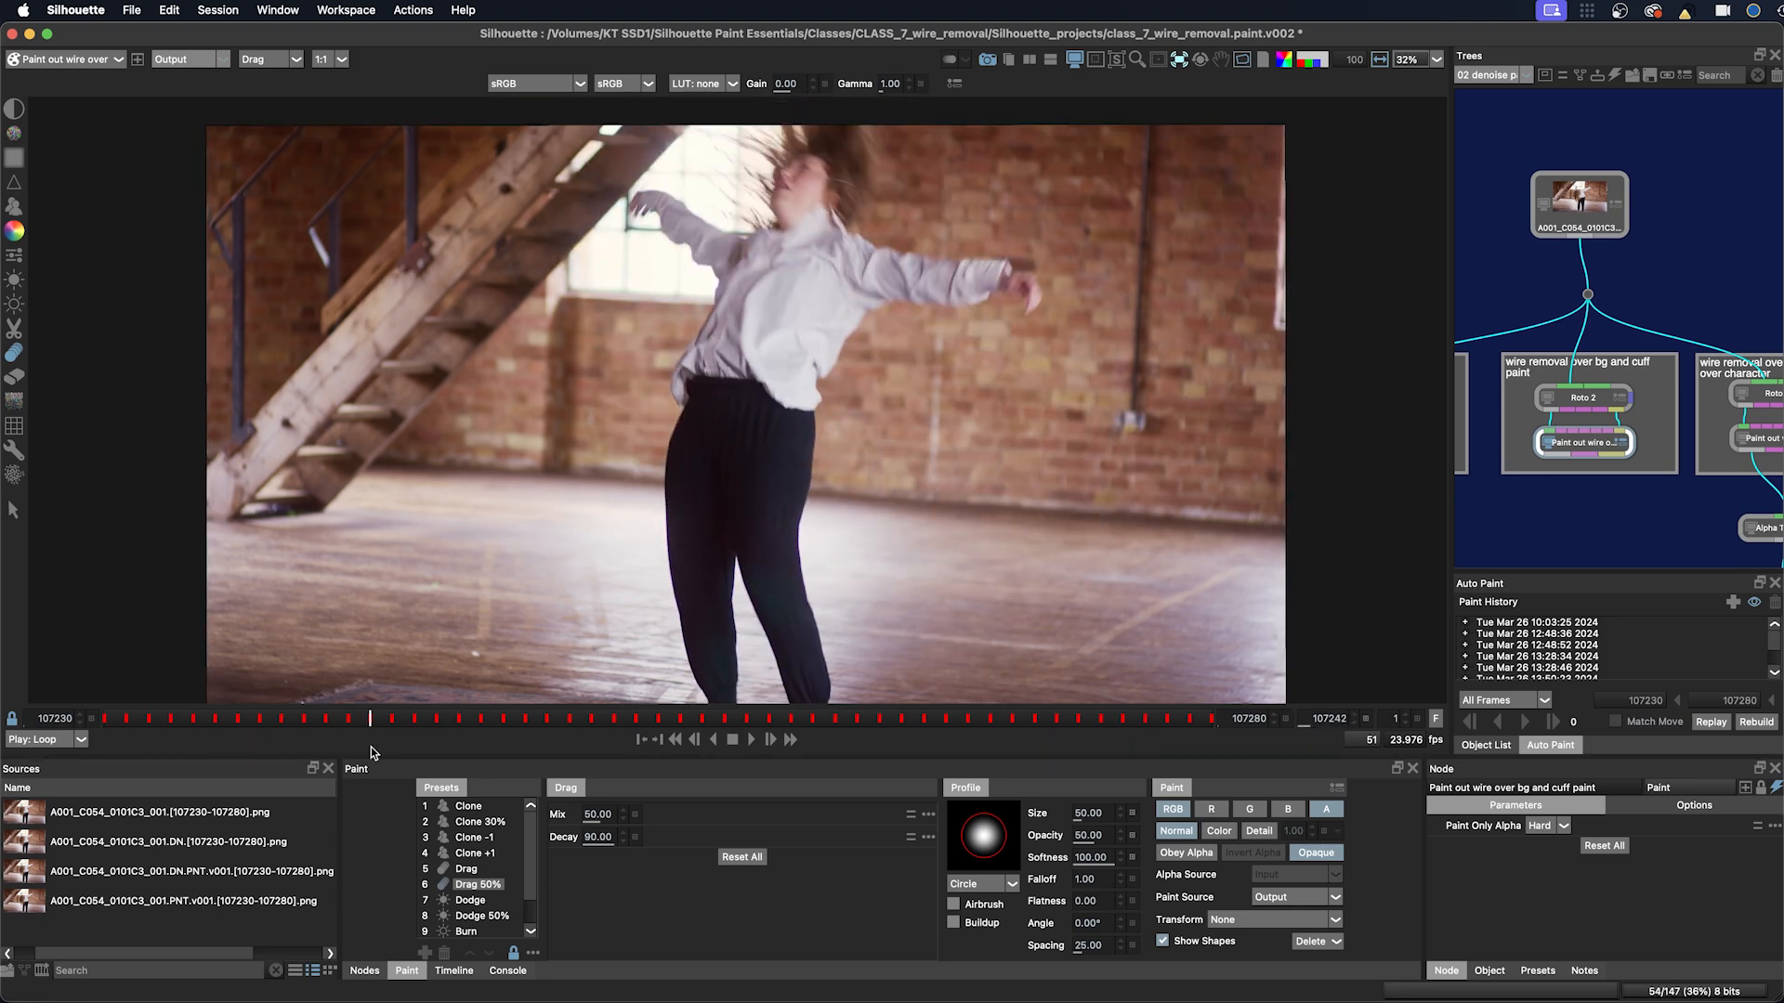
pyautogui.click(1578, 198)
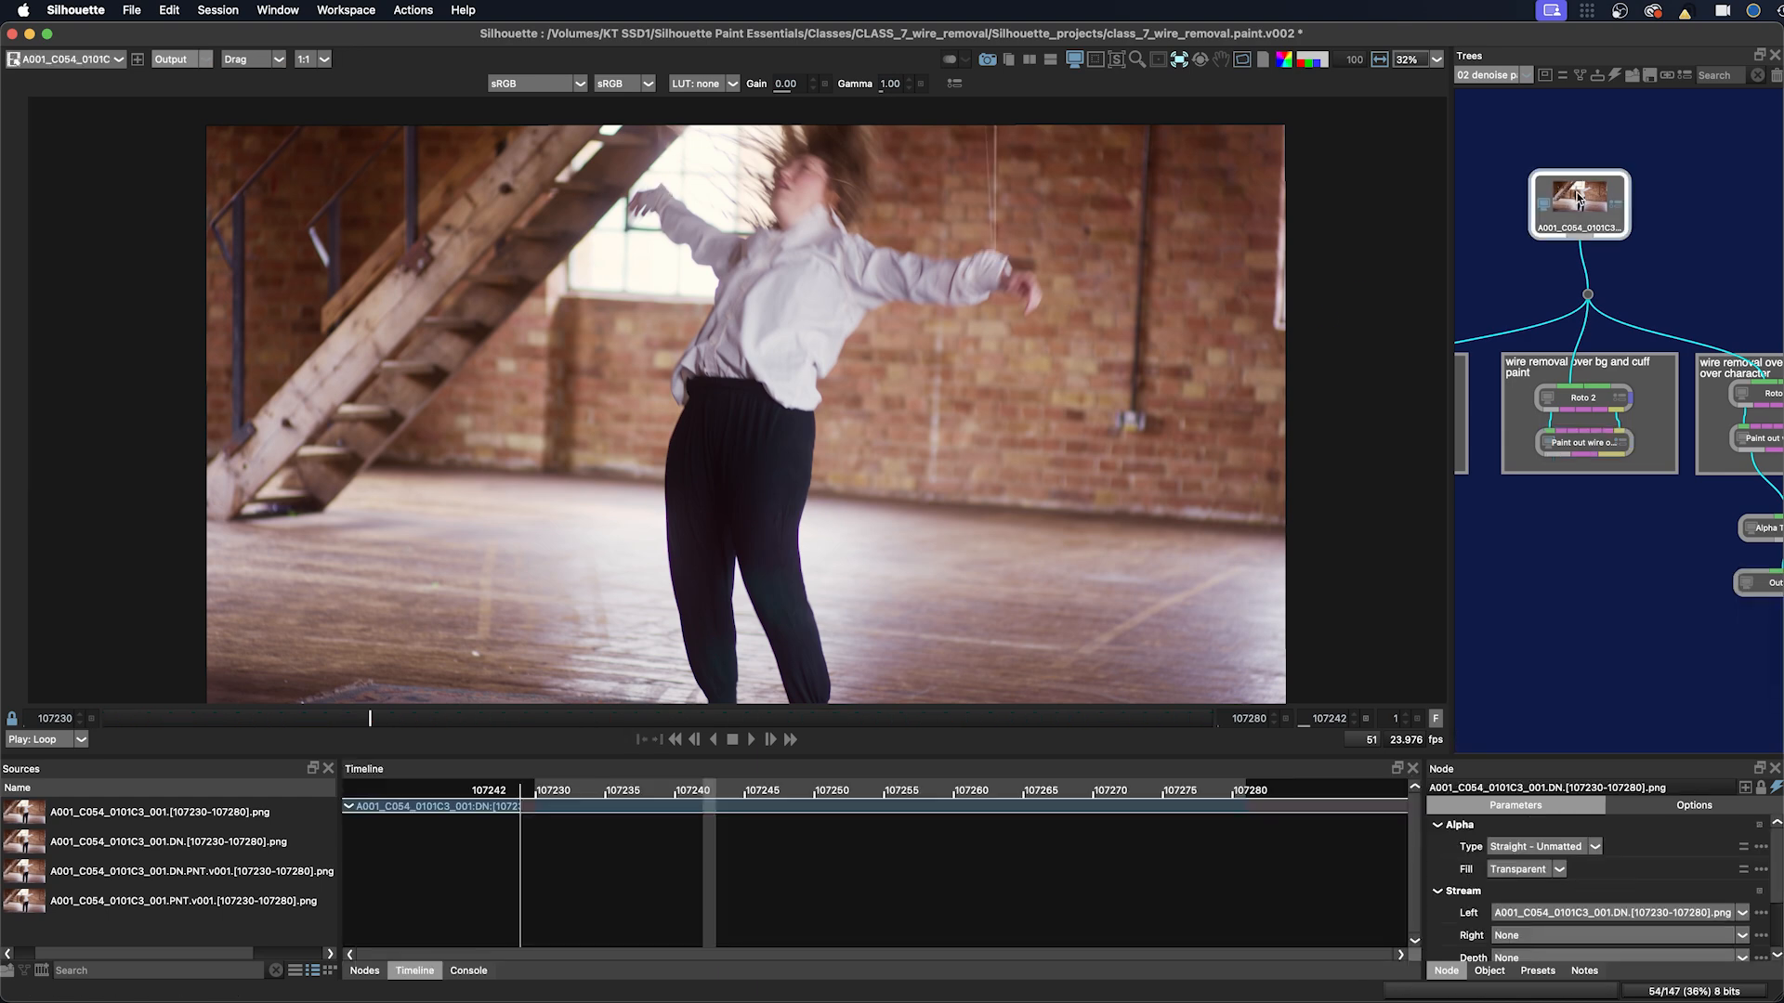
pyautogui.click(1572, 448)
pyautogui.moveTo(438, 725); pyautogui.dragTo(591, 718)
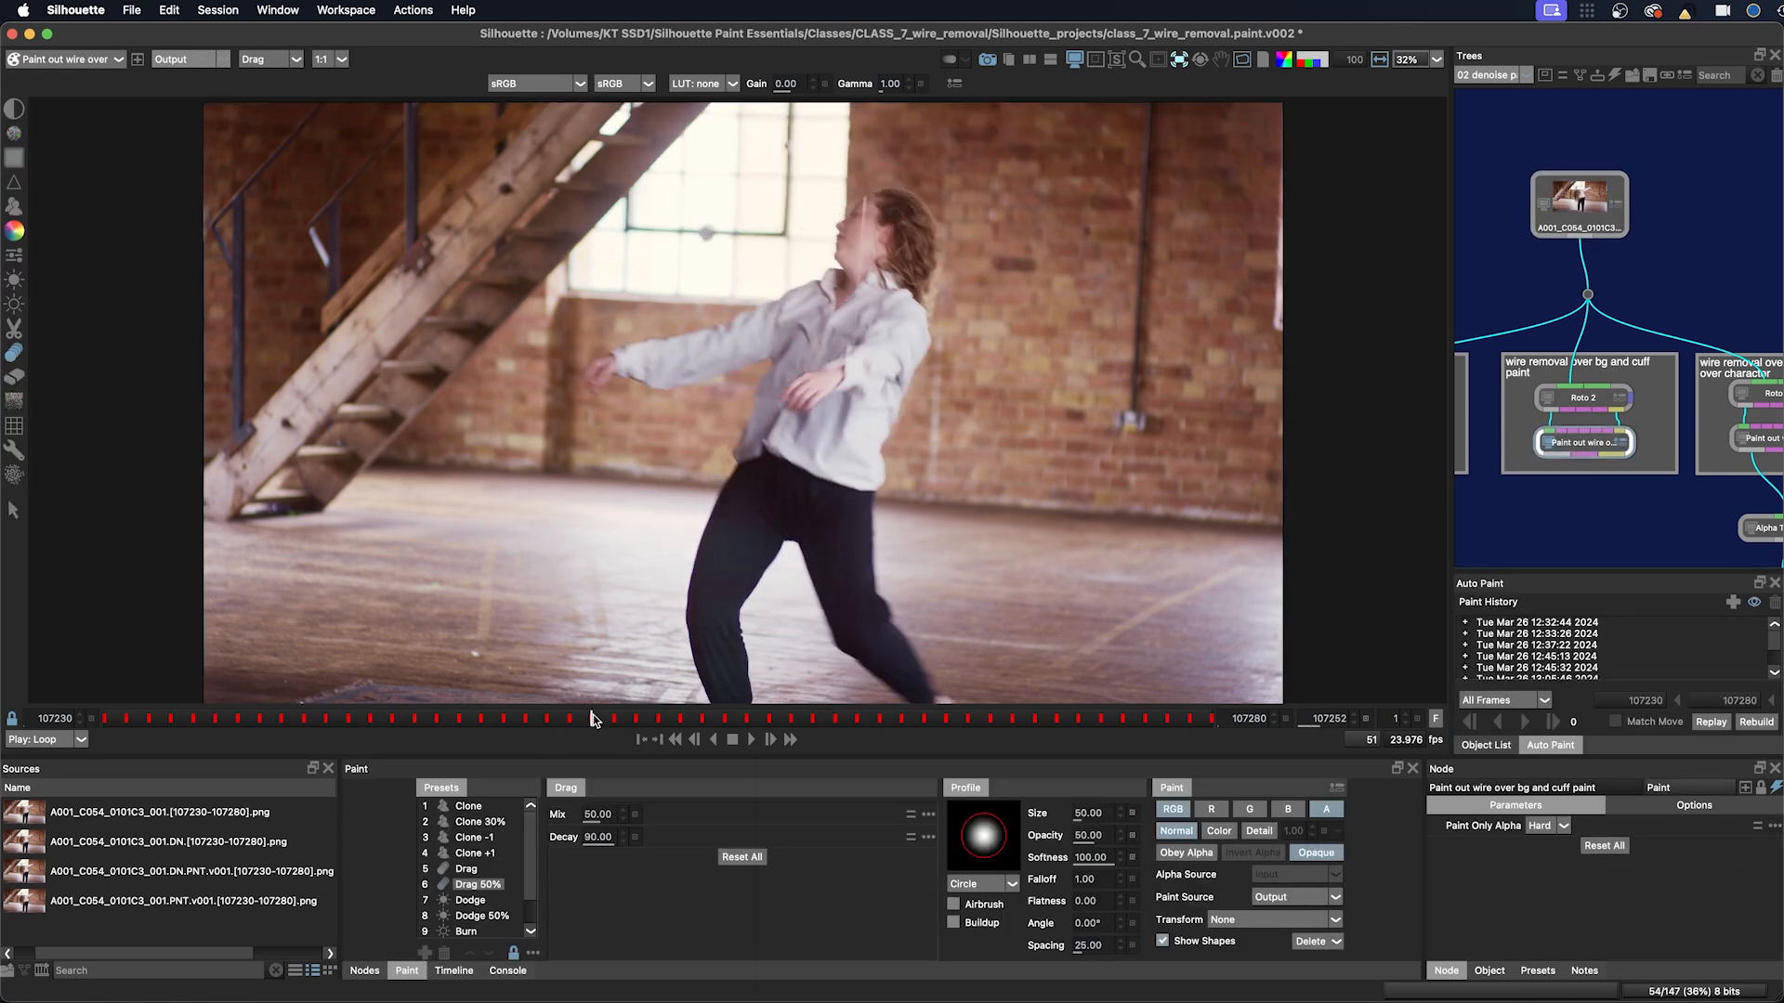
pyautogui.click(1579, 200)
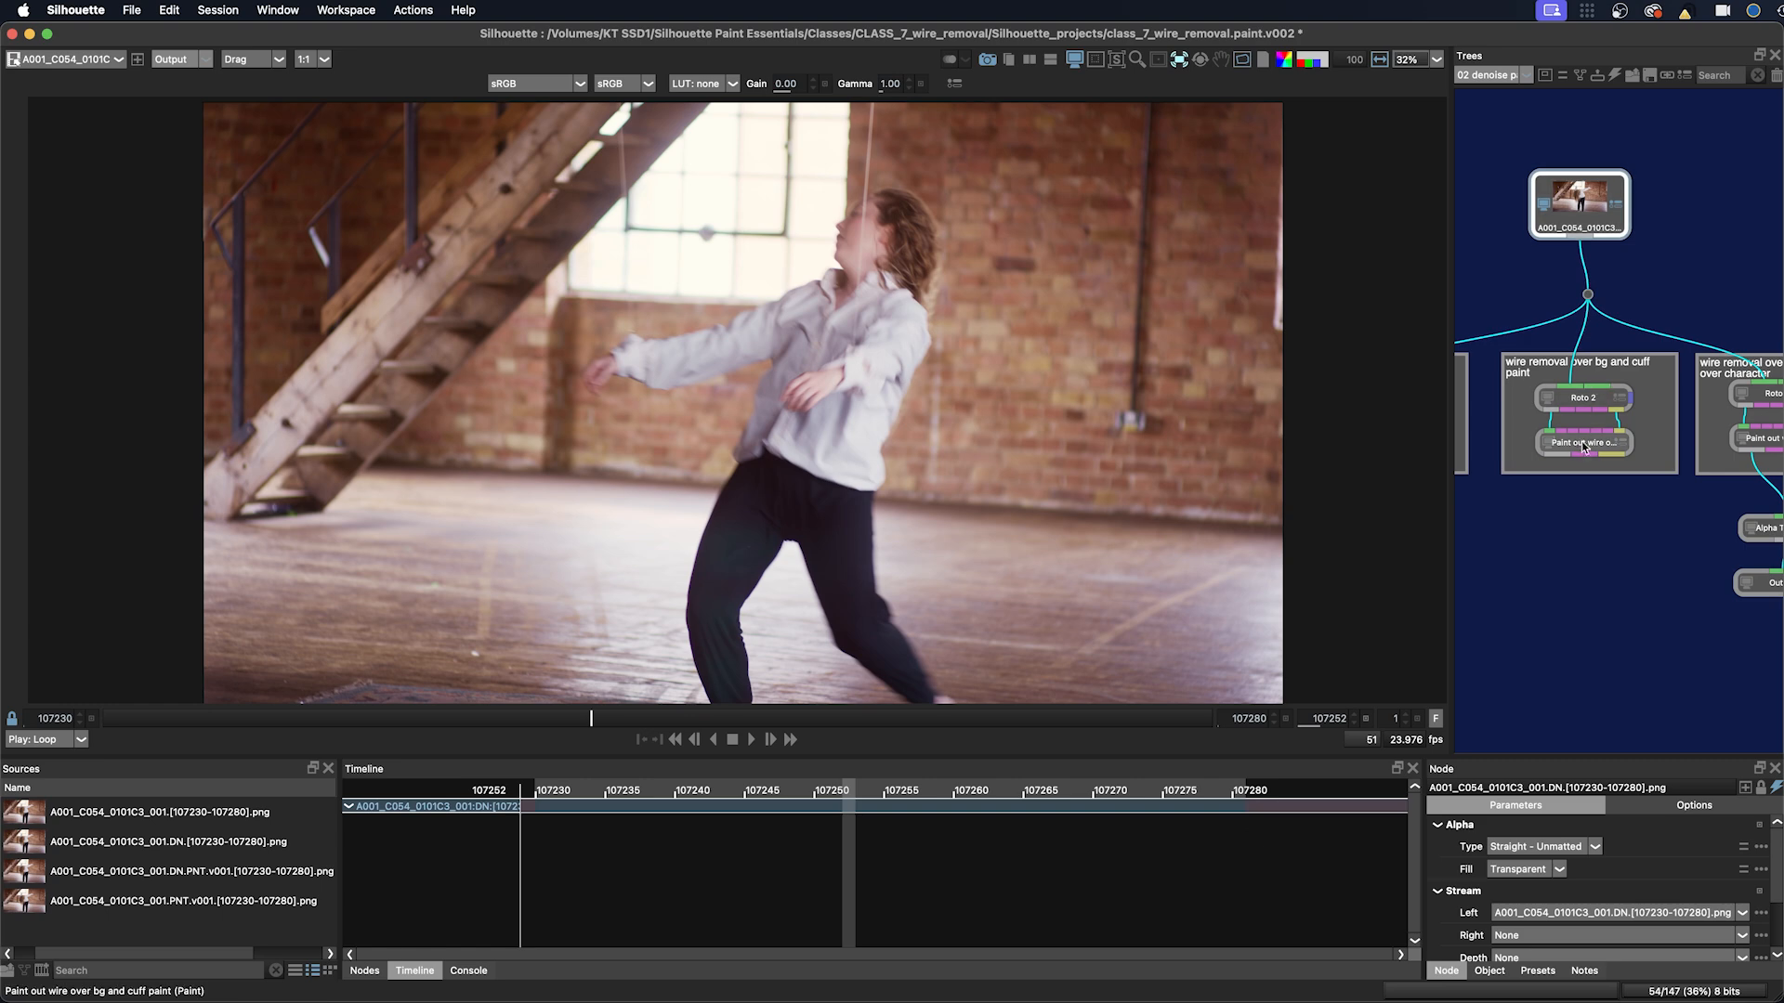
pyautogui.click(1580, 444)
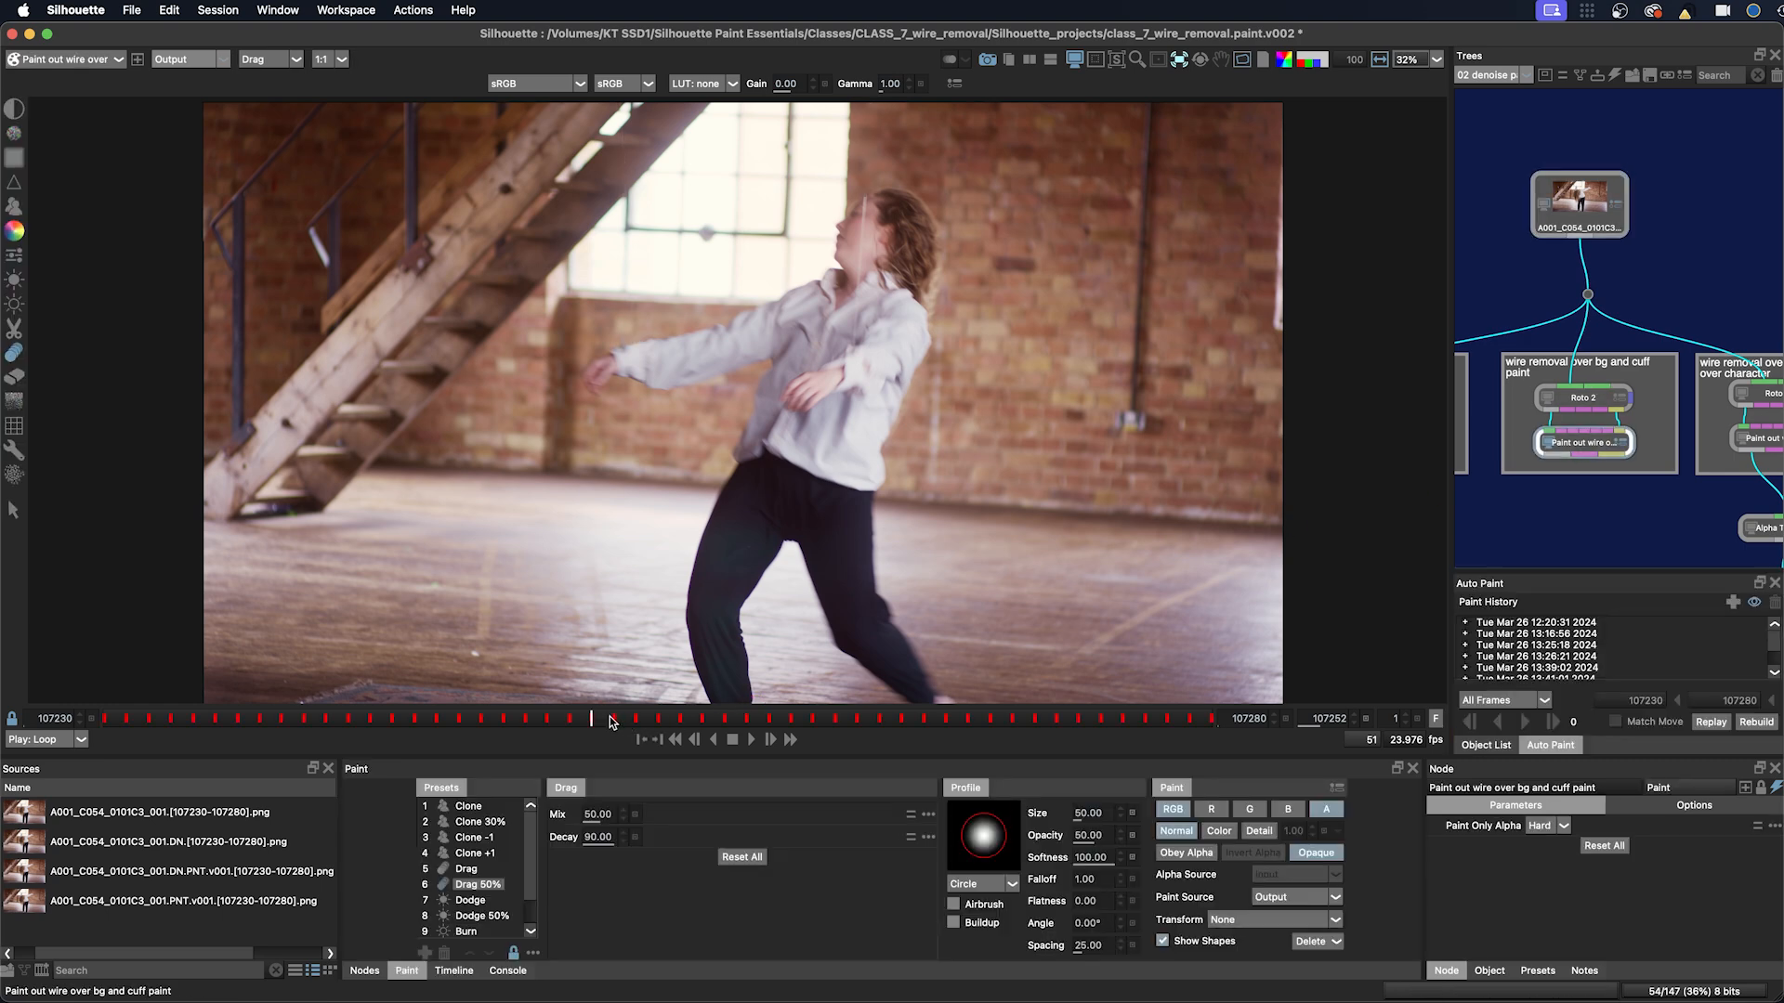
pyautogui.moveTo(610, 723); pyautogui.dragTo(853, 722)
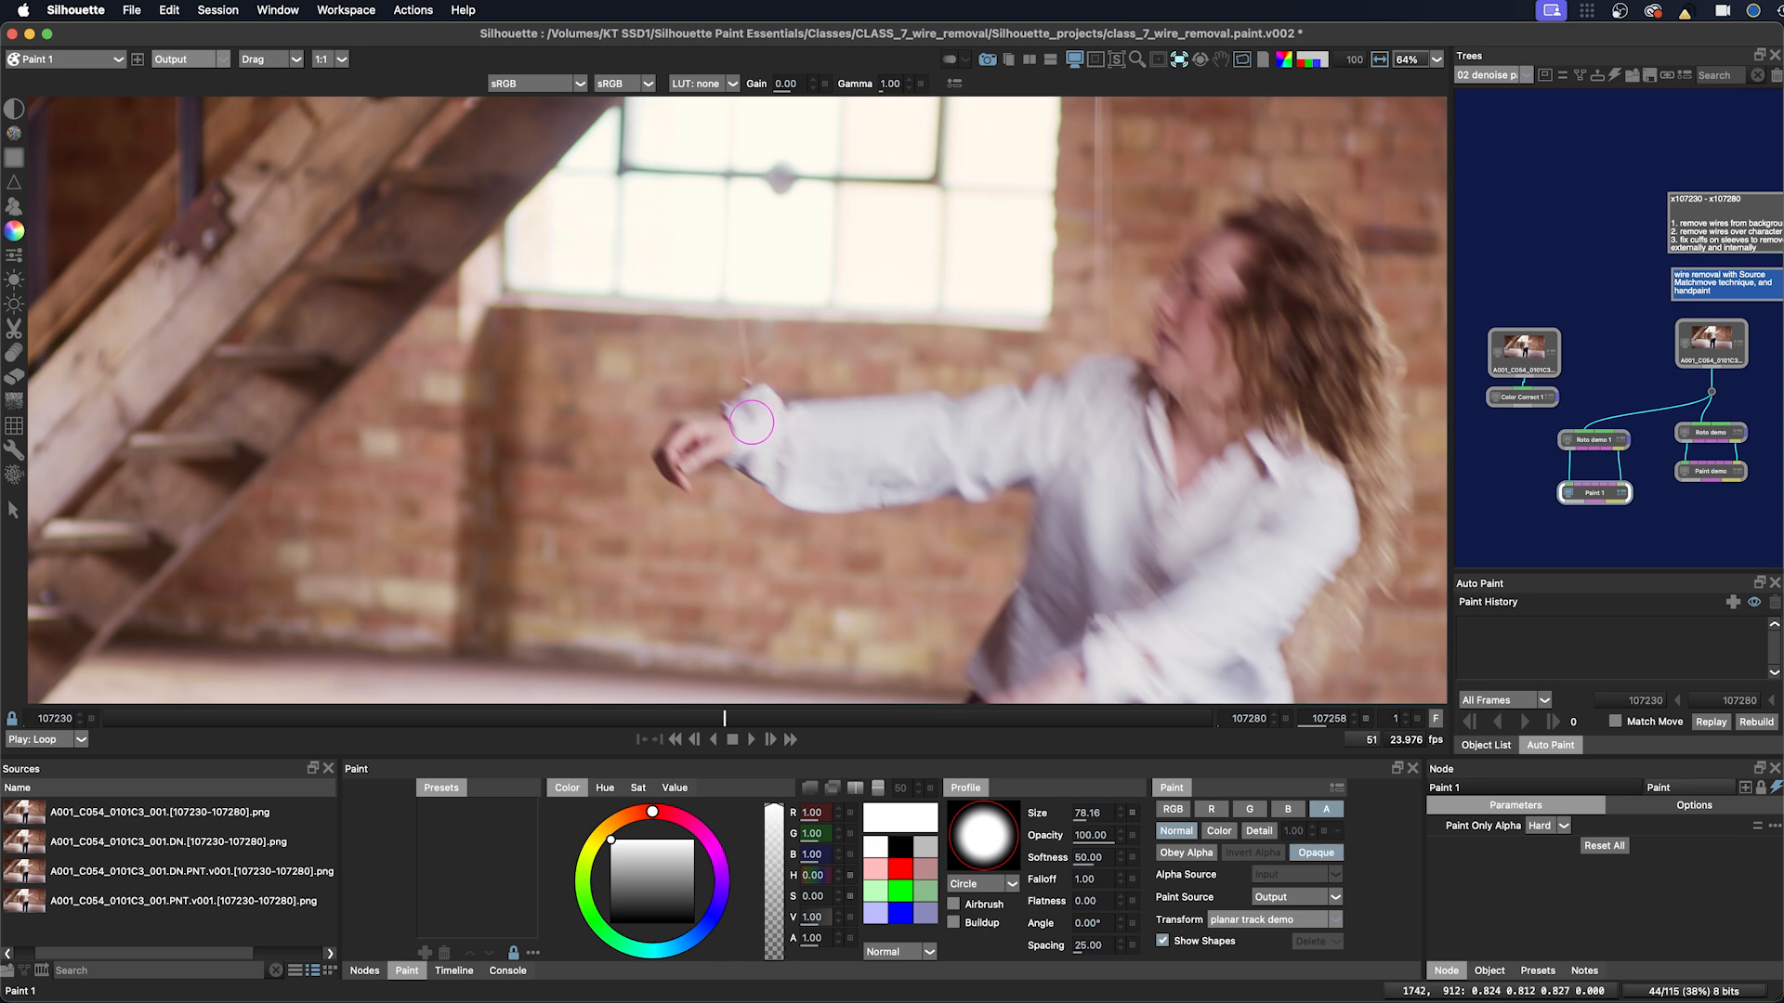
# Step: In the Paint 1 node, paint a Color stroke along the cuff at the wrist and view the alpha channel
pyautogui.moveTo(728, 426); pyautogui.dragTo(838, 422)
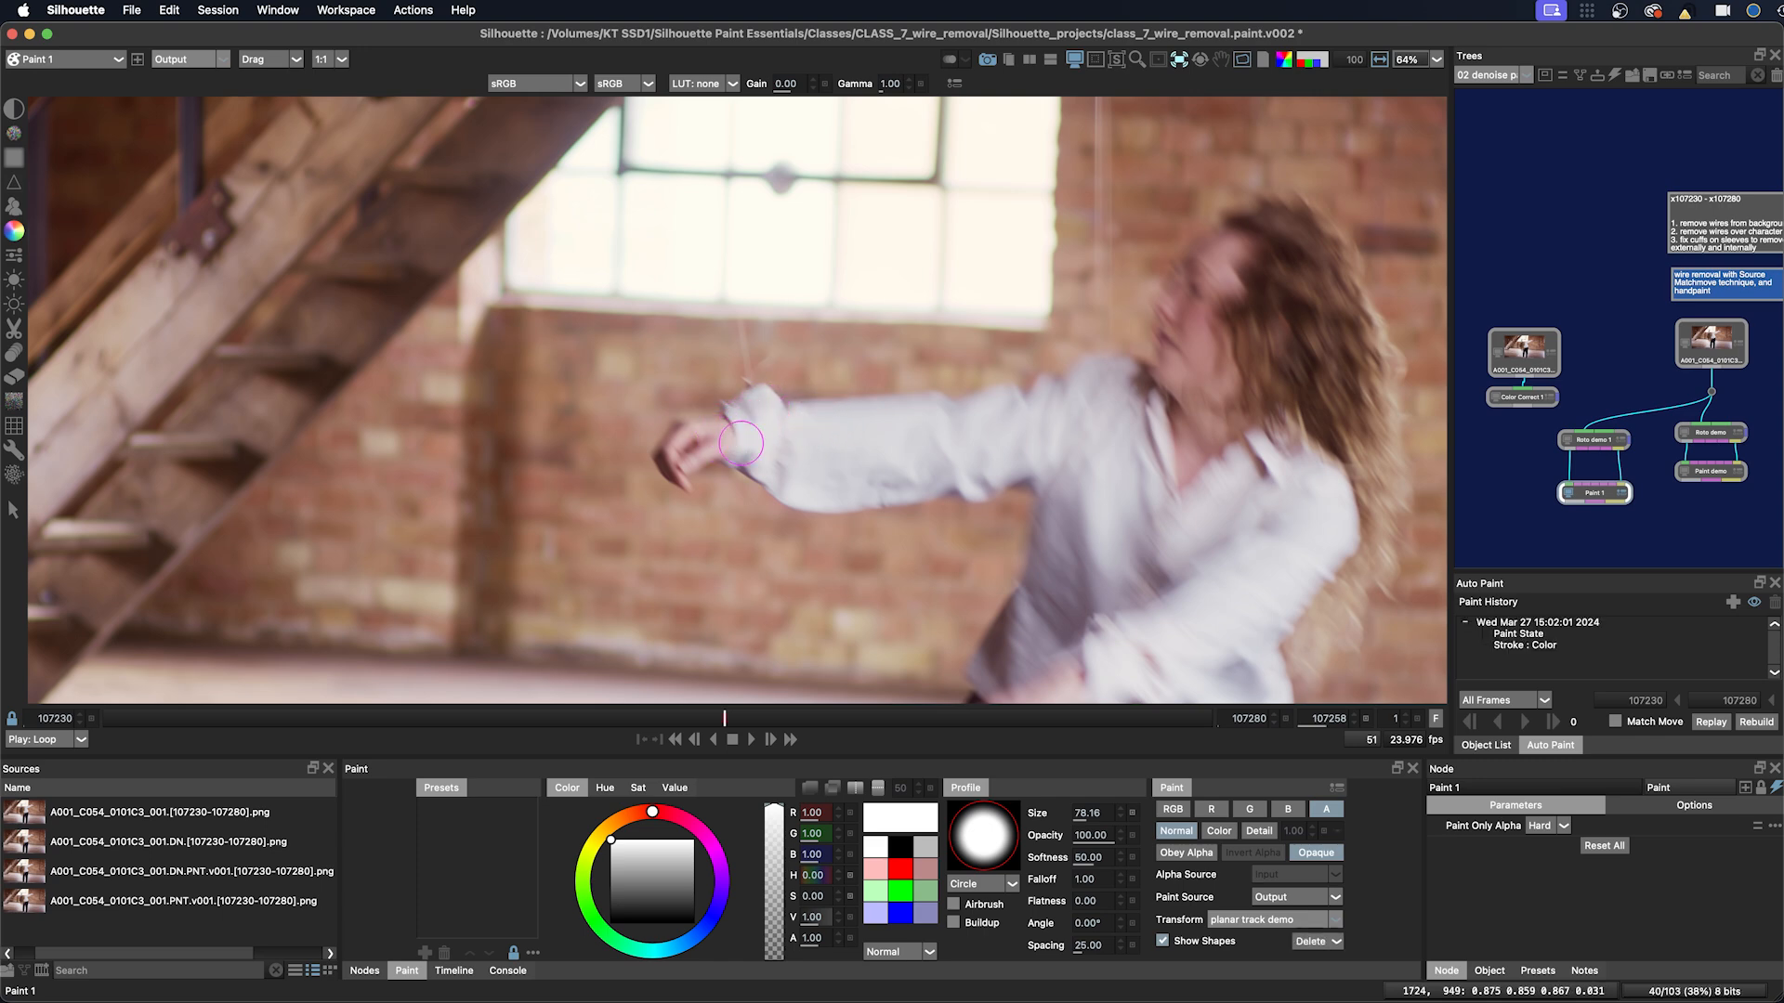
pyautogui.press('super+z')
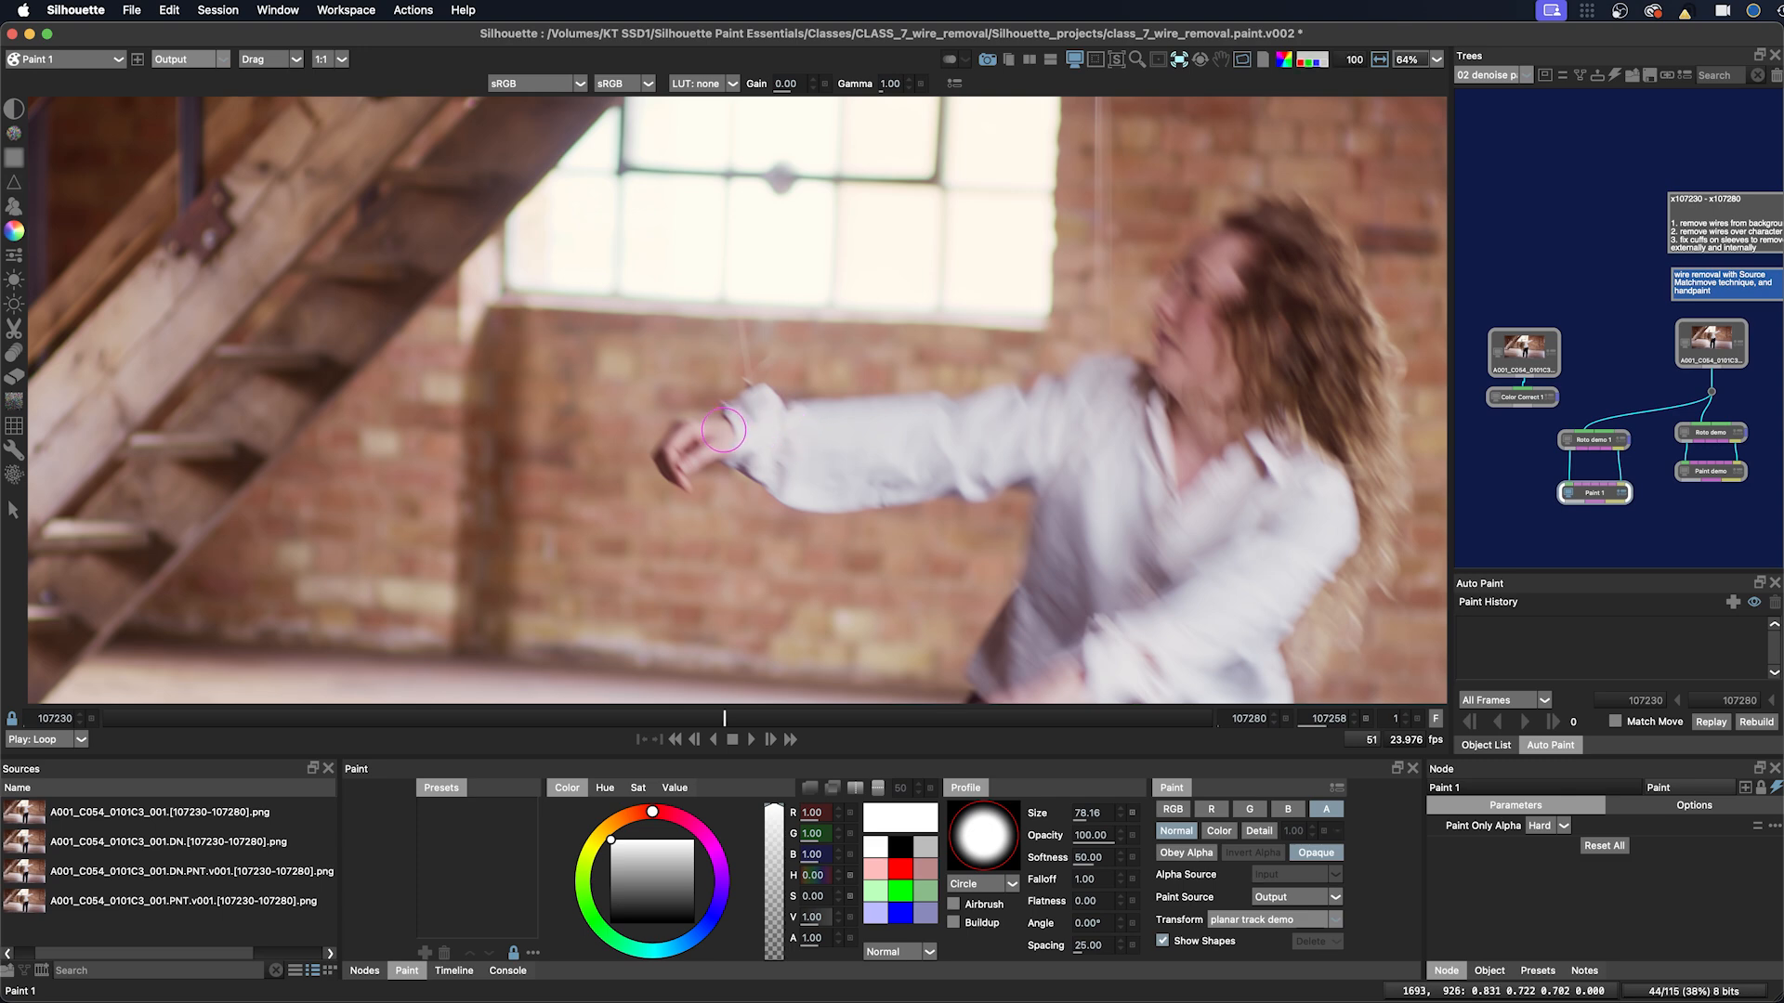
pyautogui.moveTo(701, 429); pyautogui.dragTo(816, 424)
pyautogui.press('a')
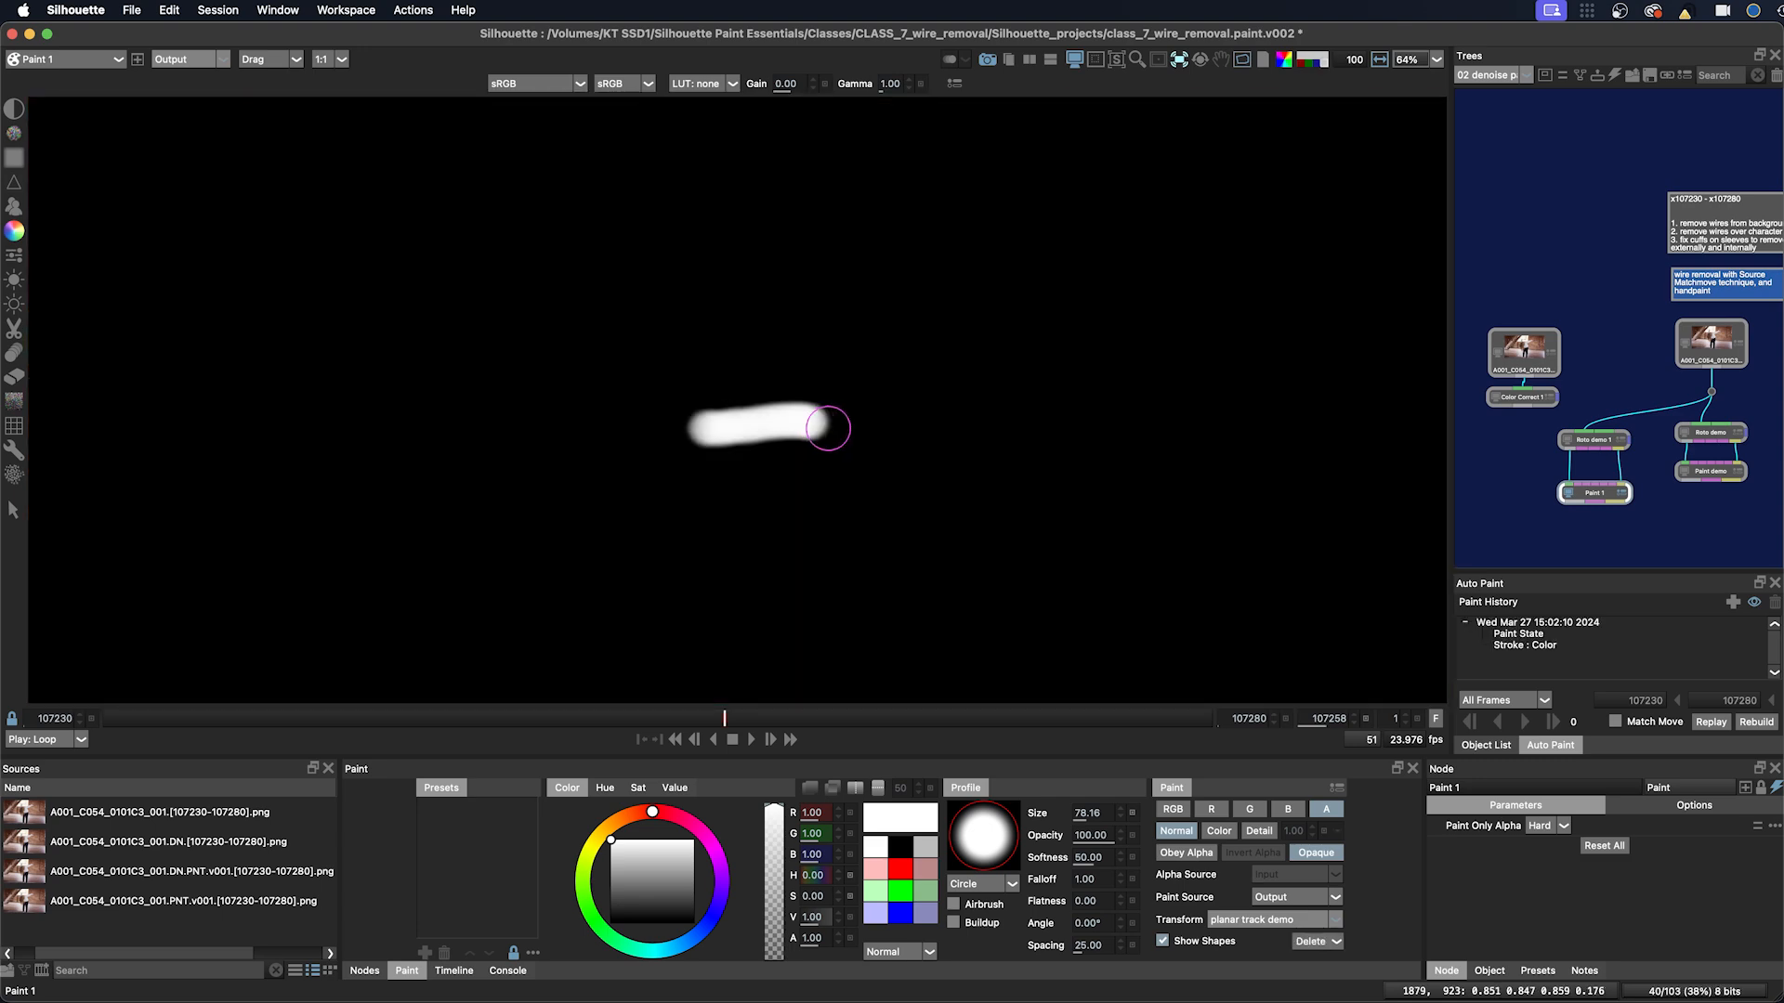
# Step: Replace the cuff's color stroke with a new stroke along the wrist painted at softness 100
pyautogui.press('a')
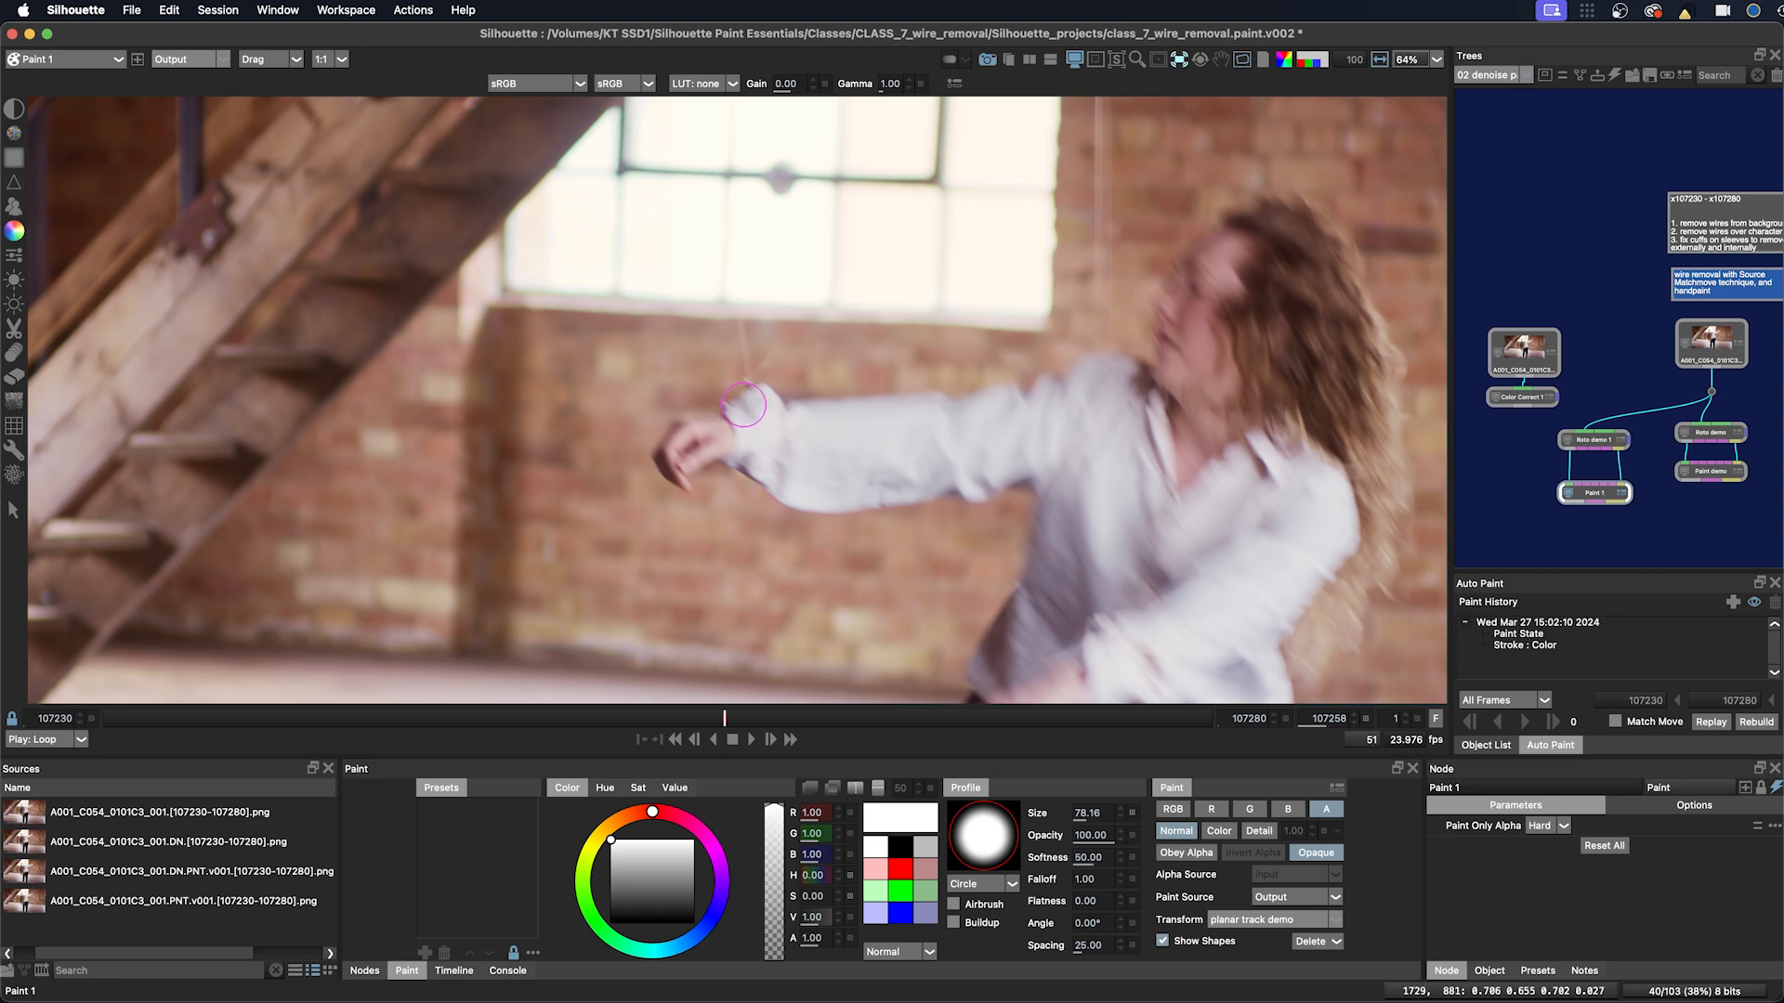
pyautogui.press('super+z')
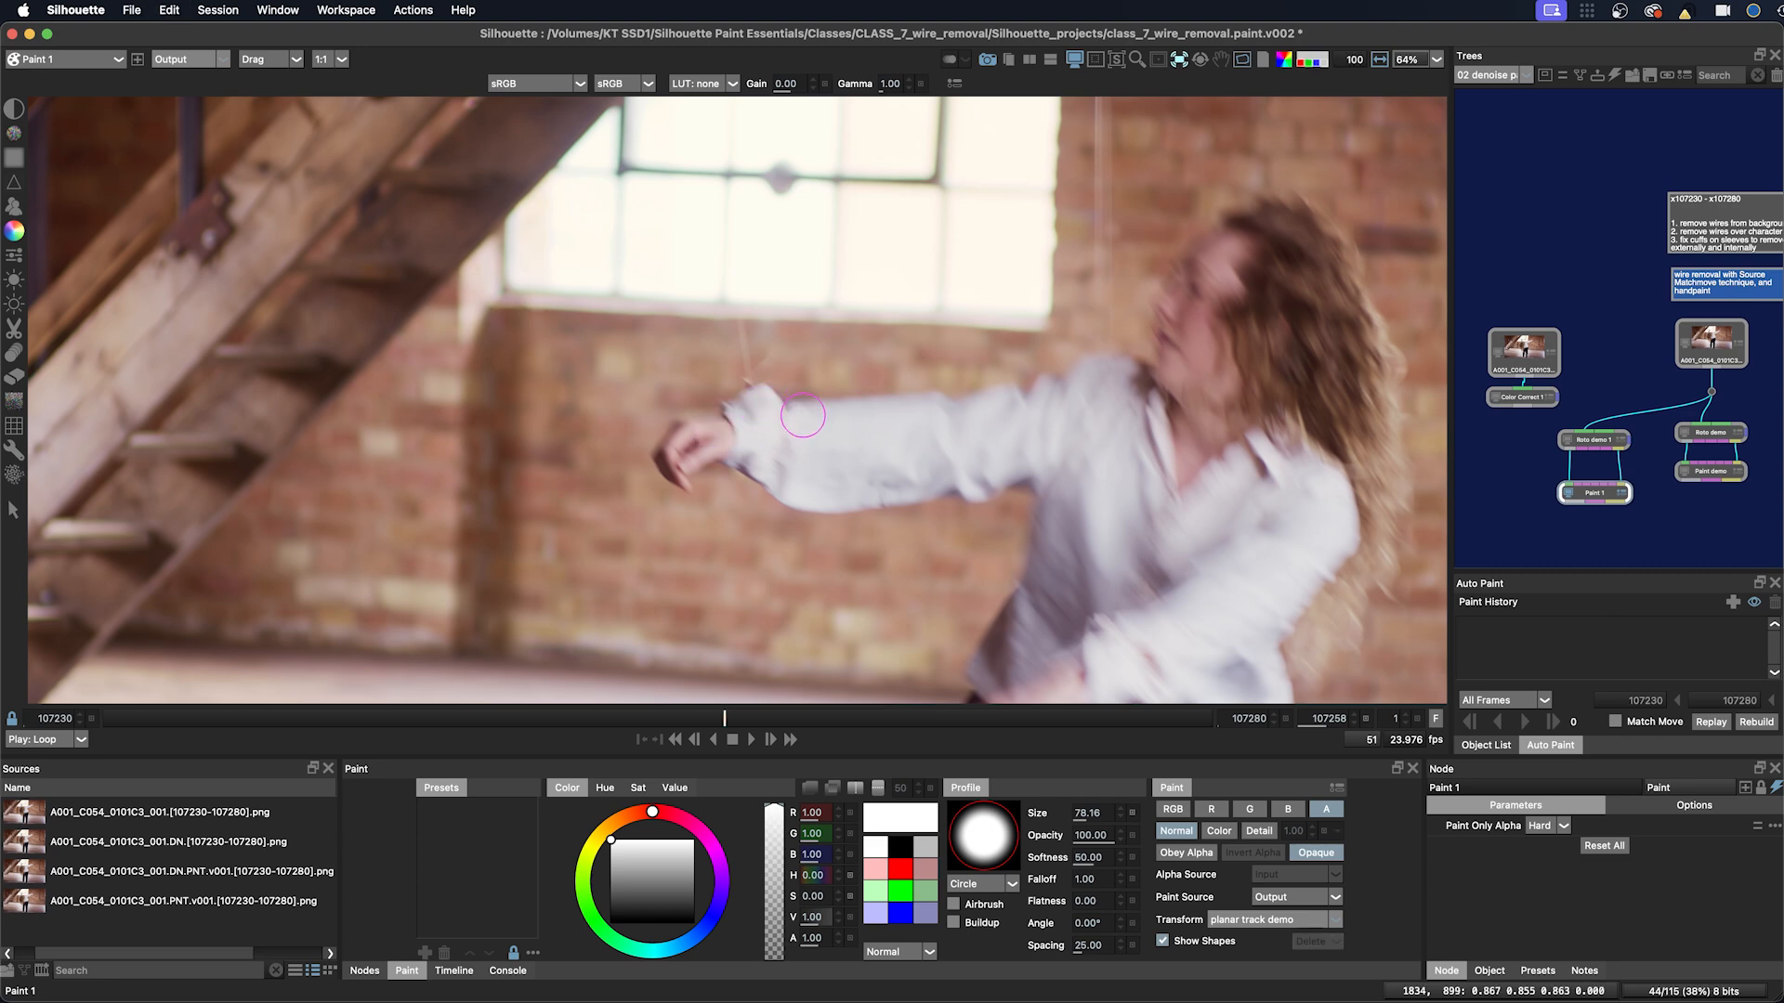
pyautogui.moveTo(1084, 856); pyautogui.dragTo(1106, 856)
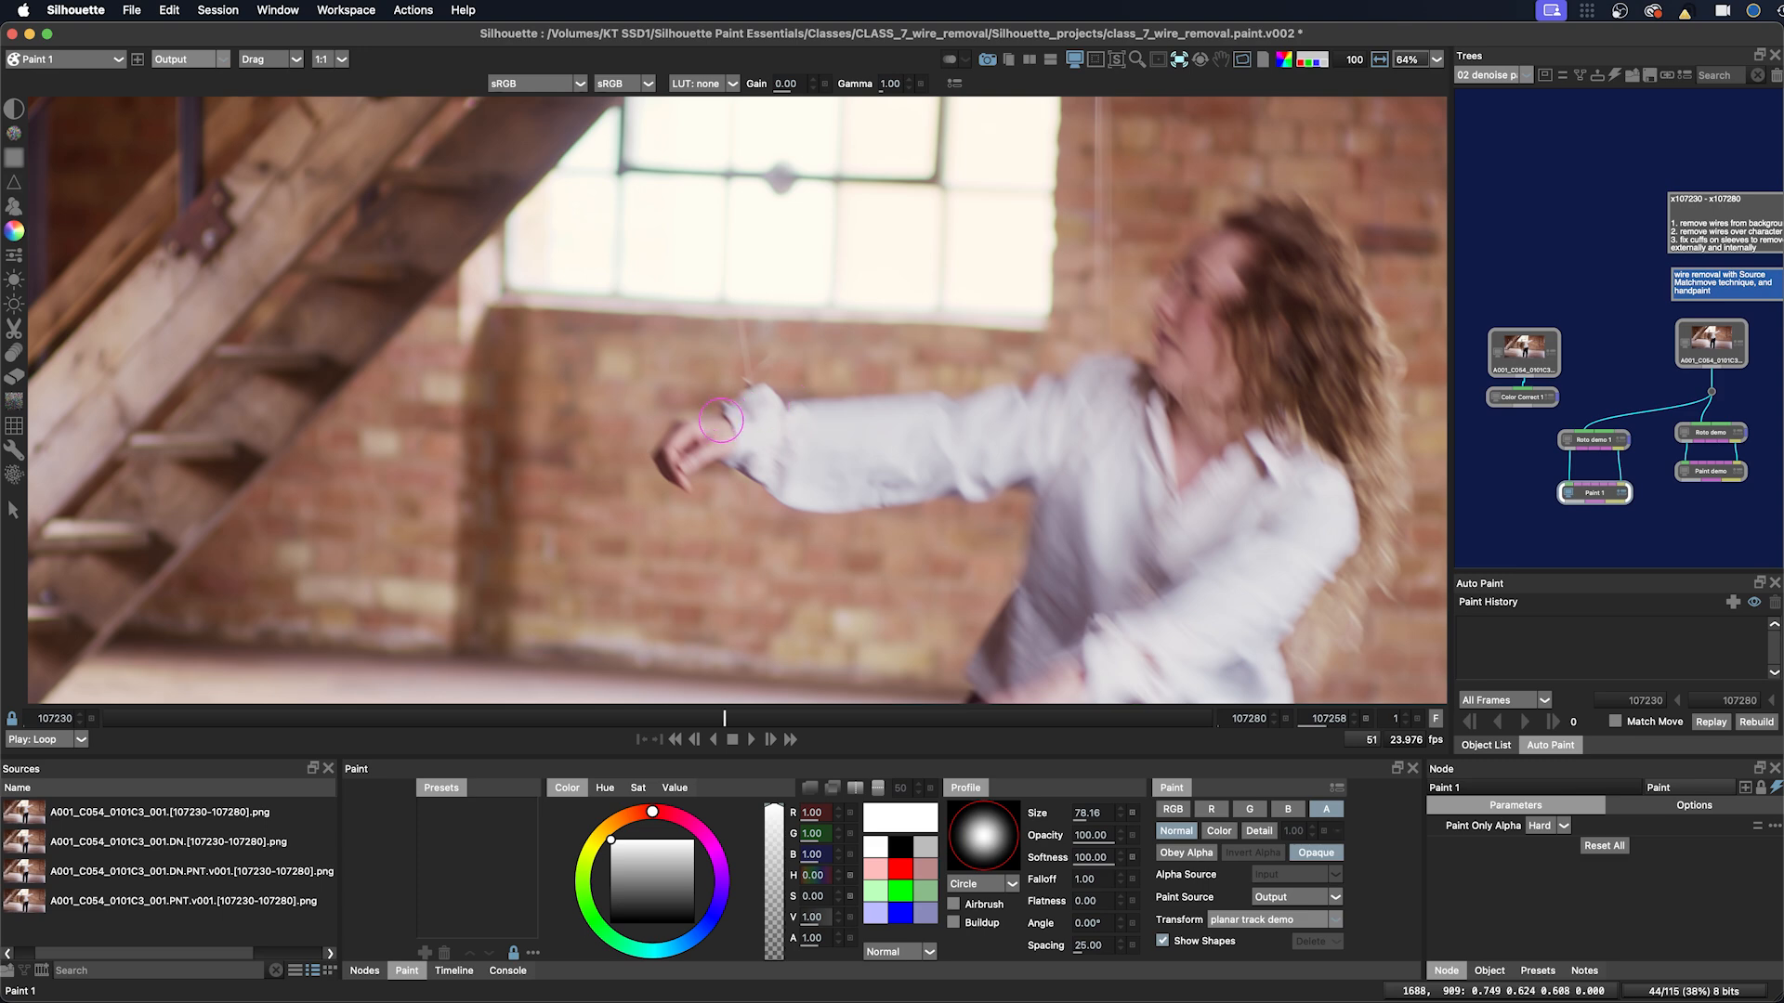
pyautogui.moveTo(694, 429)
pyautogui.mouseDown()
pyautogui.moveTo(807, 418)
pyautogui.moveTo(700, 425)
pyautogui.moveTo(821, 425)
pyautogui.mouseUp()
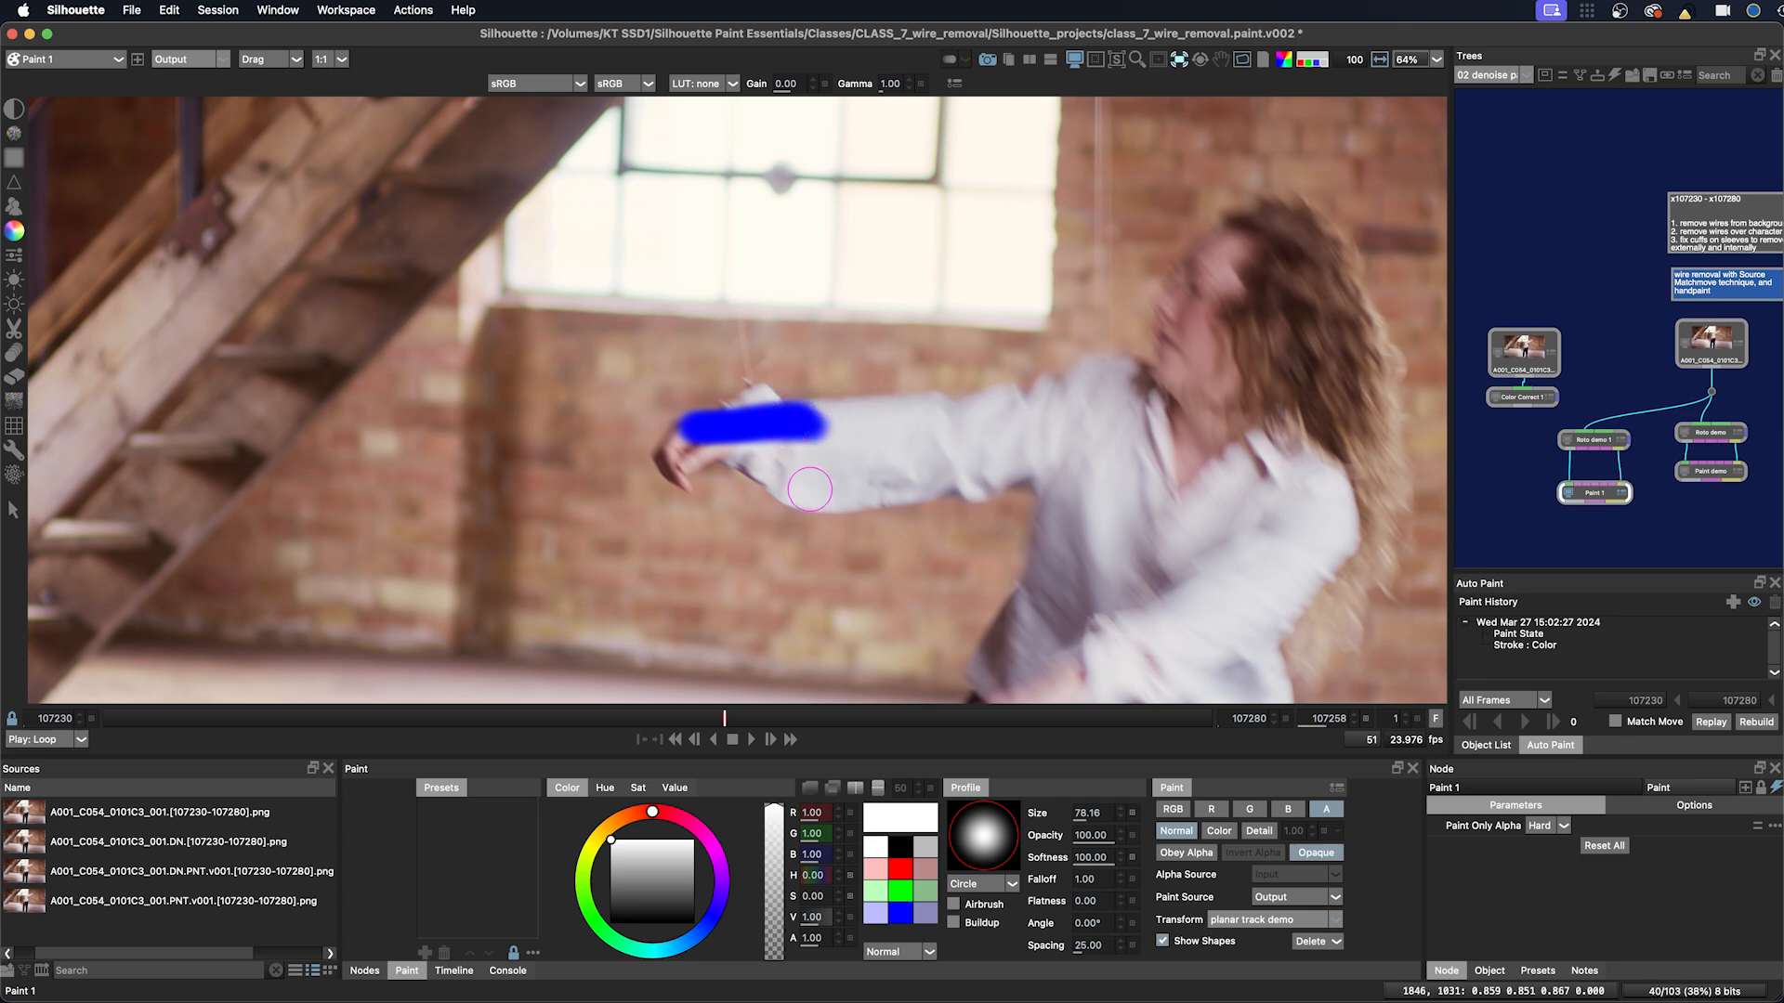
# Step: Switch to the Clone brush, set the paint channels, and enable Obey Alpha with Invert Alpha
pyautogui.press('c')
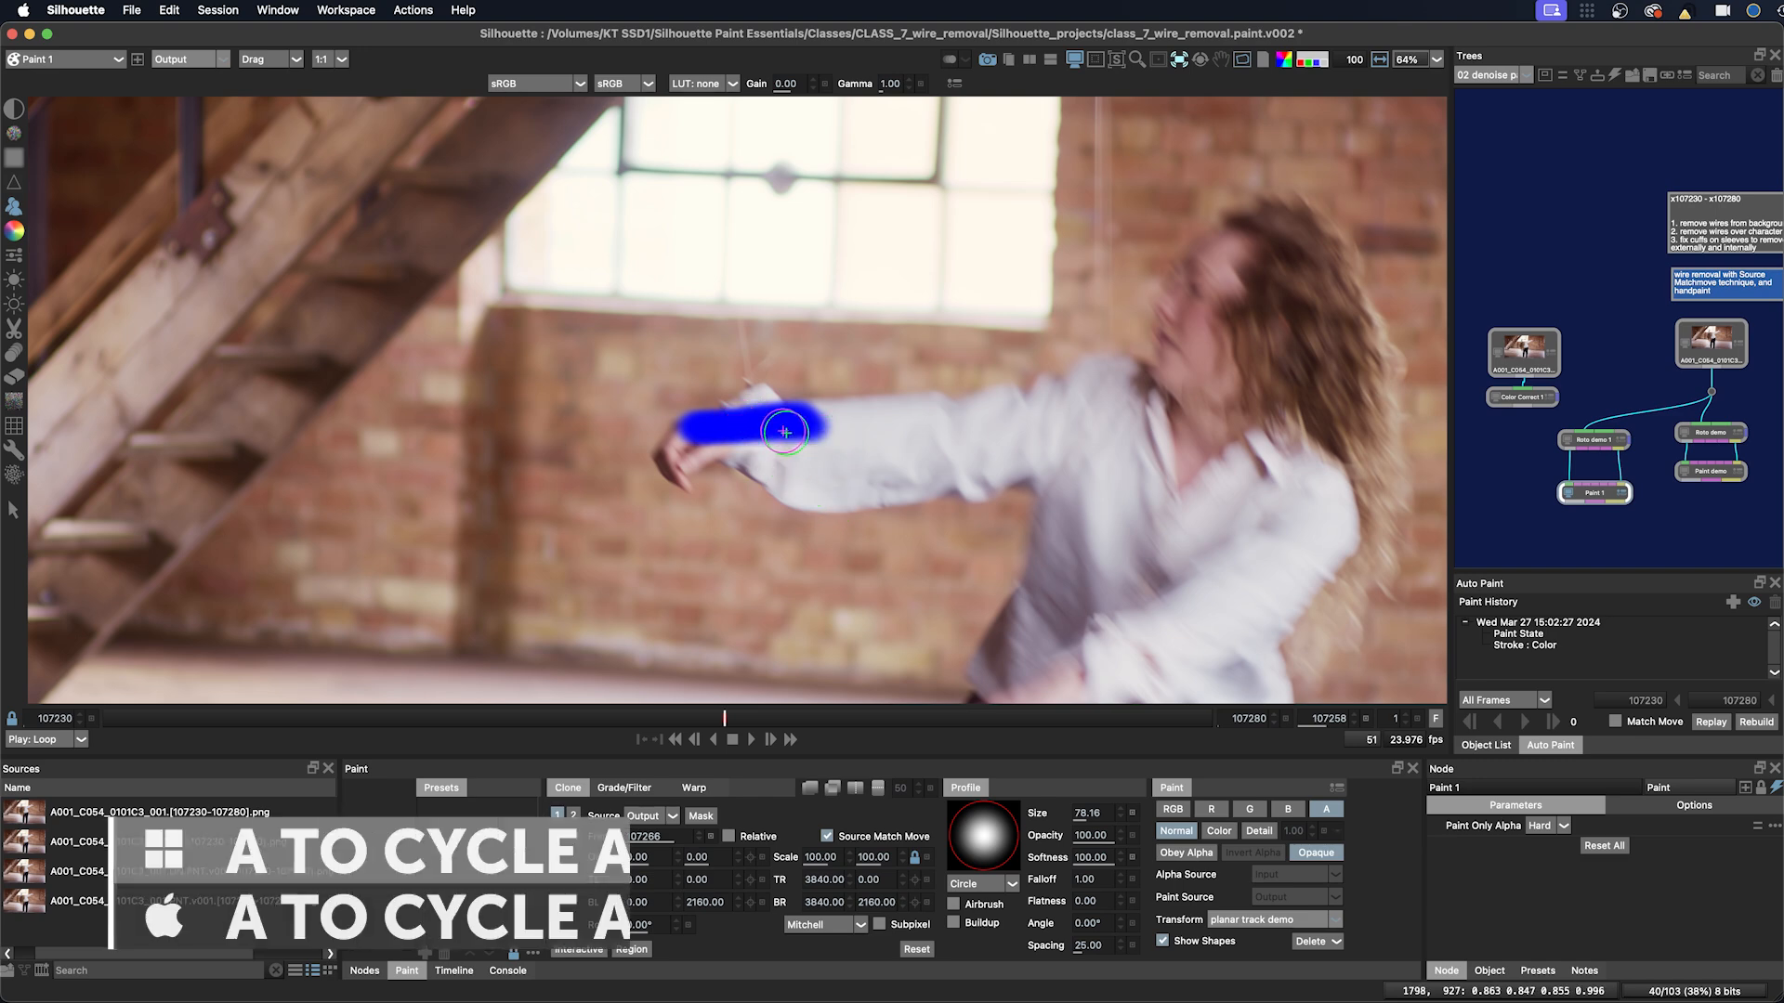
pyautogui.press('a')
pyautogui.press('a')
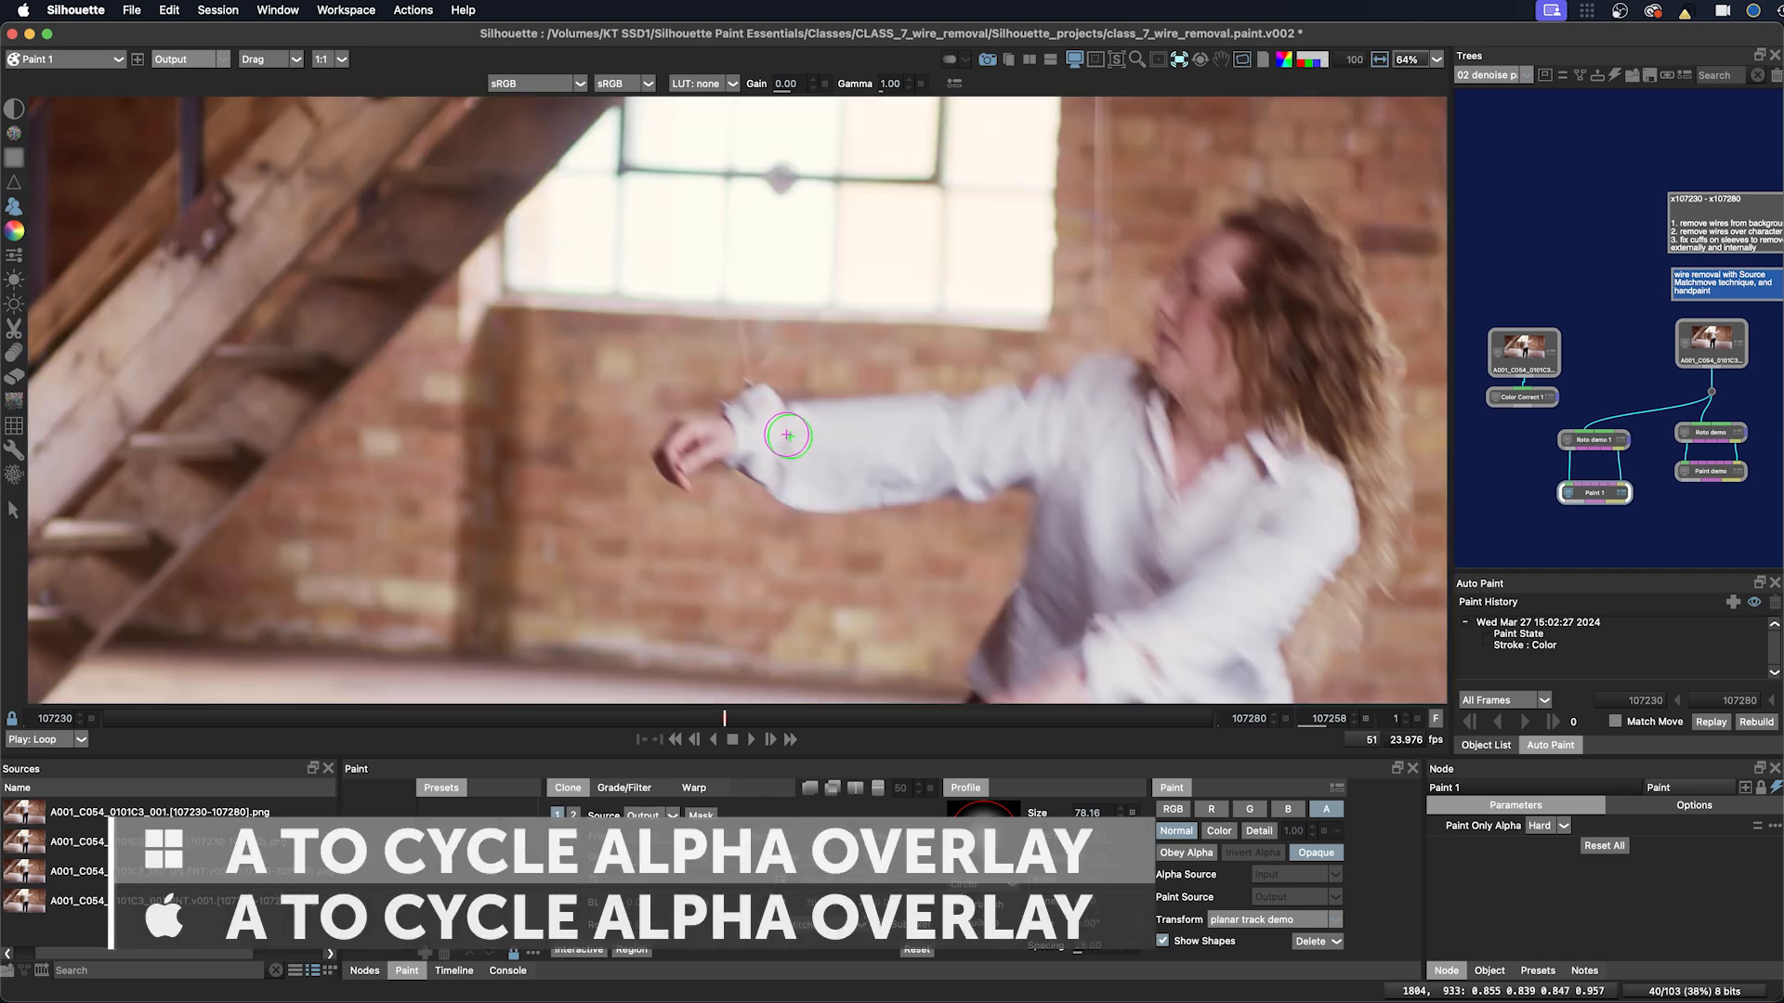
pyautogui.click(1180, 813)
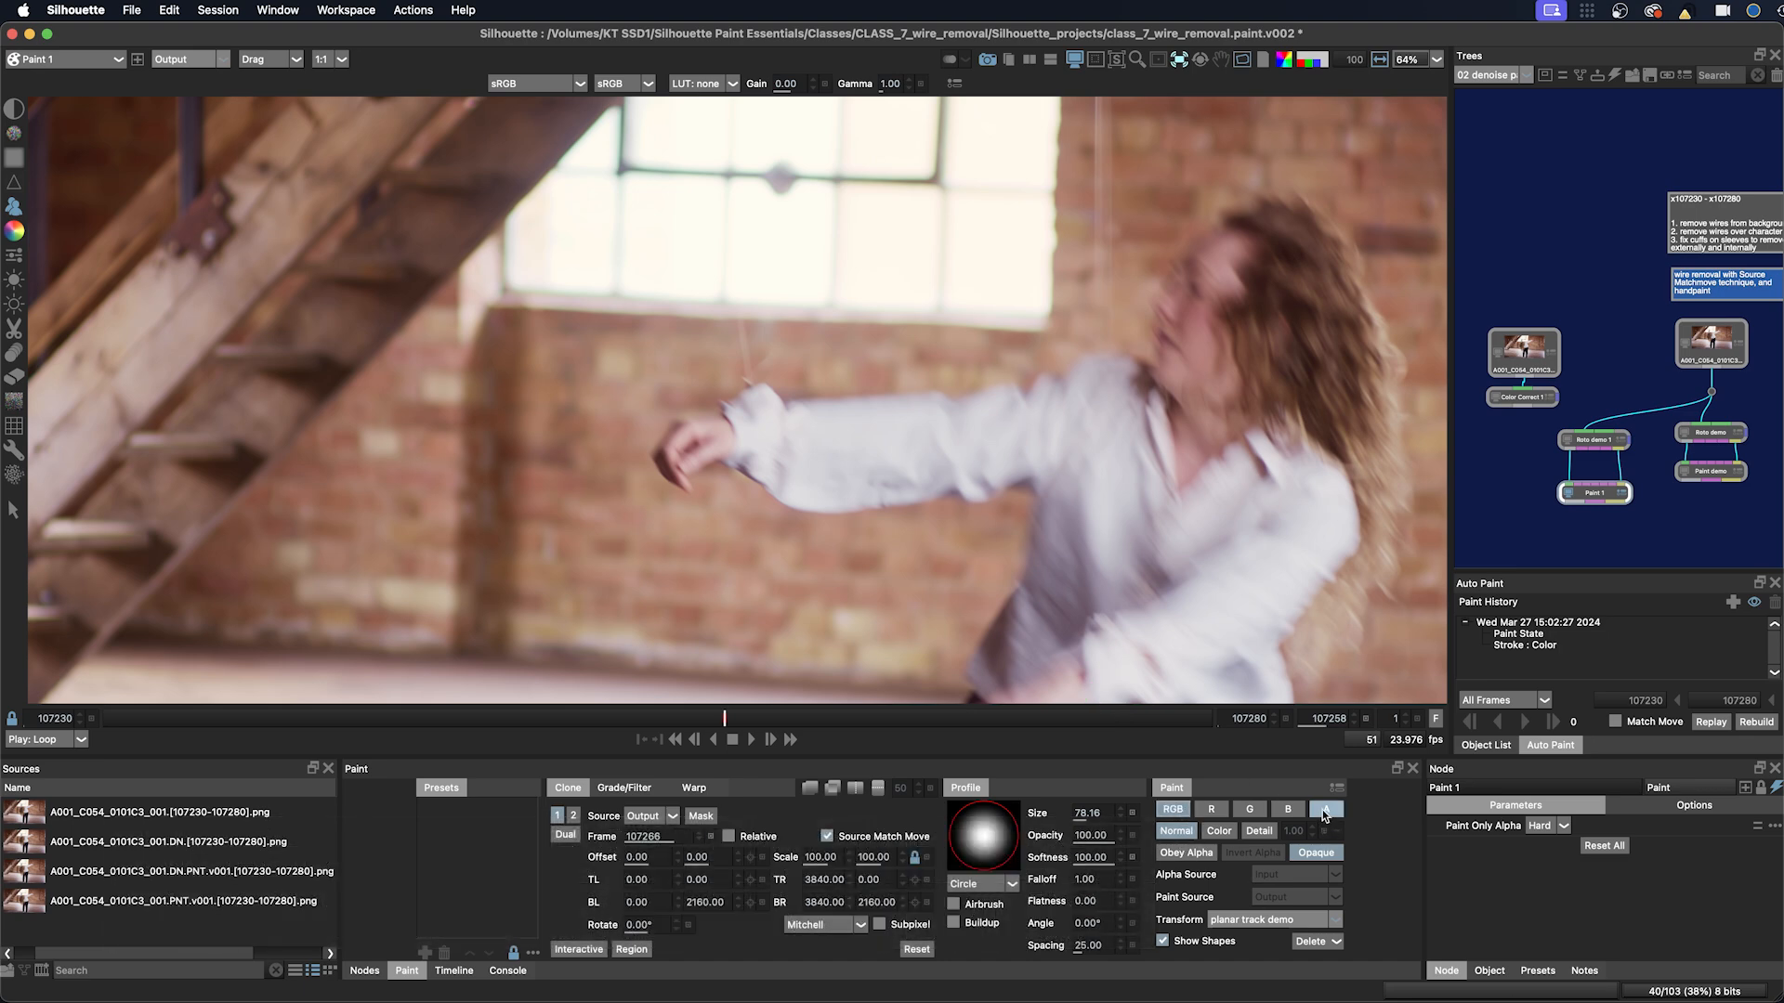
pyautogui.click(1326, 809)
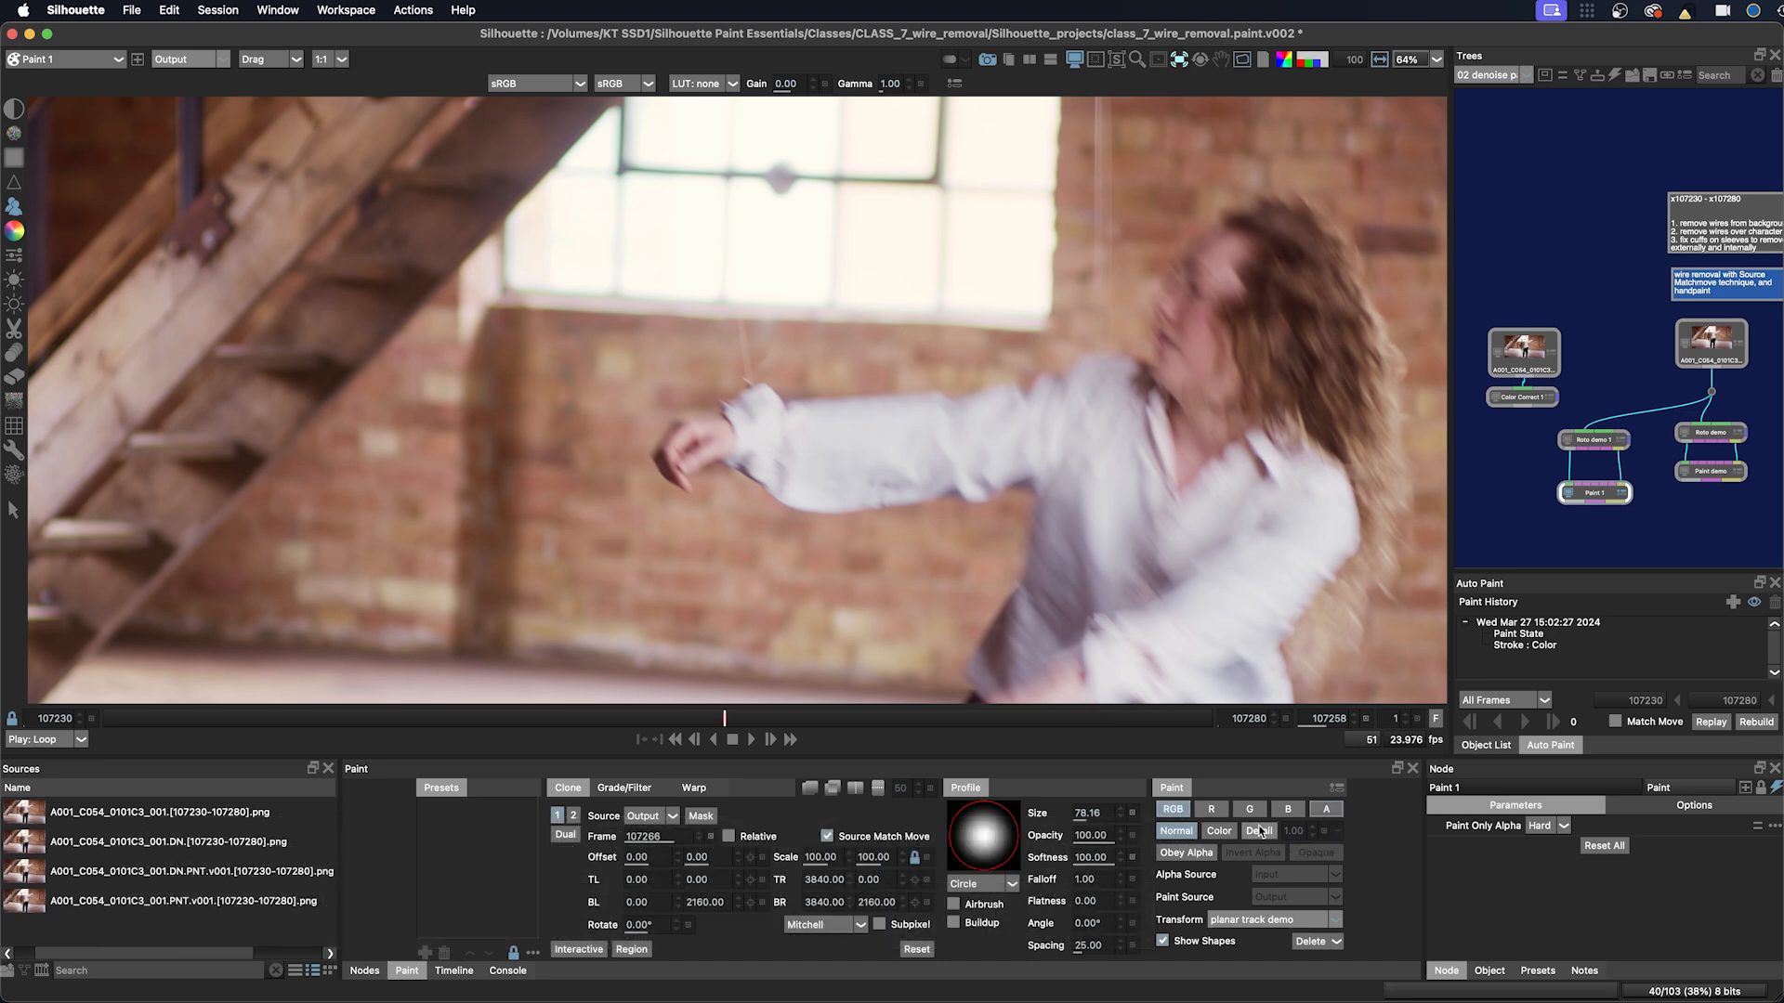
pyautogui.click(1188, 855)
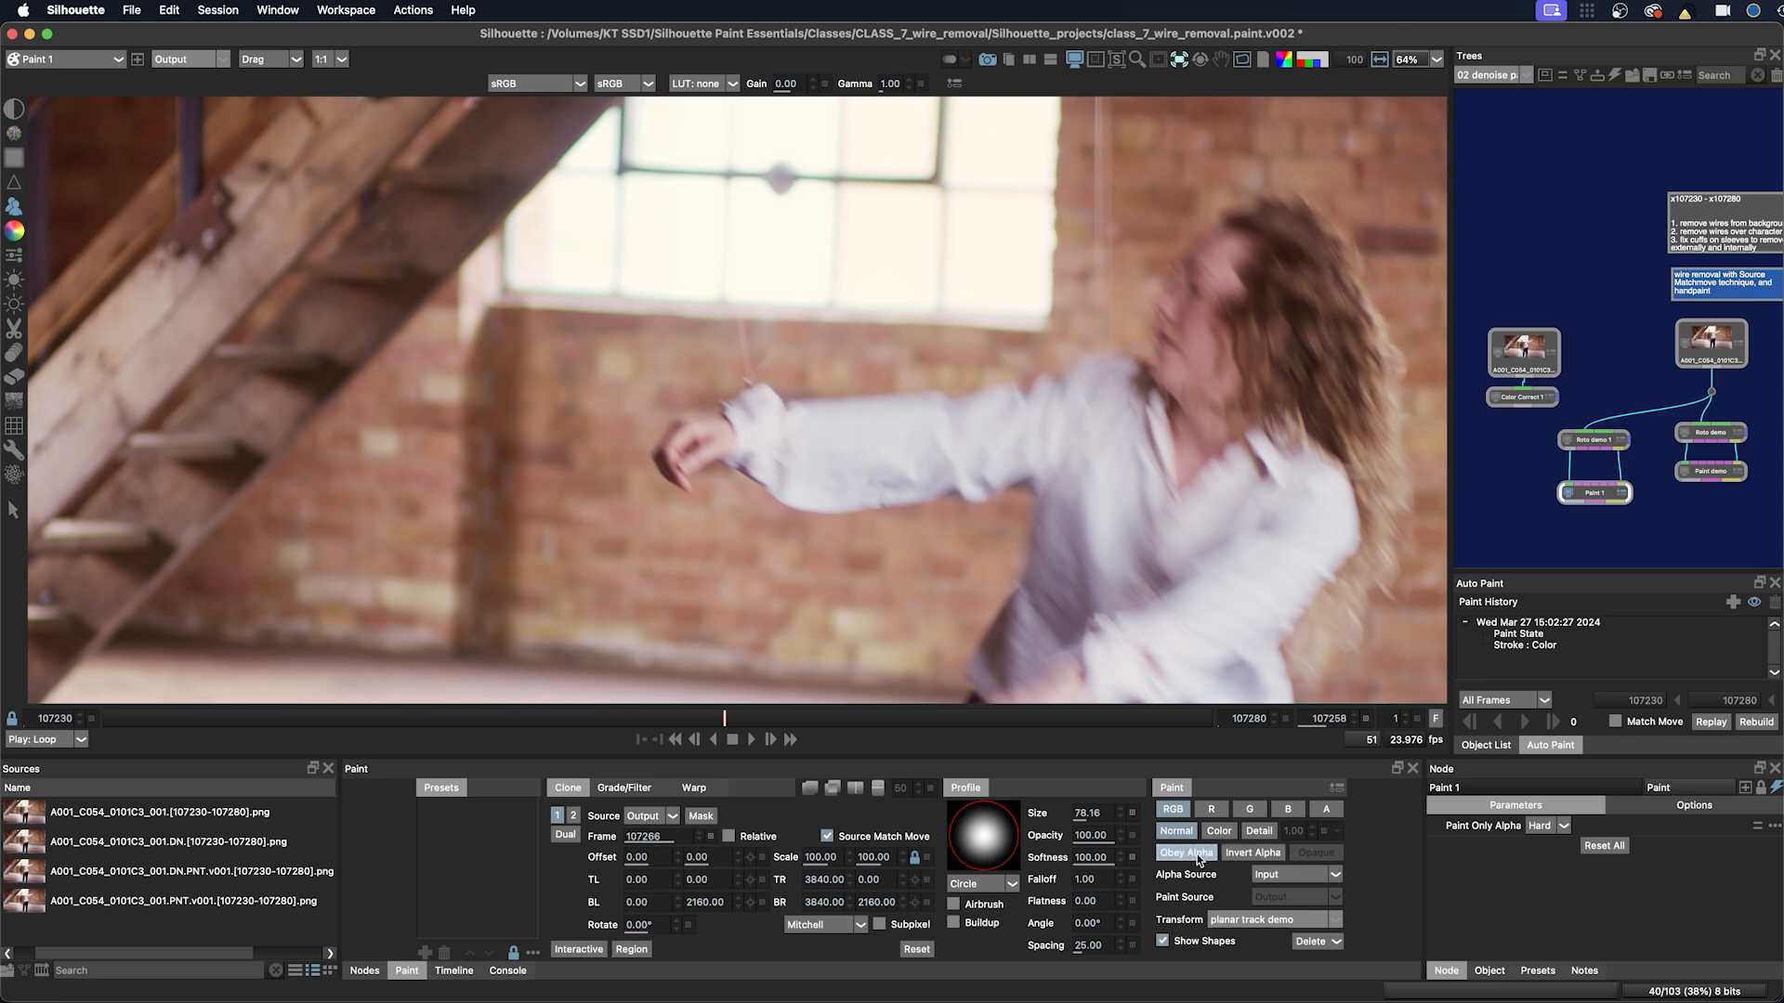
pyautogui.click(1247, 855)
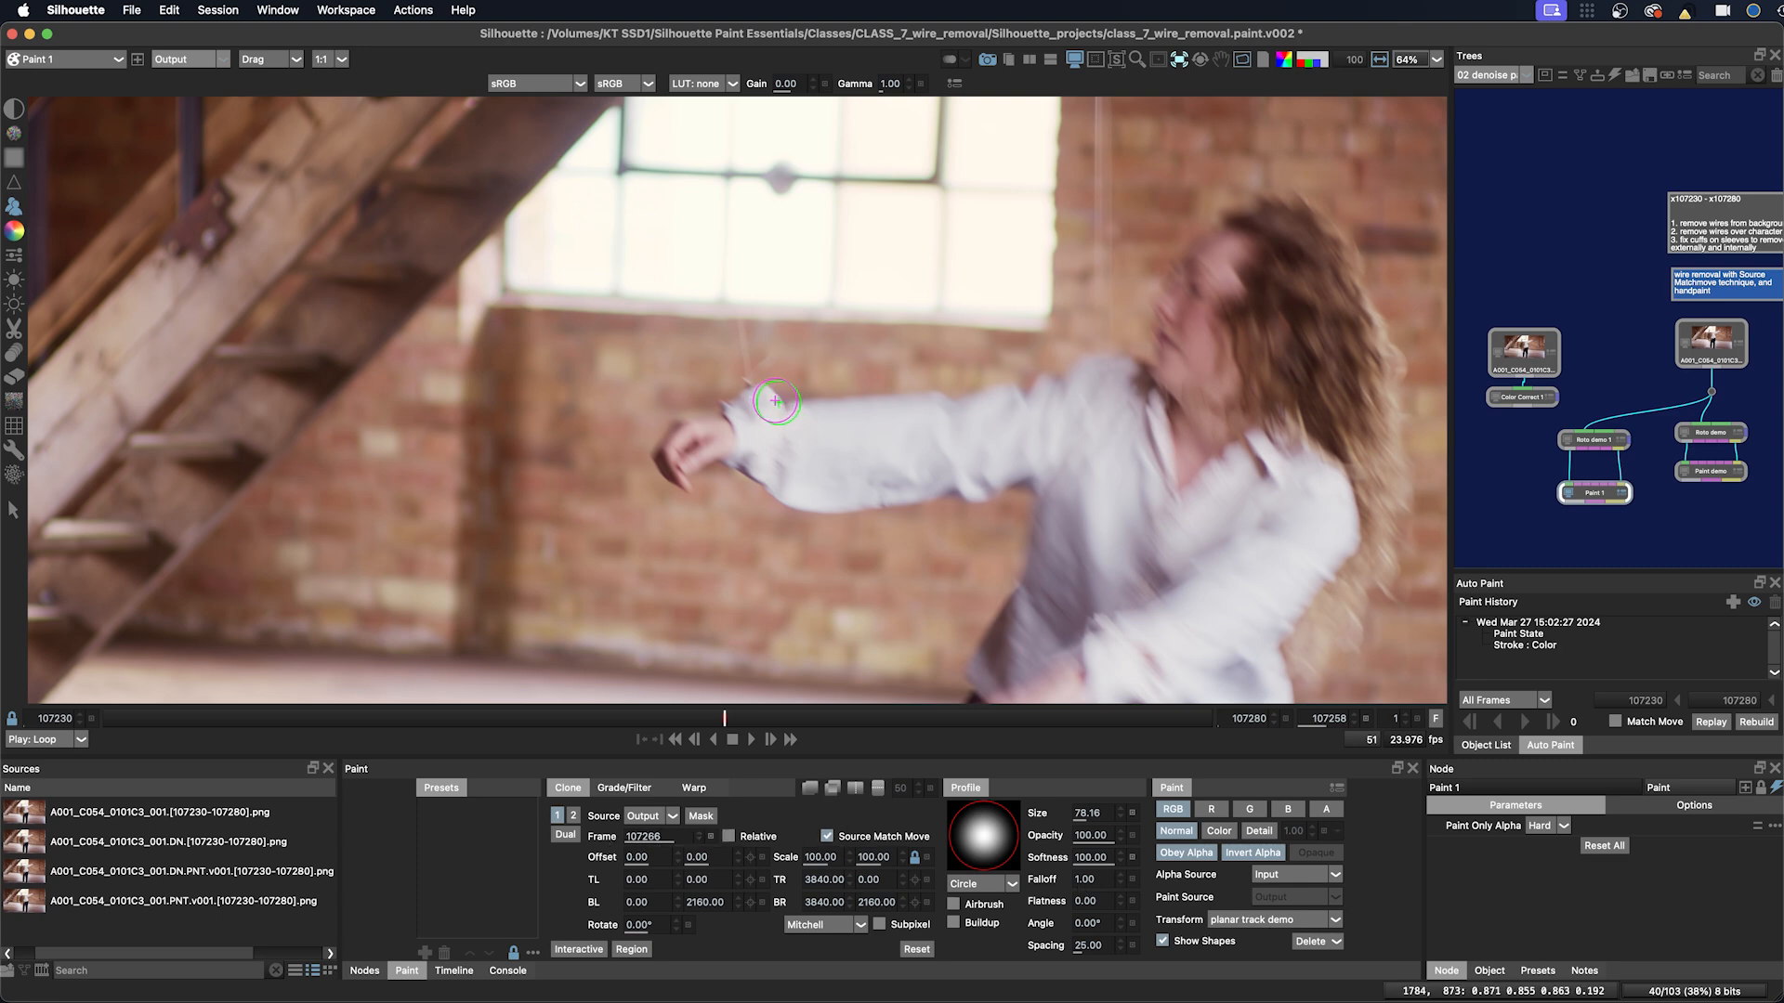
pyautogui.press('o')
pyautogui.press('o')
pyautogui.press('o')
pyautogui.press('o')
pyautogui.moveTo(792, 396)
pyautogui.mouseDown()
pyautogui.moveTo(734, 412)
pyautogui.moveTo(779, 374)
pyautogui.moveTo(831, 388)
pyautogui.mouseUp()
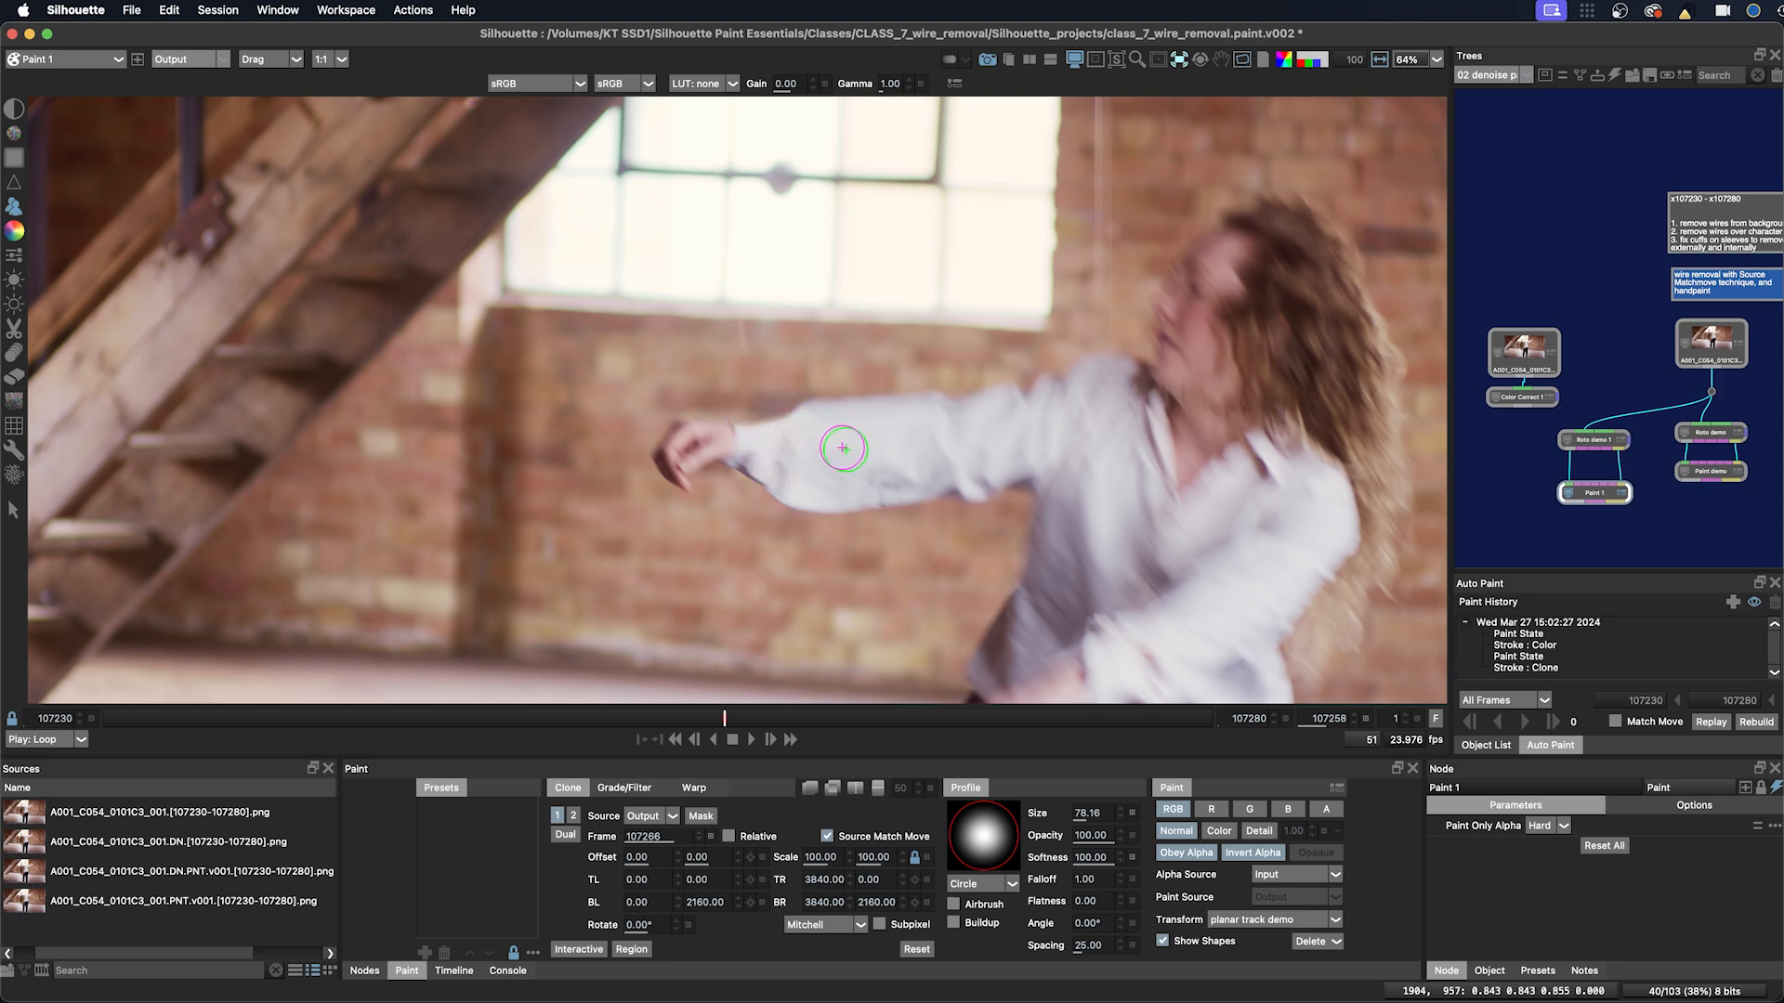
pyautogui.press('super+z')
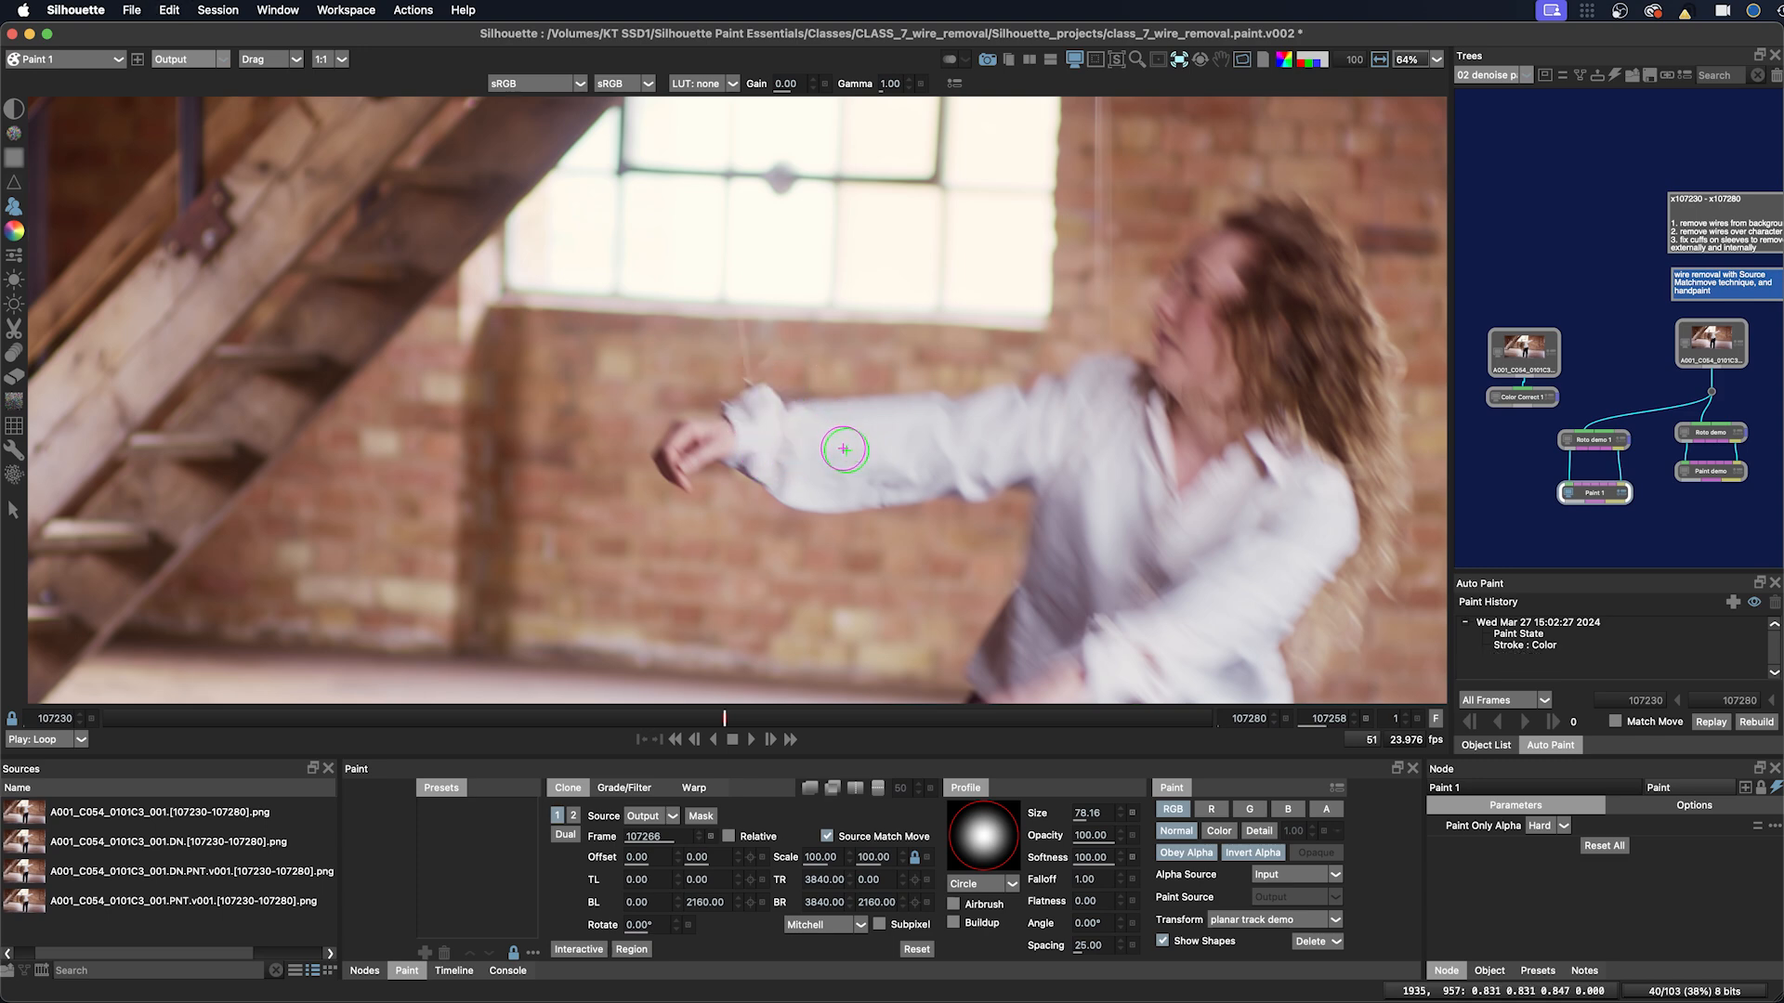
# Step: Set Alpha Source to Output and clone out the wire just above the dancer's wrist
pyautogui.click(1254, 877)
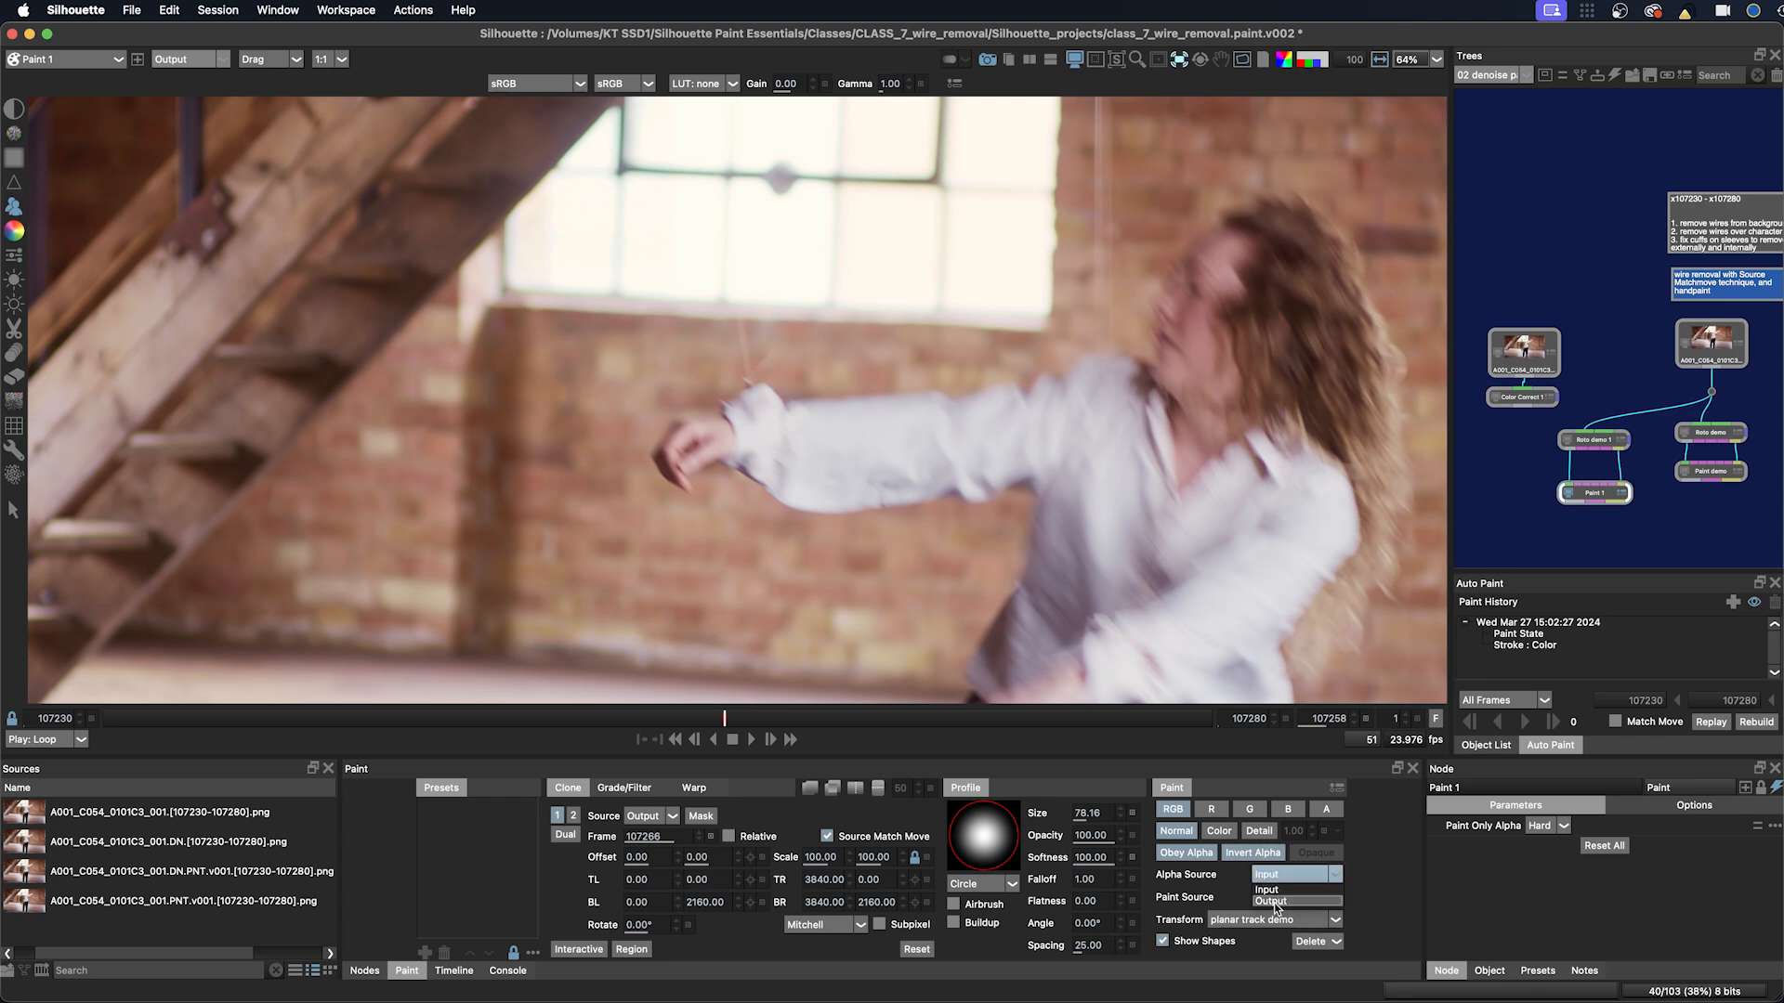
pyautogui.click(1274, 901)
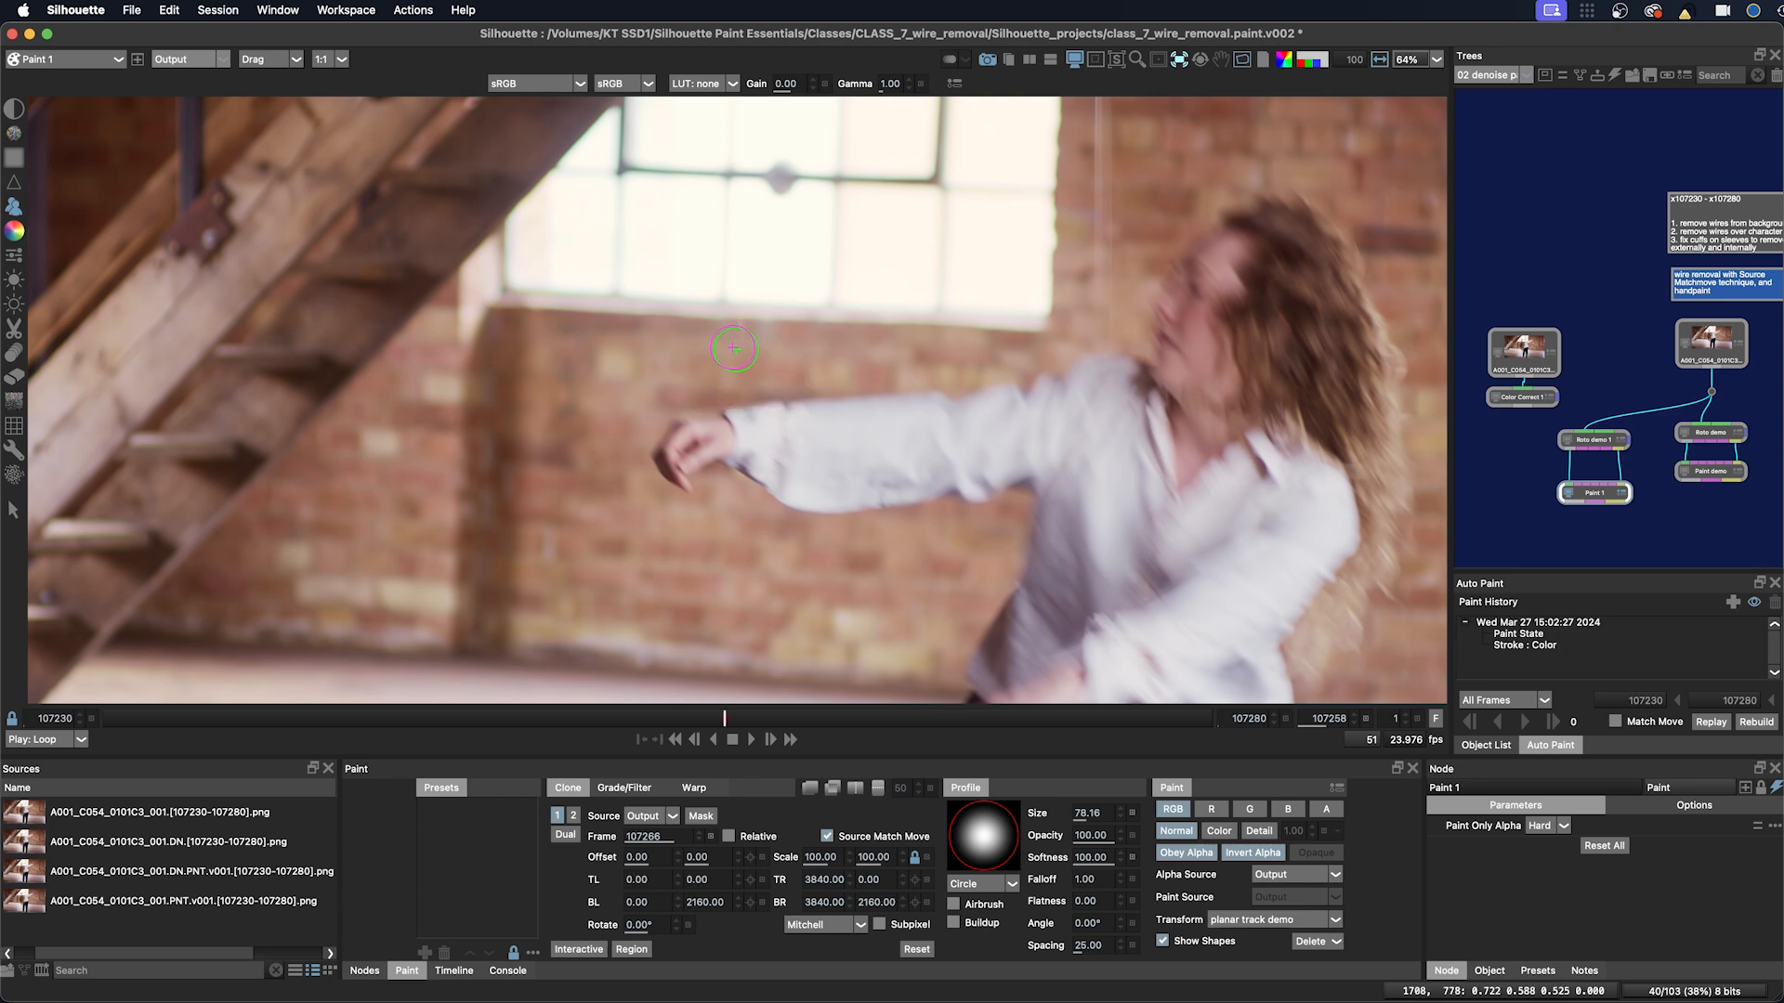
pyautogui.moveTo(723, 343); pyautogui.dragTo(813, 367)
# Step: On the next frame, switch back to the Color brush and turn off Obey Alpha
pyautogui.press('Right')
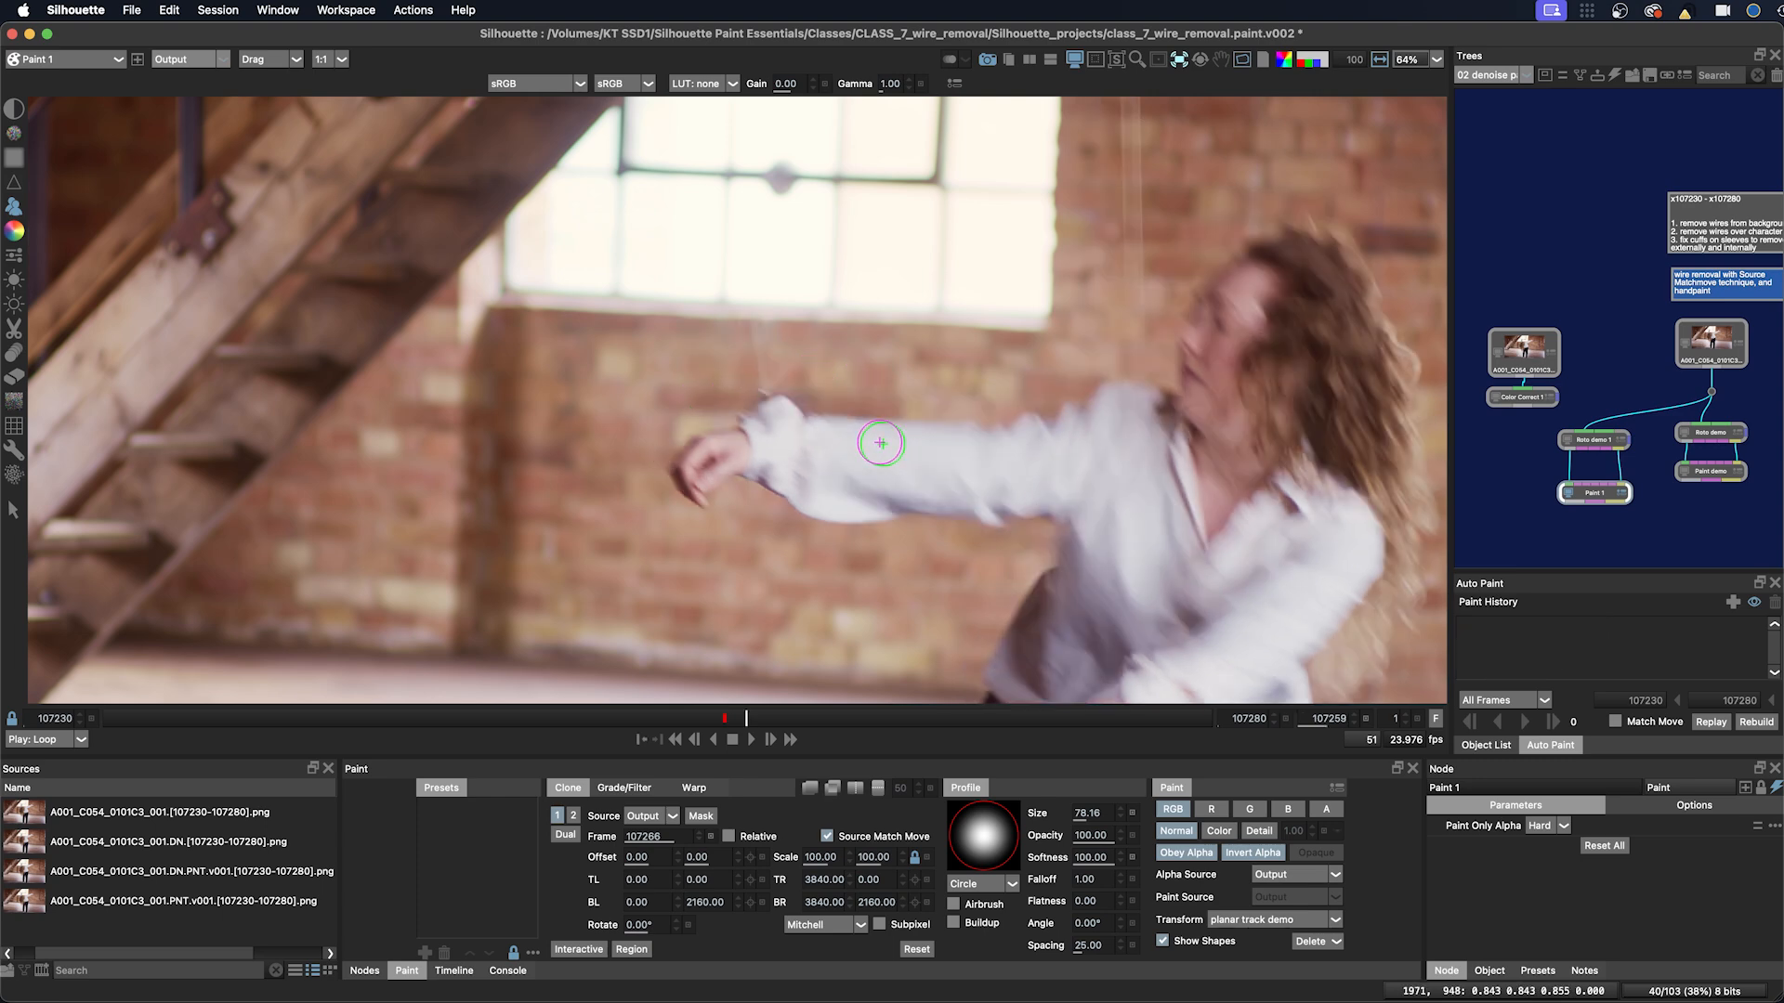
pyautogui.click(14, 230)
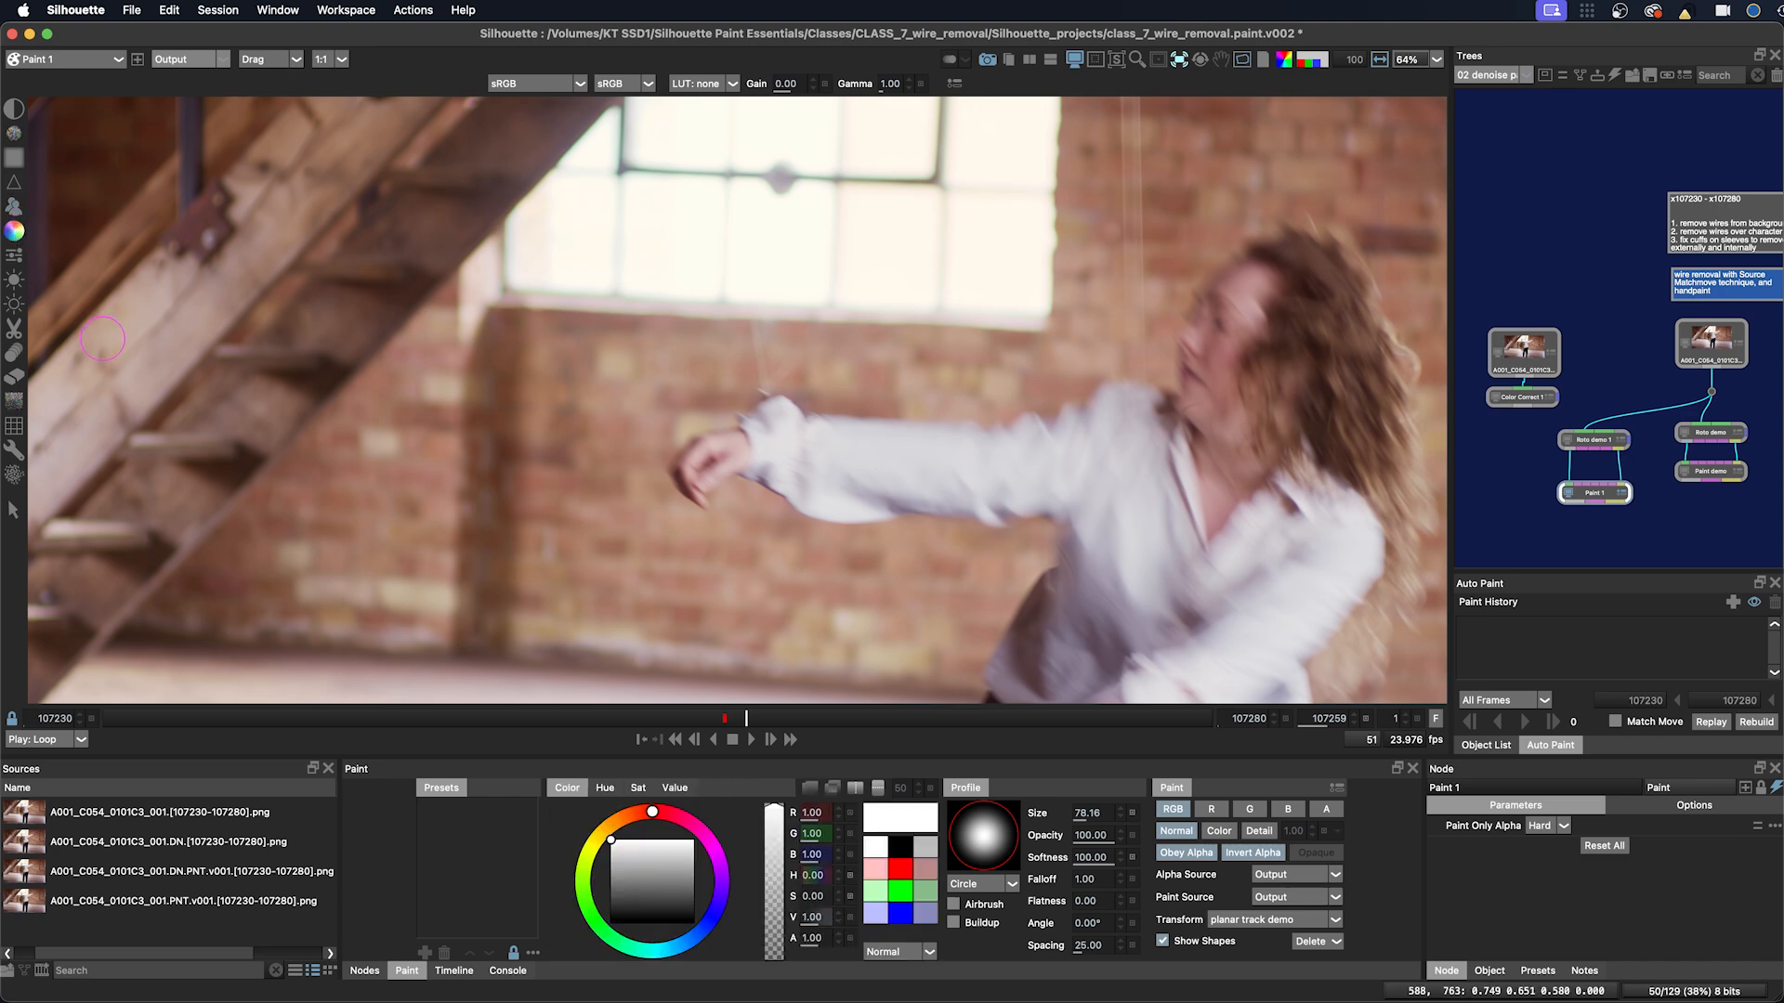
pyautogui.click(1325, 810)
pyautogui.click(1188, 854)
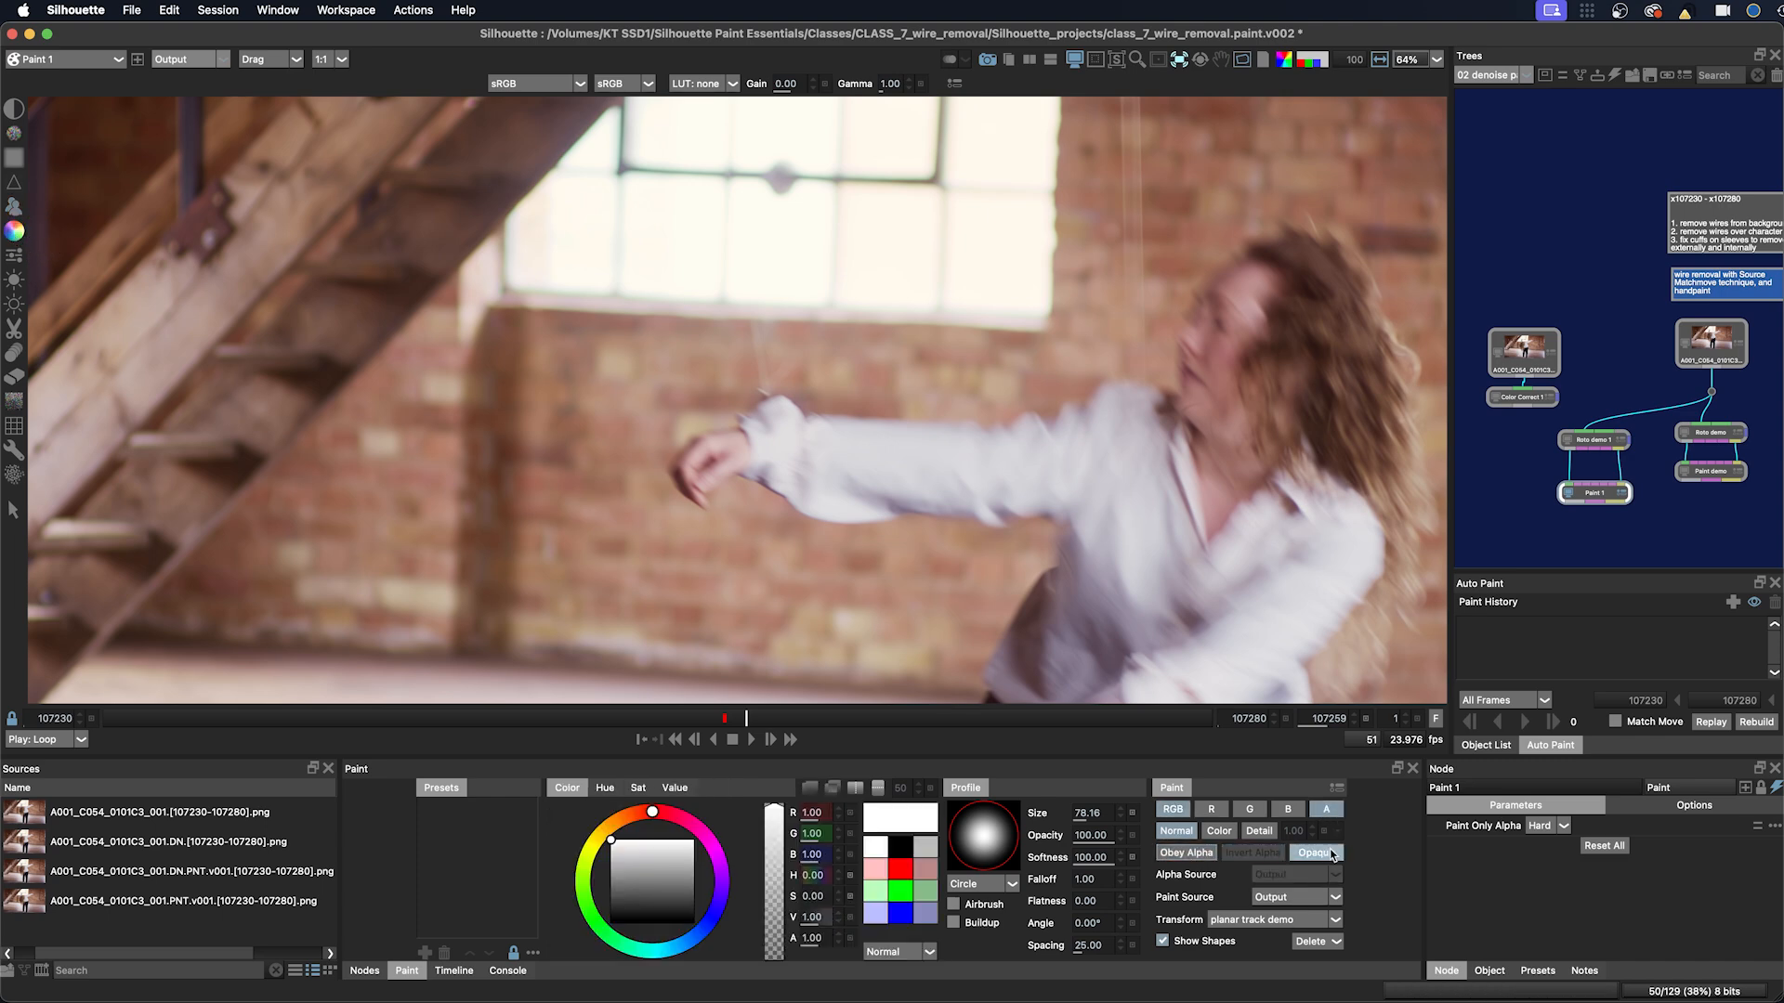
pyautogui.click(1180, 811)
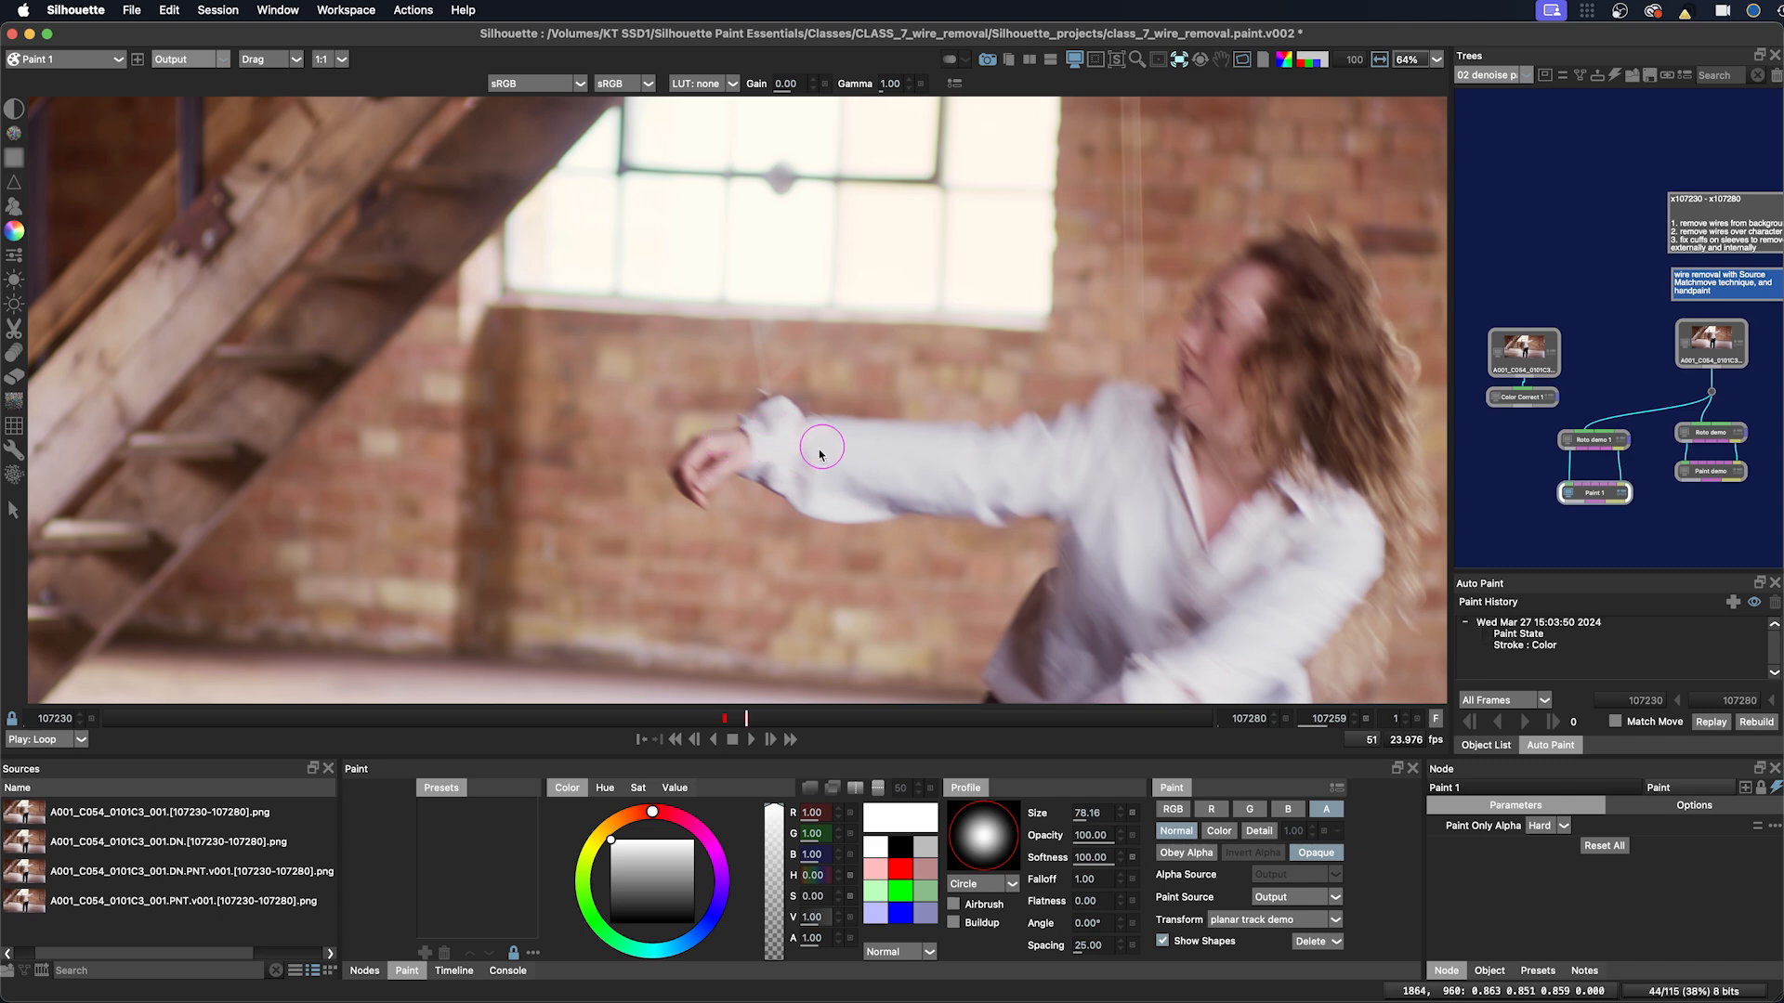
# Step: Paint color strokes along the cuff on frames 107262 and 107263, redoing the first attempt
pyautogui.press('a')
pyautogui.press('a')
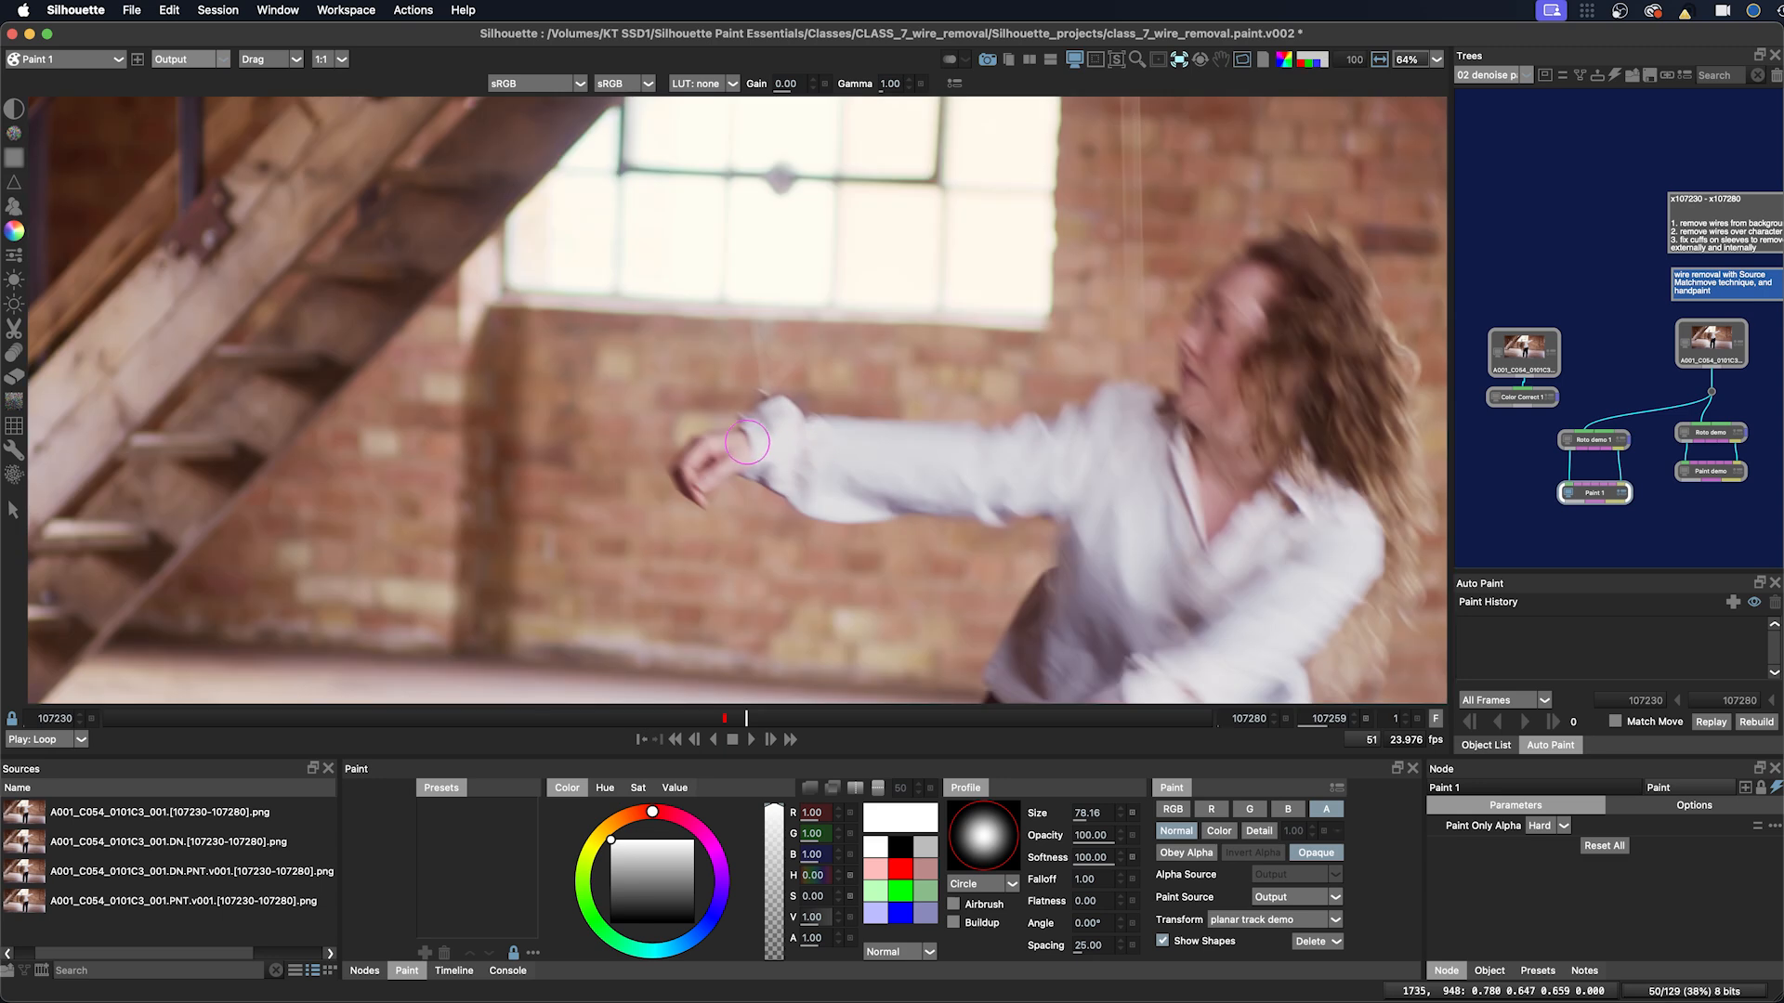
pyautogui.moveTo(758, 436)
pyautogui.mouseDown()
pyautogui.moveTo(824, 434)
pyautogui.moveTo(703, 445)
pyautogui.moveTo(863, 446)
pyautogui.moveTo(792, 461)
pyautogui.moveTo(898, 466)
pyautogui.moveTo(848, 461)
pyautogui.moveTo(911, 463)
pyautogui.mouseUp()
pyautogui.press('super+z')
pyautogui.press('Right')
pyautogui.click(764, 450)
pyautogui.press('Right')
pyautogui.press('Right')
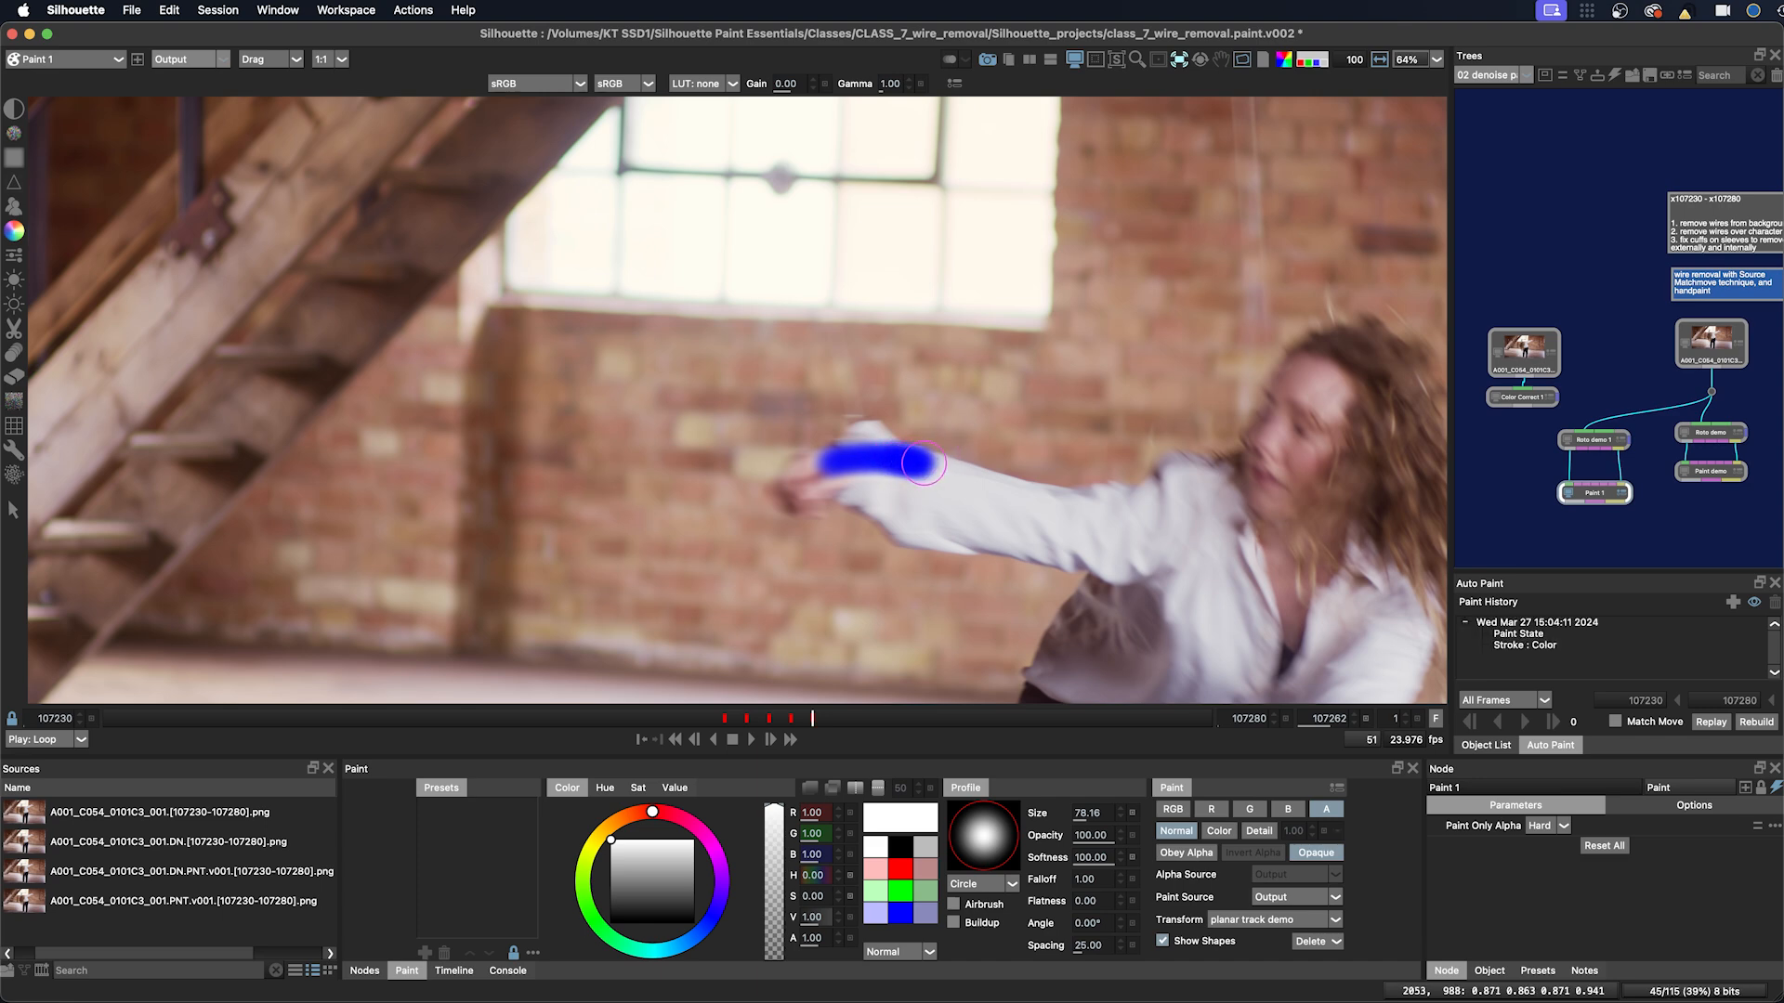
pyautogui.press('Right')
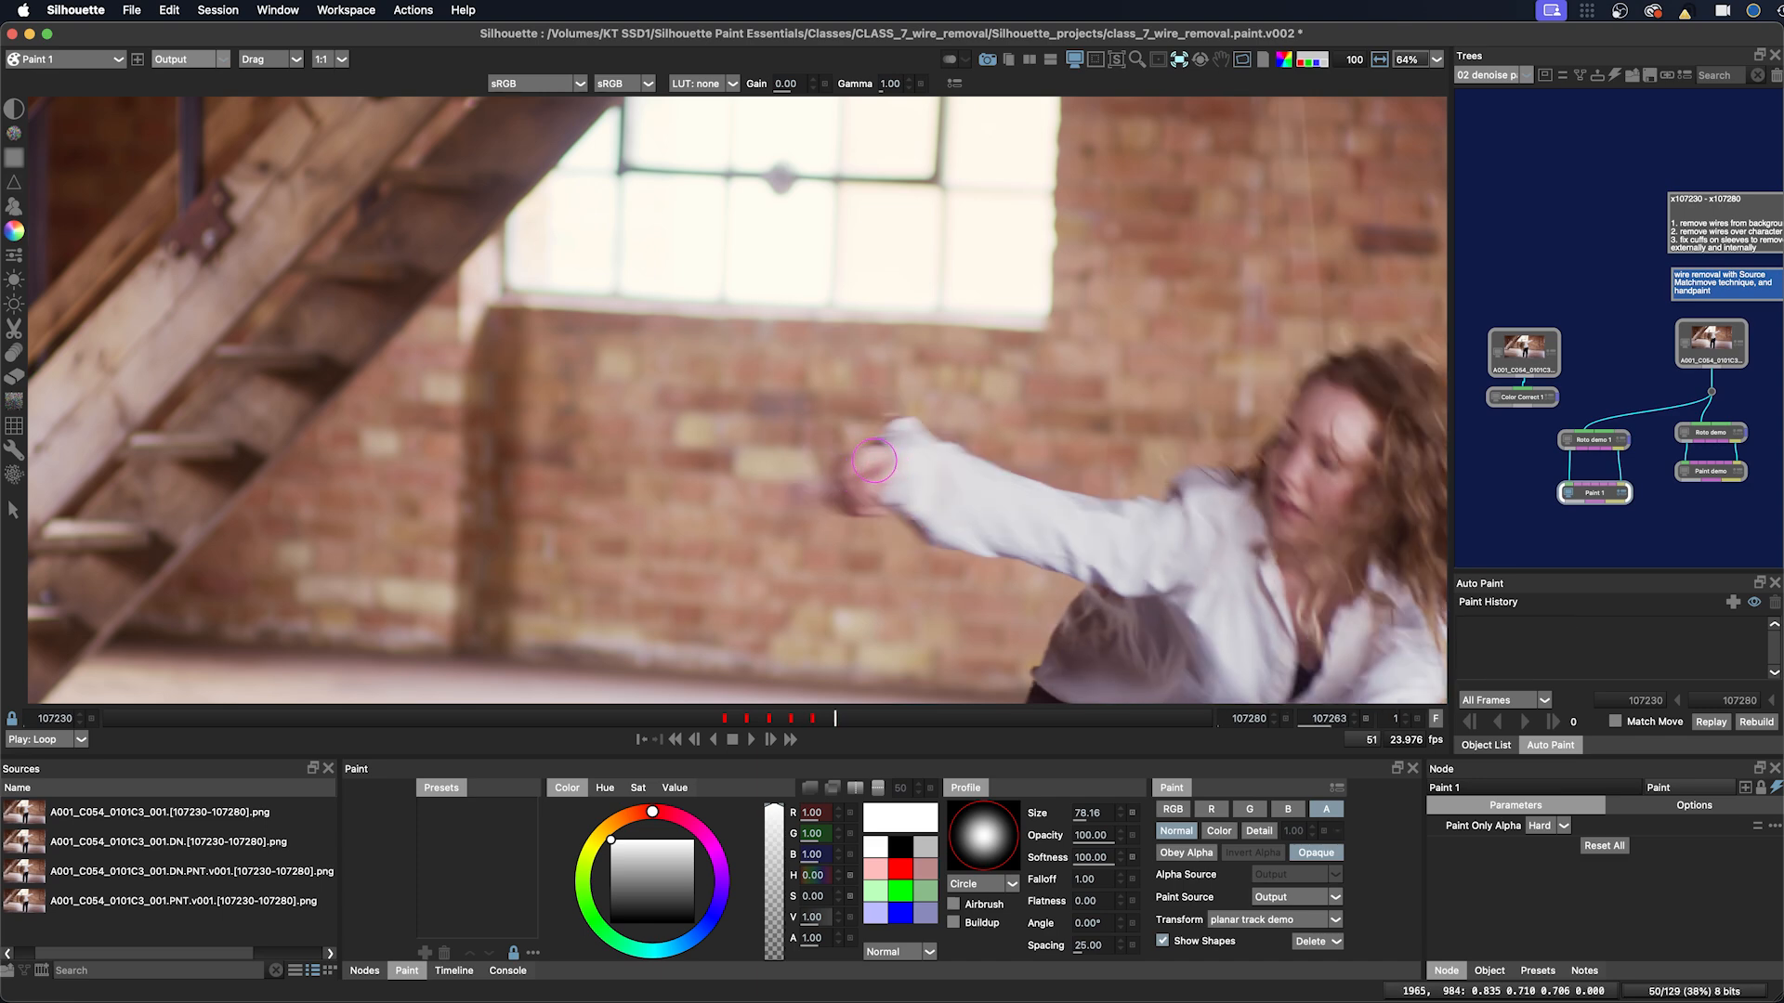
pyautogui.moveTo(919, 456)
pyautogui.mouseDown()
pyautogui.moveTo(943, 458)
pyautogui.moveTo(889, 459)
pyautogui.moveTo(952, 457)
pyautogui.mouseUp()
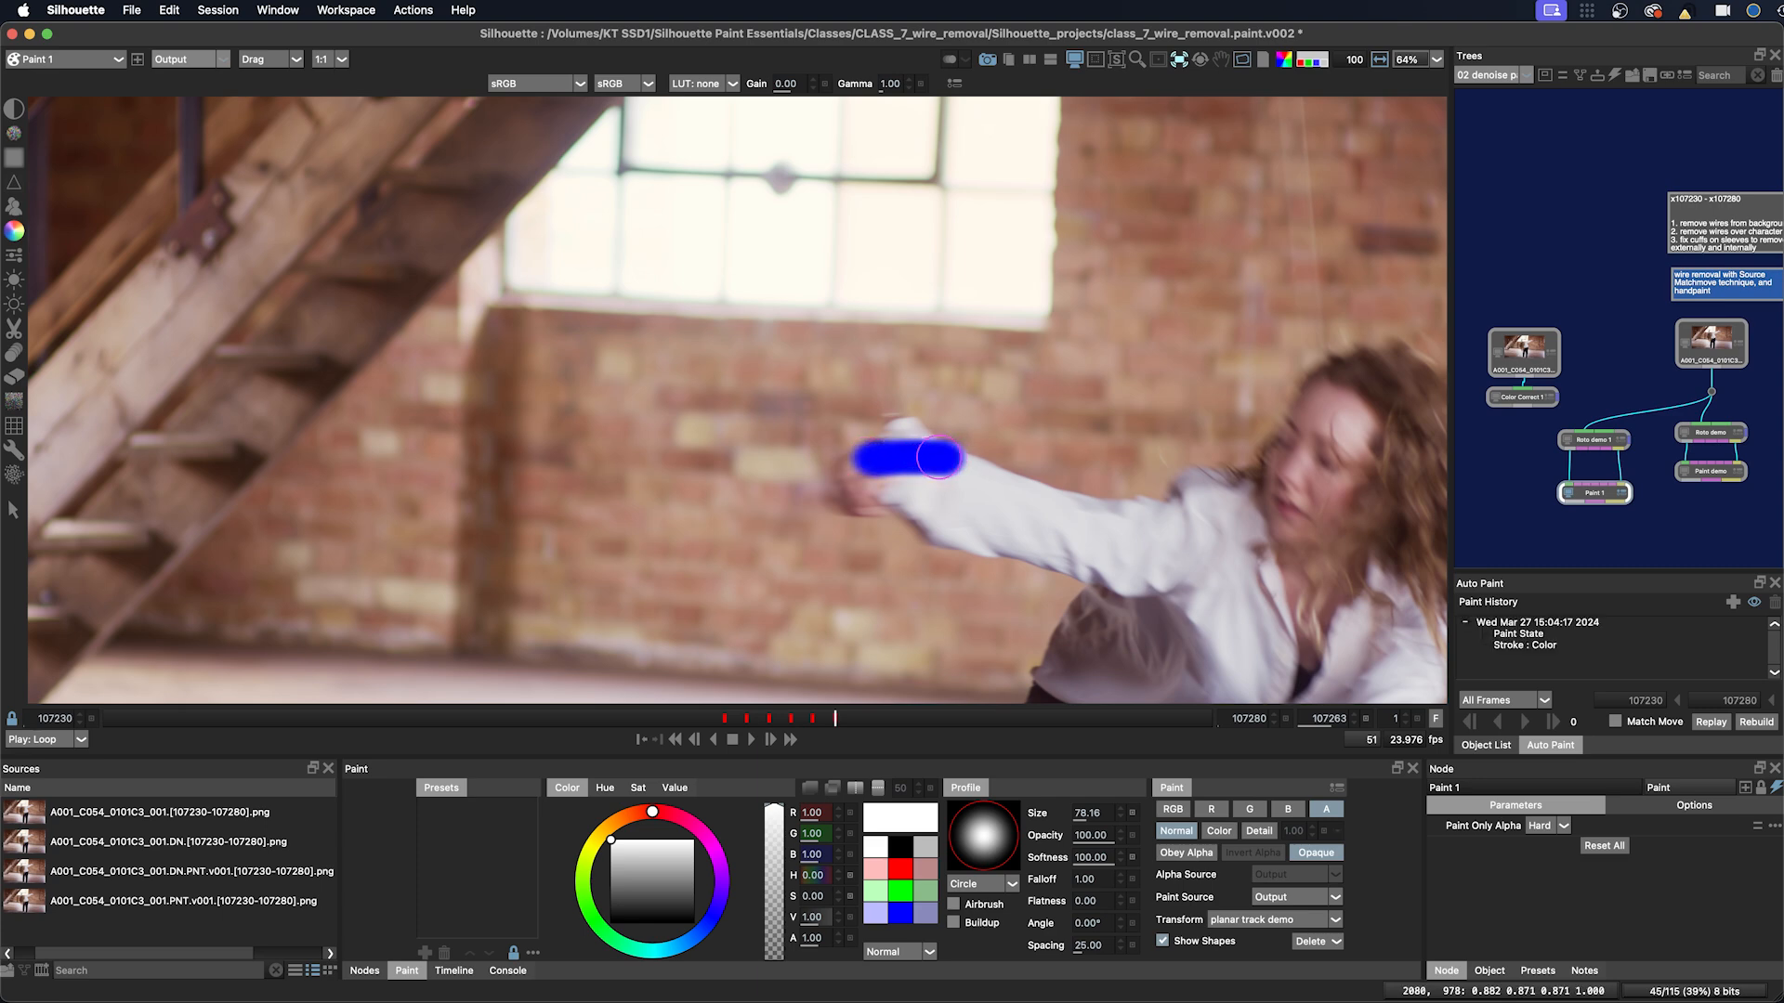
# Step: Return to frame 107259, switch to the Clone brush and enable Obey Alpha and Invert Alpha
pyautogui.press('Left')
pyautogui.press('Left')
pyautogui.press('Left')
pyautogui.press('Left')
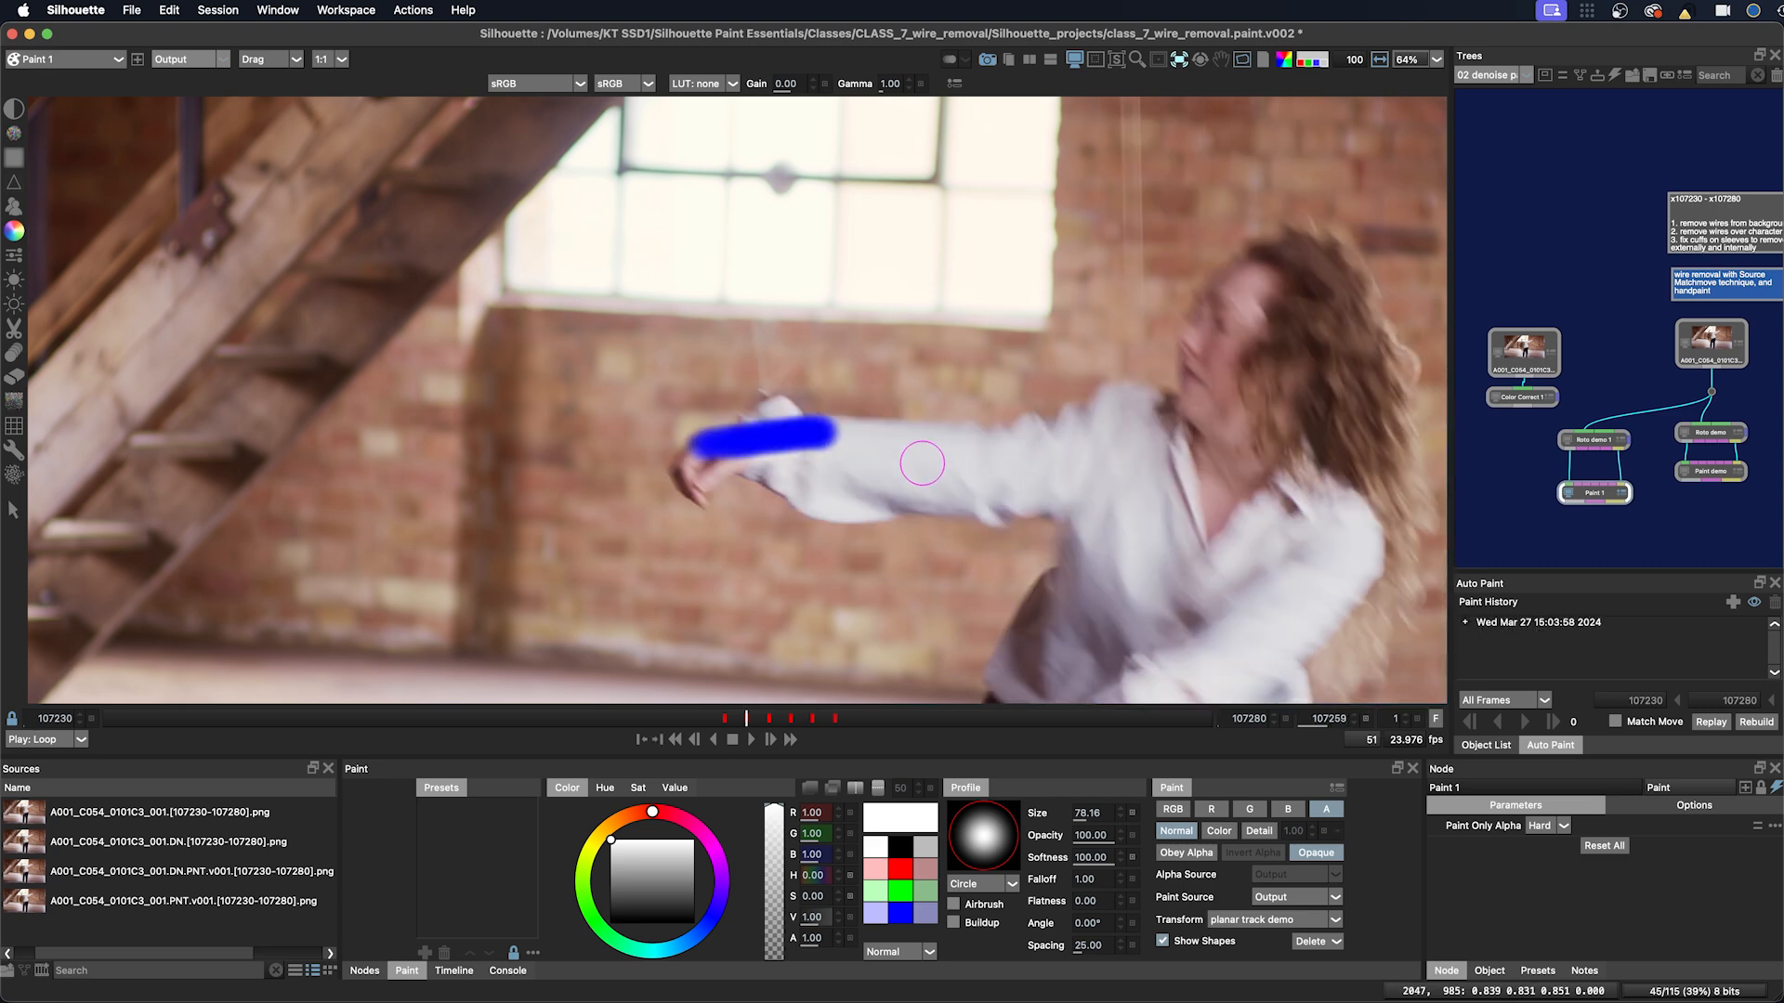
pyautogui.press('c')
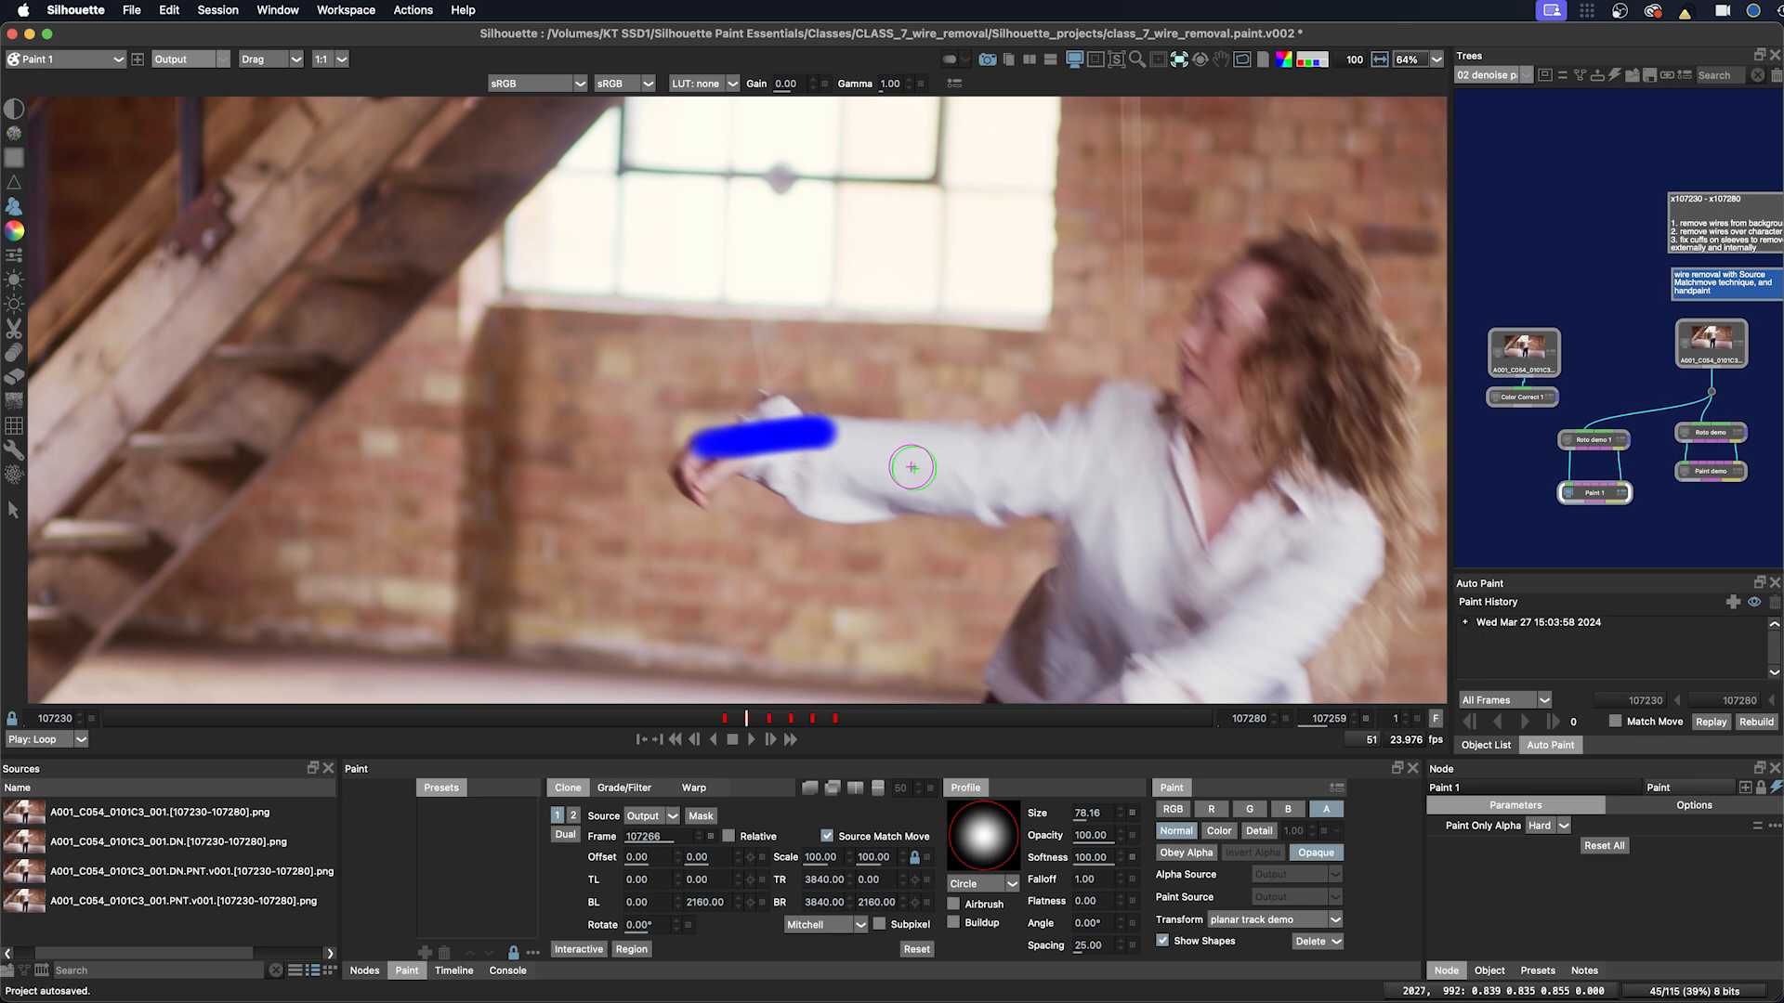
pyautogui.press('a')
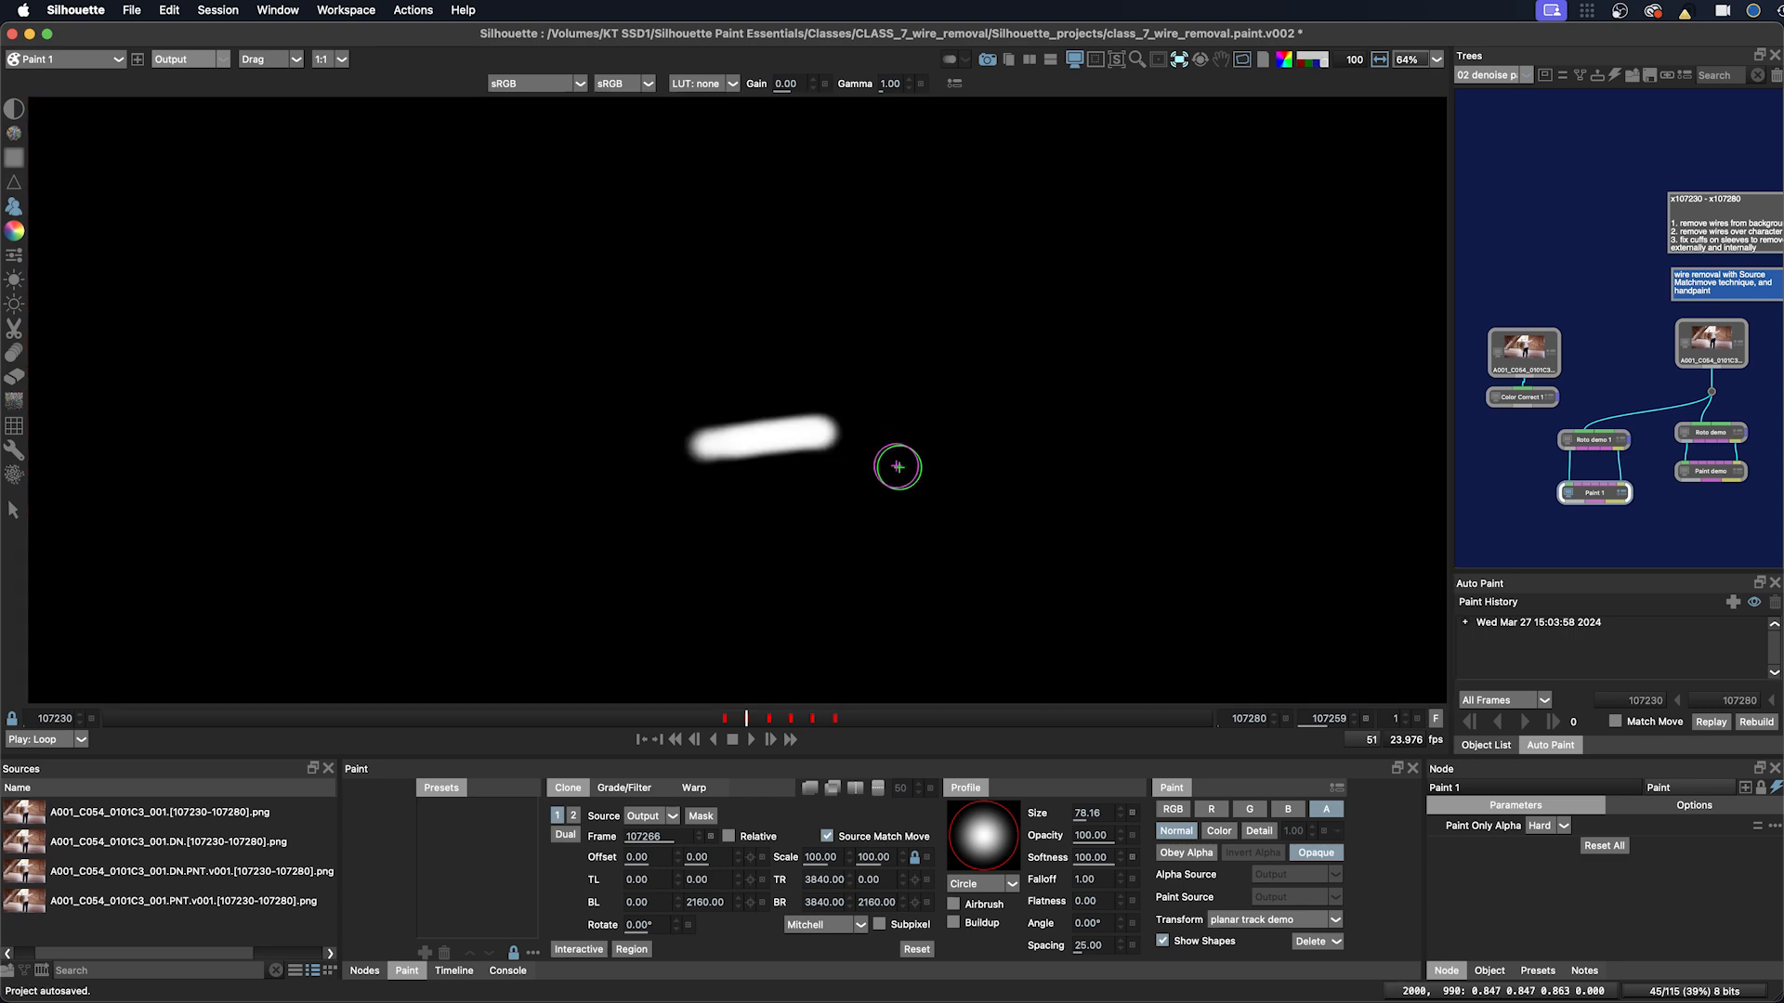
pyautogui.press('a')
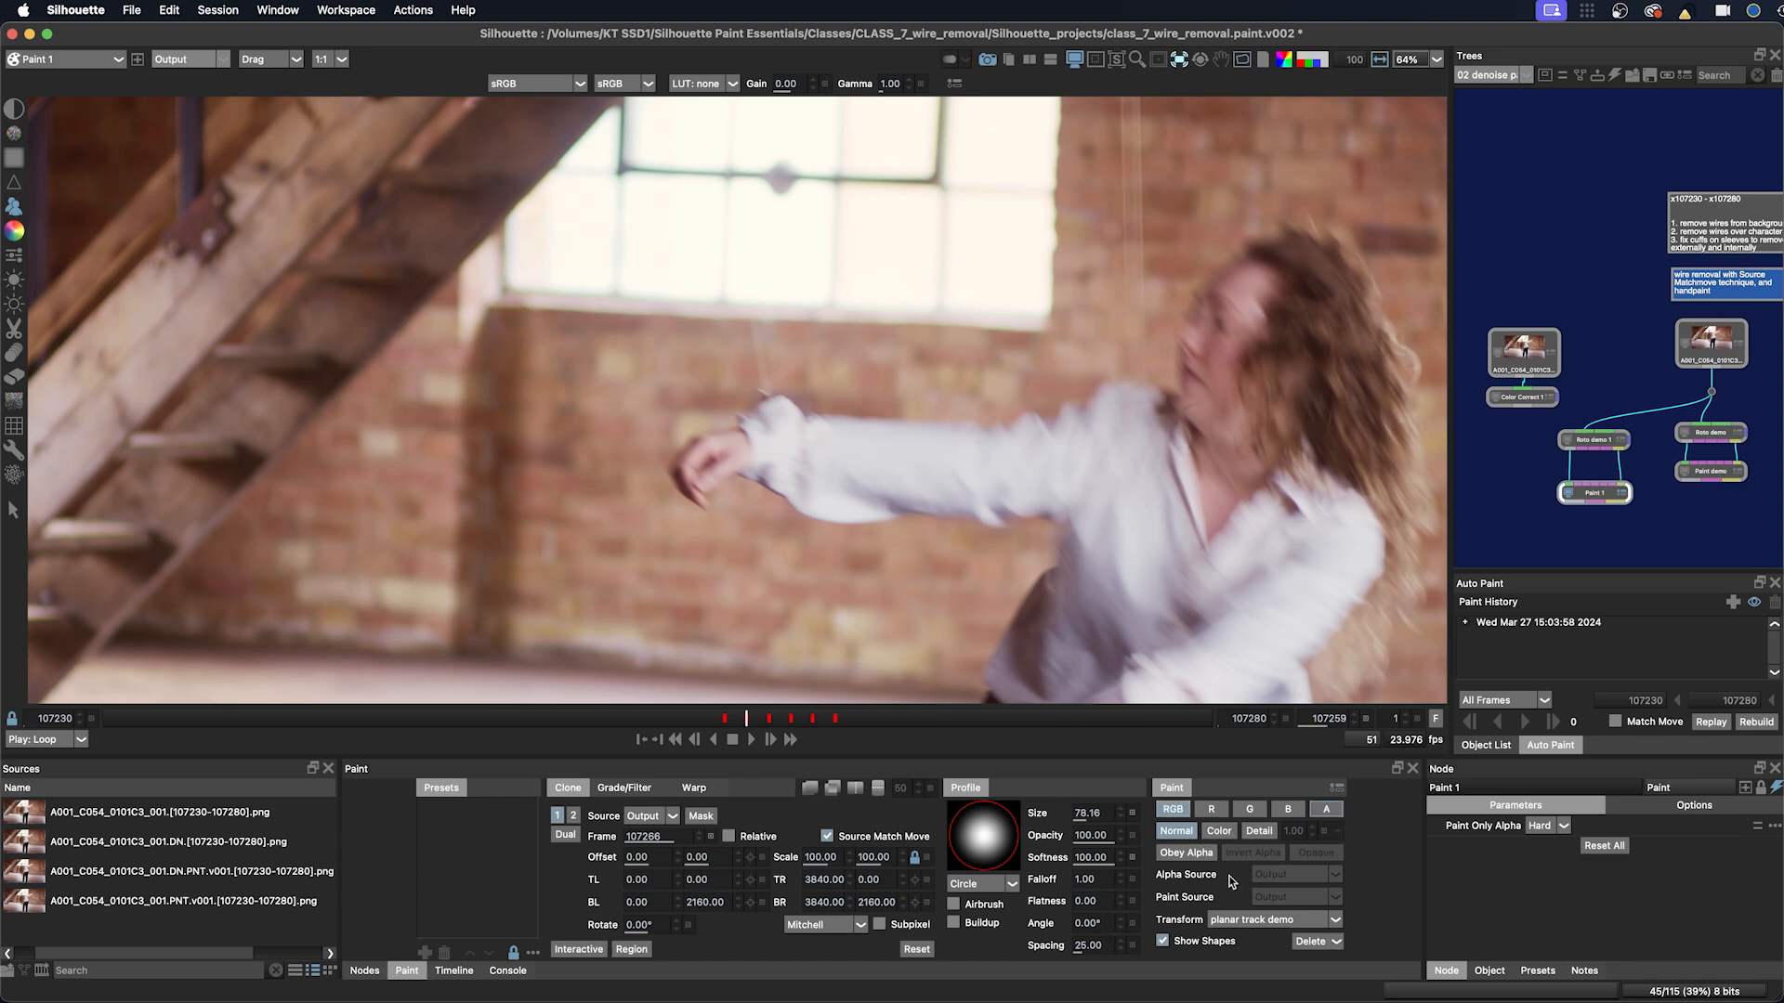
pyautogui.click(1171, 854)
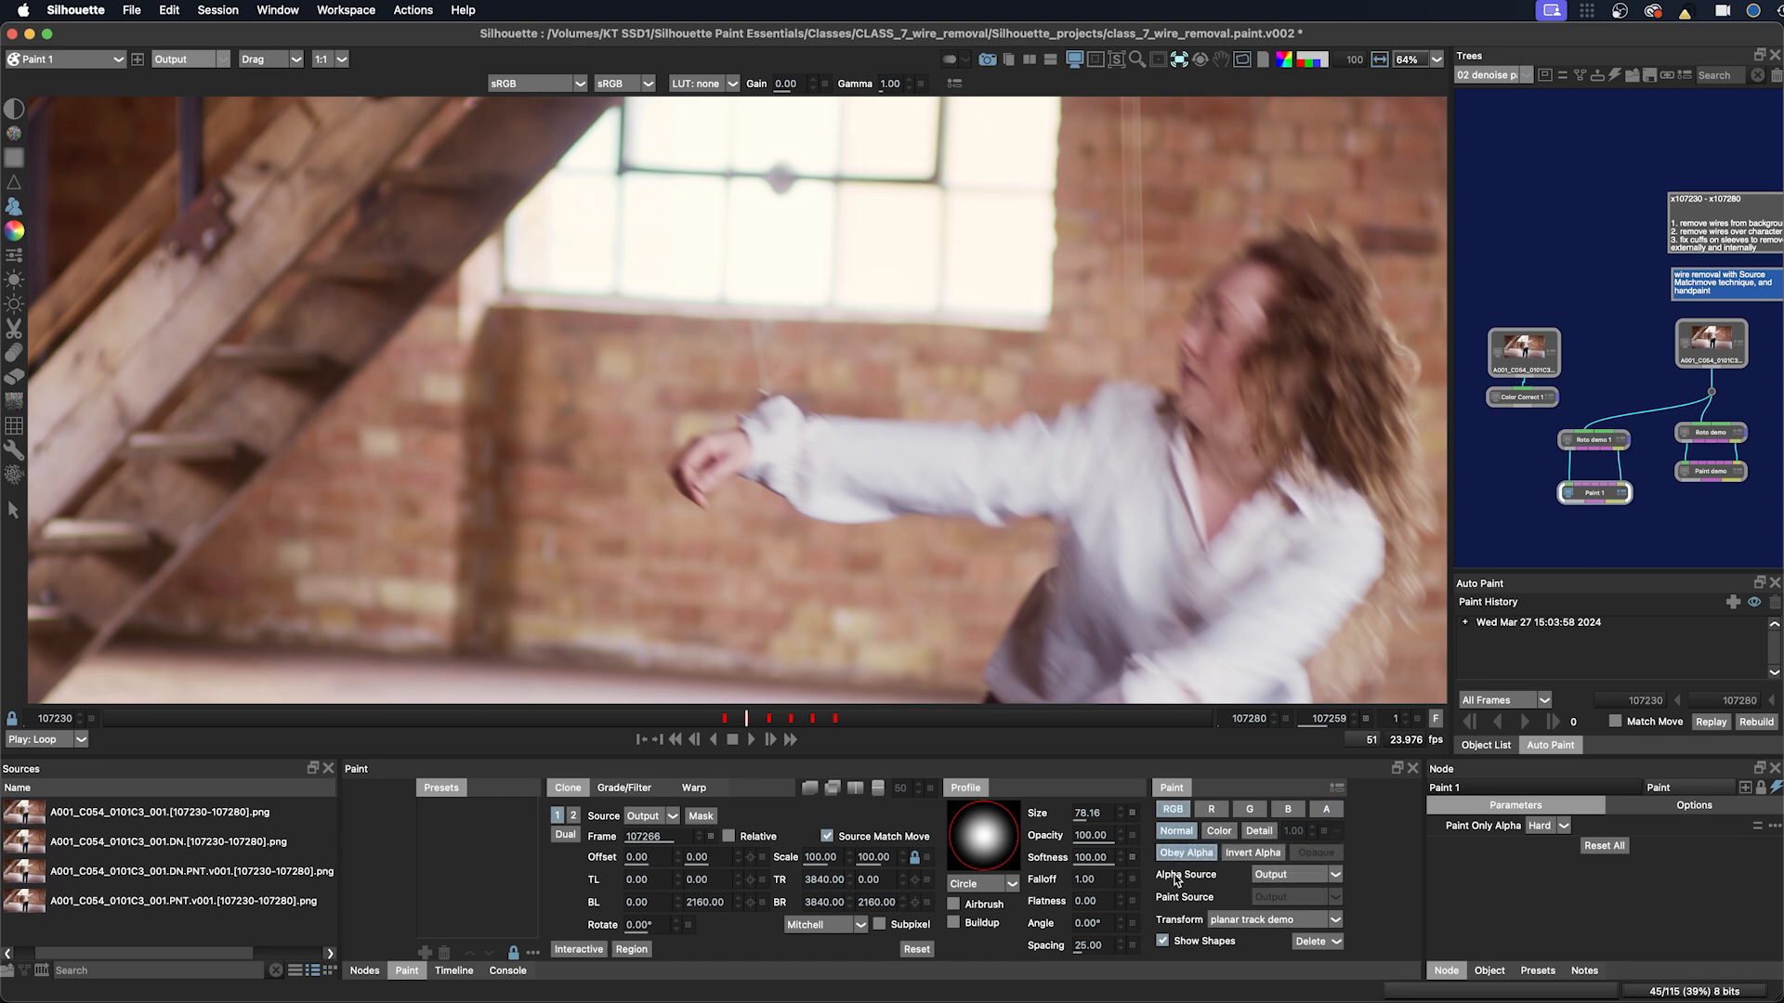
pyautogui.click(1249, 856)
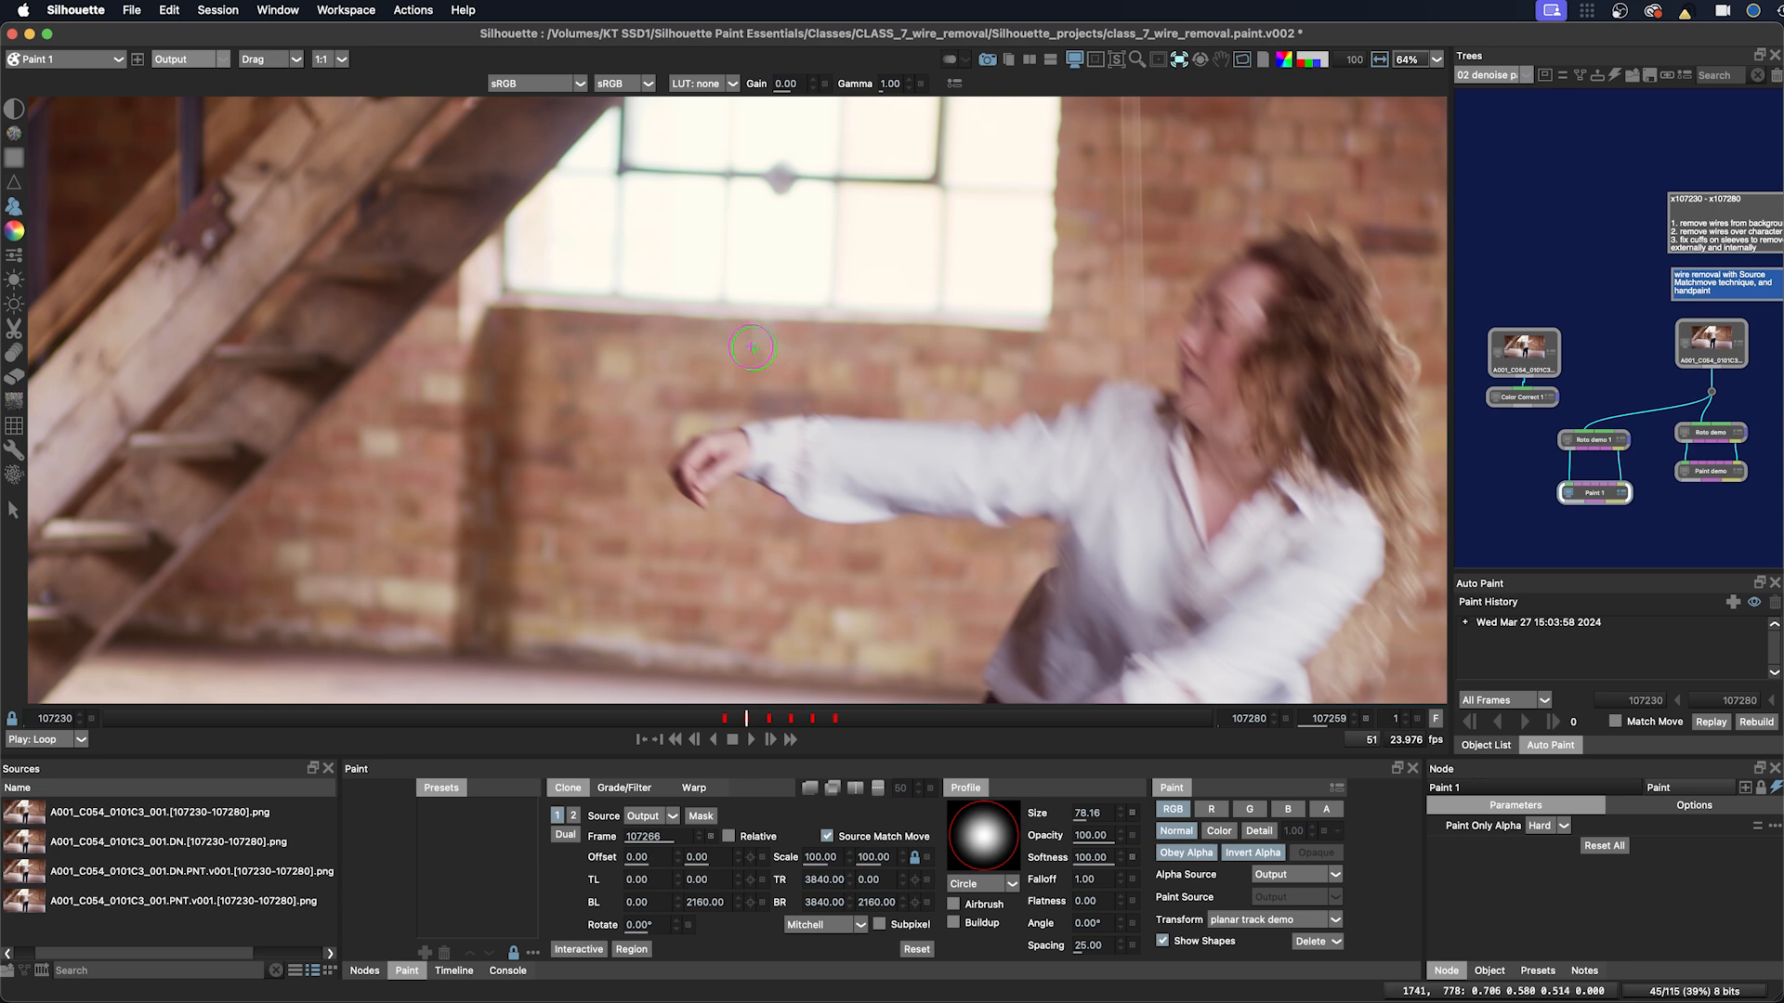
# Step: Clone out the wire above the arm on the following frames up to 107263
pyautogui.press('Right')
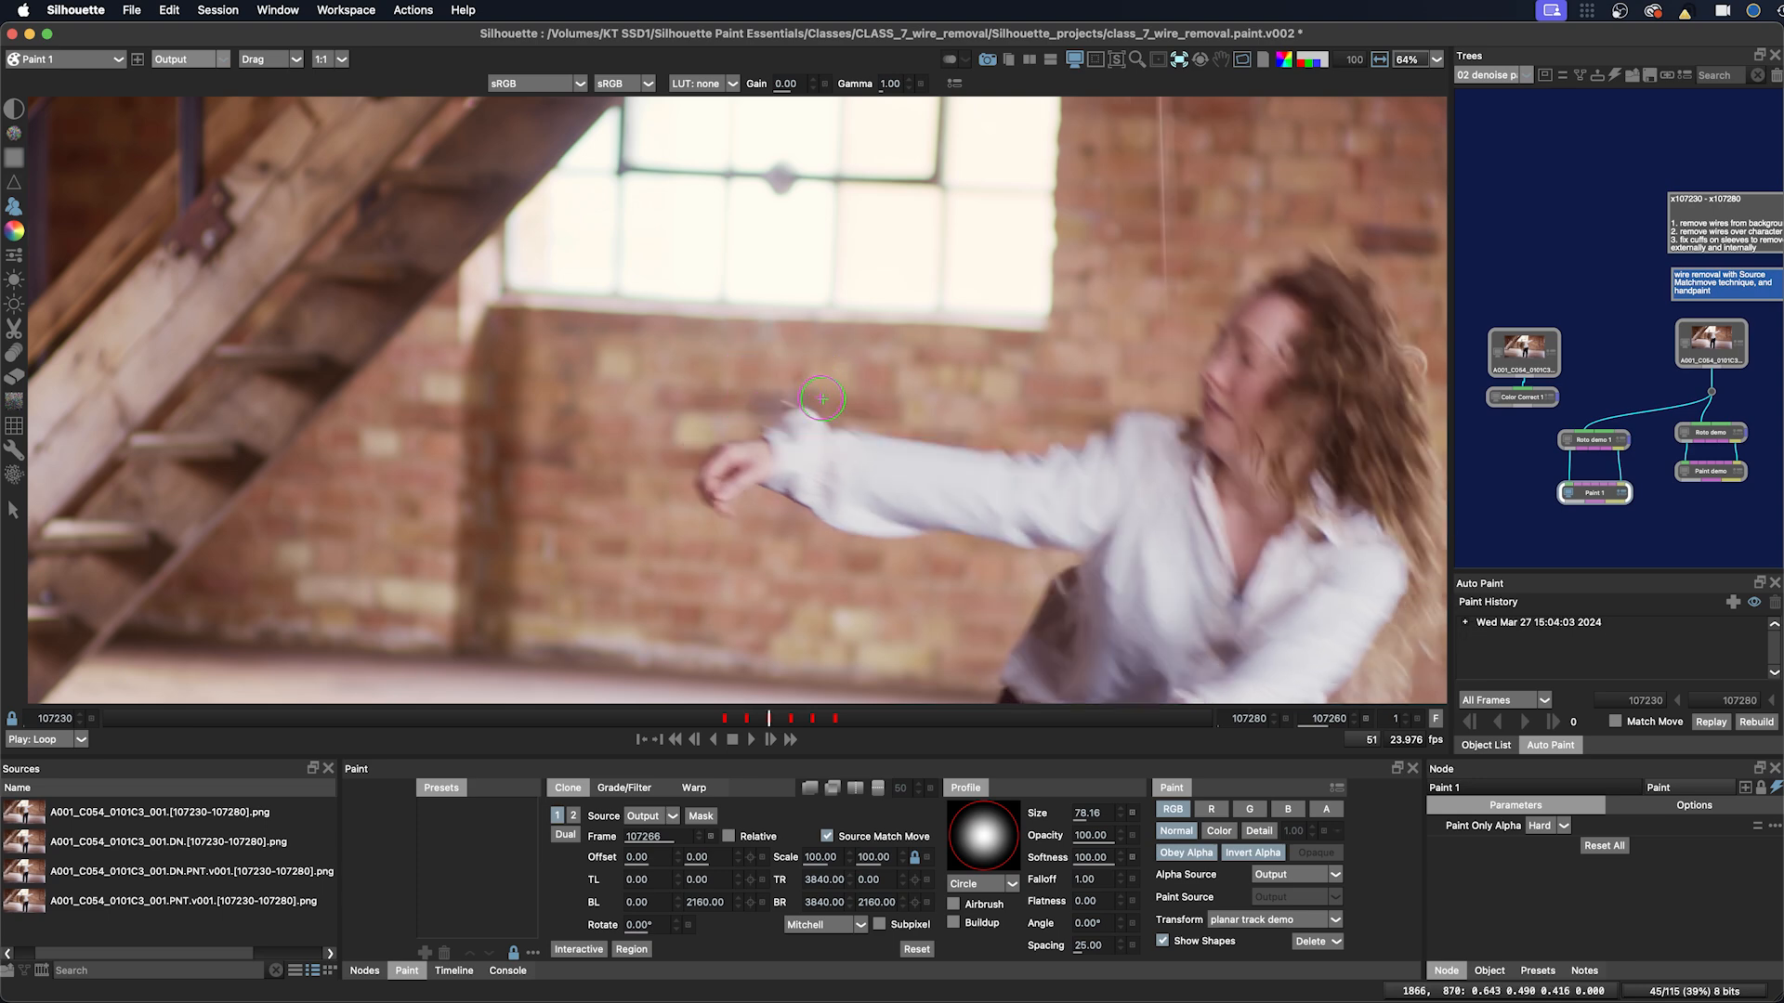
pyautogui.press('o')
pyautogui.press('o')
pyautogui.moveTo(840, 420)
pyautogui.mouseDown()
pyautogui.moveTo(785, 422)
pyautogui.moveTo(832, 417)
pyautogui.mouseUp()
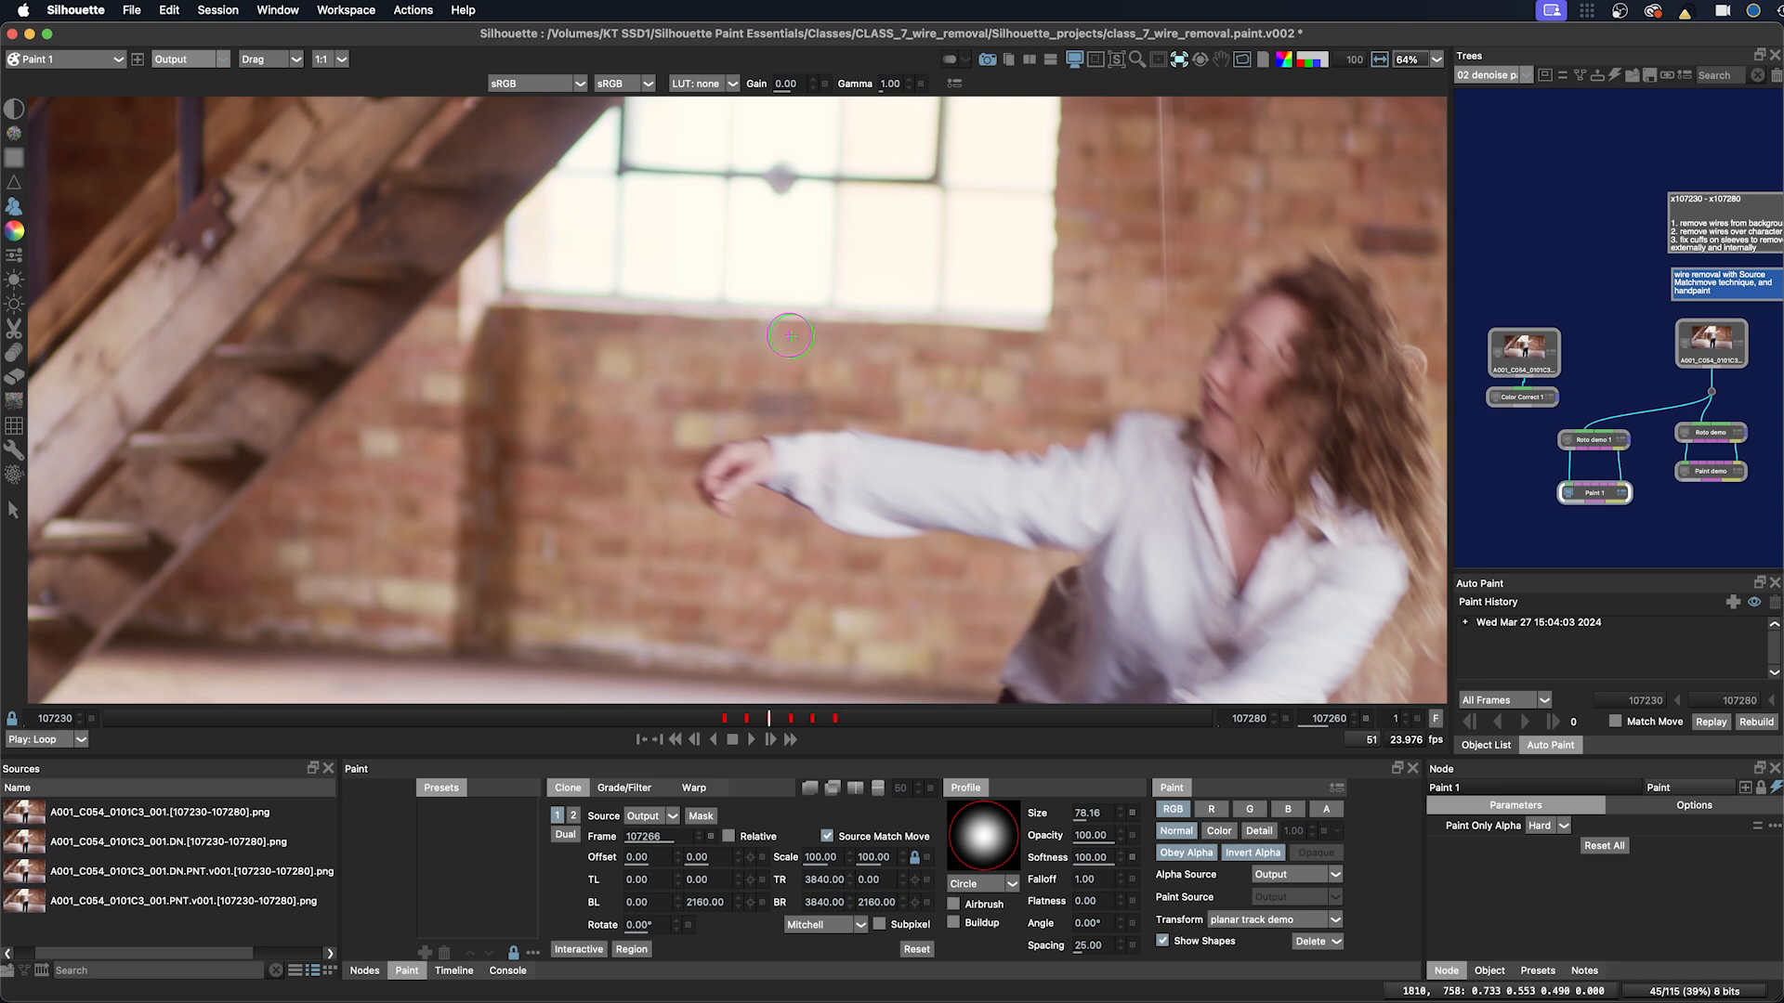
pyautogui.press('Right')
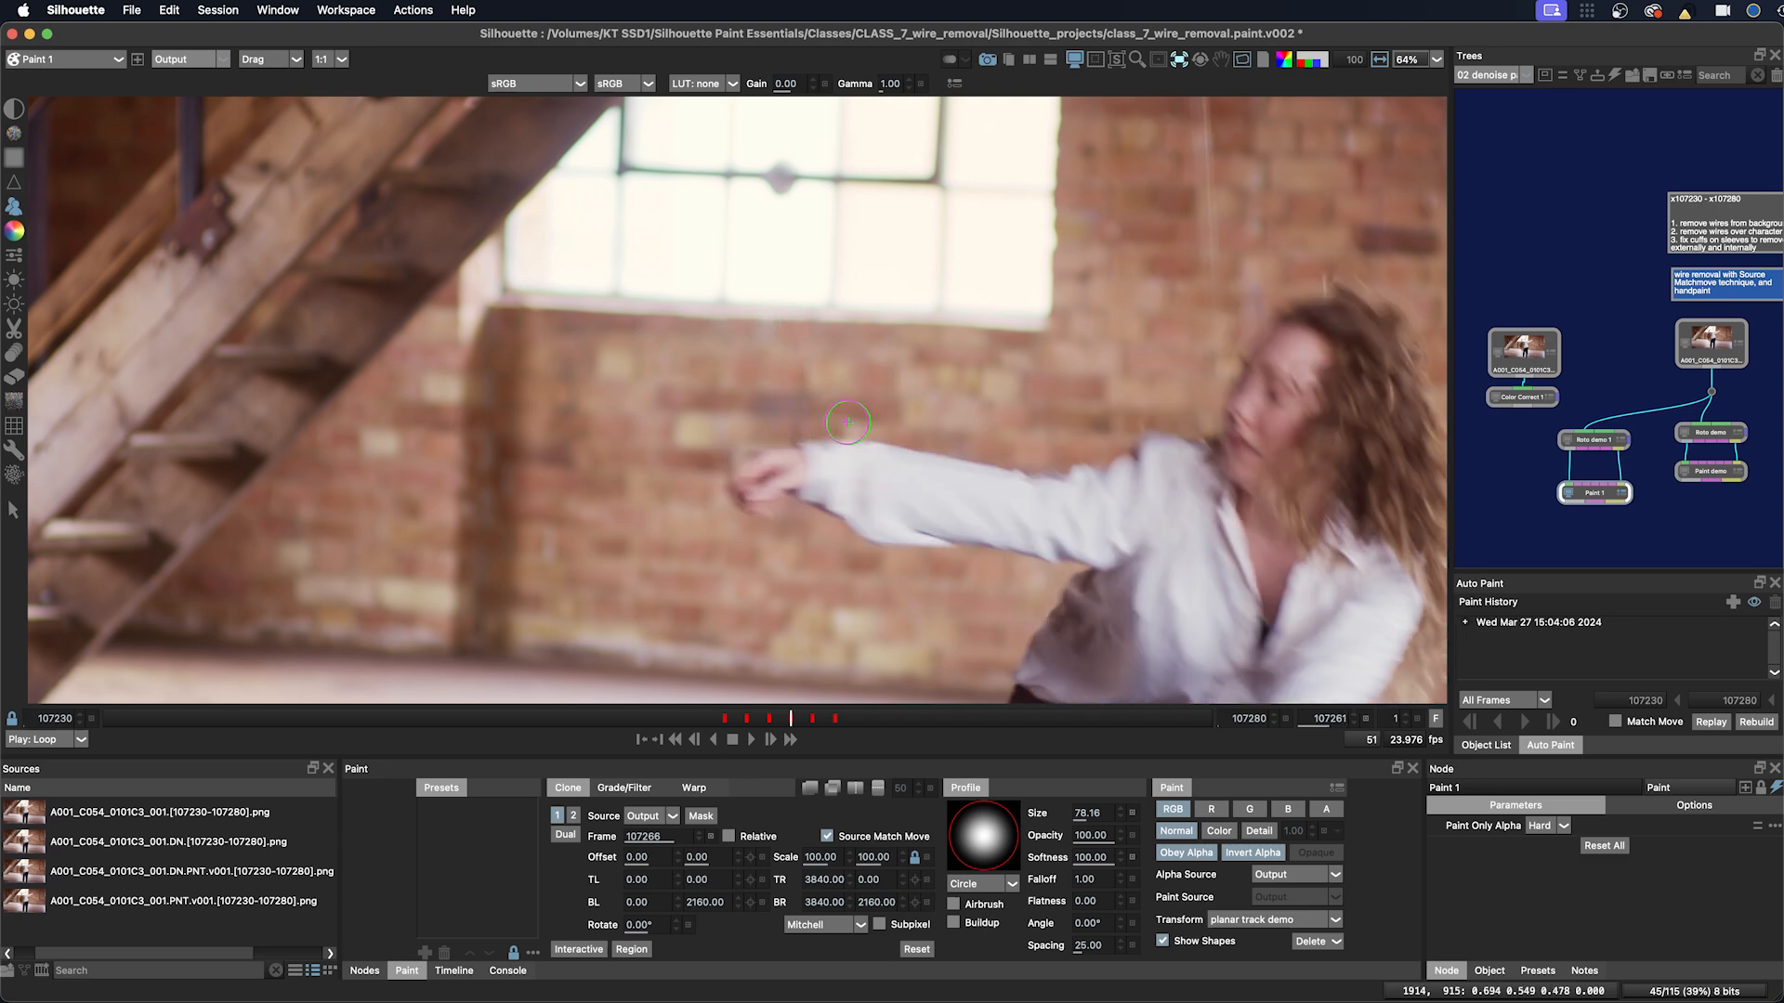
pyautogui.press('Right')
pyautogui.moveTo(913, 425); pyautogui.dragTo(822, 460)
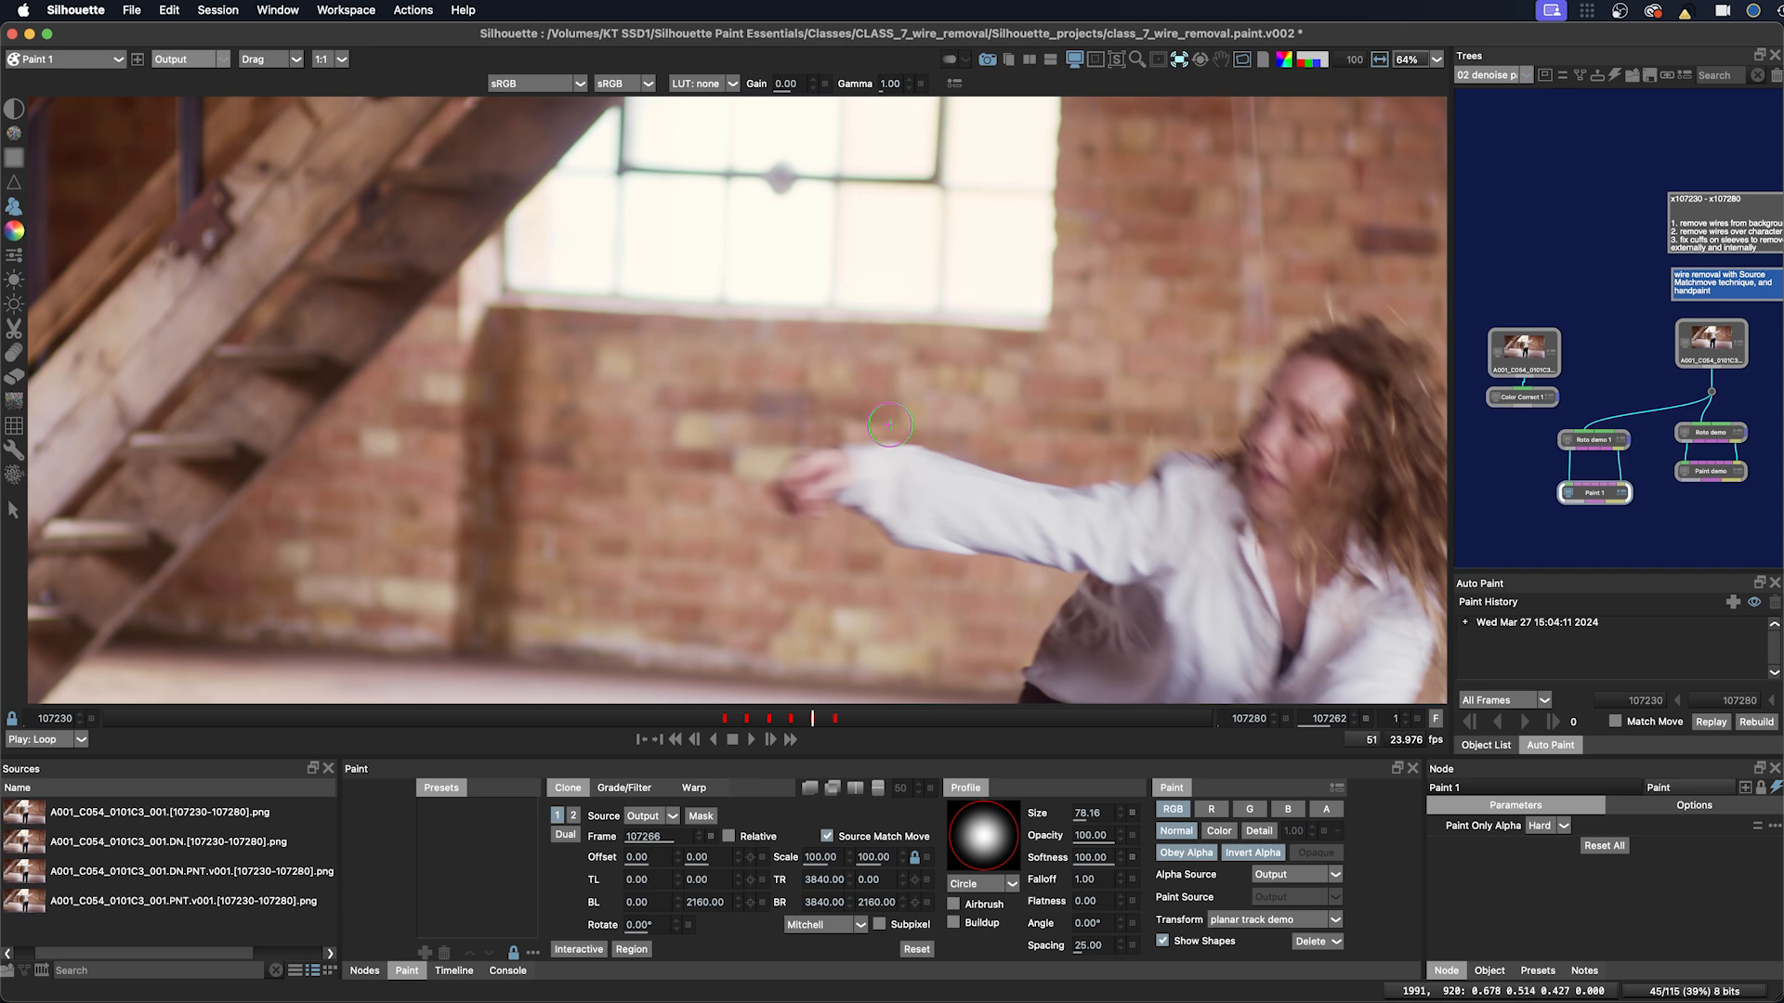
pyautogui.press('Right')
pyautogui.moveTo(940, 420)
pyautogui.mouseDown()
pyautogui.moveTo(867, 429)
pyautogui.moveTo(946, 429)
pyautogui.mouseUp()
# Step: Step back and forth through the painted frames to check the wire removal
pyautogui.press('Left')
pyautogui.press('Left')
pyautogui.press('Left')
pyautogui.press('Left')
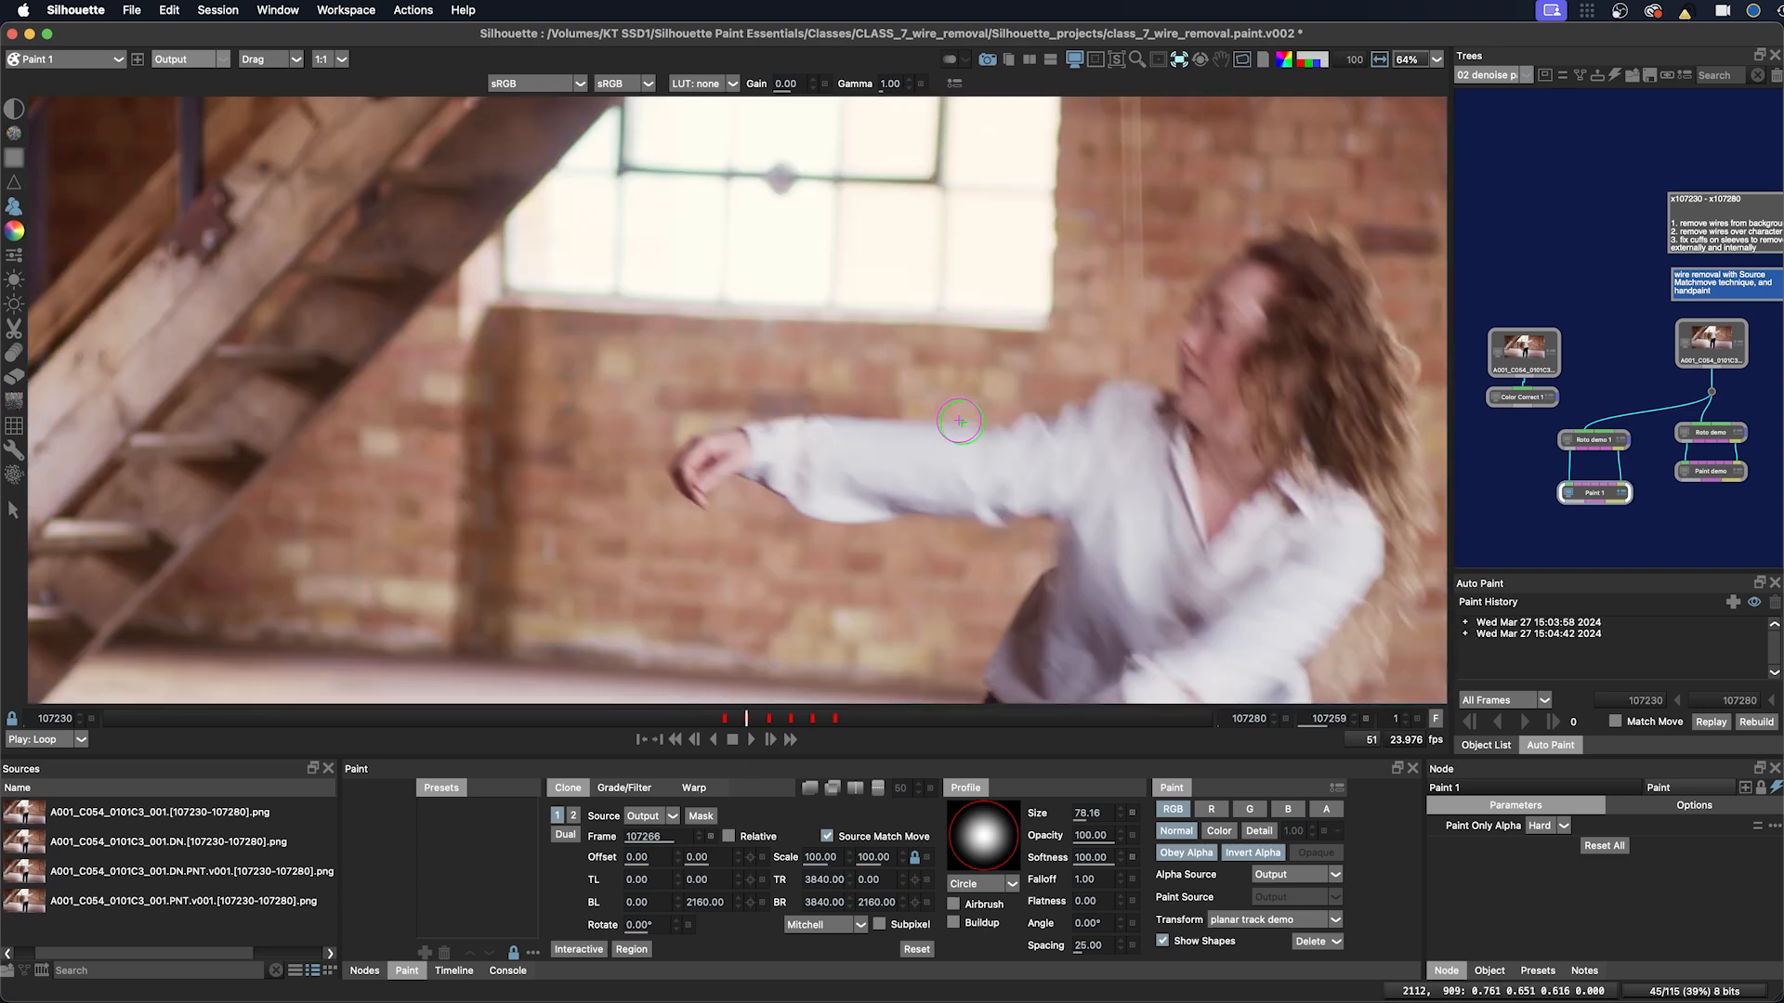
pyautogui.press('Right')
pyautogui.press('Right')
pyautogui.press('Right')
pyautogui.press('Right')
pyautogui.press('Left')
pyautogui.press('Left')
pyautogui.press('Left')
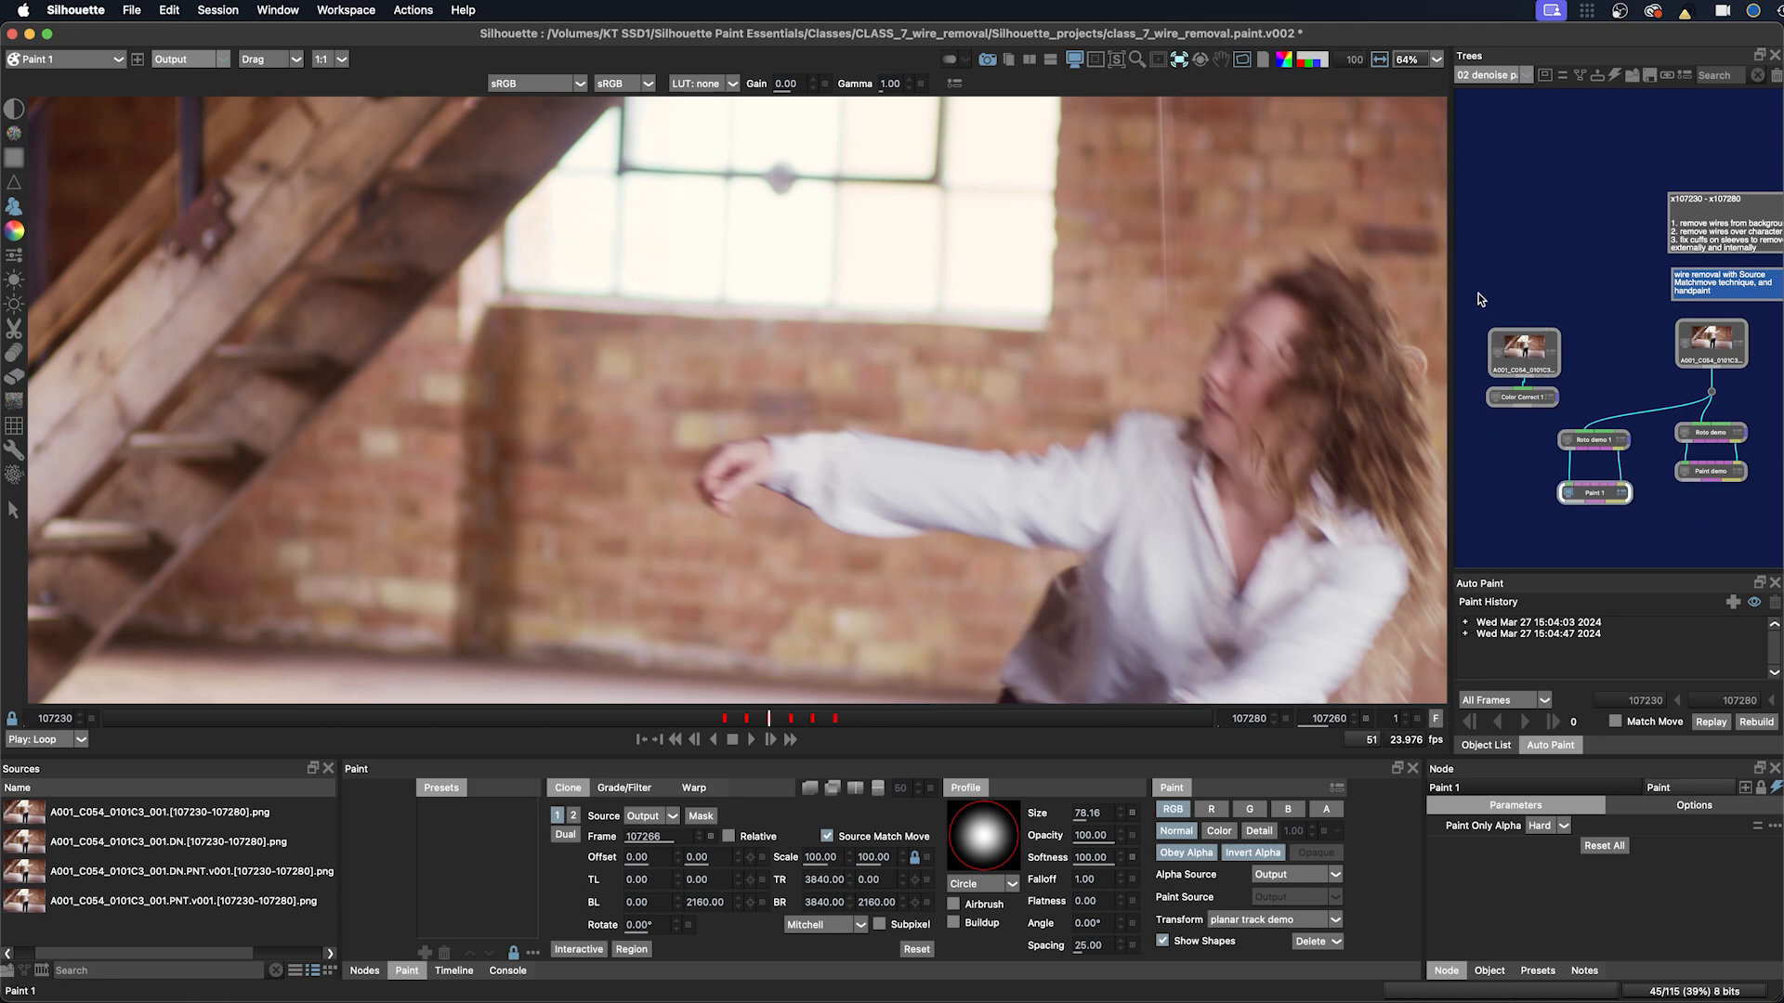
# Step: Move the source and Color Correct nodes down and to the left in the node tree
pyautogui.moveTo(1481, 299); pyautogui.dragTo(1502, 429)
pyautogui.click(1497, 459)
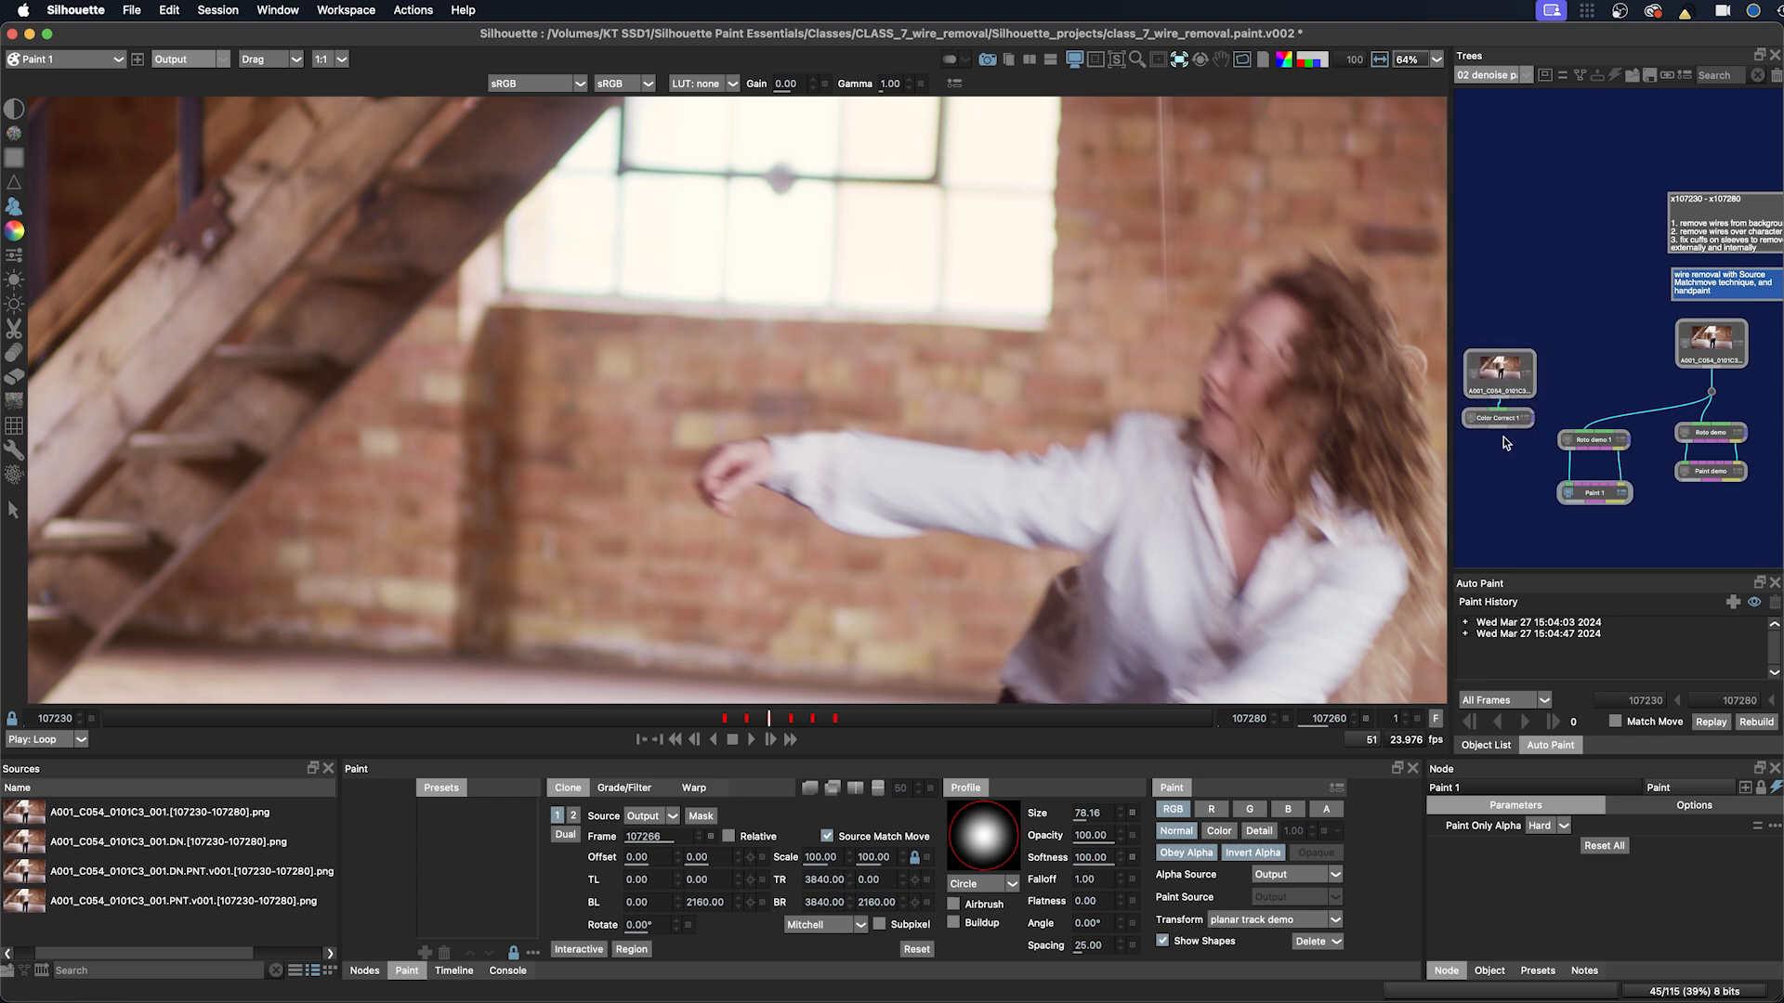
# Step: Reposition the Color Correct node and connect its output to the Paint 1 node's source input
pyautogui.moveTo(1502, 422); pyautogui.dragTo(1511, 453)
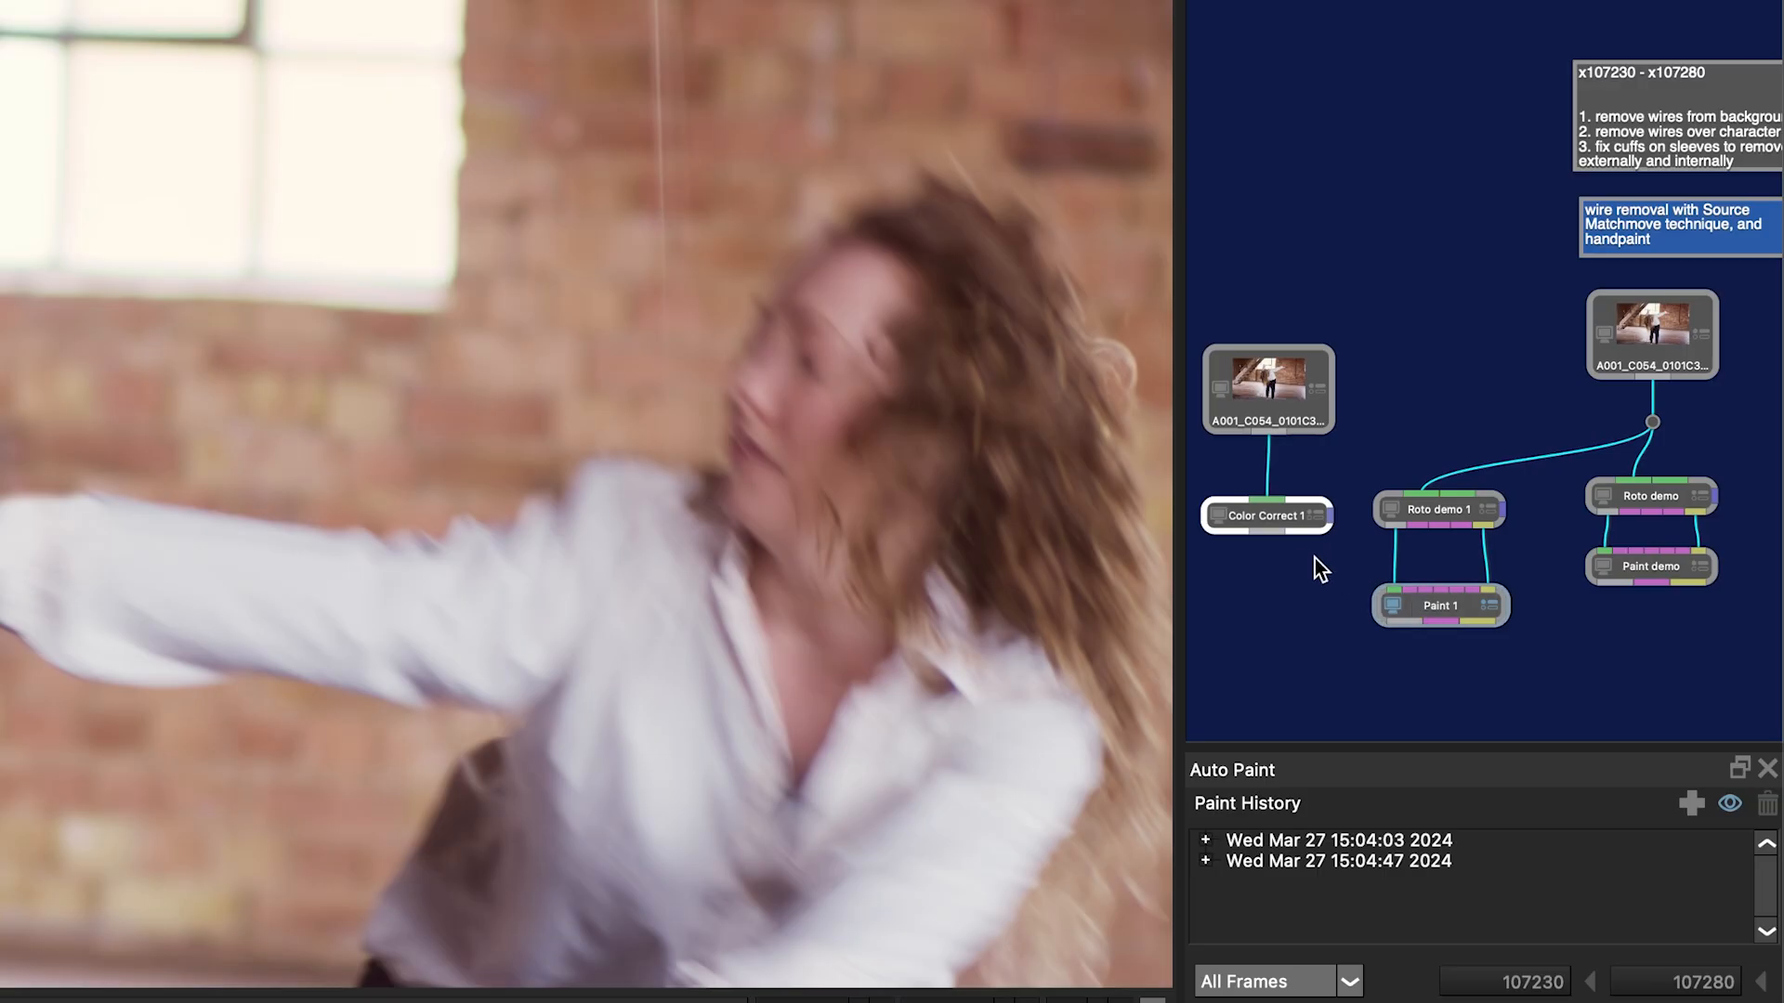
pyautogui.moveTo(1277, 526); pyautogui.dragTo(1264, 535)
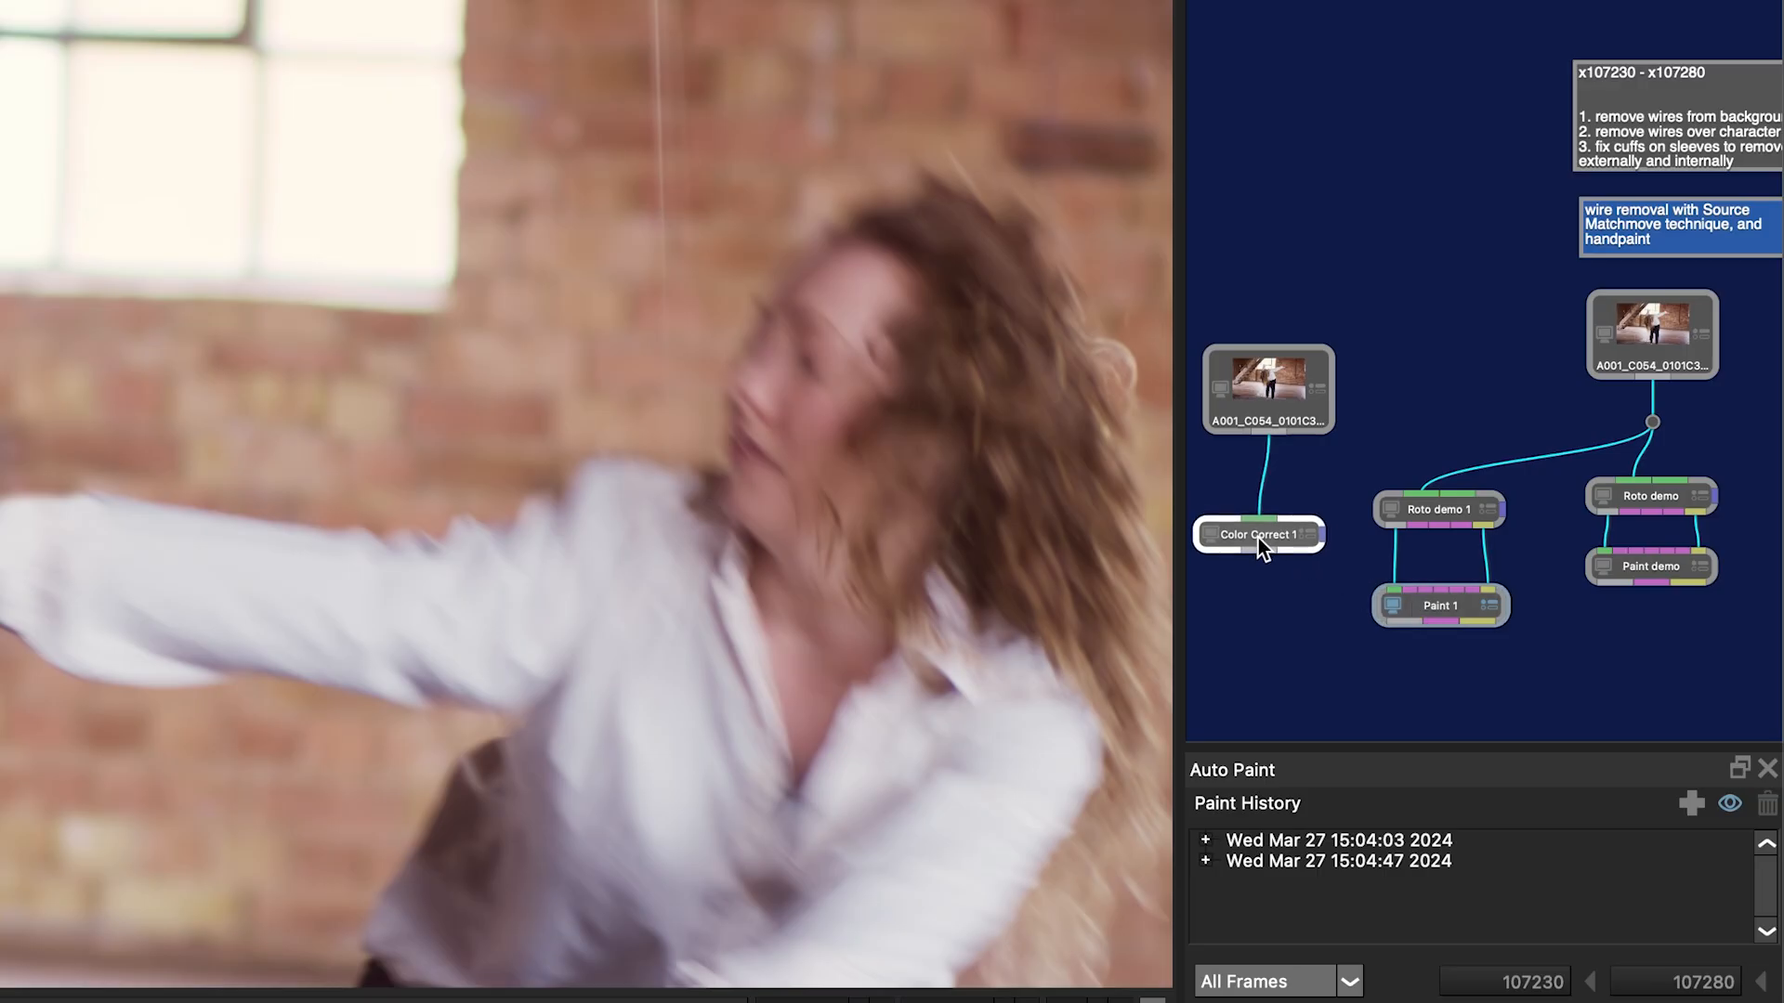
pyautogui.click(1437, 615)
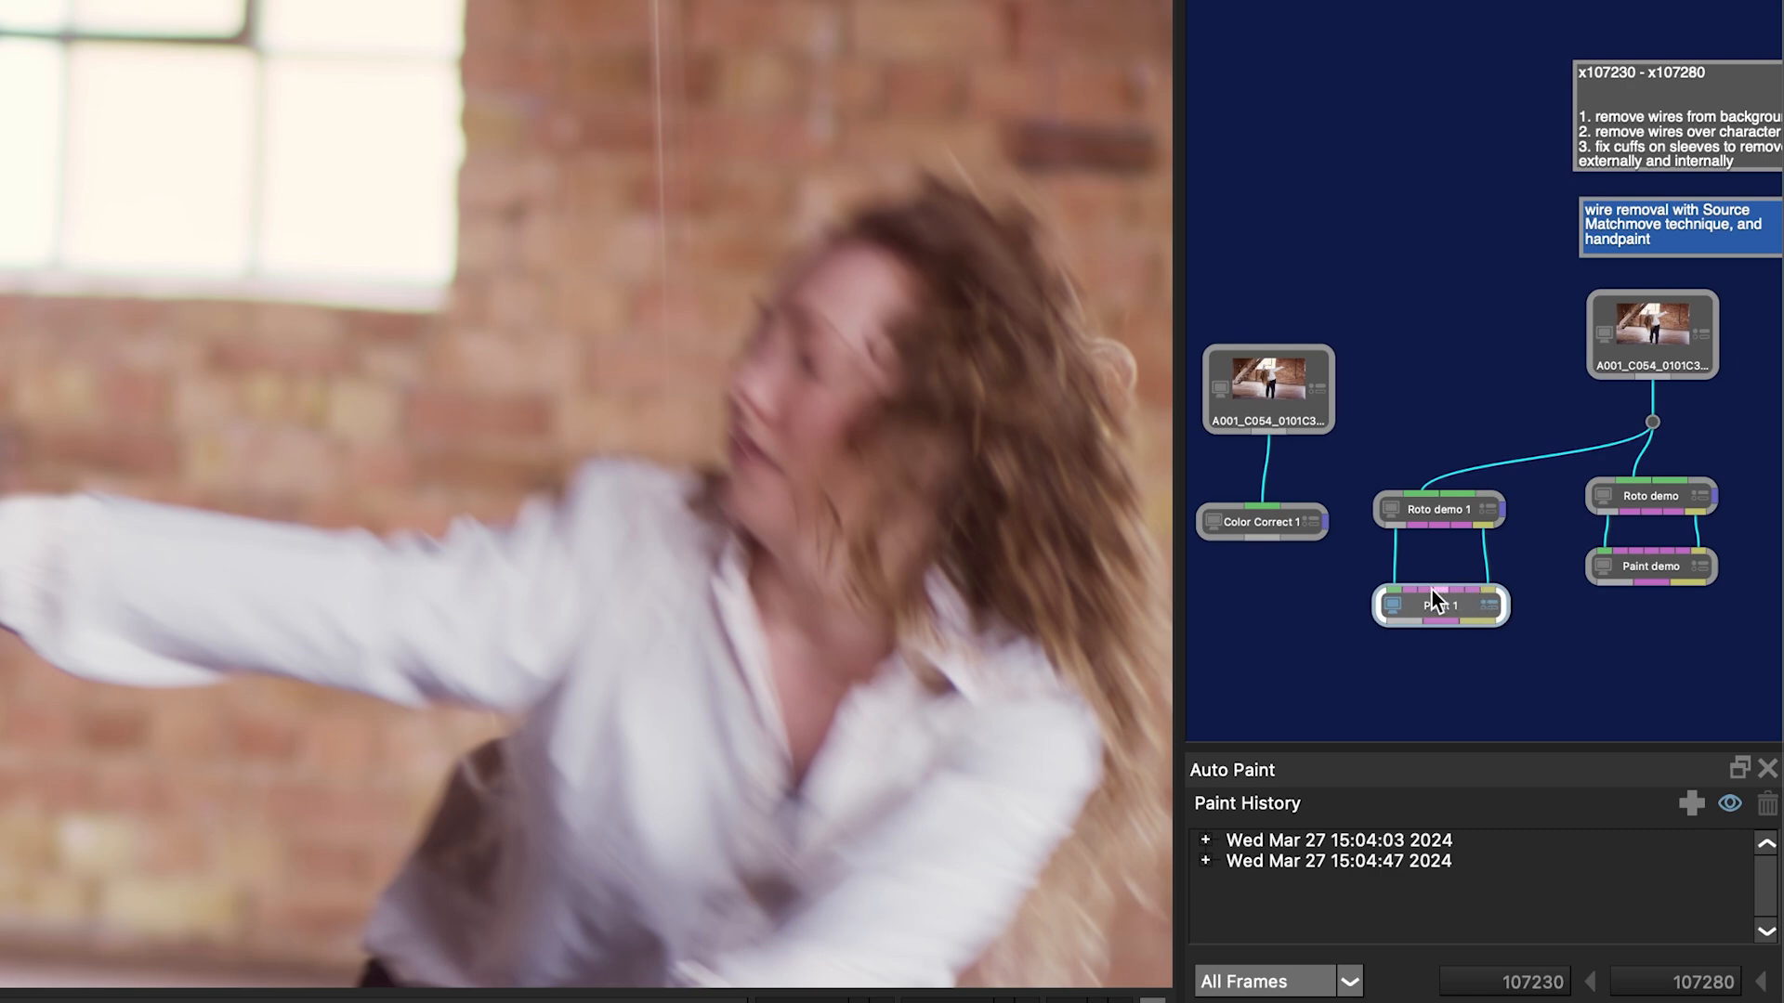
pyautogui.moveTo(1261, 520); pyautogui.dragTo(1262, 505)
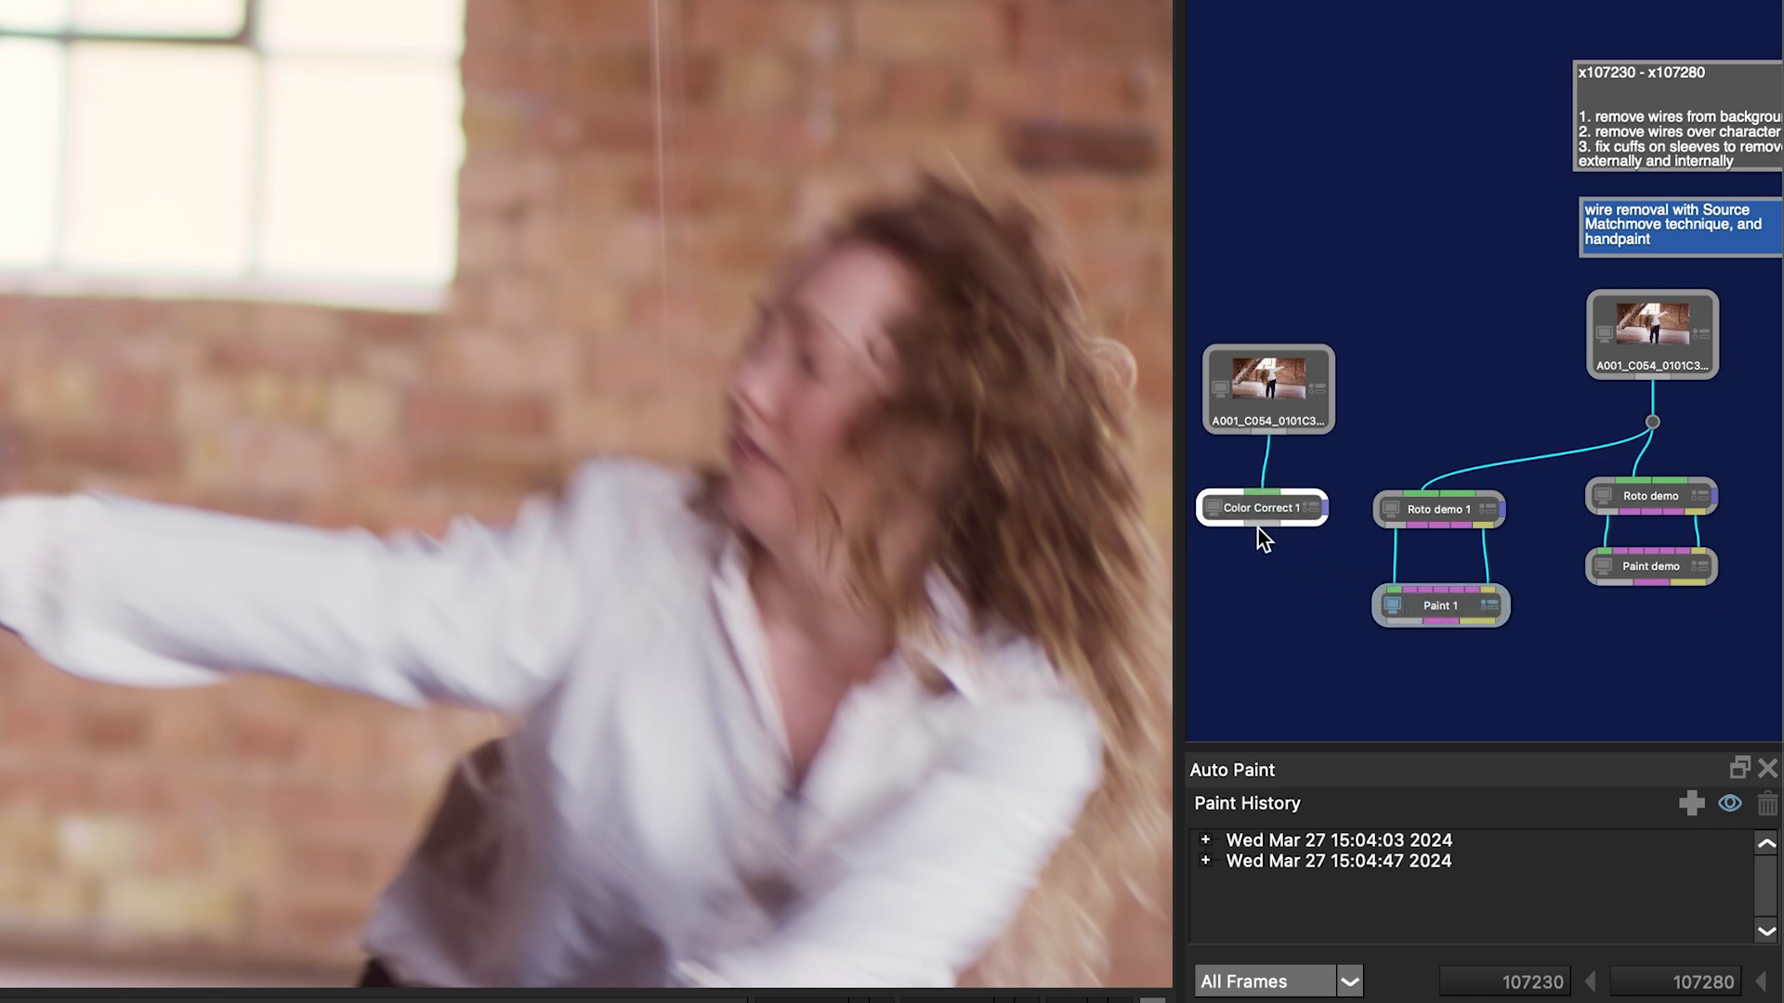
pyautogui.moveTo(1364, 550)
pyautogui.mouseDown()
pyautogui.moveTo(1419, 576)
pyautogui.moveTo(1407, 587)
pyautogui.mouseUp()
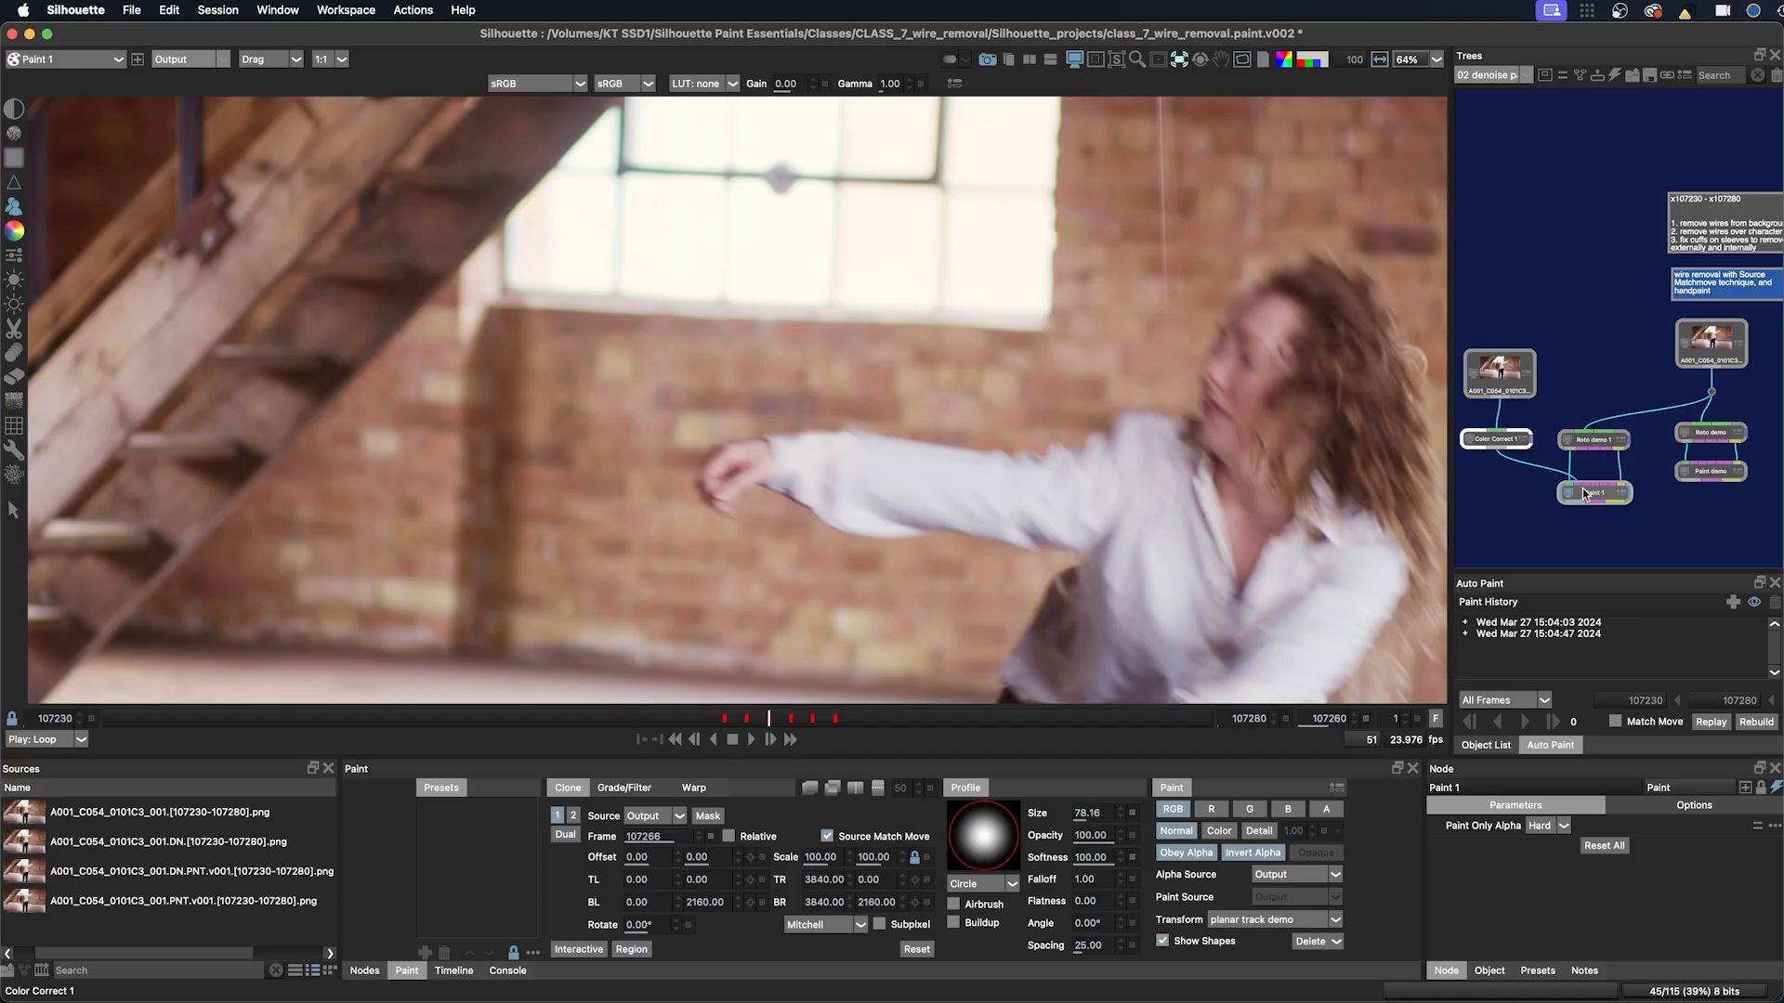
# Step: Compare the original source footage with the Color Correct node's output, then return to the Paint 1 node
pyautogui.click(650, 816)
pyautogui.click(645, 857)
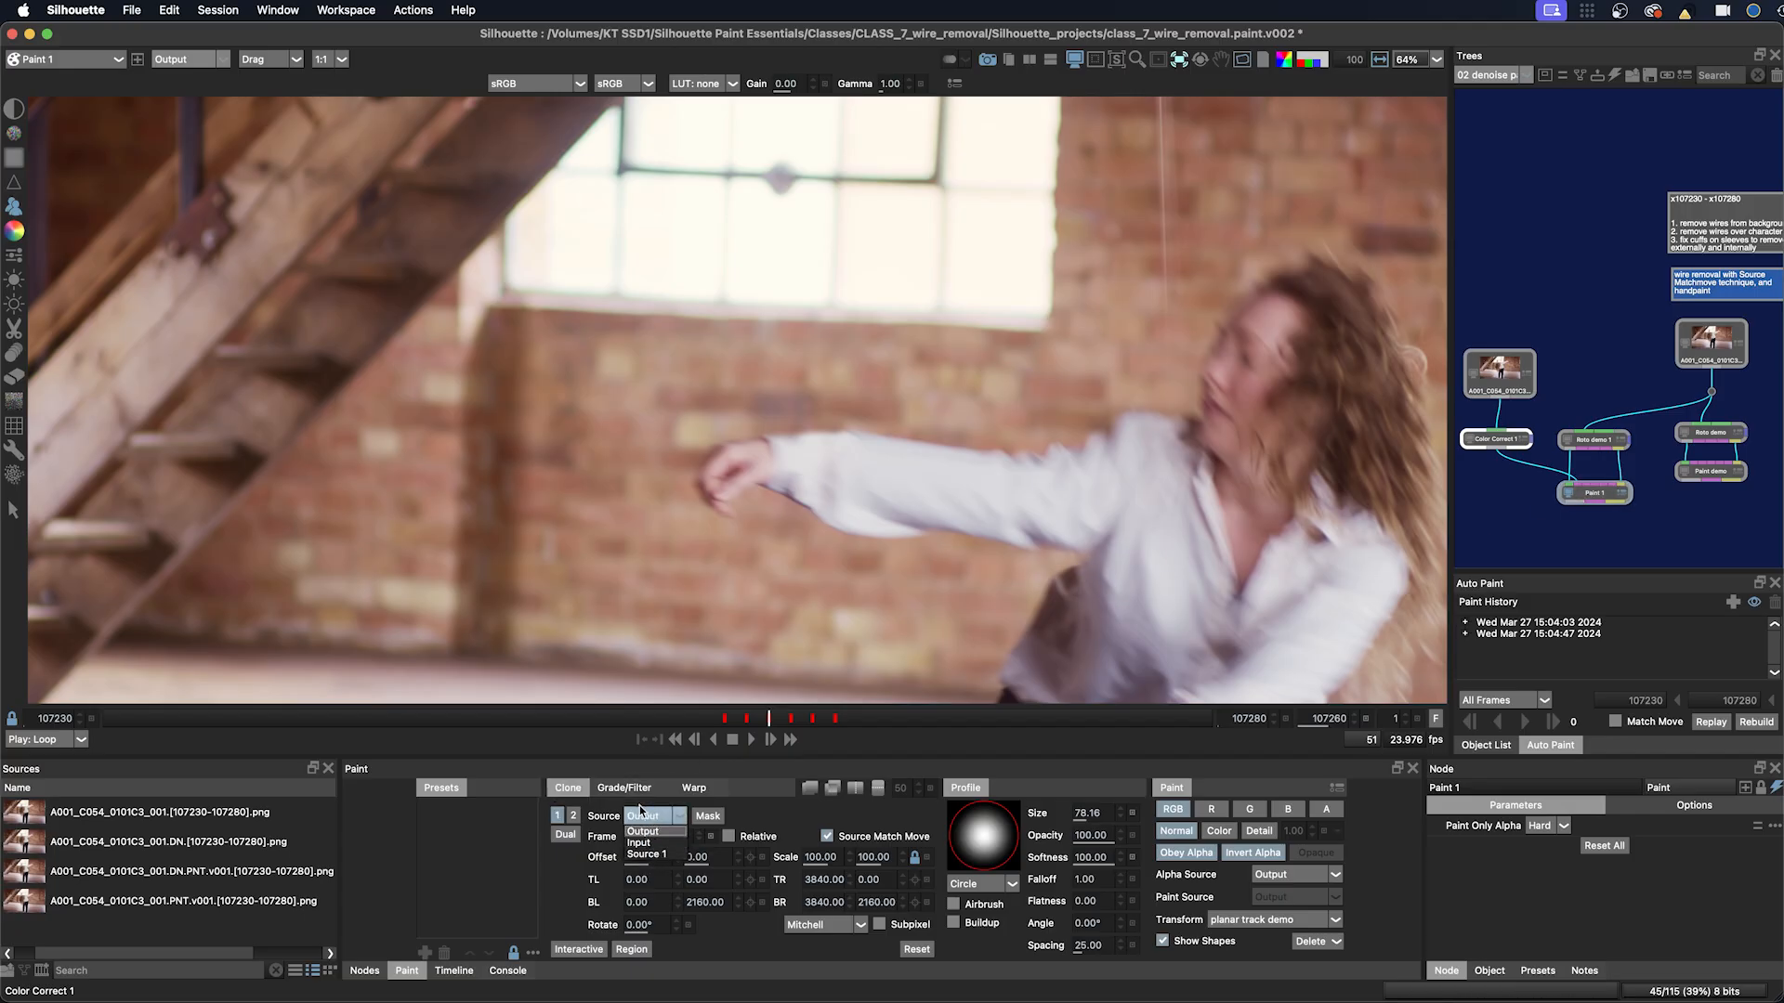
pyautogui.click(1497, 372)
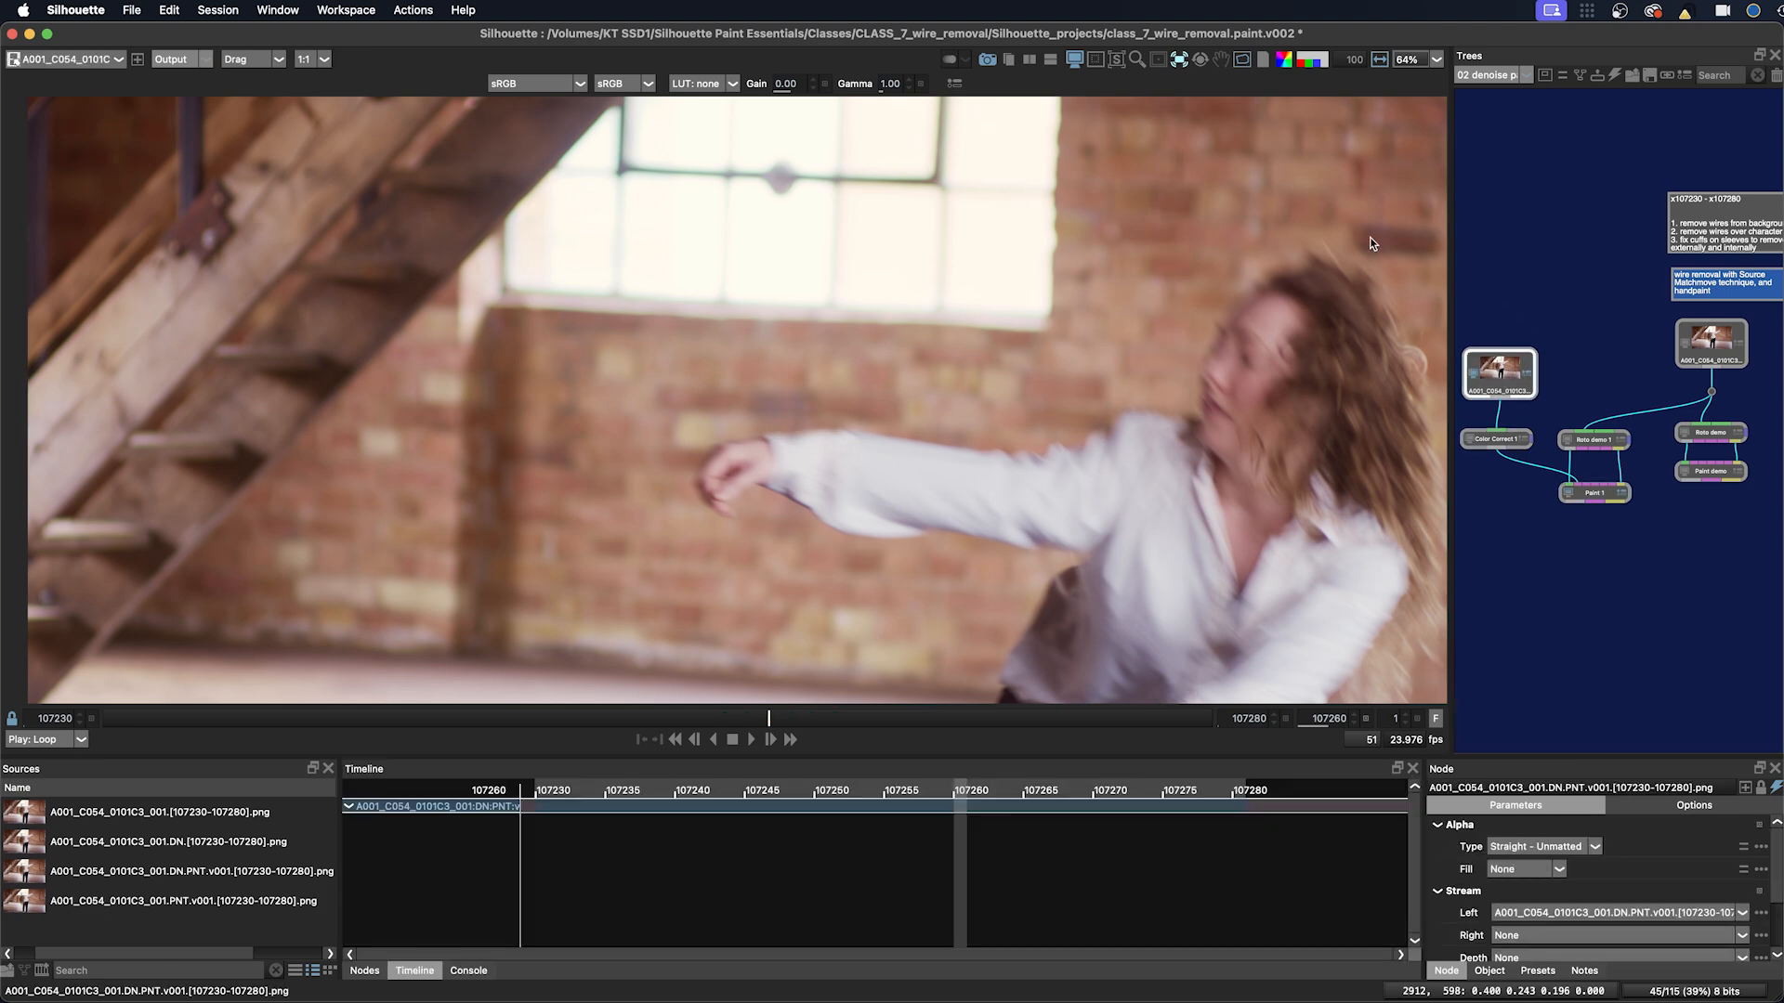
pyautogui.click(1497, 442)
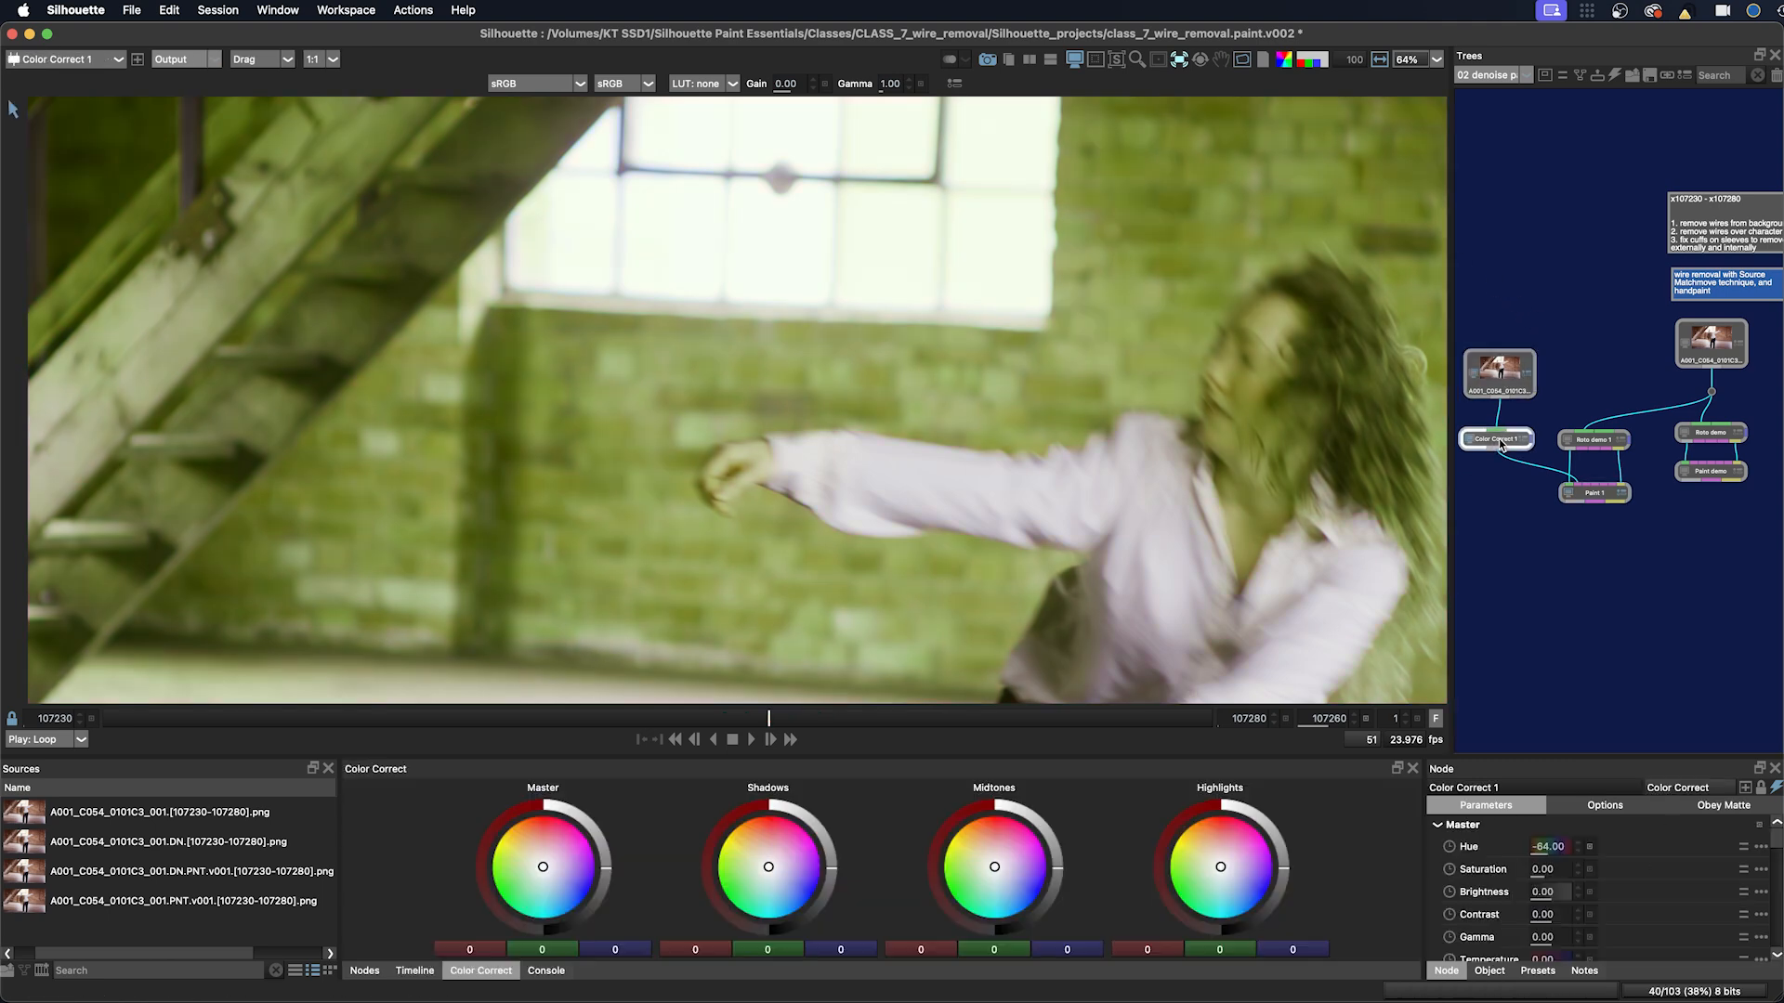
pyautogui.click(1593, 495)
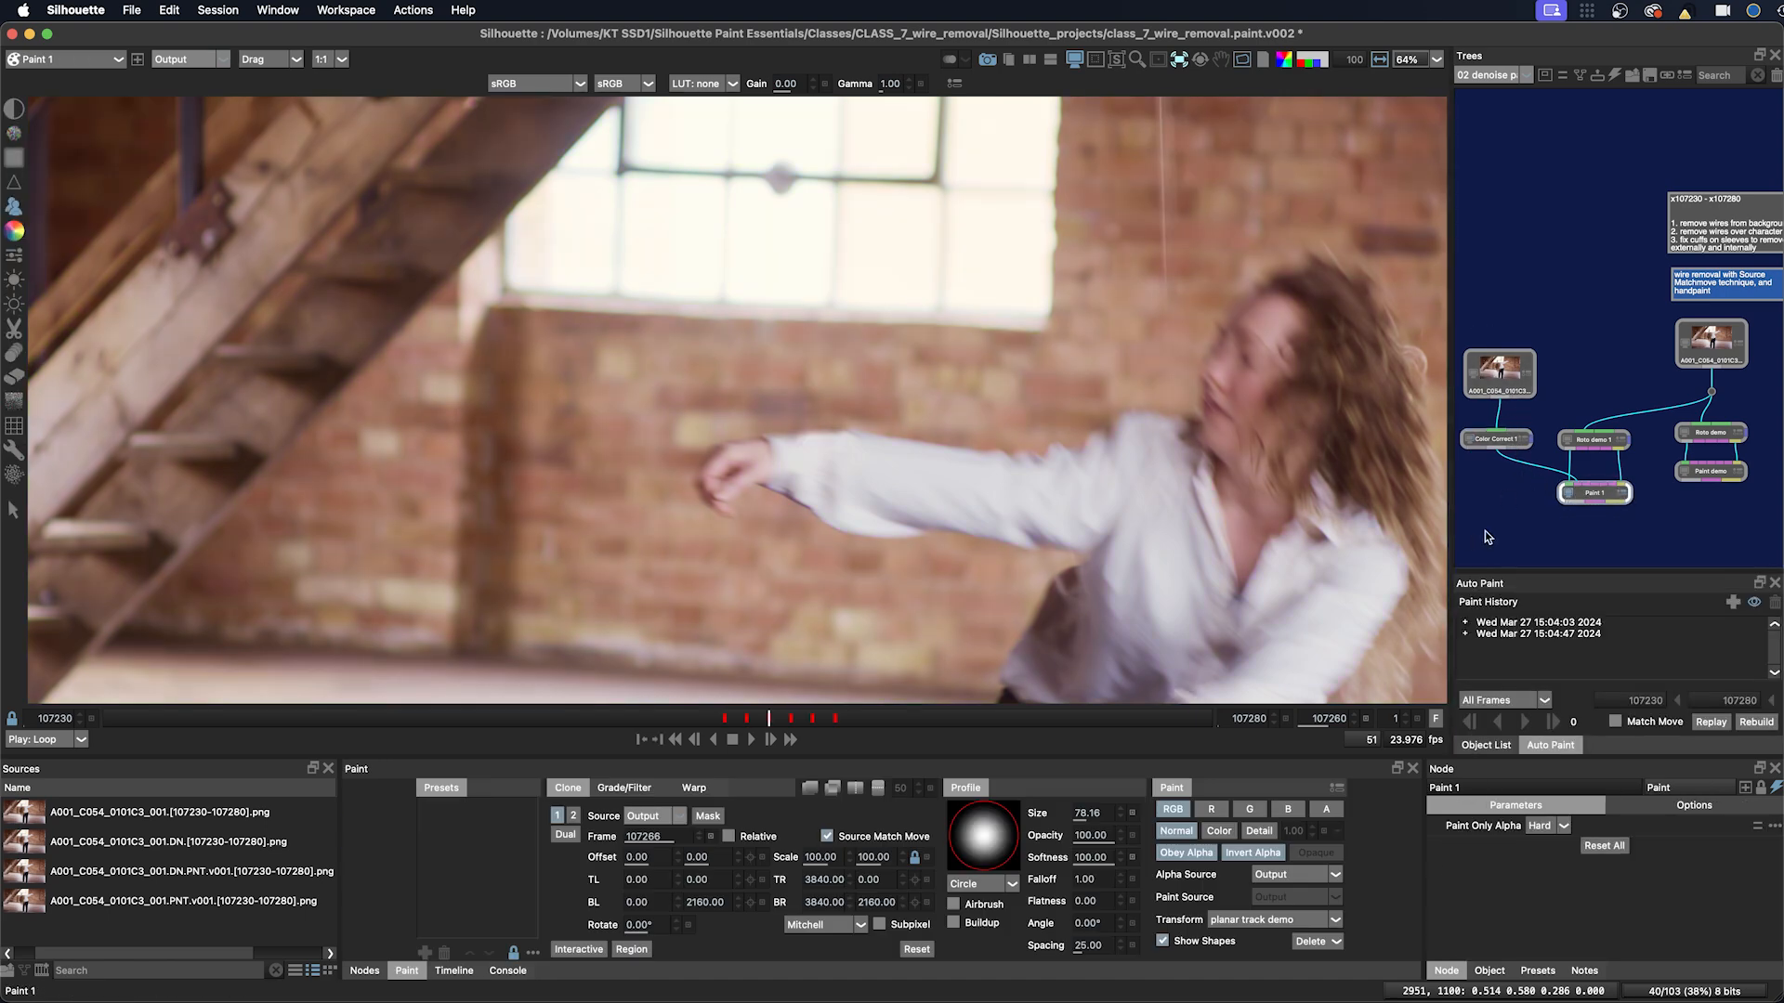
# Step: Set the clone brush Source to Source 1 and toggle Obey Alpha off
pyautogui.click(648, 817)
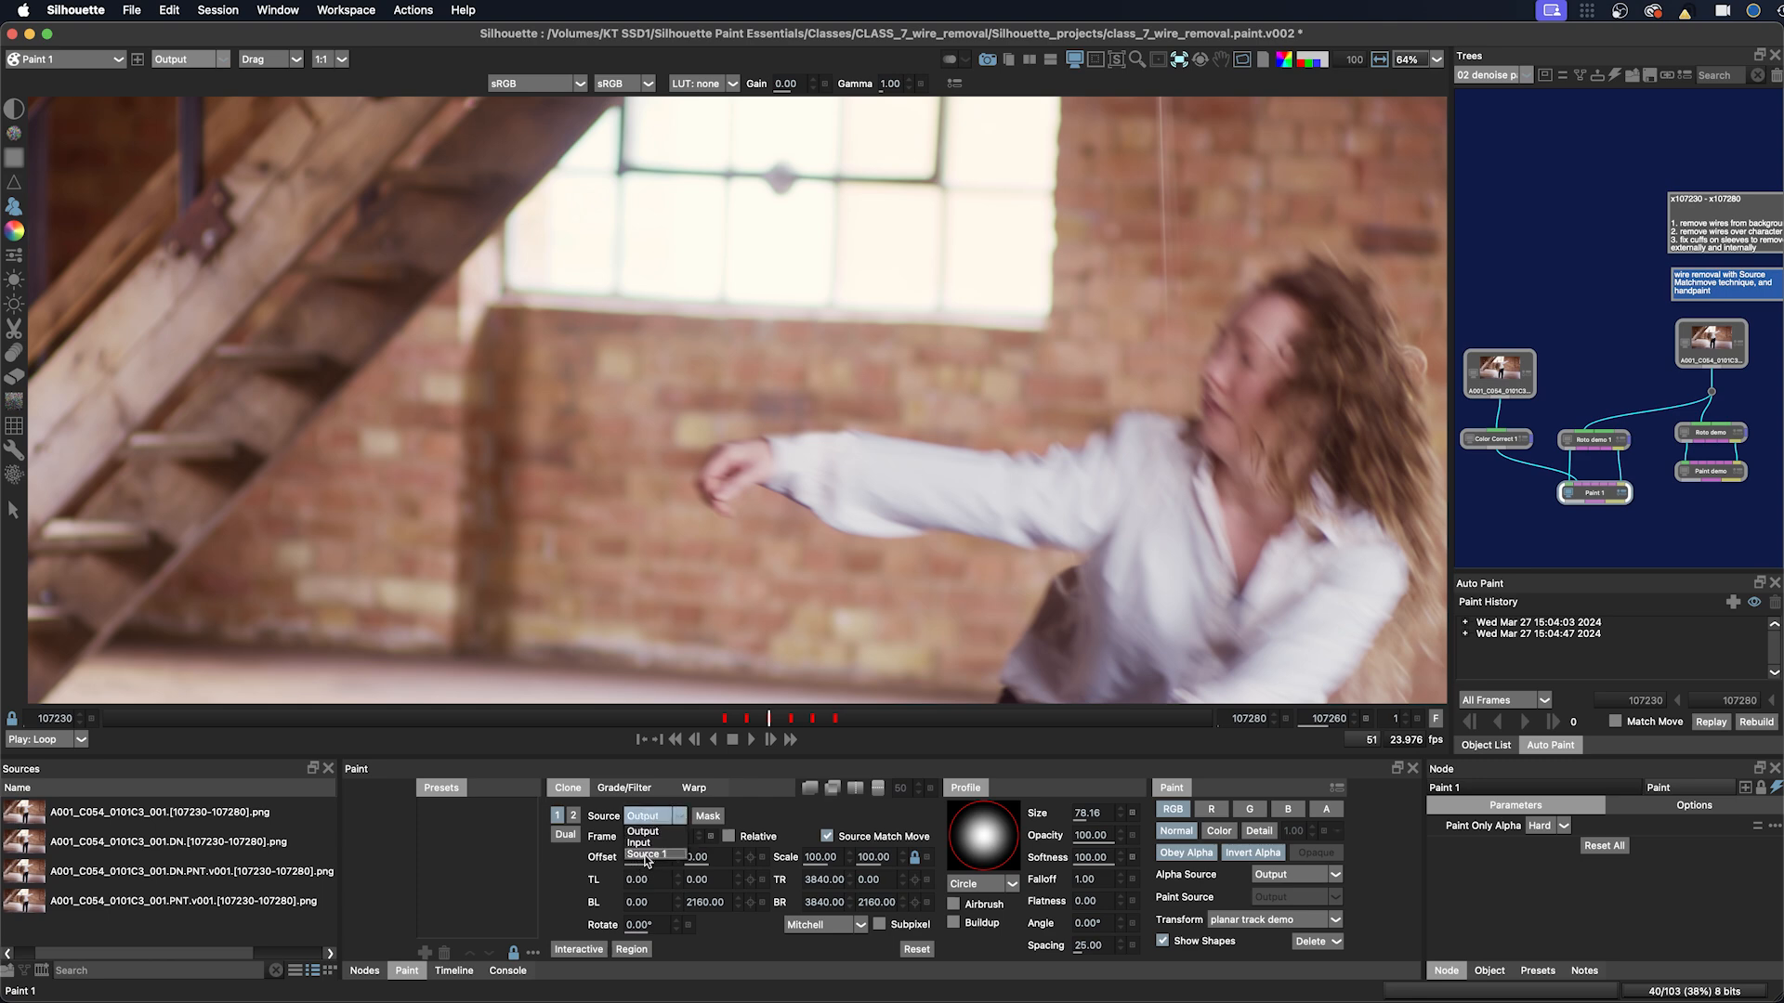
pyautogui.click(648, 855)
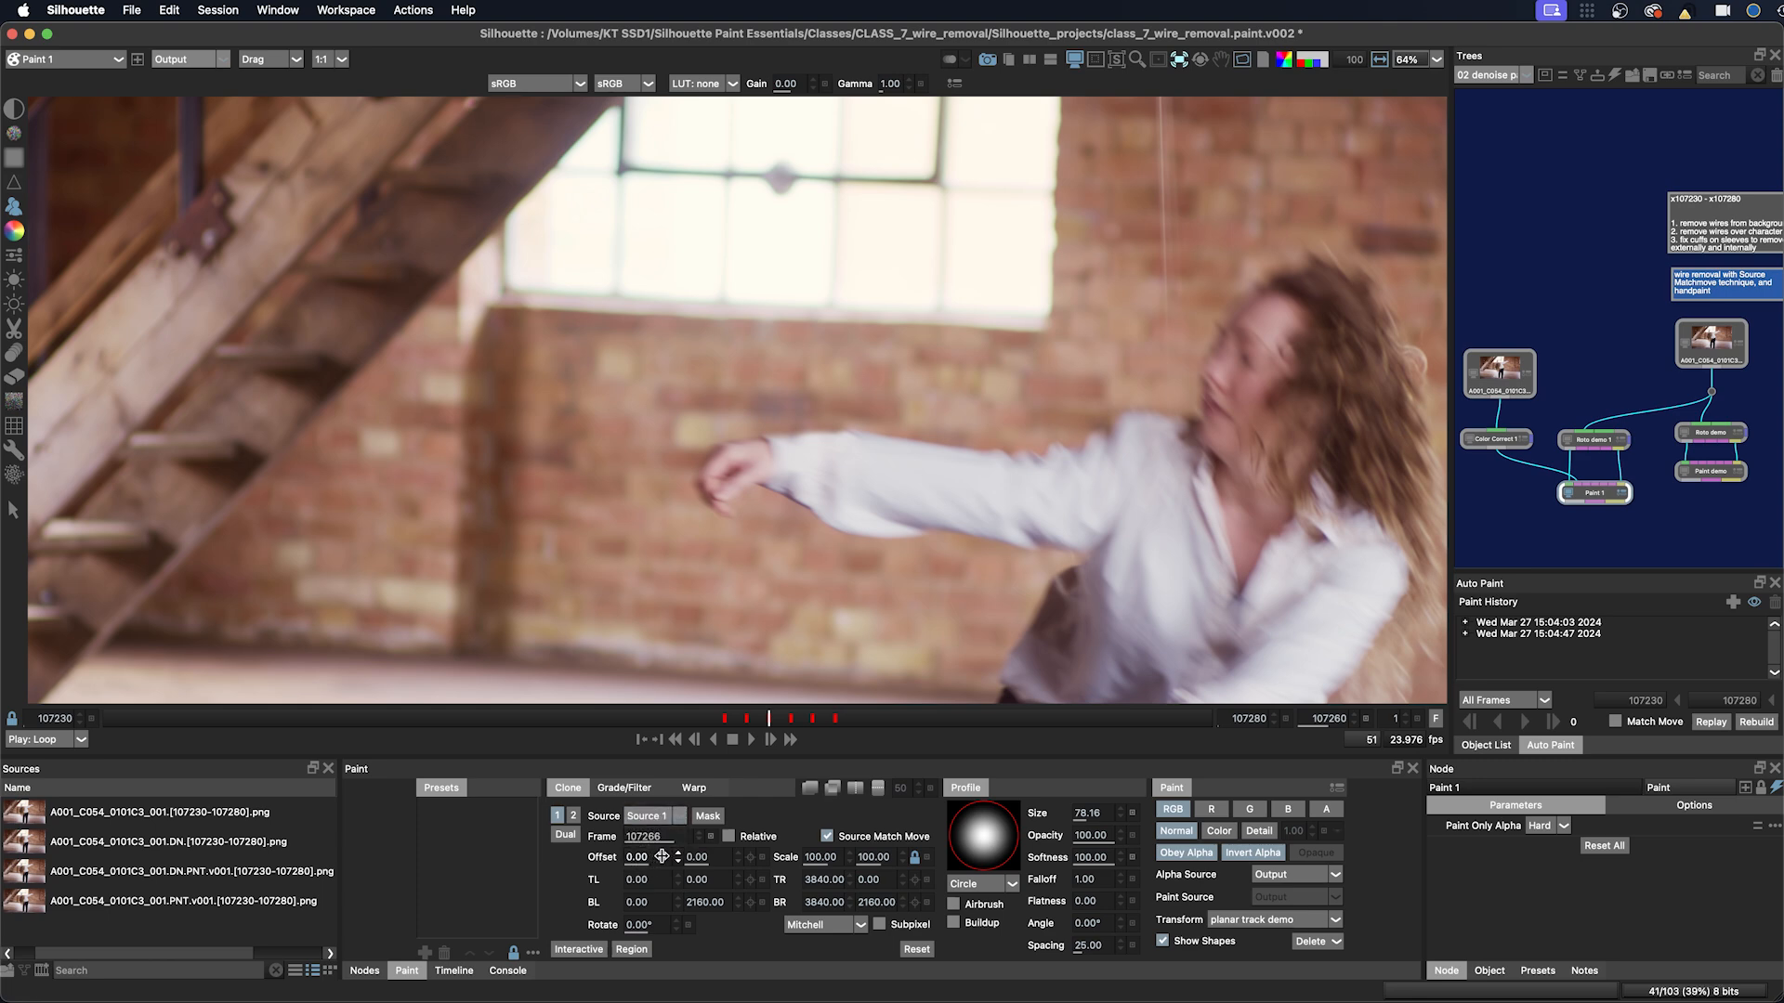
pyautogui.click(1180, 854)
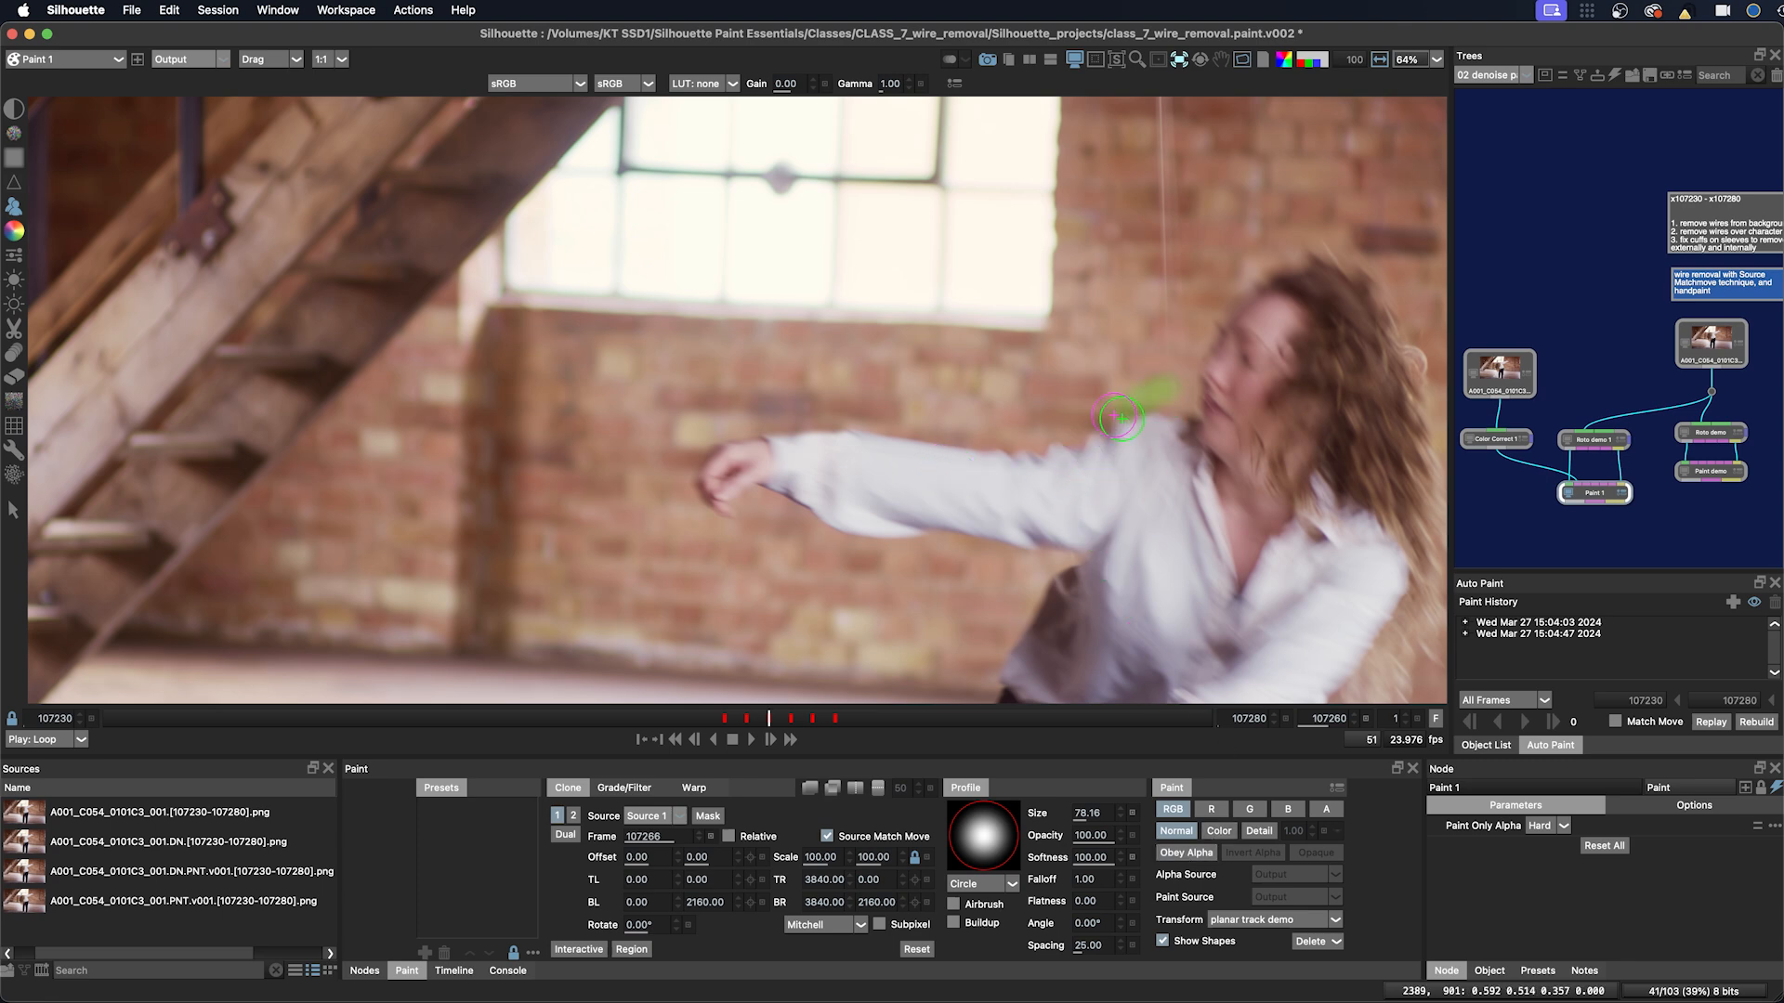
# Step: Paint a test clone stroke over the upper arm and undo it
pyautogui.moveTo(1119, 418)
pyautogui.mouseDown()
pyautogui.moveTo(1172, 406)
pyautogui.moveTo(1110, 428)
pyautogui.moveTo(1116, 383)
pyautogui.moveTo(1018, 452)
pyautogui.moveTo(742, 439)
pyautogui.moveTo(1160, 427)
pyautogui.moveTo(862, 428)
pyautogui.moveTo(761, 366)
pyautogui.moveTo(702, 397)
pyautogui.moveTo(992, 413)
pyautogui.moveTo(1105, 395)
pyautogui.mouseUp()
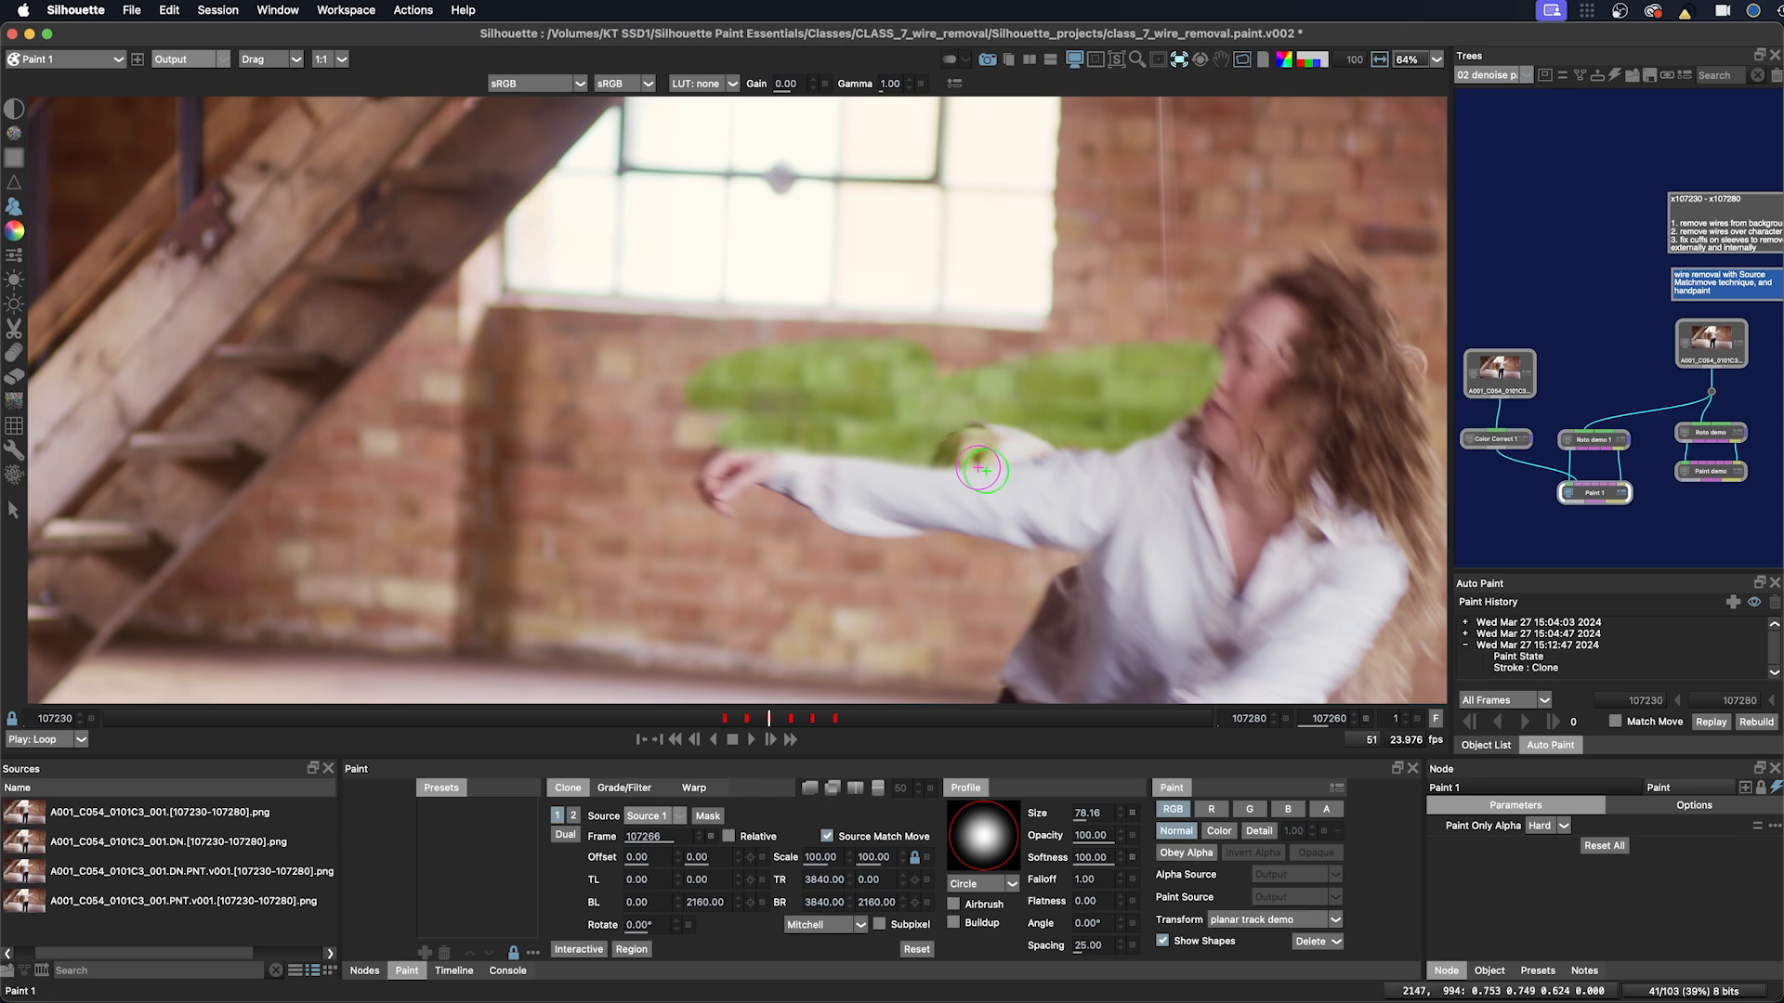
pyautogui.press('super+z')
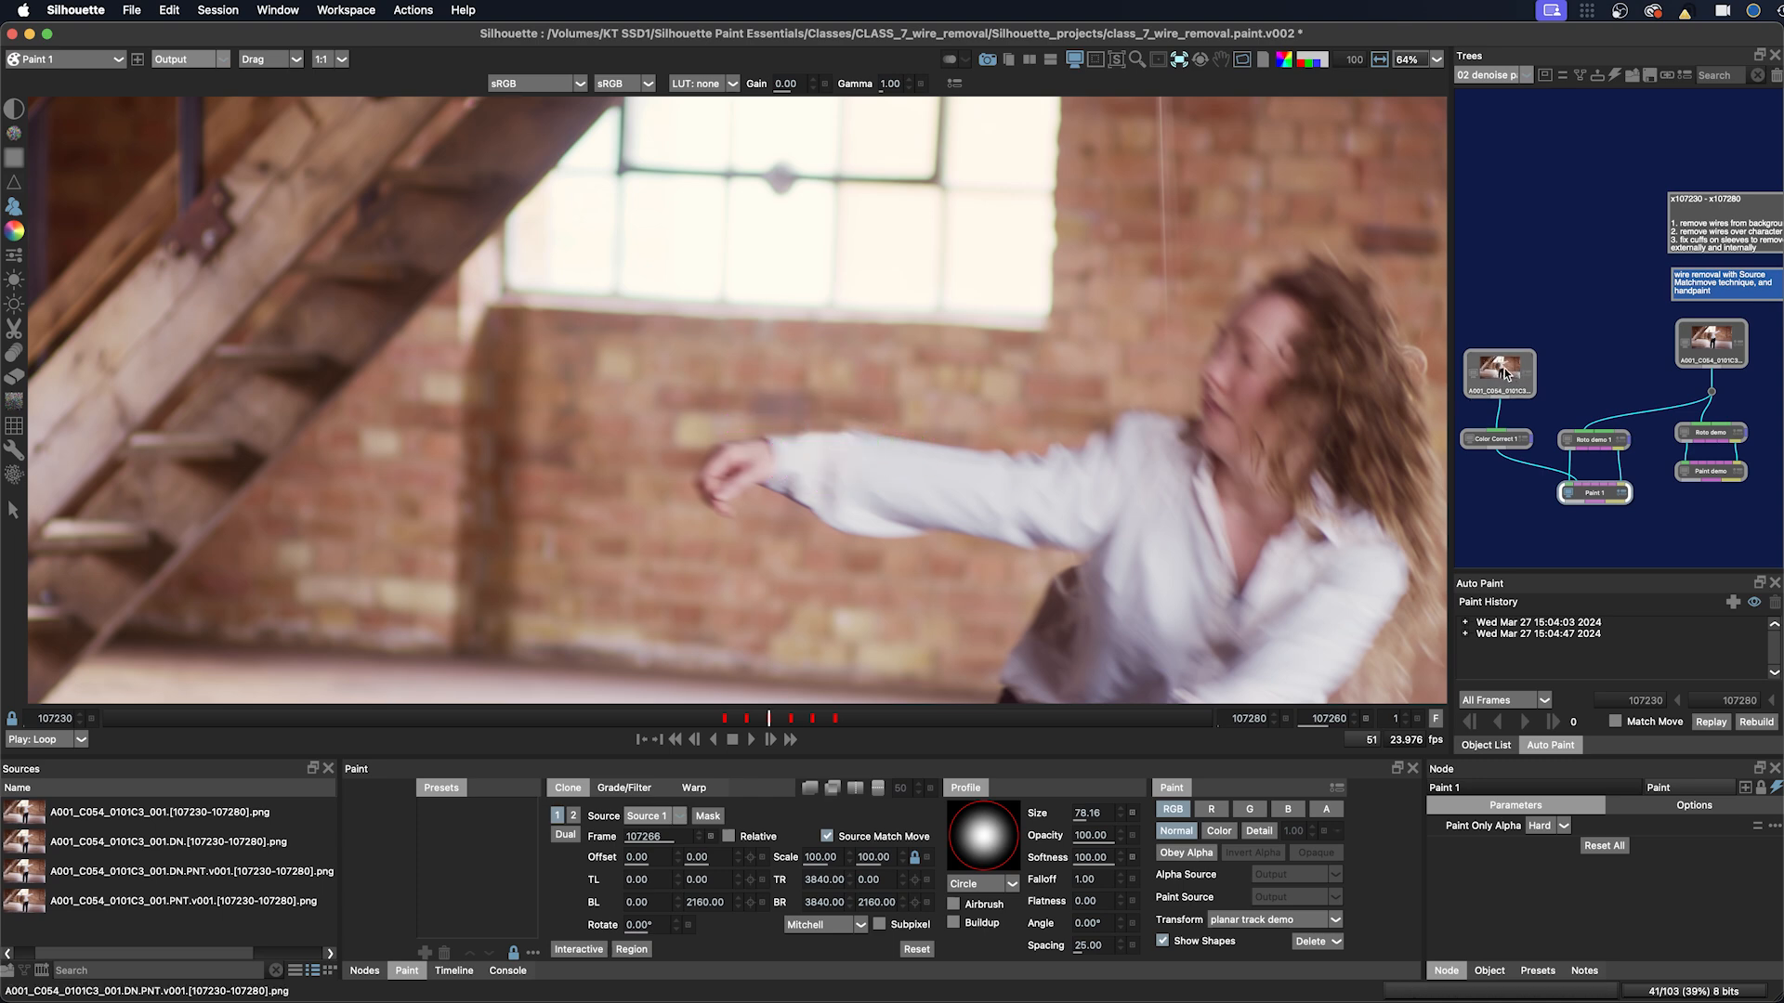
# Step: Enable the alpha channel and Obey Alpha again, and set the Alpha Source to Source 1
pyautogui.click(1328, 809)
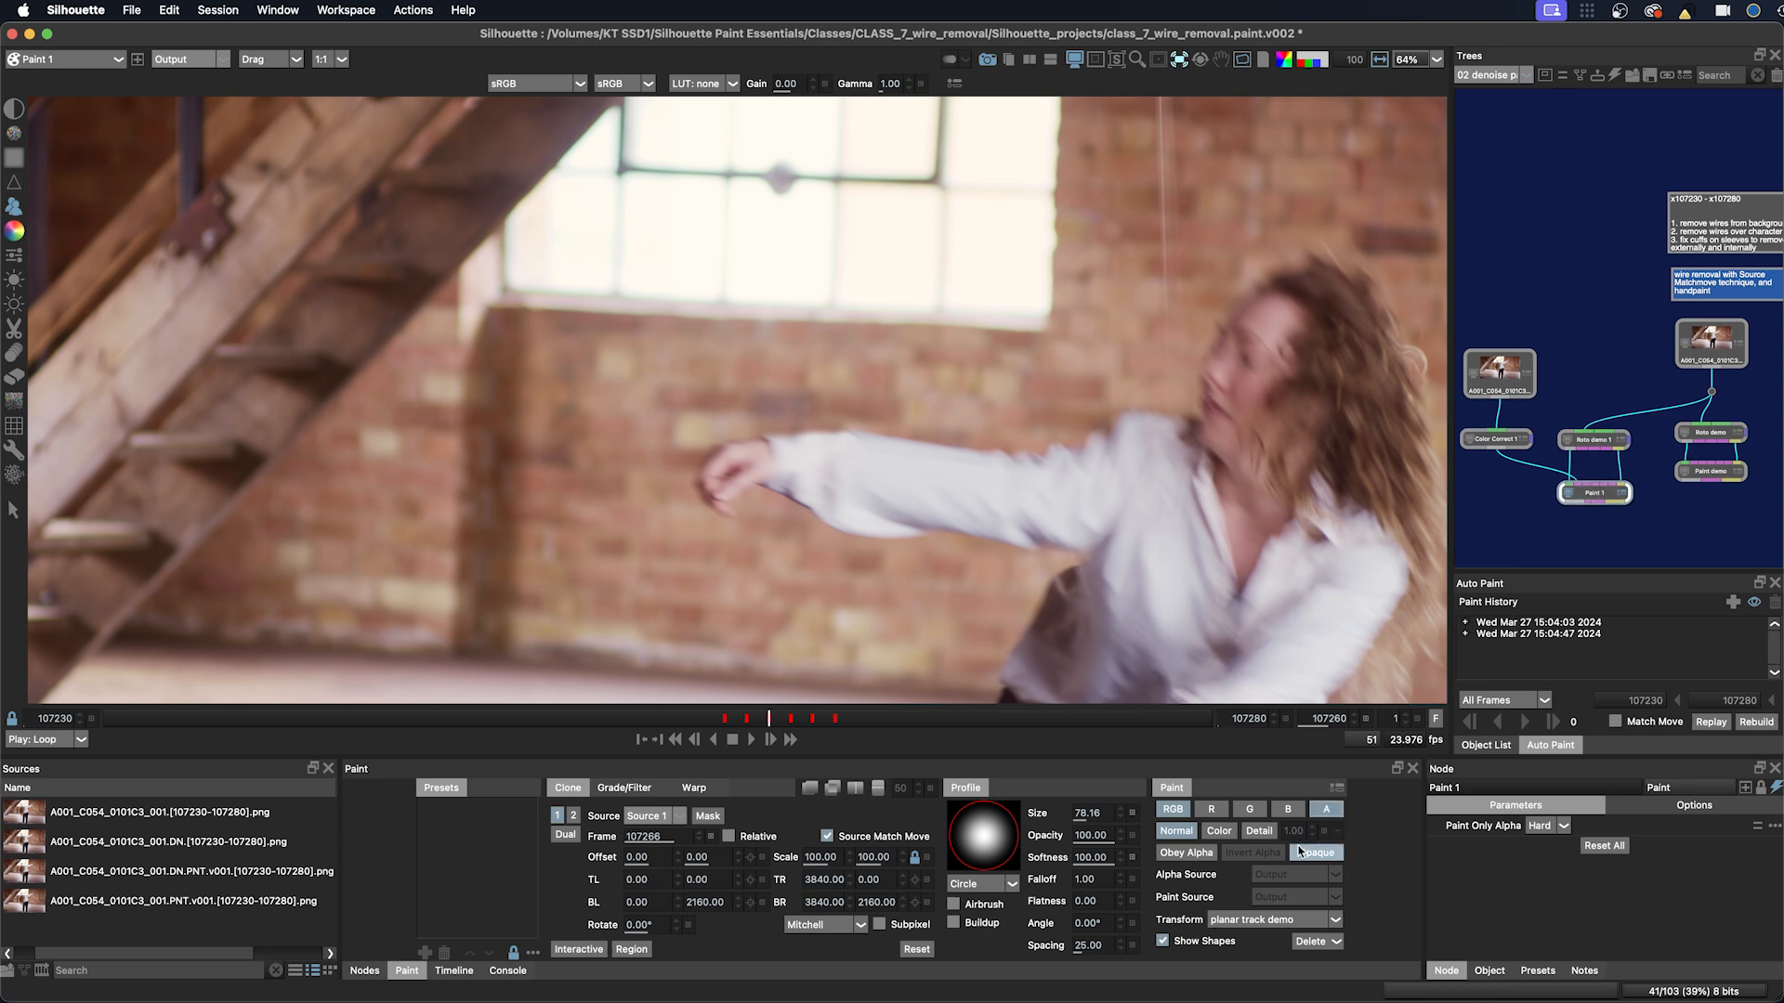
pyautogui.click(1176, 854)
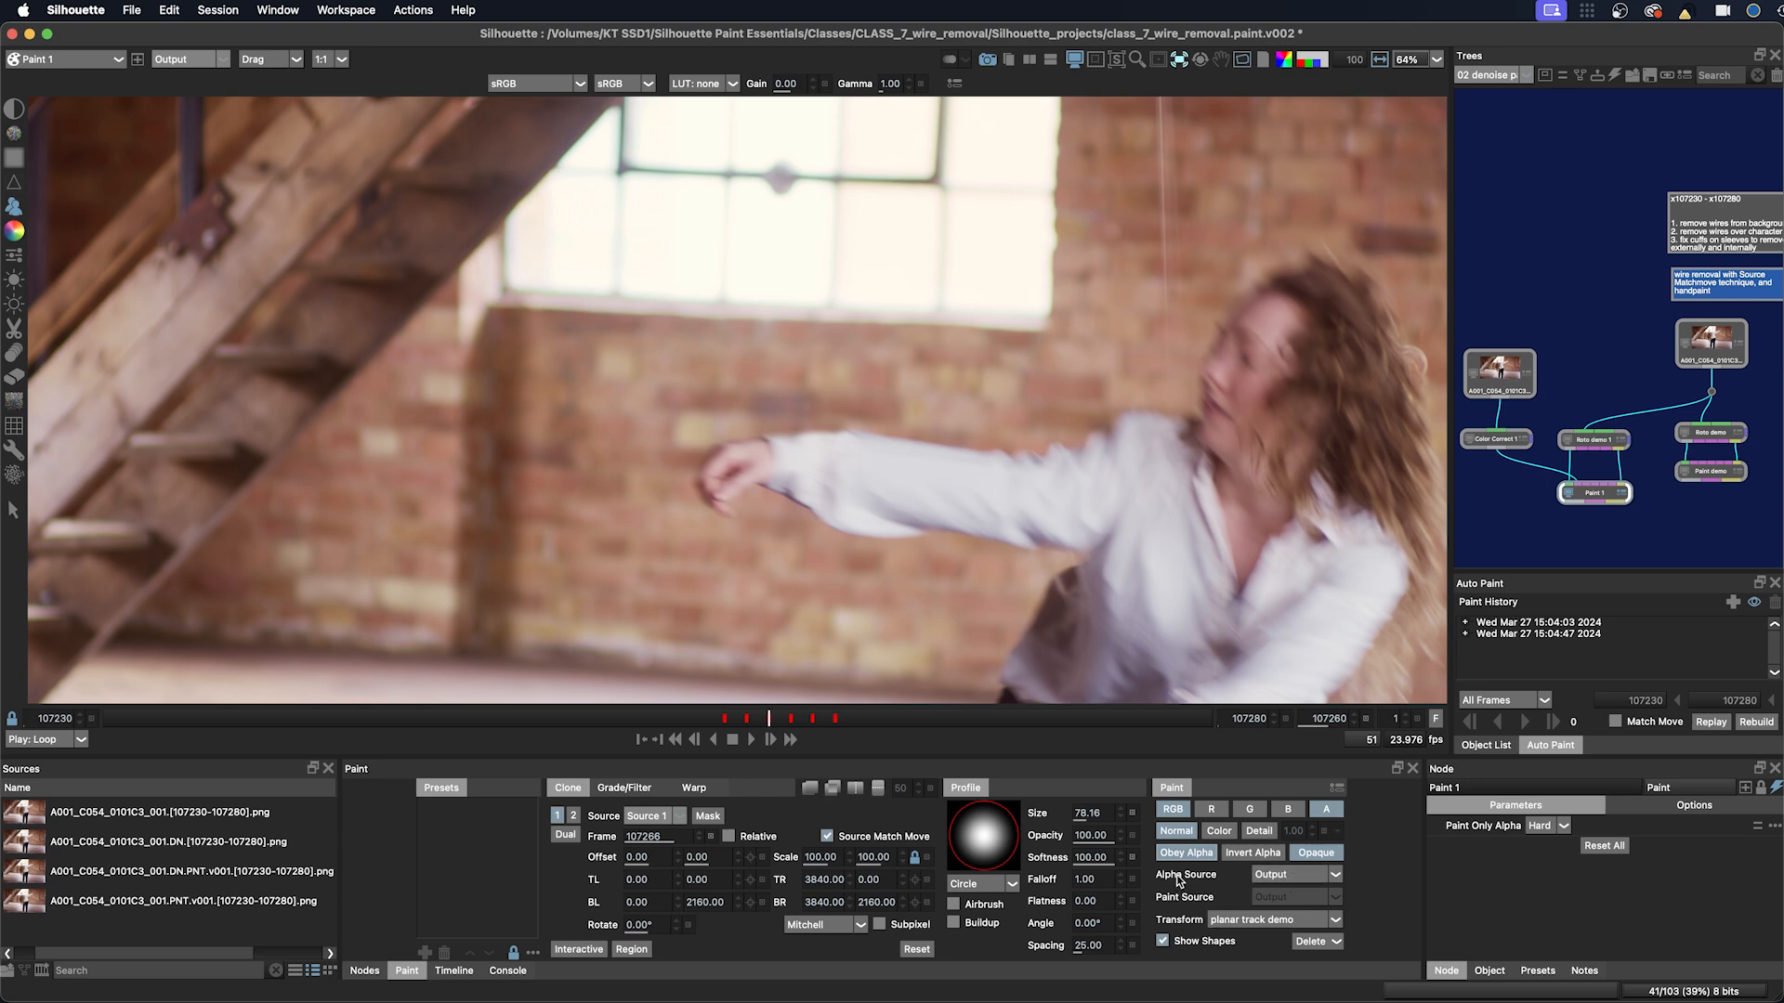
pyautogui.click(1279, 878)
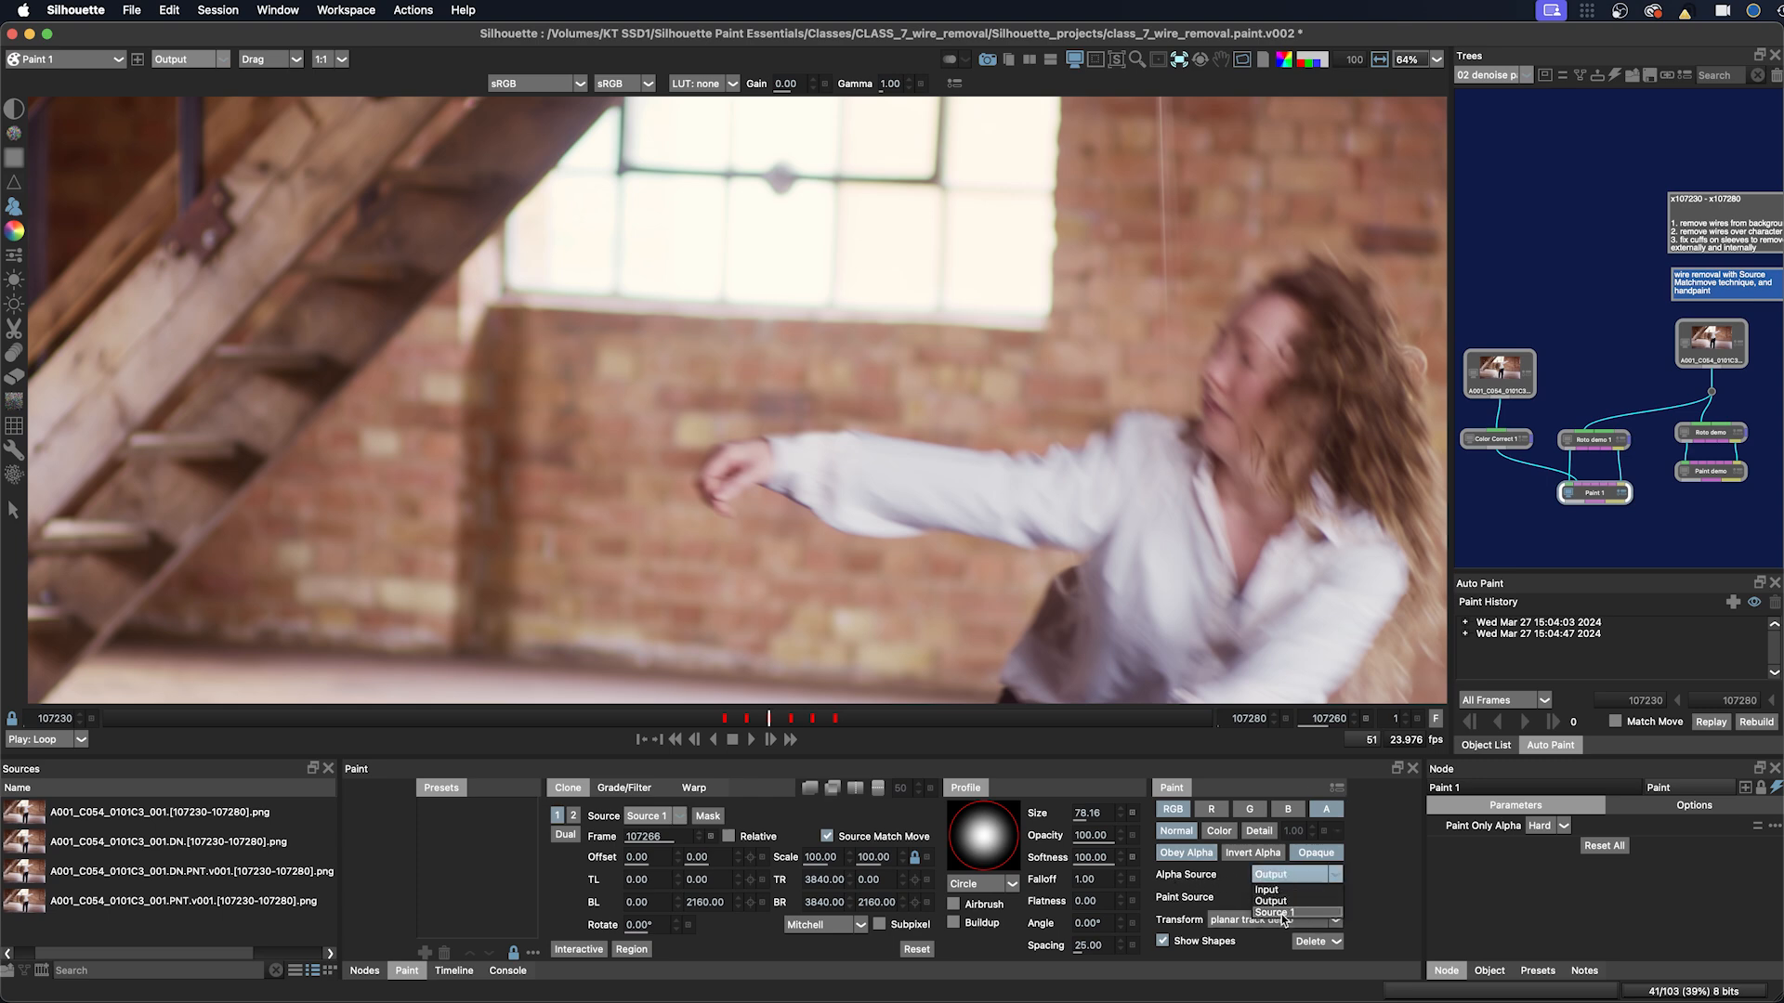
pyautogui.click(1283, 913)
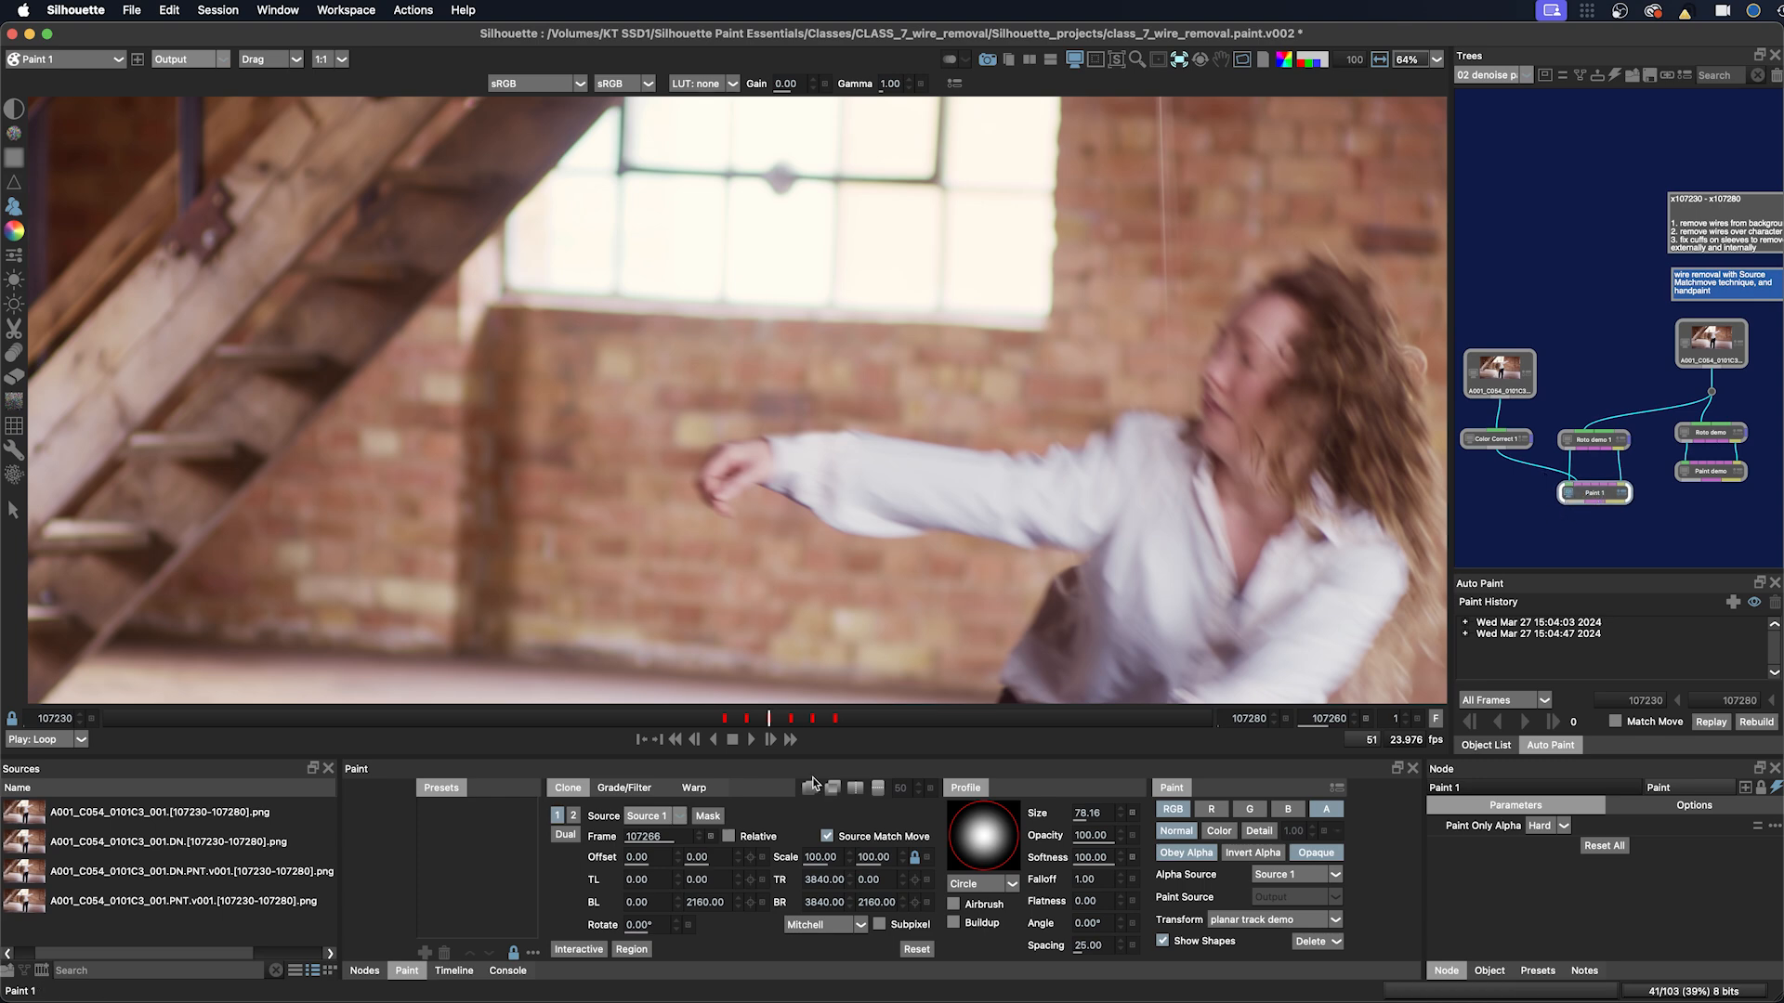
# Step: Reselect Source 1 as the clone source, paint a test stroke on the arm, and undo it
pyautogui.click(638, 818)
pyautogui.click(641, 838)
pyautogui.click(647, 817)
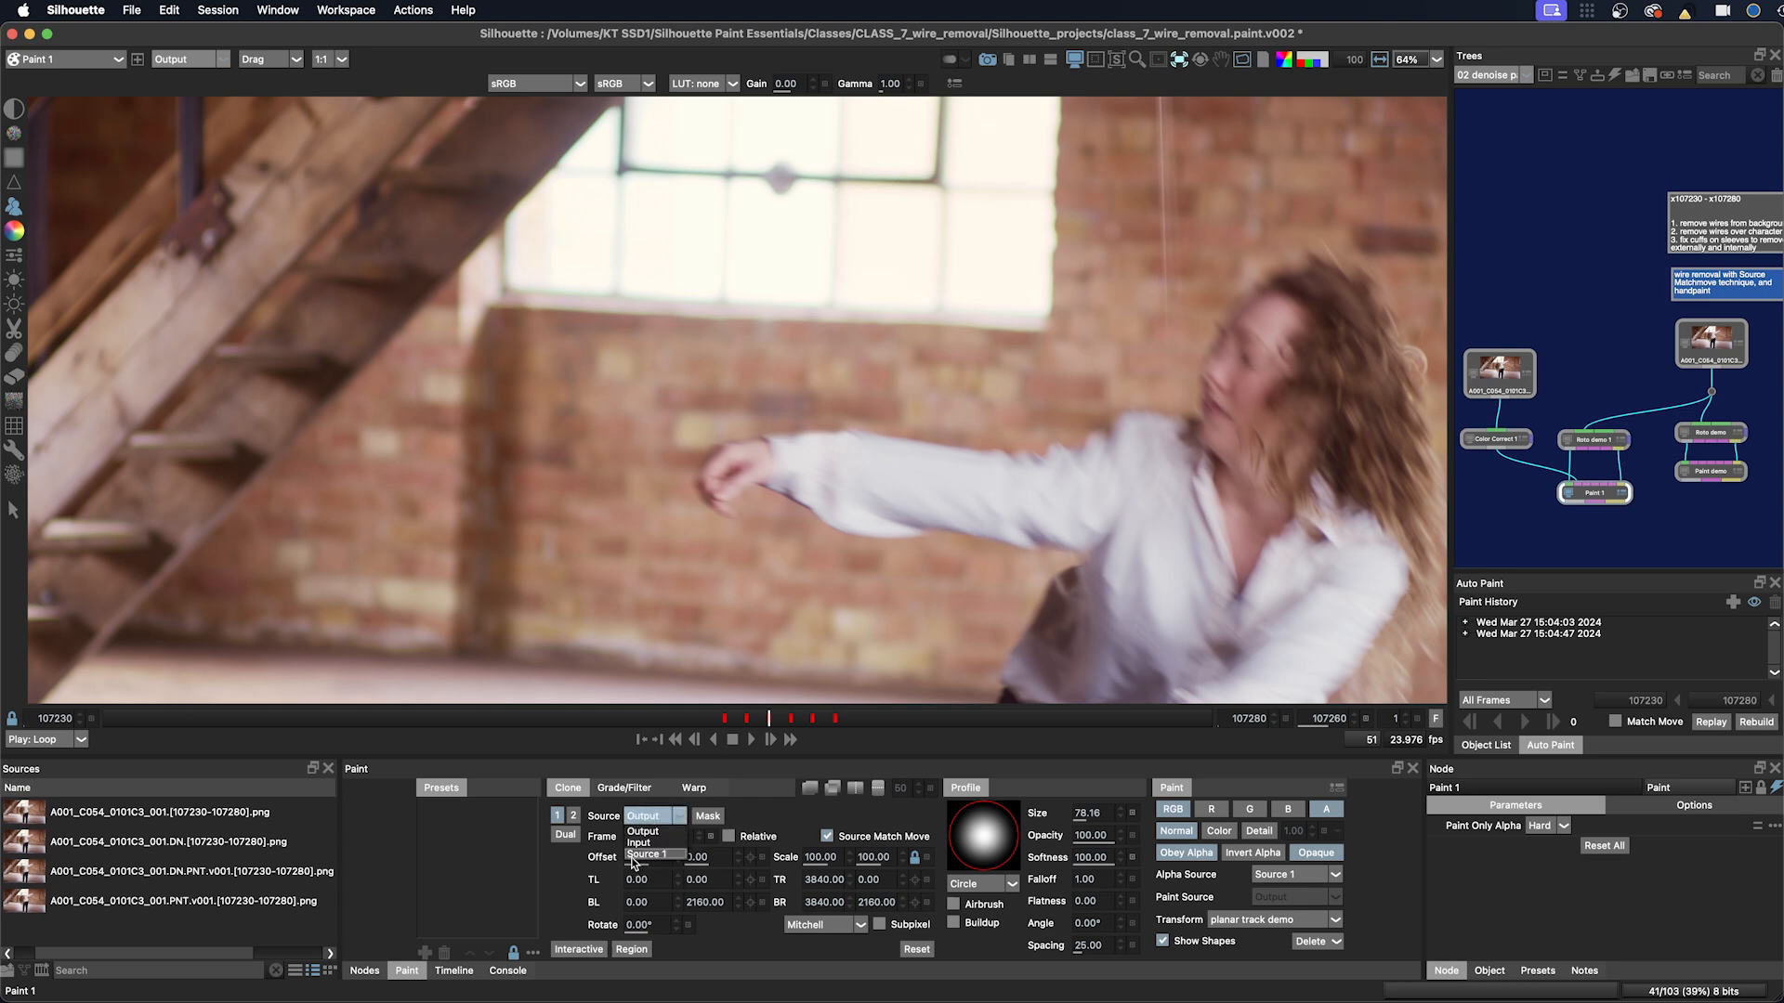
pyautogui.click(632, 855)
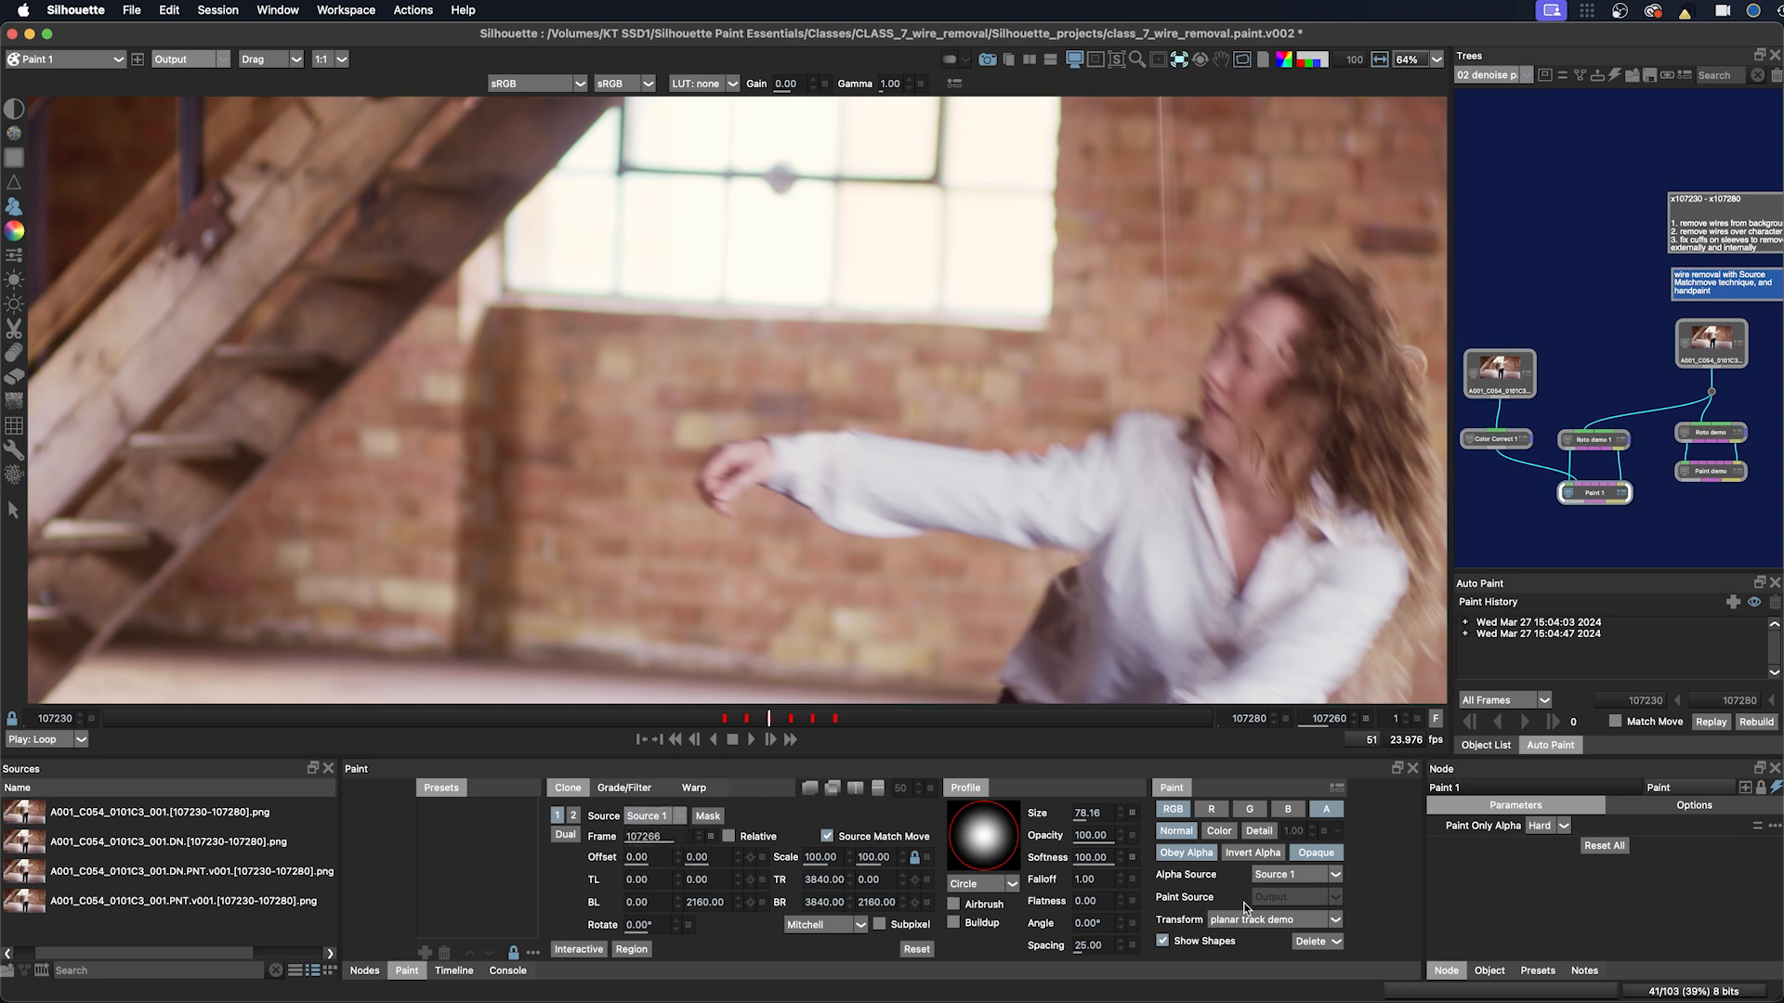
pyautogui.moveTo(892, 420)
pyautogui.mouseDown()
pyautogui.moveTo(771, 424)
pyautogui.moveTo(853, 405)
pyautogui.moveTo(785, 318)
pyautogui.moveTo(800, 409)
pyautogui.mouseUp()
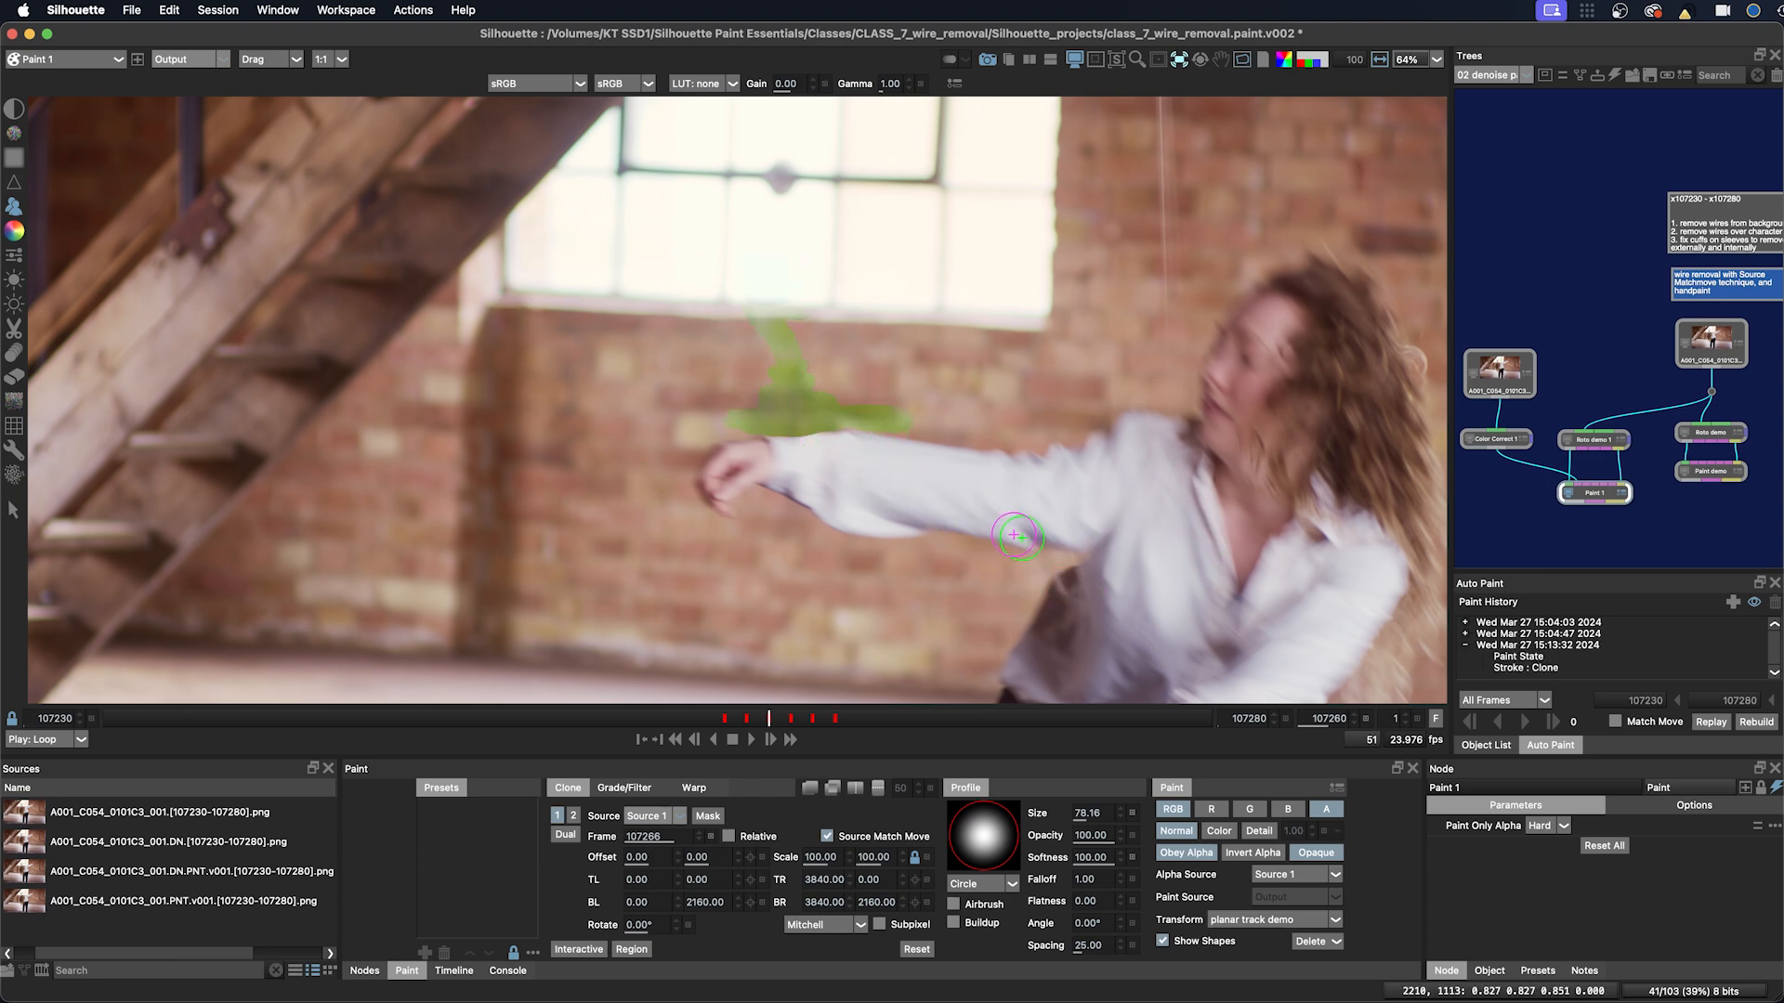
pyautogui.press('super+z')
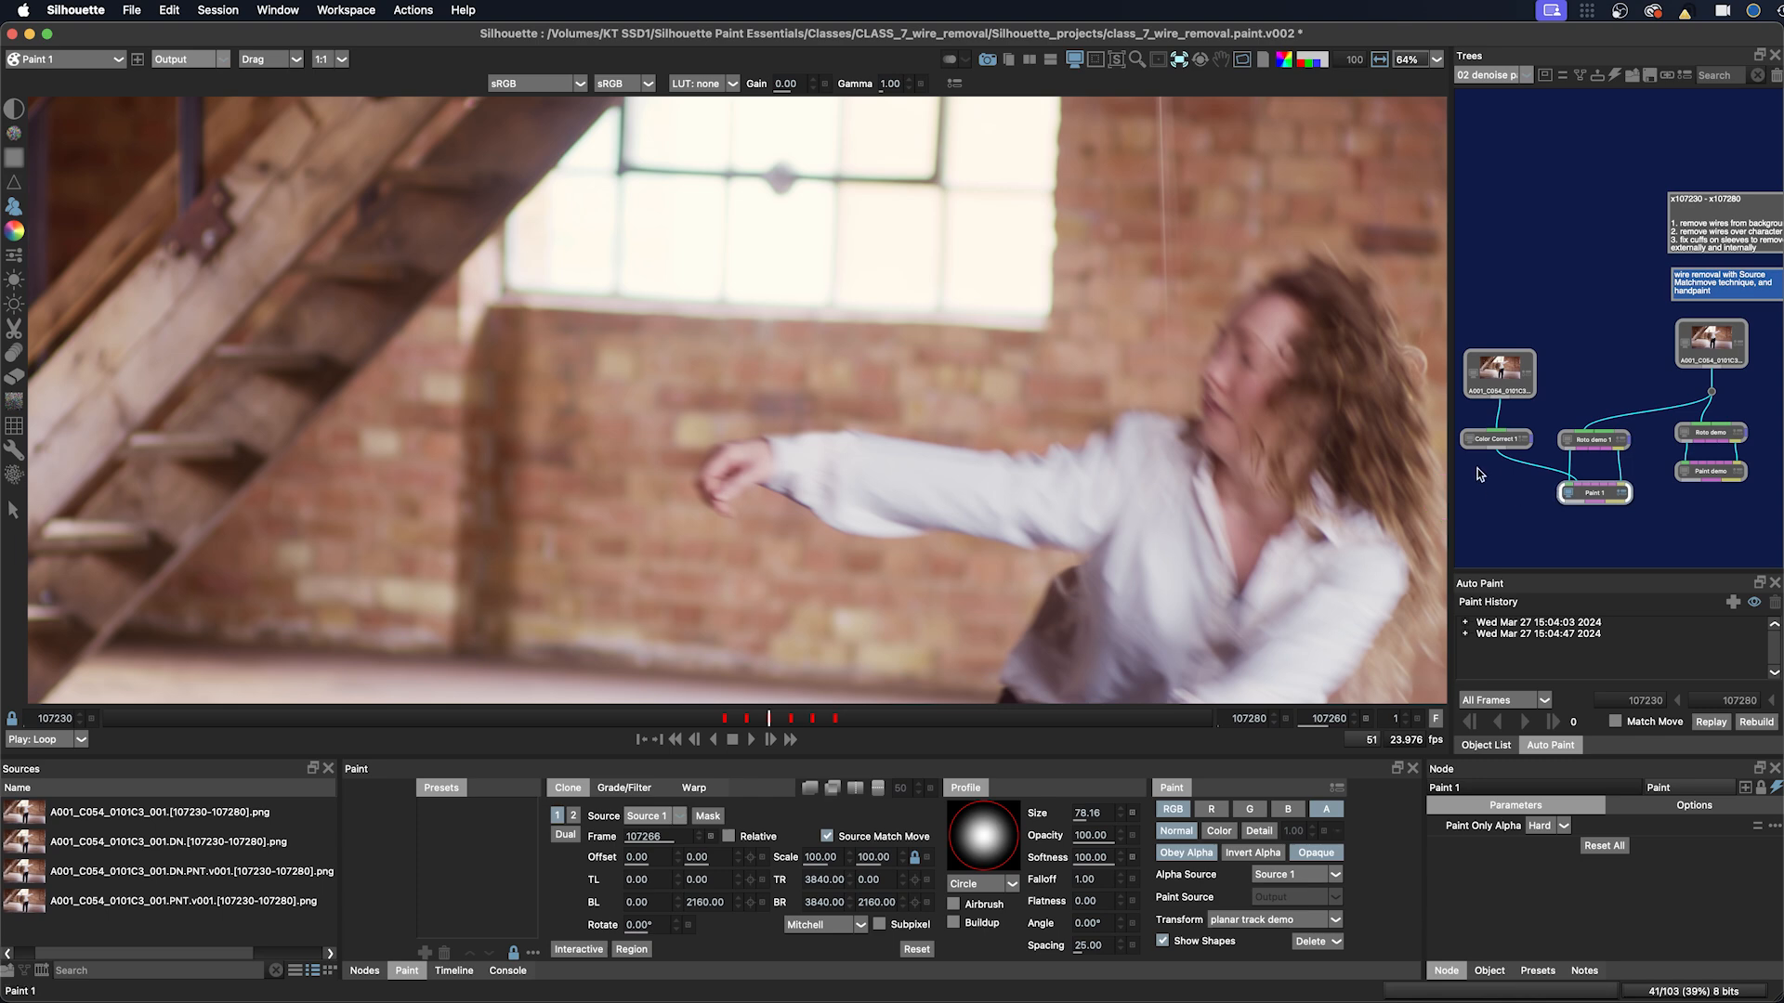